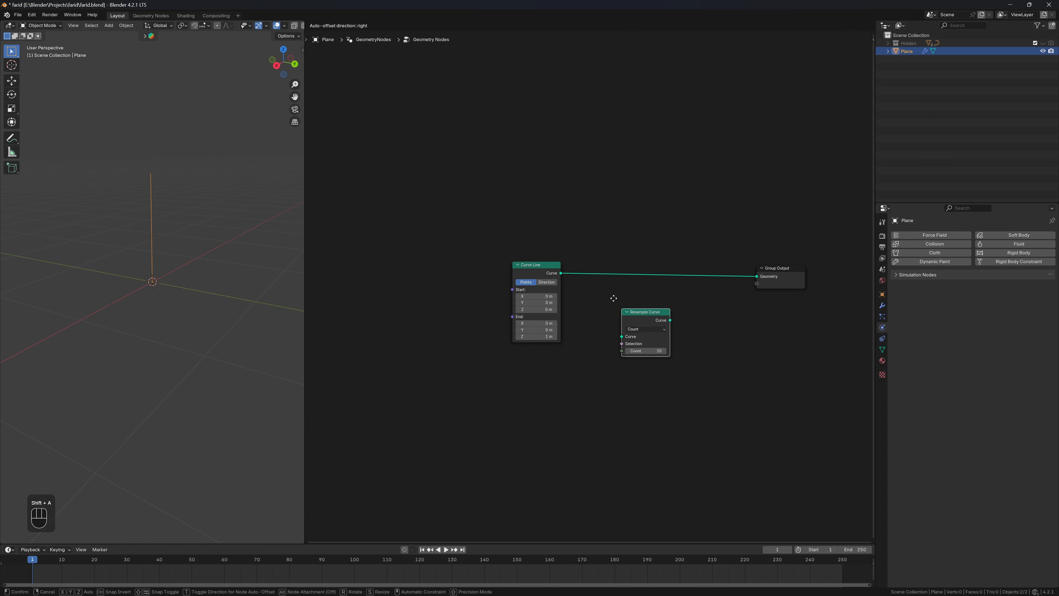
Step: Insert the Resample Curve node between Curve Line and Group Output and set its count to 3
click(601, 299)
double_click(601, 301)
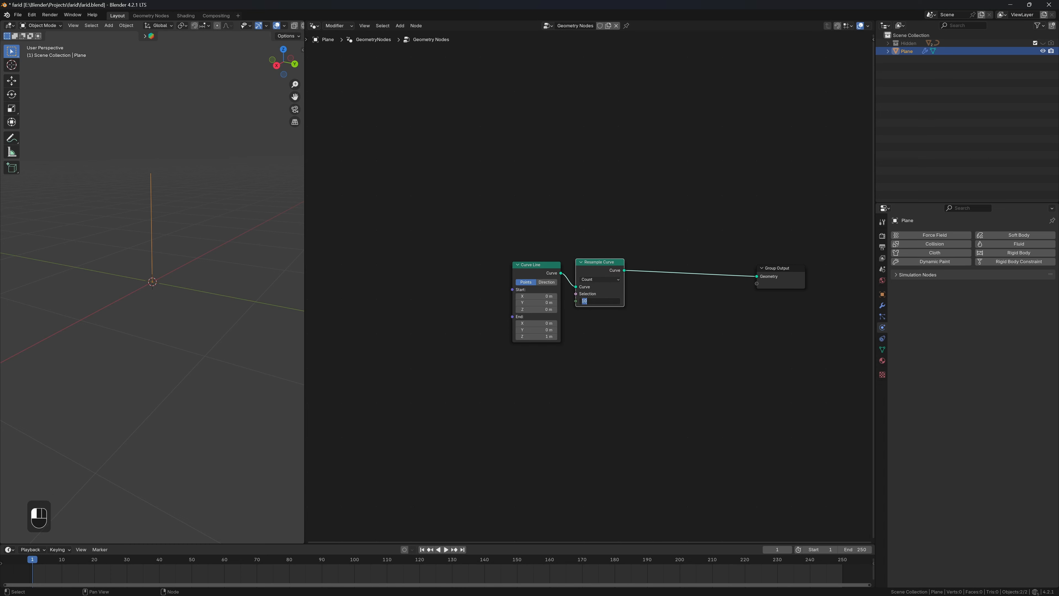
key(Return)
Step: Add an Instance on Points node on the link between Resample Curve and Group Output
key(shift+a)
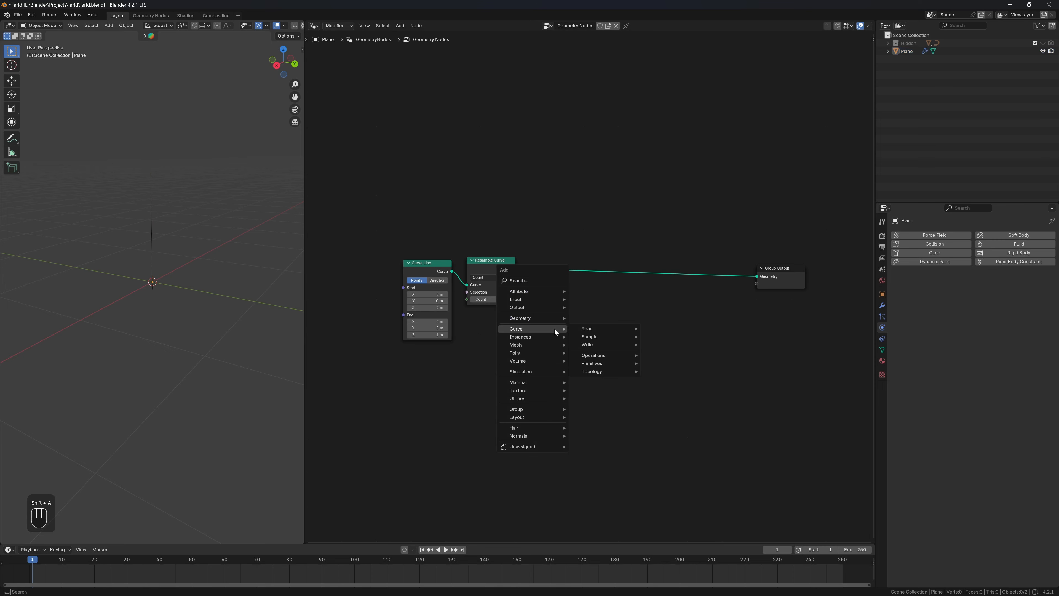
text(instance on)
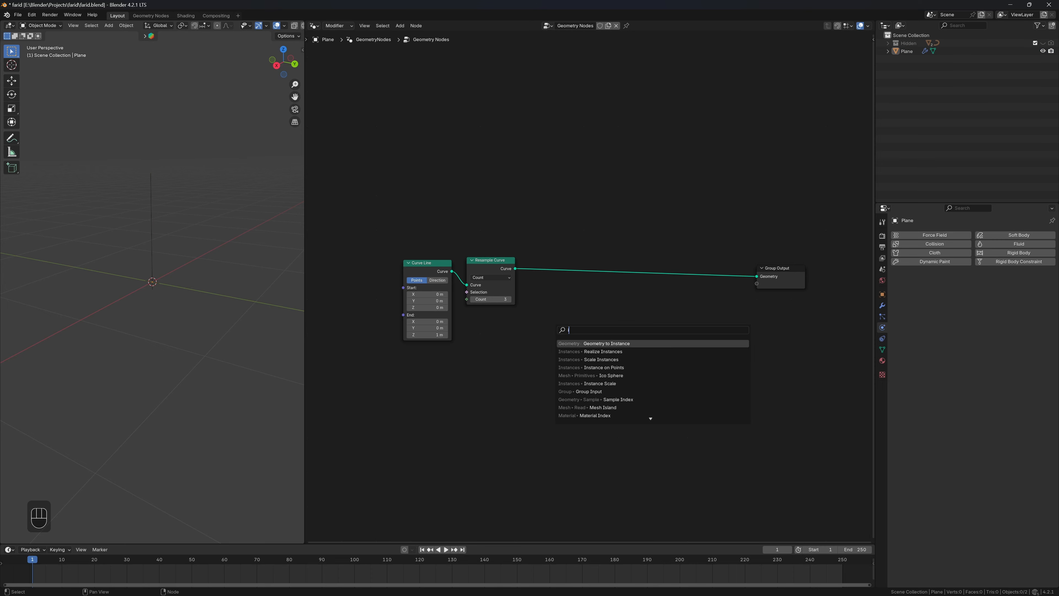
key(Return)
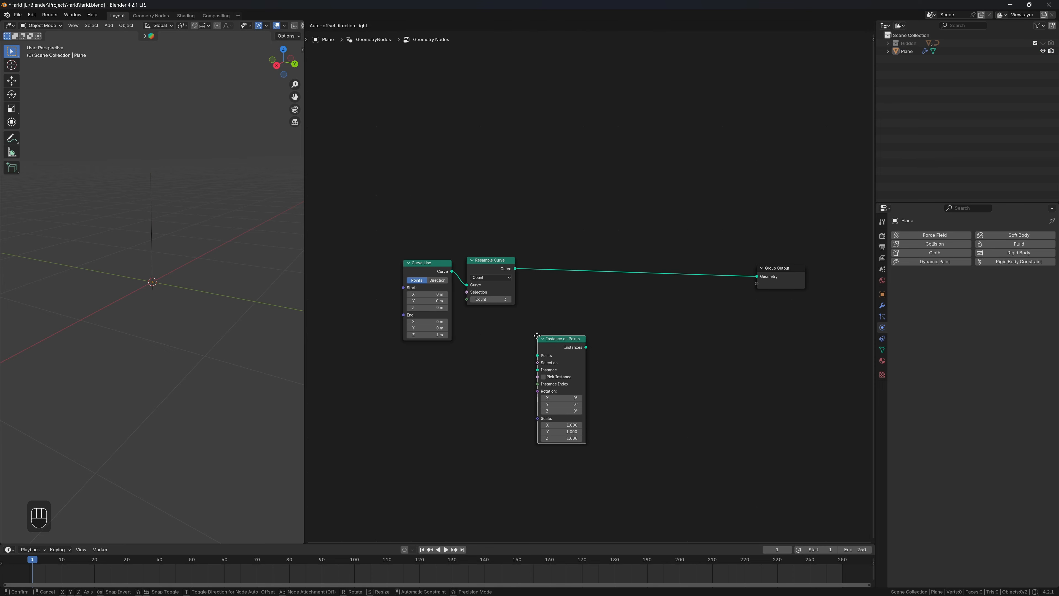
click(541, 232)
drag(541, 267, 438, 347)
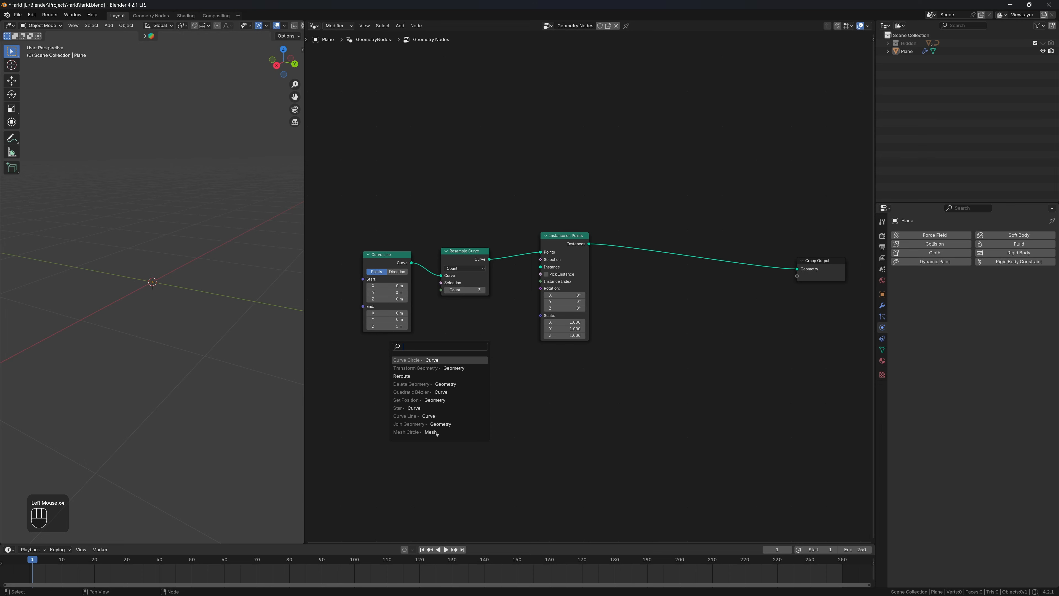
Step: Combine the Resample Curve and Instance on Points outputs with a Join Geometry node placed before the Group Output
drag(555, 236, 551, 289)
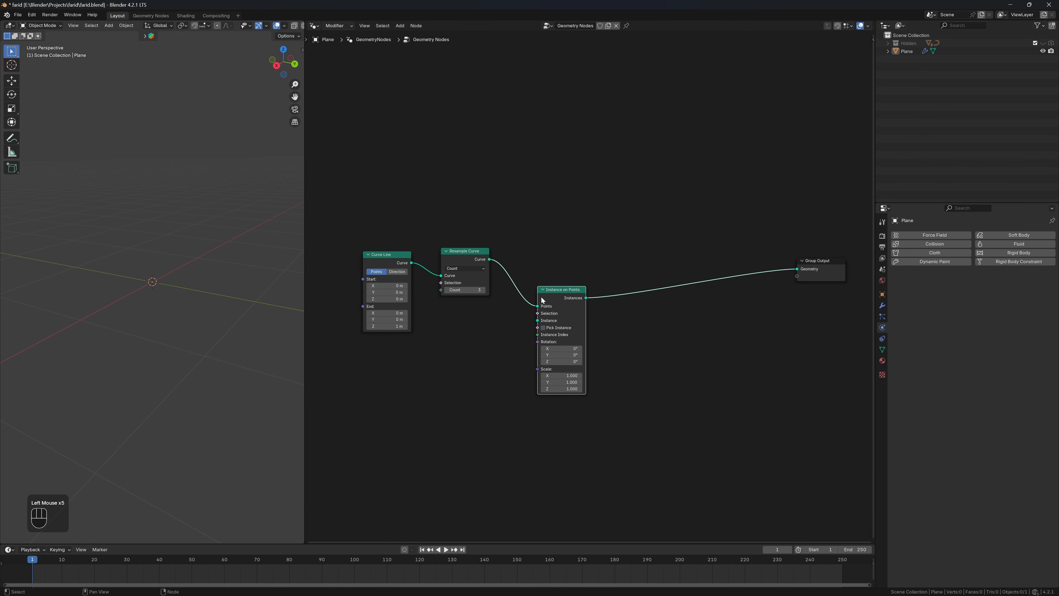
ctrl+shift+right_drag(542, 298, 444, 238)
drag(676, 266, 761, 249)
Step: Add an Arc curve node feeding the Instance input of Instance on Points
drag(538, 320, 468, 370)
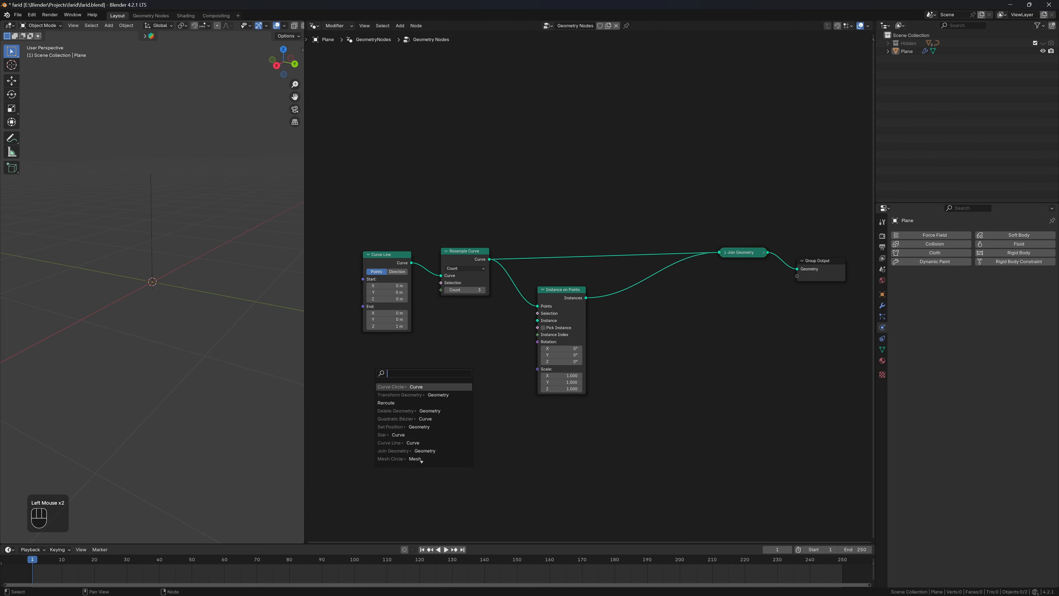
text(arc)
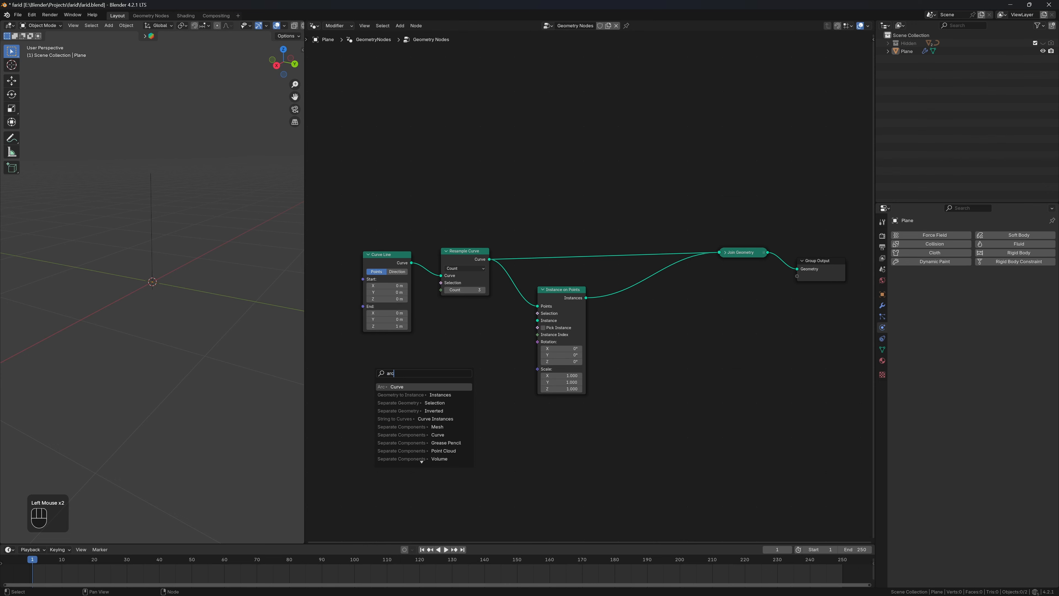
key(Return)
click(469, 371)
Step: Drive the Instance on Points selection with an integer Equal node that takes the Index as its A value
drag(421, 401, 320, 311)
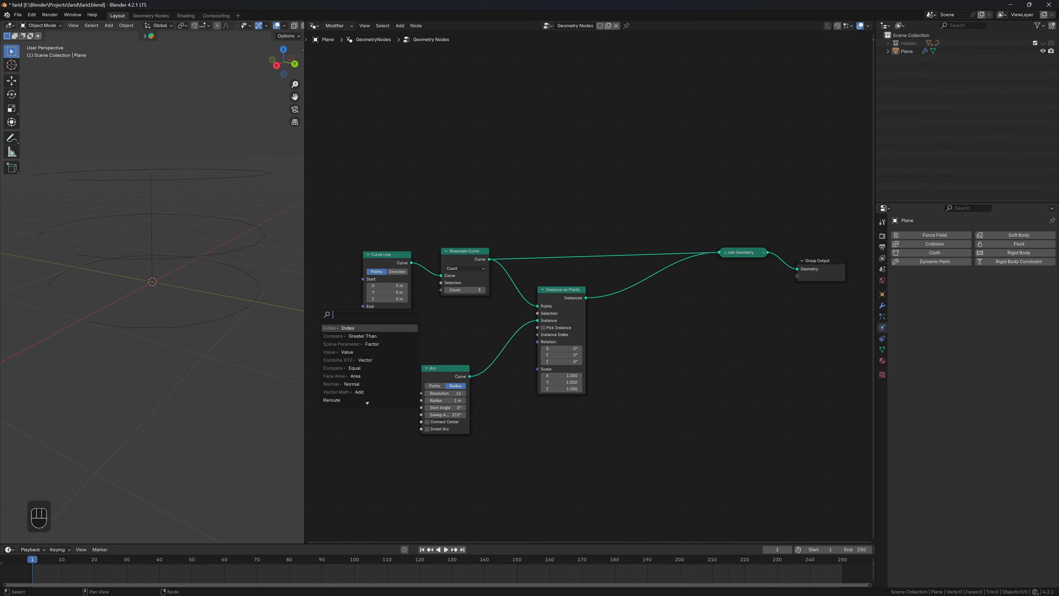
text(en)
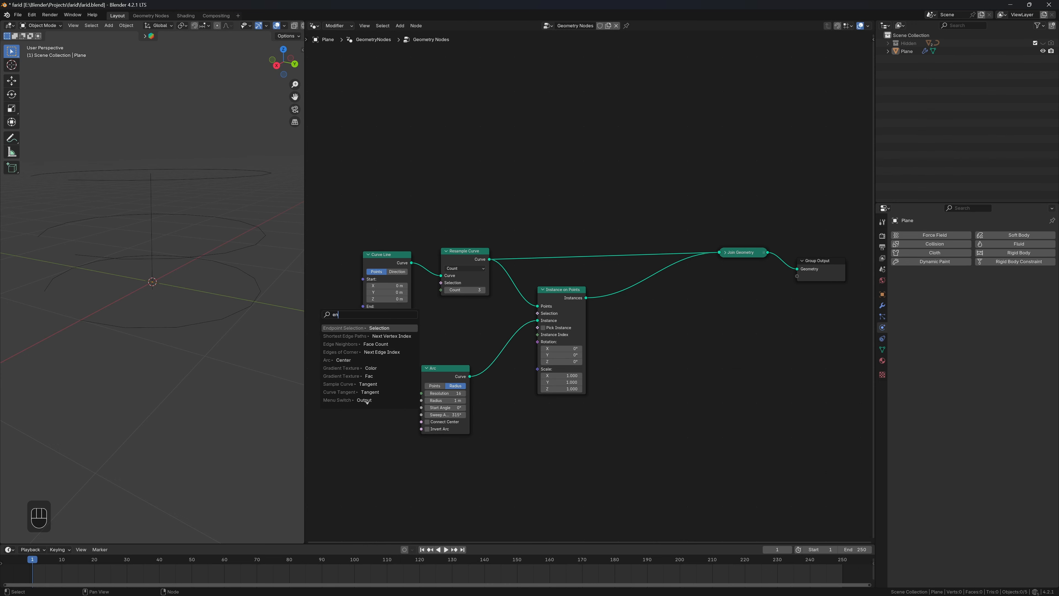
key(BackSpace)
text(q)
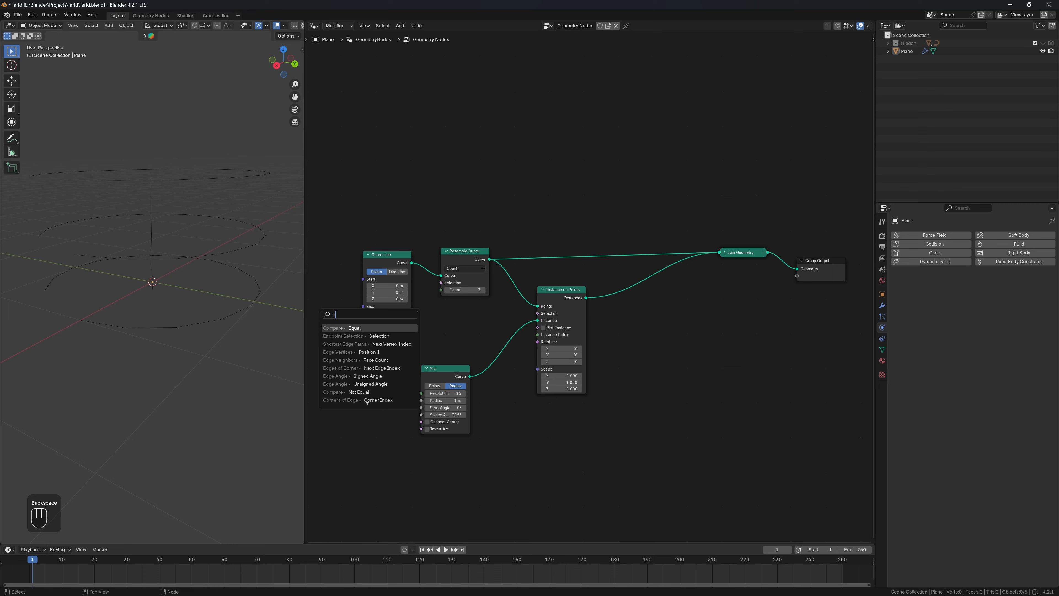
key(Return)
click(508, 305)
drag(461, 334, 445, 330)
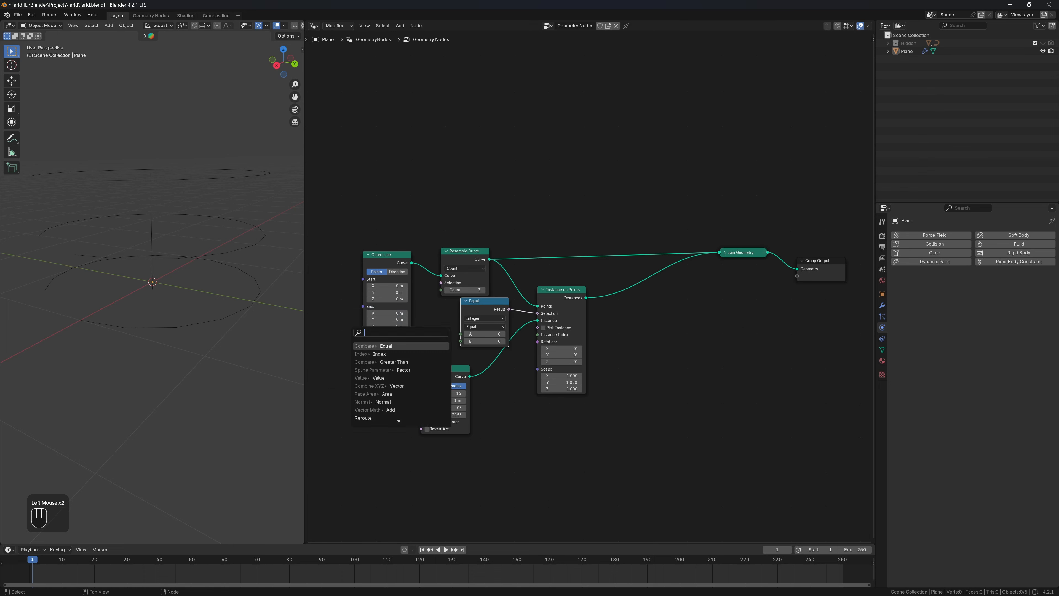
click(380, 354)
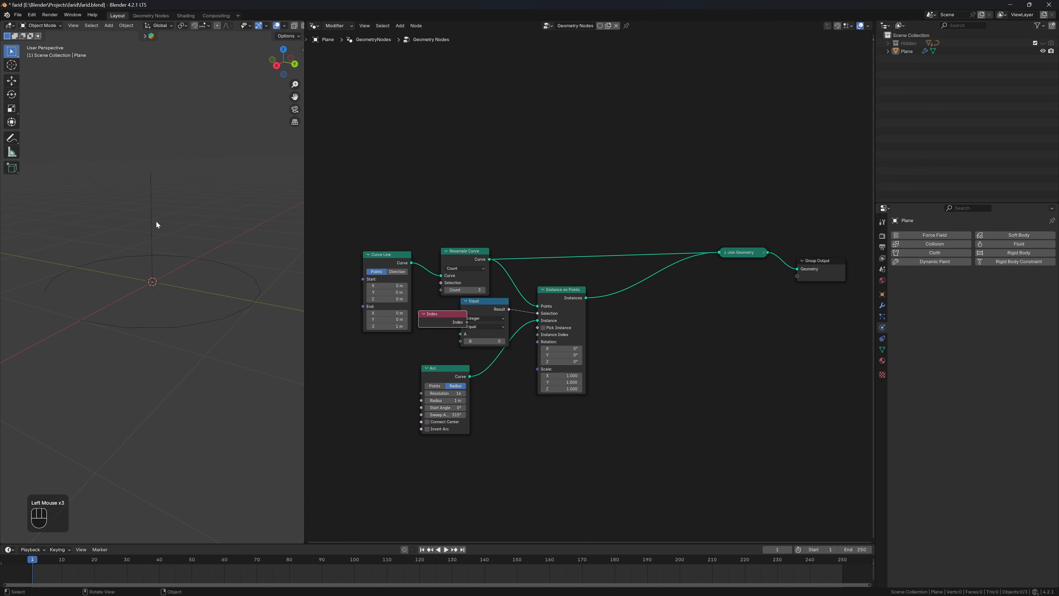
Step: Set the Resample Curve count to 4 and the Equal node's B to 1, and move the Index node clear of it
middle_drag(273, 295, 184, 305)
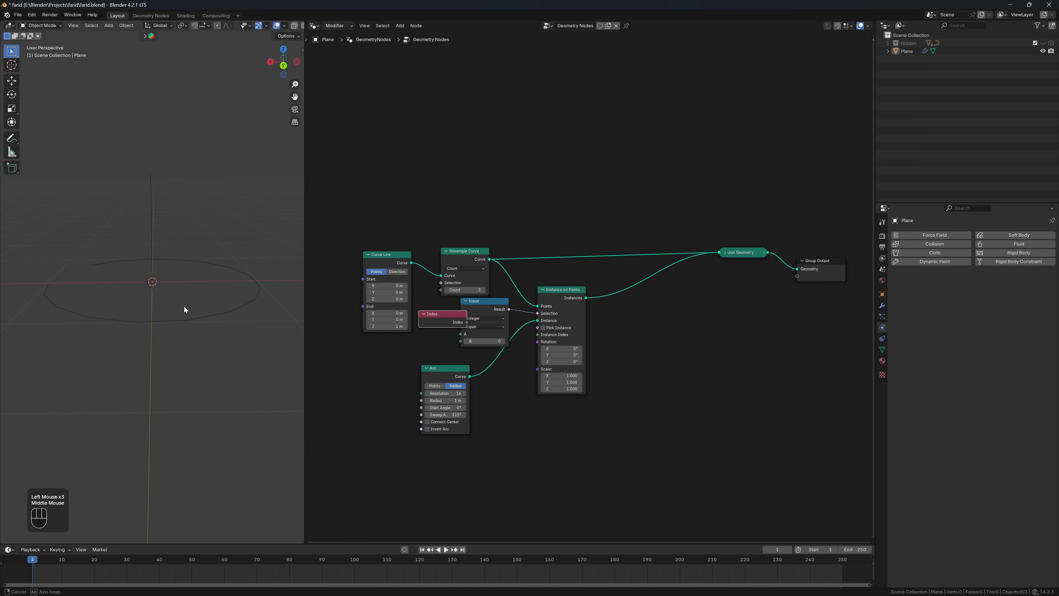
click(484, 290)
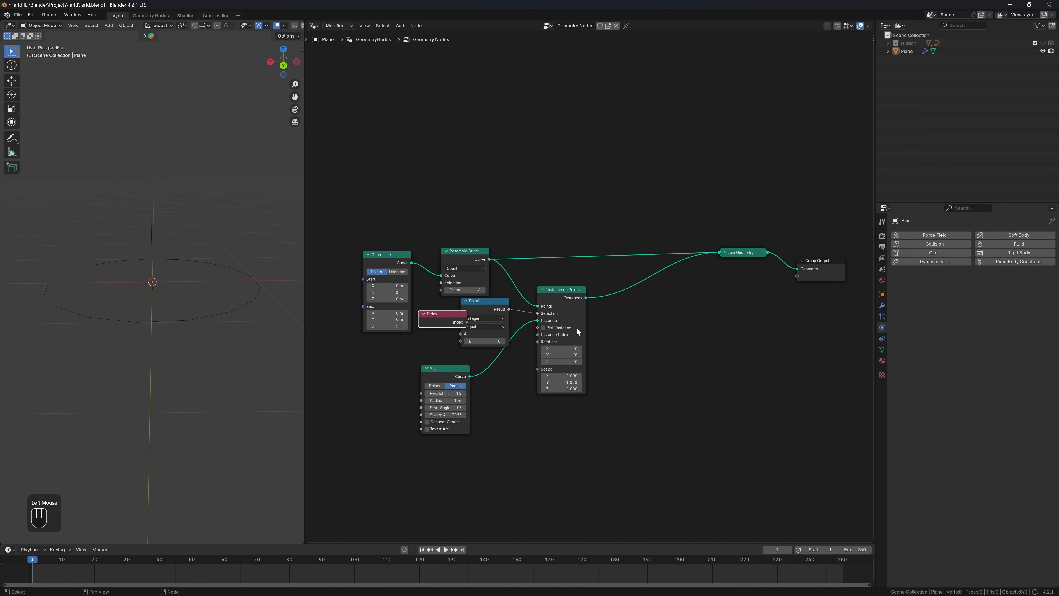
click(502, 341)
drag(430, 318, 368, 342)
Step: Set the Arc node's sweep angle to 180° and inspect the resulting arc in the 3D view
scroll(368, 342, up, 1)
click(421, 436)
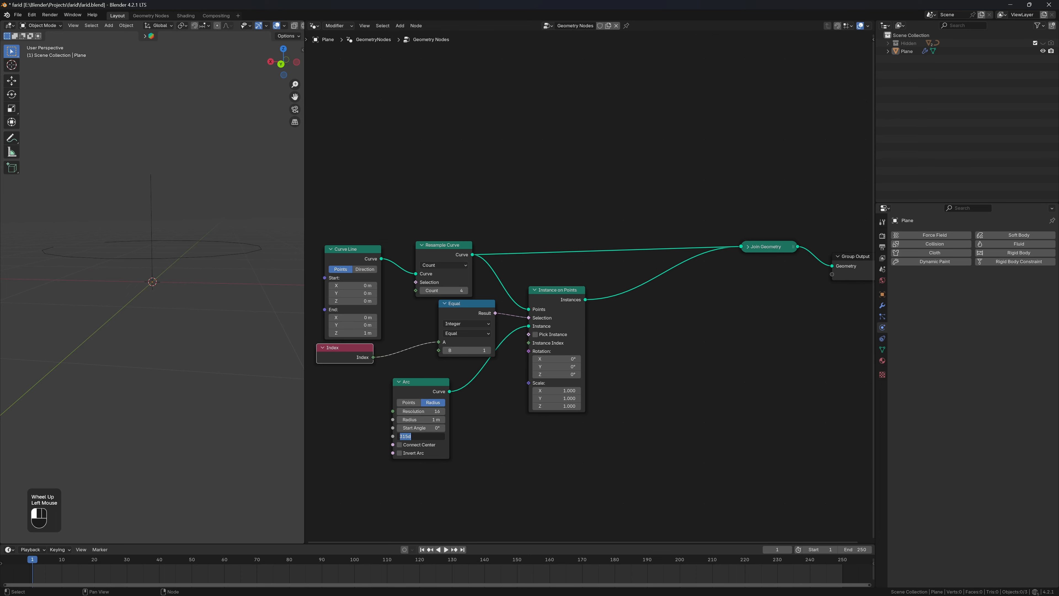
text(180)
key(Return)
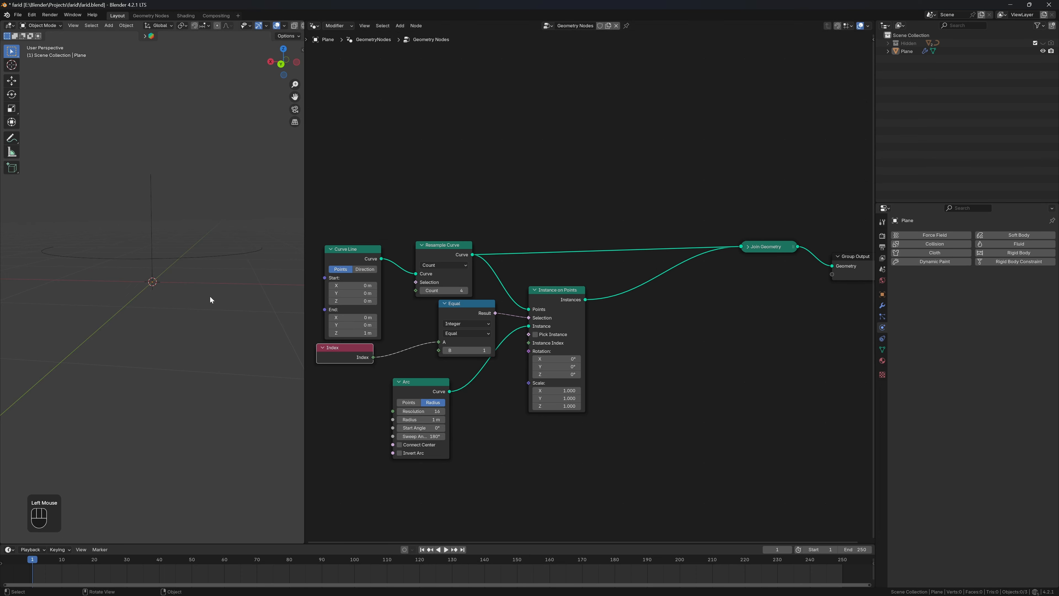
middle_drag(239, 291, 211, 318)
middle_drag(211, 319, 200, 323)
Step: Switch the Arc node to Points mode and set its middle point to 0 m on all three axes
click(412, 397)
click(411, 402)
scroll(413, 398, down, 2)
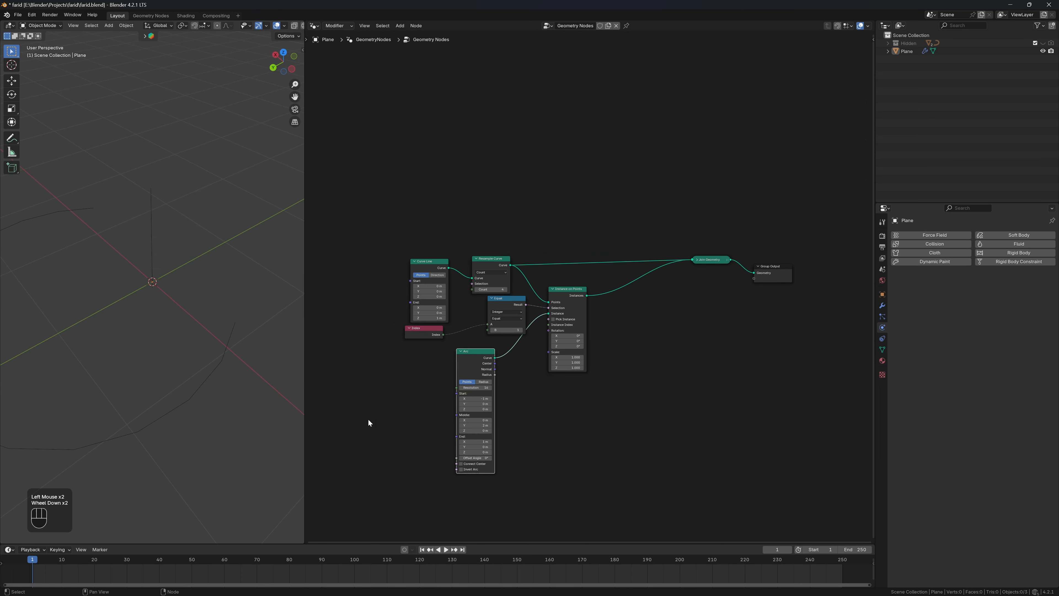
scroll(350, 414, down, 1)
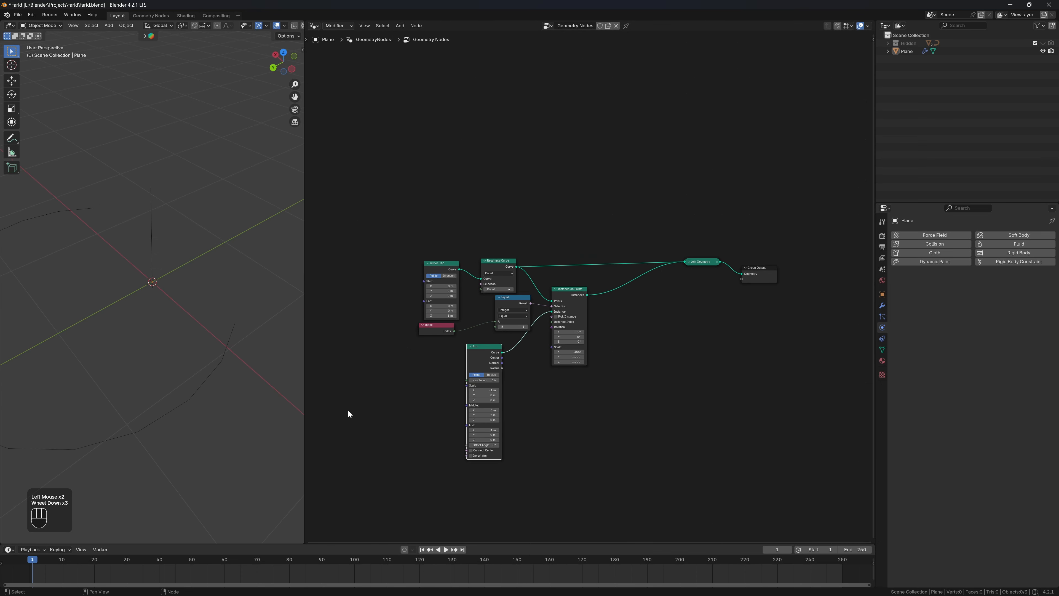
scroll(397, 407, up, 2)
middle_drag(575, 401, 753, 327)
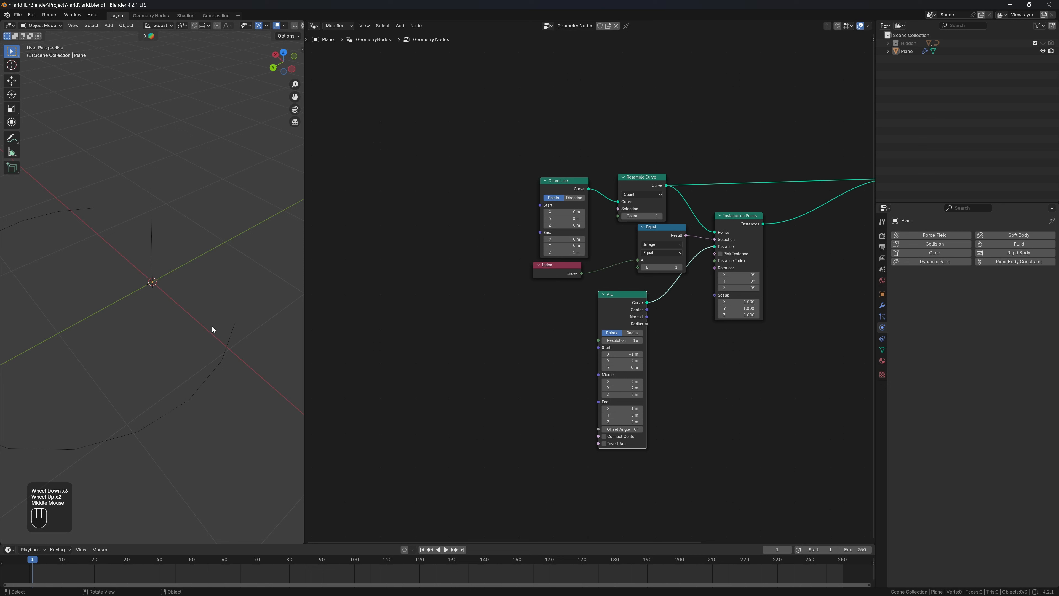
drag(622, 381, 622, 394)
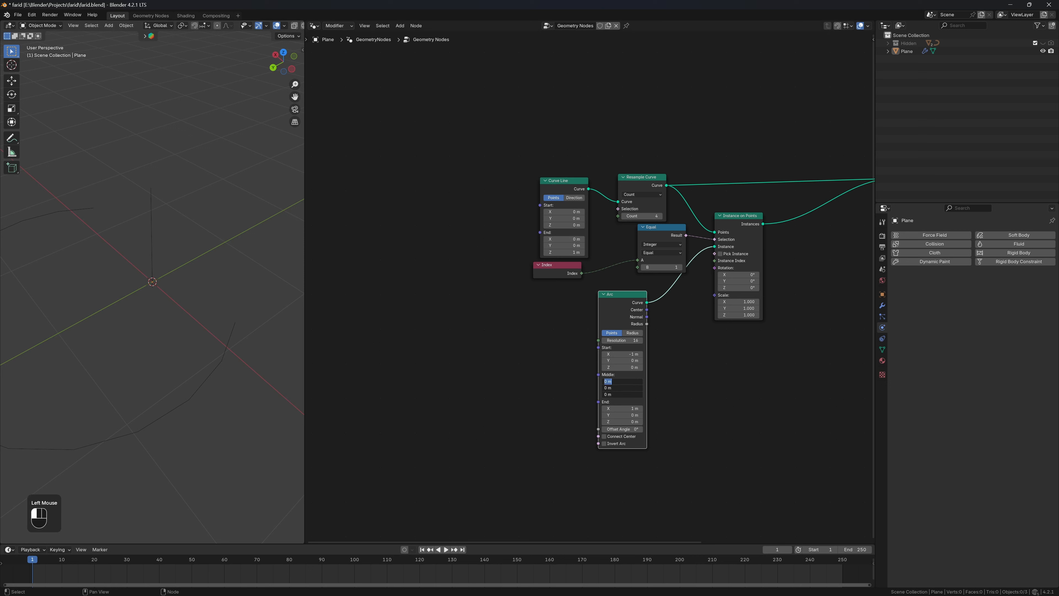
key(Return)
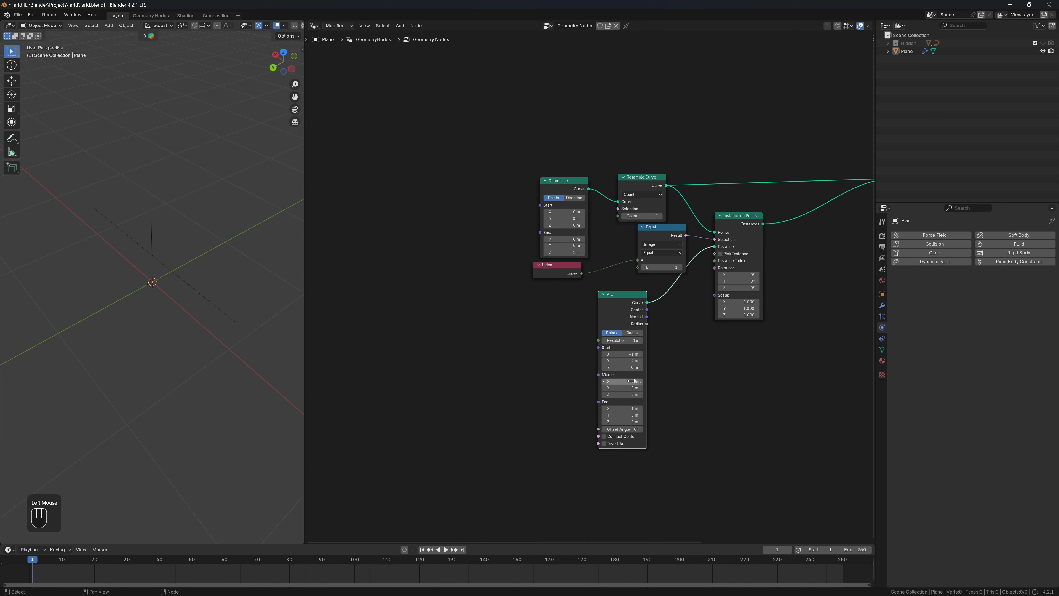
Step: Re-enter the Arc's start X as -1 m and try start Z values of -0.3 m and -0.5 m
double_click(622, 354)
text(0)
text(-1)
click(623, 367)
key(ctrl+c)
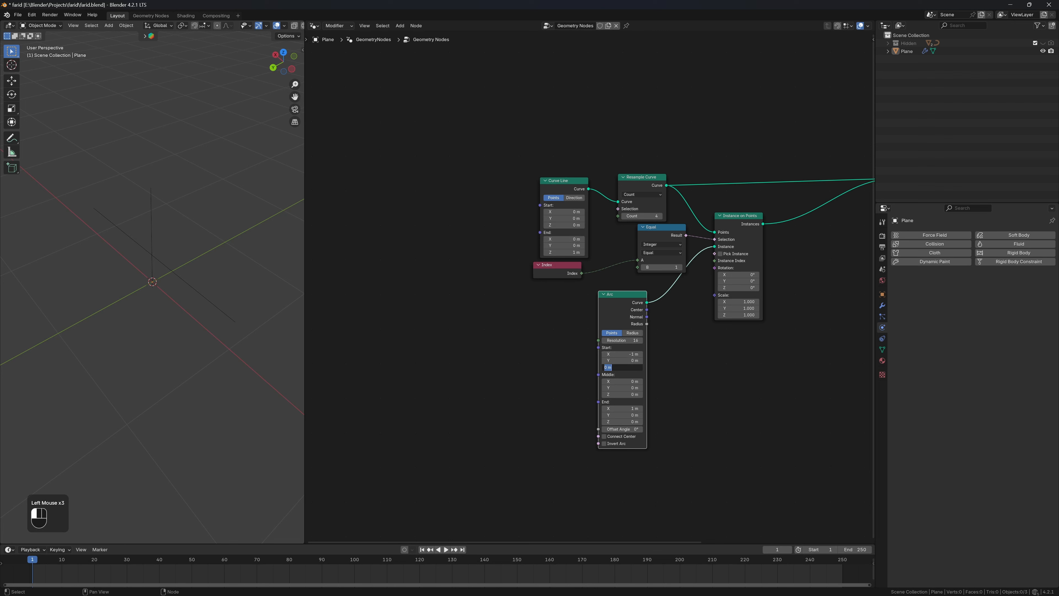
text(-)
text(.3)
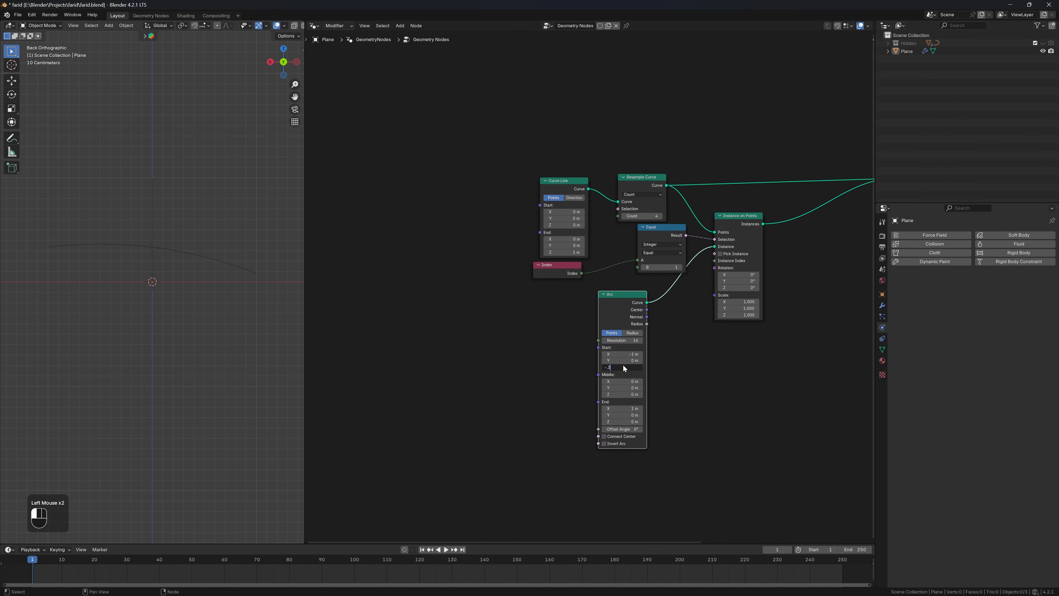
key(Return)
click(624, 367)
text(-.5)
key(Return)
Step: Set the Z coordinate of both the Arc's start point and end point to -0.33 m
click(622, 367)
text(-0.33)
key(Return)
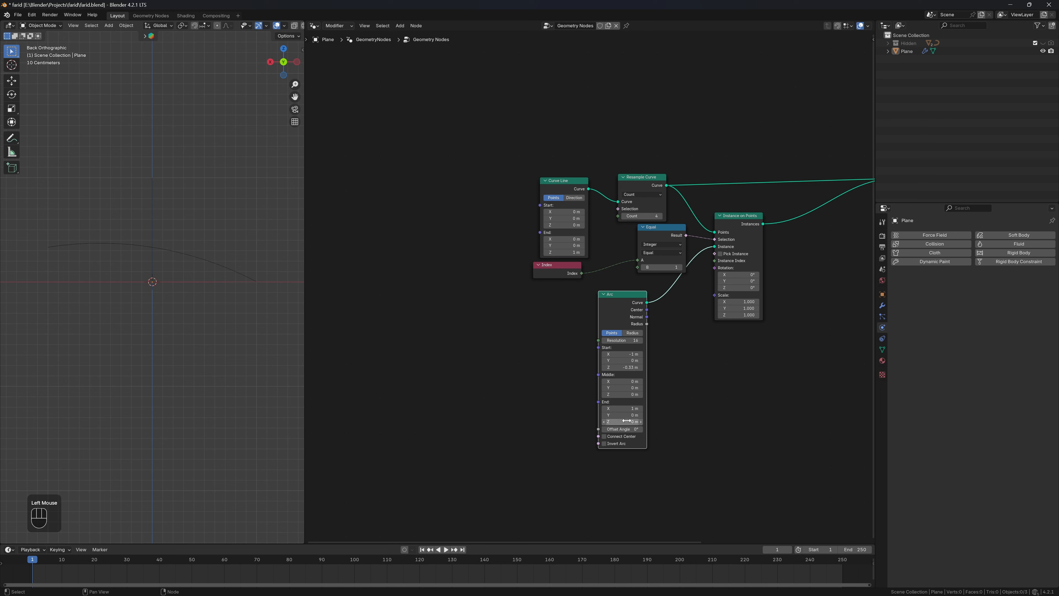
click(622, 422)
key(ctrl+v)
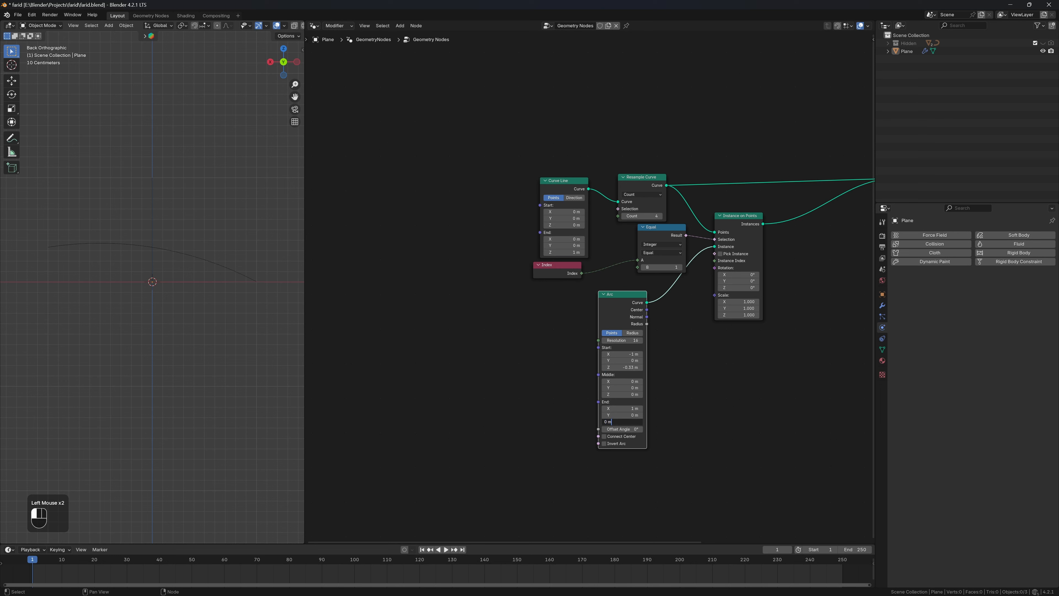
key(BackSpace)
key(BackSpace)
key(BackSpace)
text(-.33)
key(Return)
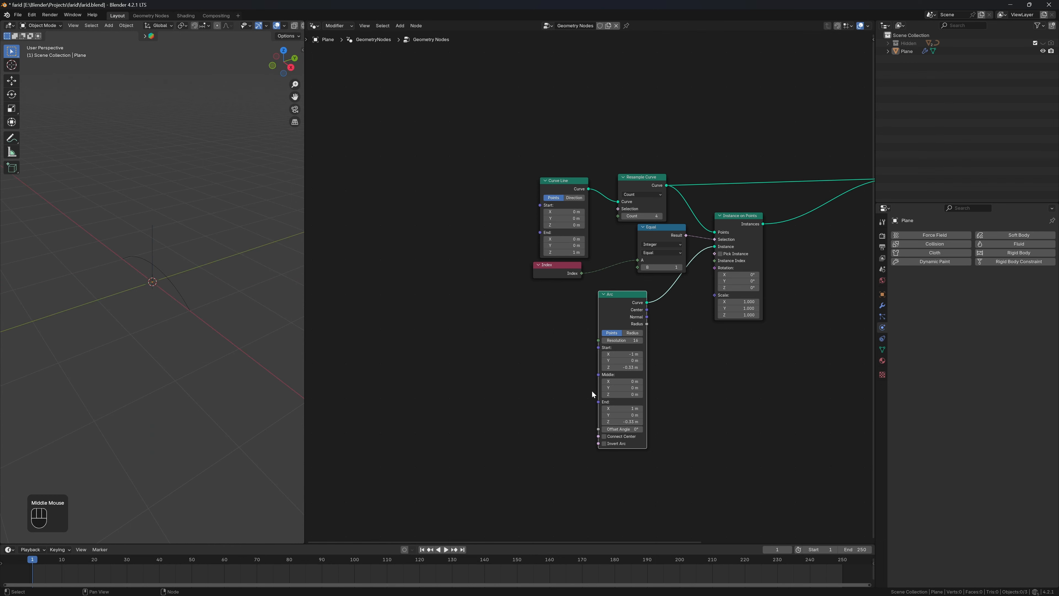
Step: Add a Combine XYZ node with Z set to 0.33 and connect its vector to the Arc's Start input
key(shift+a)
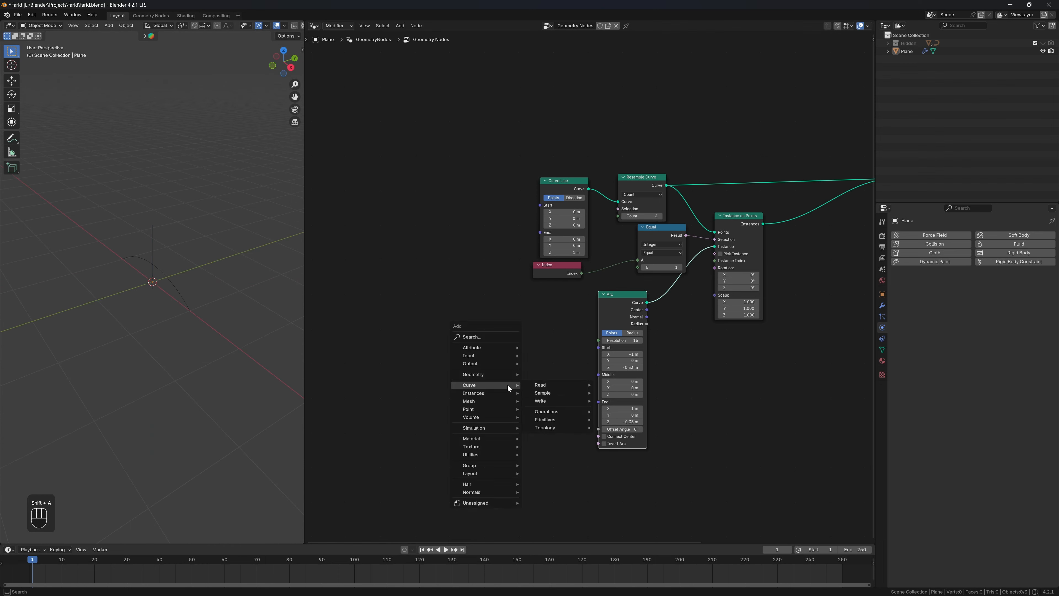
text(combi)
key(Return)
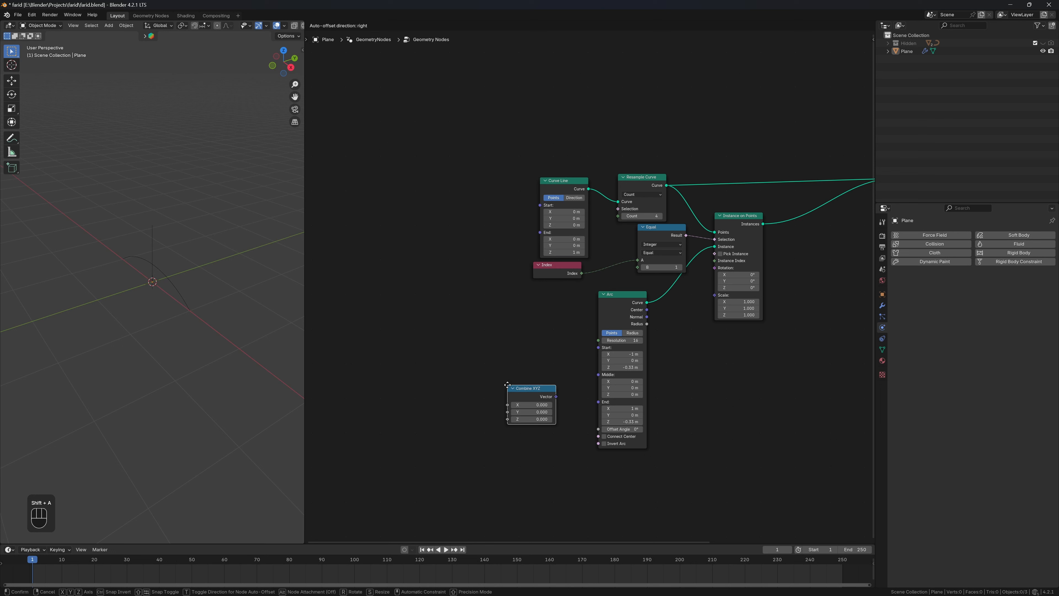
click(439, 302)
click(463, 337)
text(-.33)
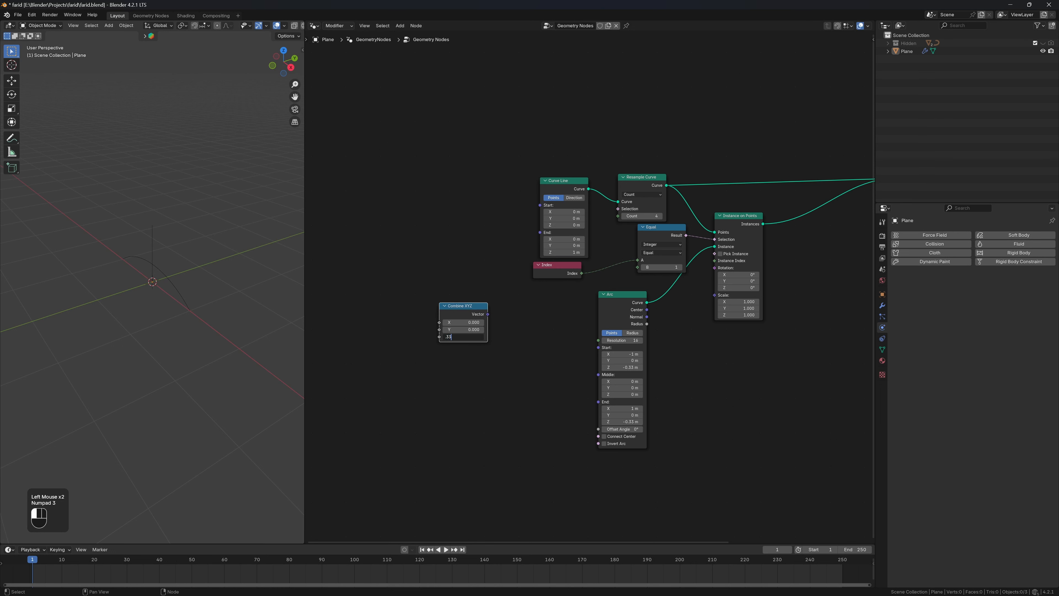
key(Return)
drag(488, 313, 594, 347)
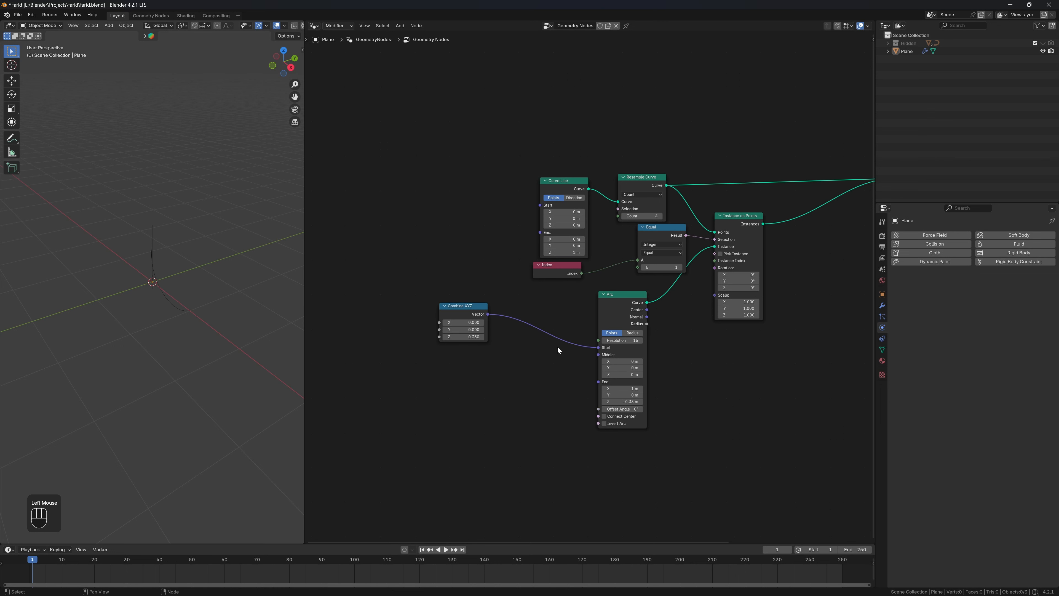
Step: Add a vector Multiply node fed by Combine XYZ and set its multiplier to X -1 and Z 1
drag(489, 313, 517, 374)
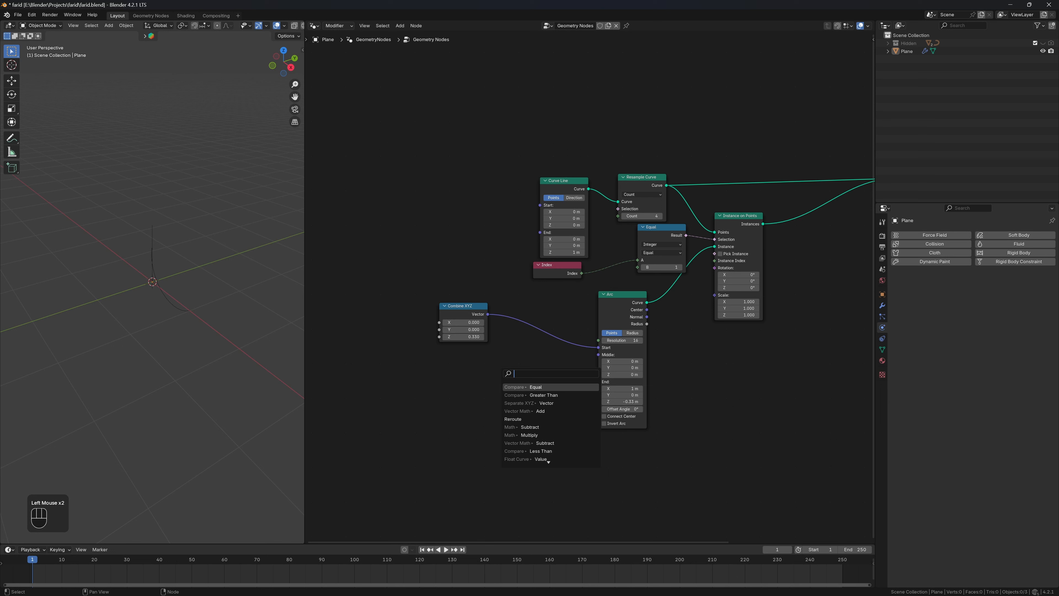
text(mult)
key(Return)
click(510, 386)
click(534, 421)
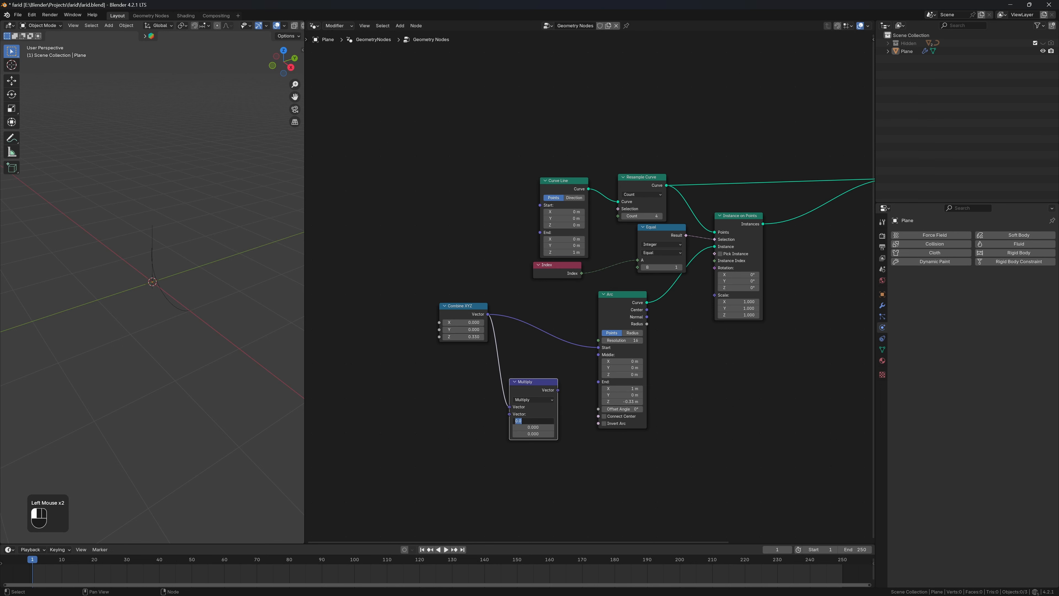
text(-1)
key(Return)
click(534, 433)
text(1)
key(Return)
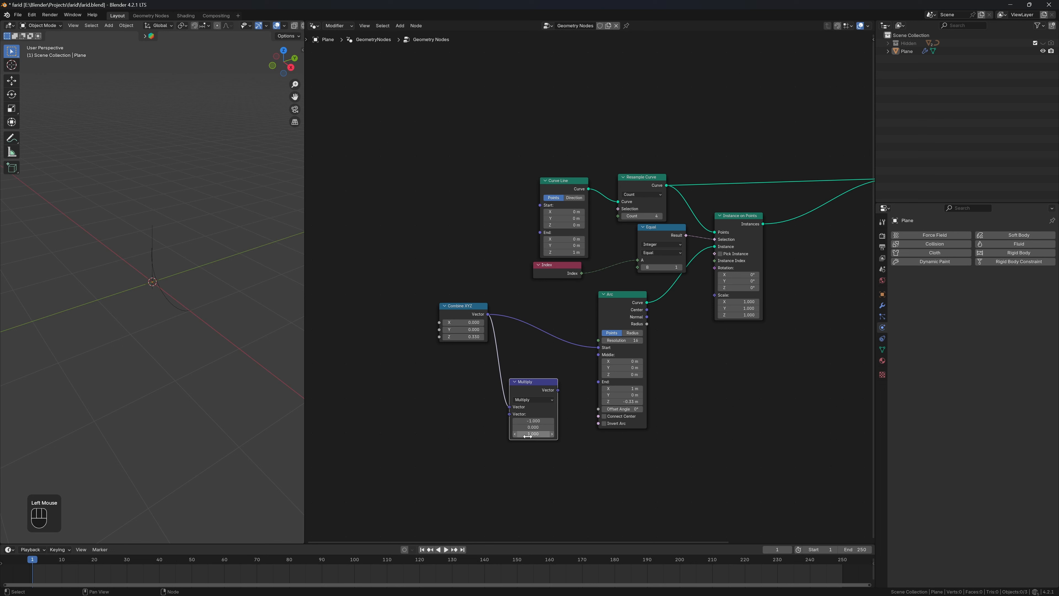
Step: Change the Combine XYZ node's Z value to -0.33 and connect the Multiply node's vector to the Arc's End input
double_click(463, 336)
key(Home)
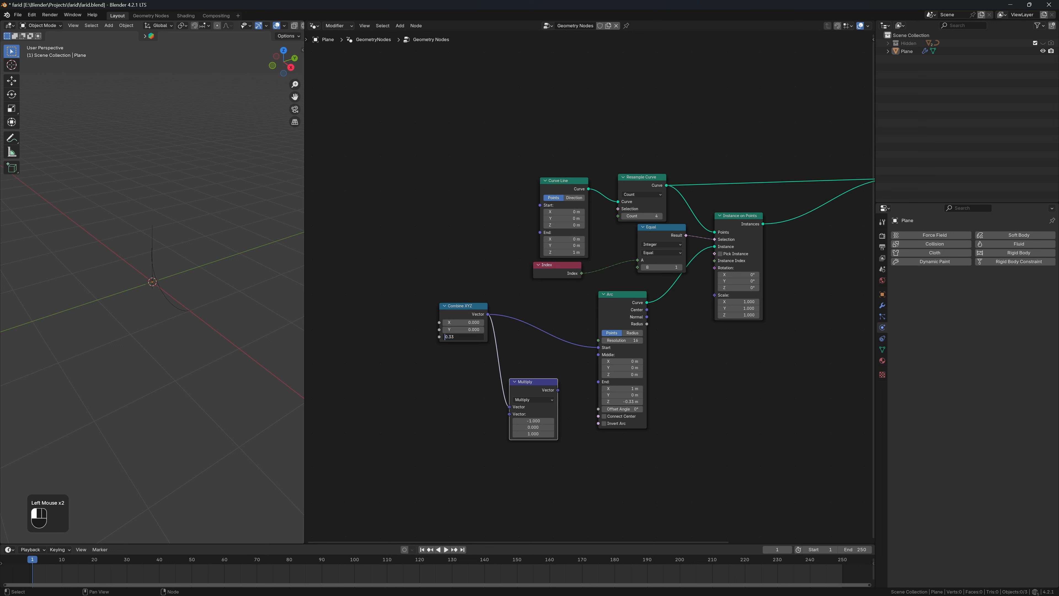
text(-)
key(Return)
drag(558, 390, 601, 381)
Step: Set the X value of the Combine XYZ node feeding the Arc to 0.34
drag(463, 324, 472, 323)
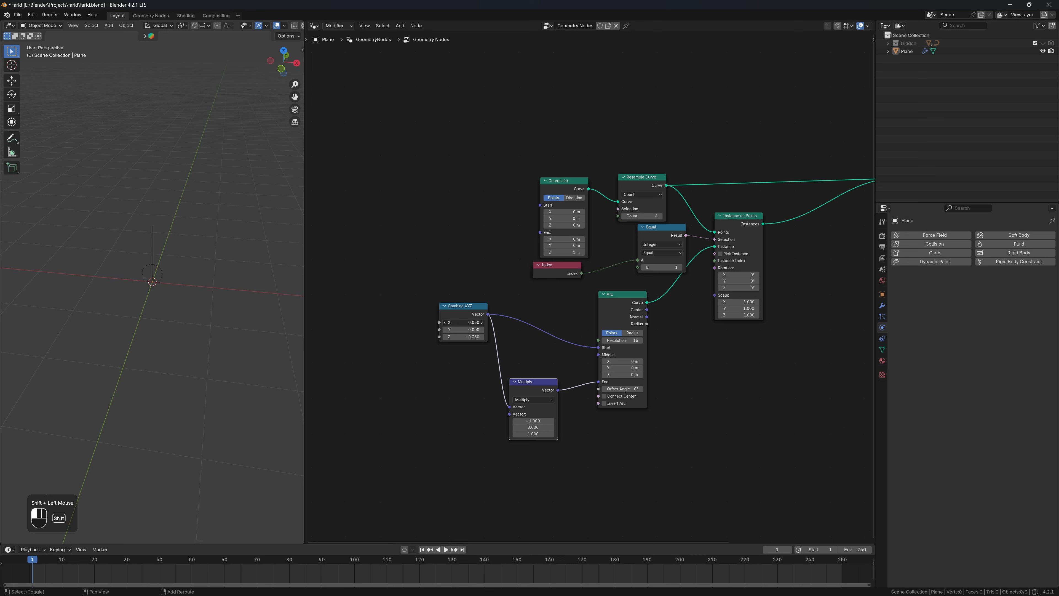
shift+drag(471, 323, 467, 322)
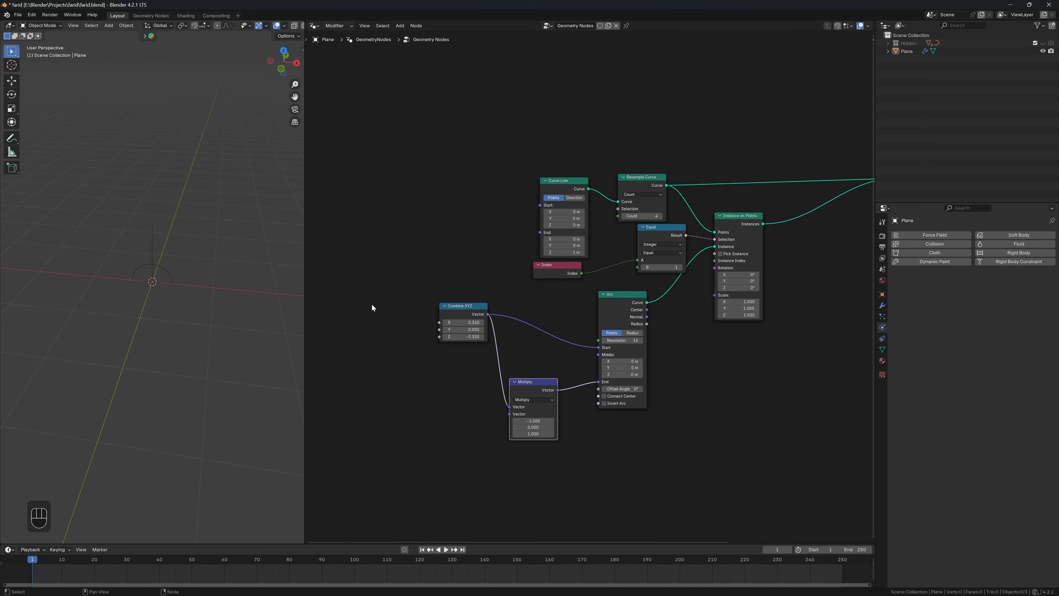
scroll(156, 283, up, 3)
middle_drag(168, 281, 191, 269)
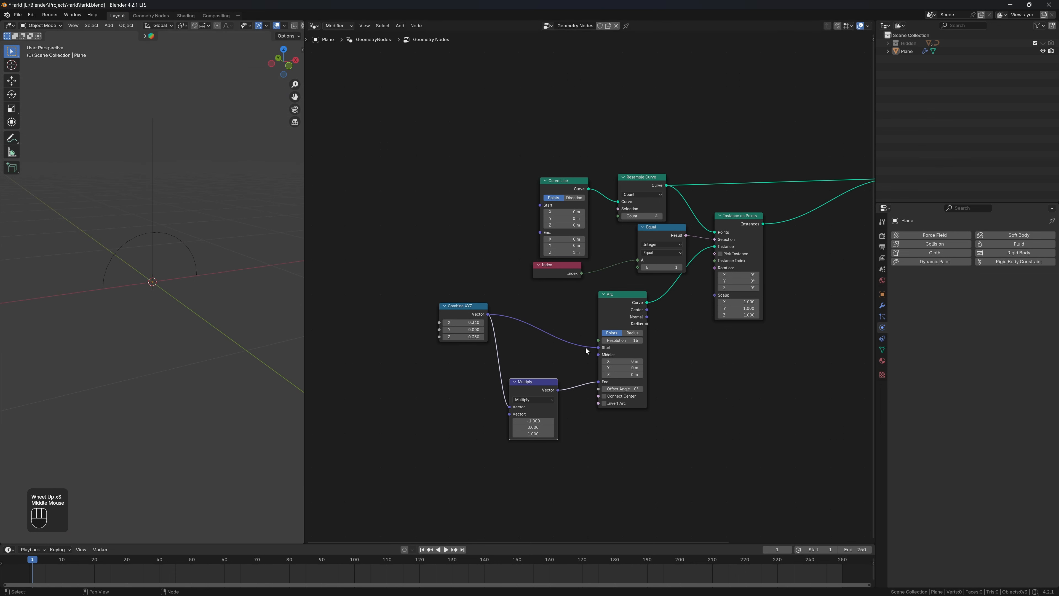
Step: Set the Arc node's resolution to 3
click(622, 340)
text(3)
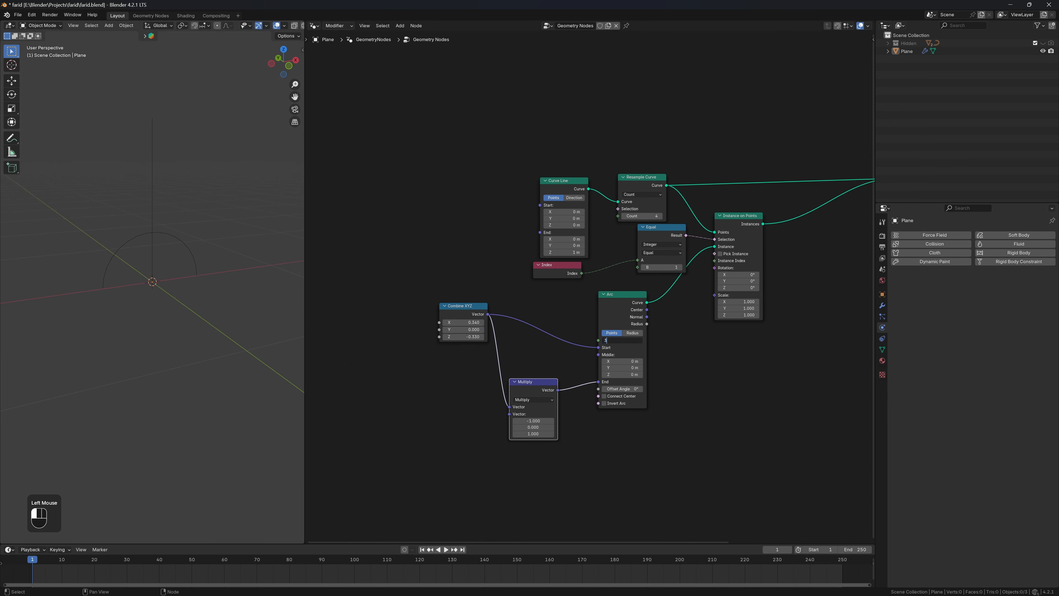
key(Return)
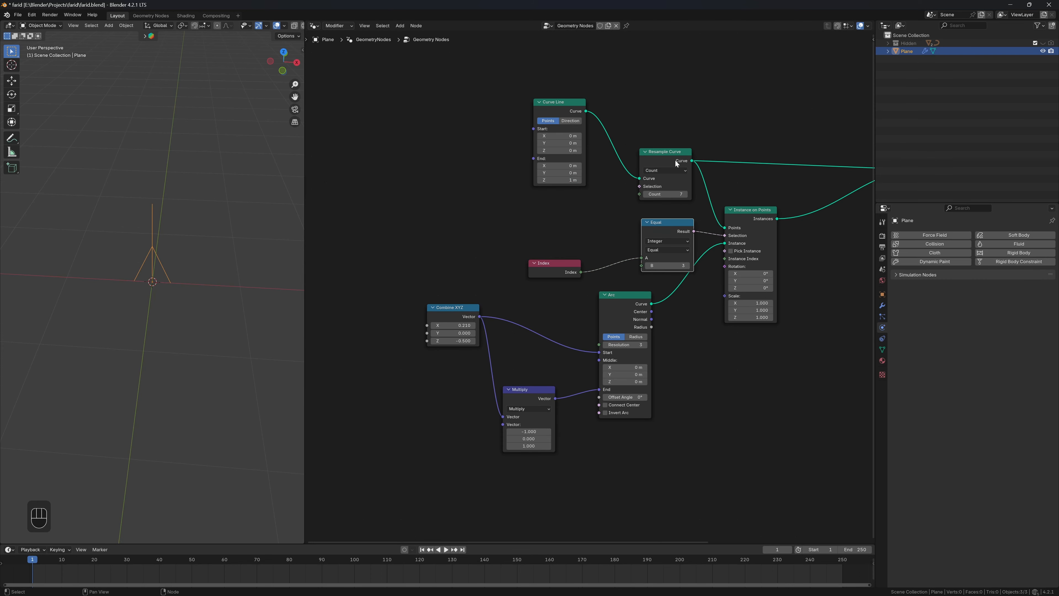
Step: Tidy the node layout by placing Resample Curve beside Curve Line and Index beneath the collapsed Equal node
drag(676, 163, 633, 113)
click(647, 224)
click(648, 223)
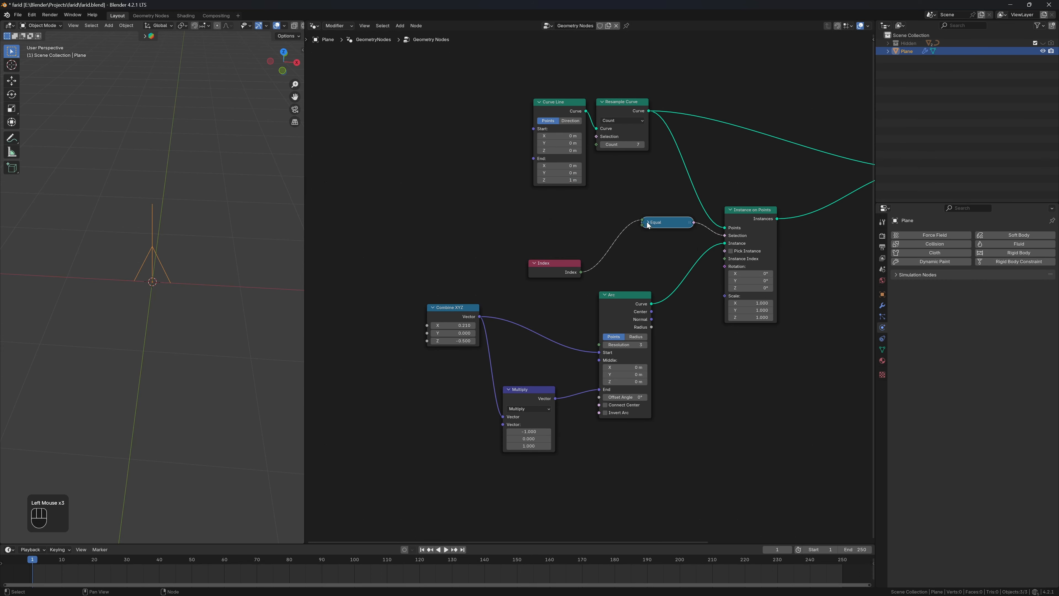
click(544, 267)
key(g)
click(645, 248)
Step: Duplicate the arc-instancing nodes with their links above the originals and connect the copied Instance on Points to Join Geometry
scroll(645, 248, down, 4)
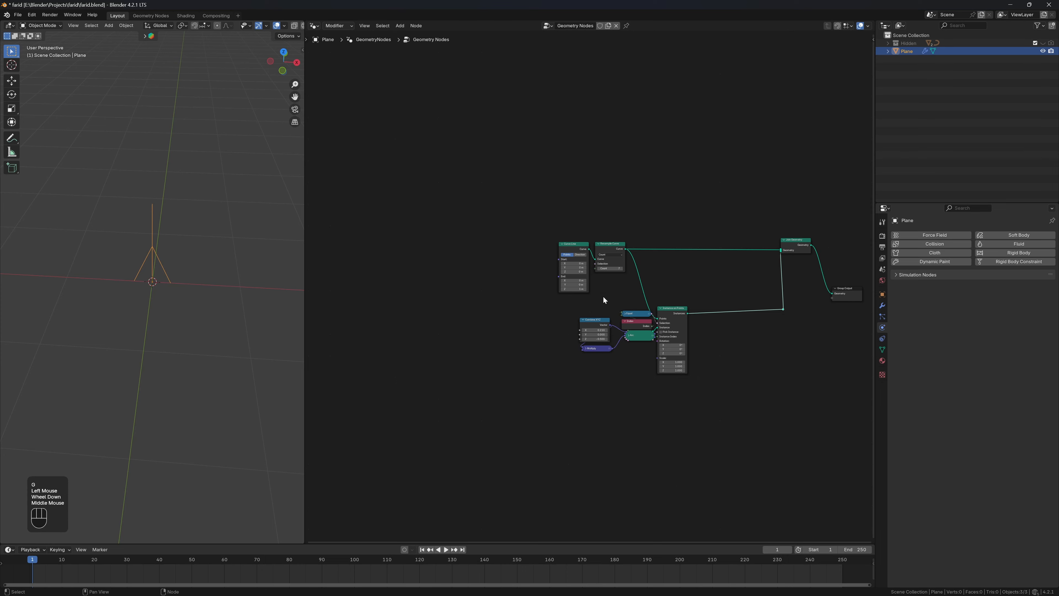
drag(603, 301, 671, 351)
key(ctrl+shift+d)
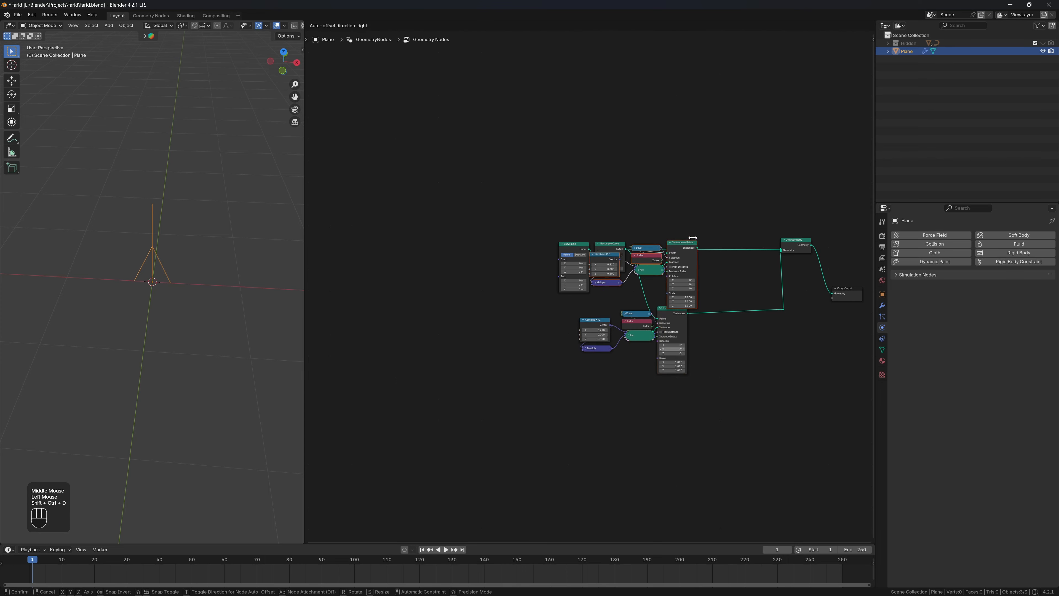
click(692, 176)
drag(697, 149, 781, 240)
scroll(701, 208, up, 3)
middle_drag(667, 71, 655, 159)
Step: Set the duplicated Equal node's B to 5 and the duplicated Combine XYZ to X 0.48 and Z -0.17
click(653, 146)
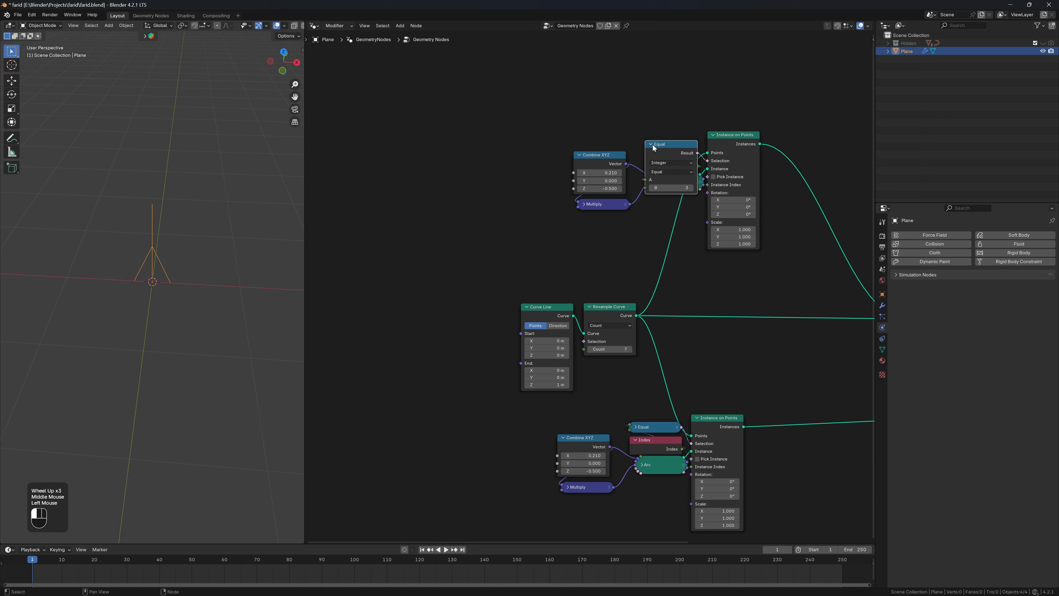
click(691, 188)
click(691, 188)
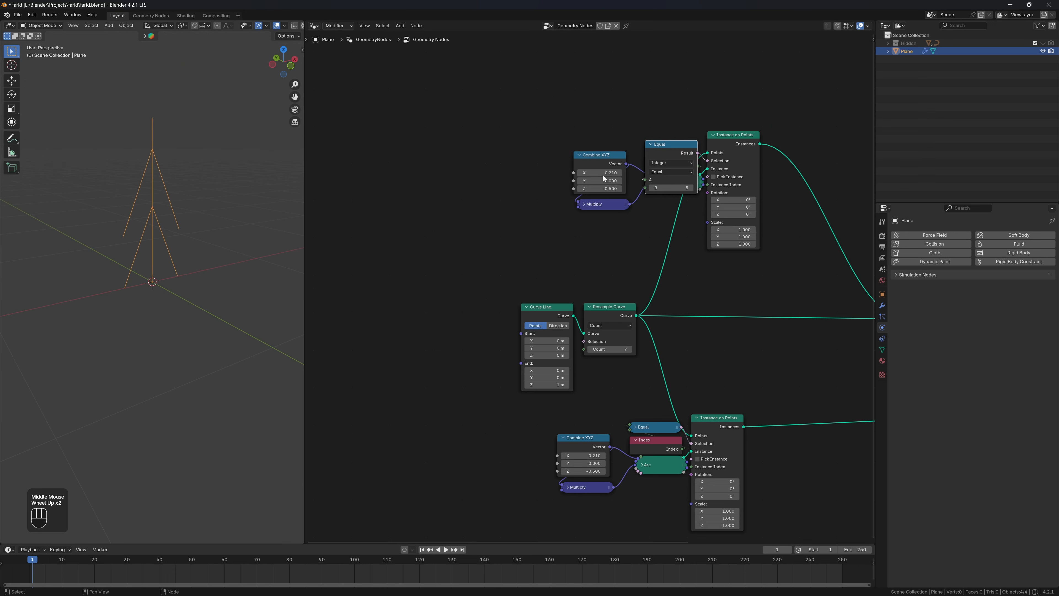
shift+drag(603, 175, 626, 191)
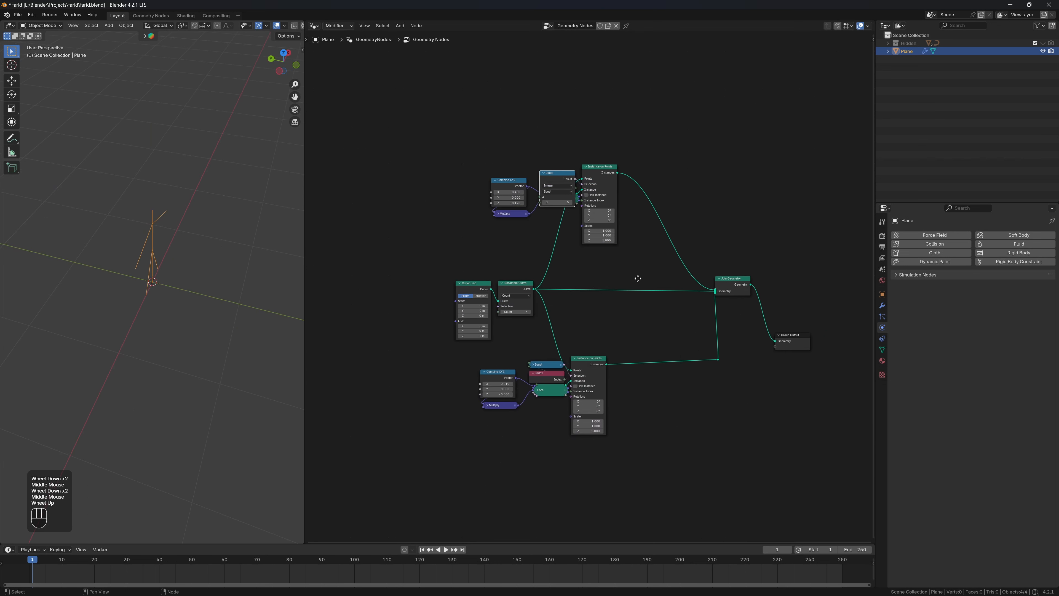
Step: Move Group Output farther from Join Geometry and insert a Transform Geometry node between the two
middle_drag(791, 346, 776, 342)
scroll(776, 343, up, 1)
drag(776, 342, 841, 289)
key(shift+a)
text(tra)
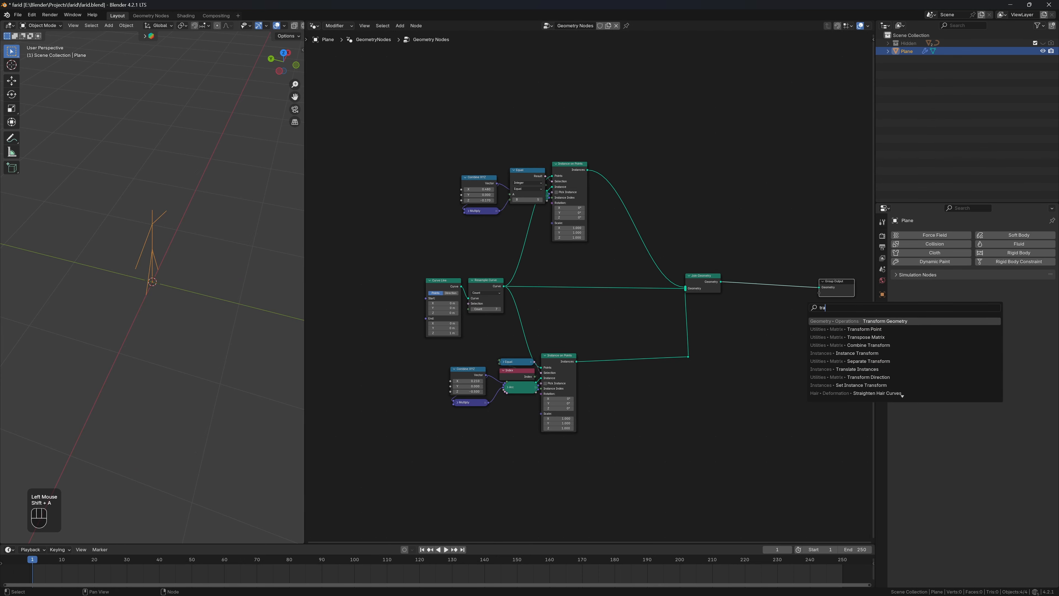
key(Return)
click(751, 309)
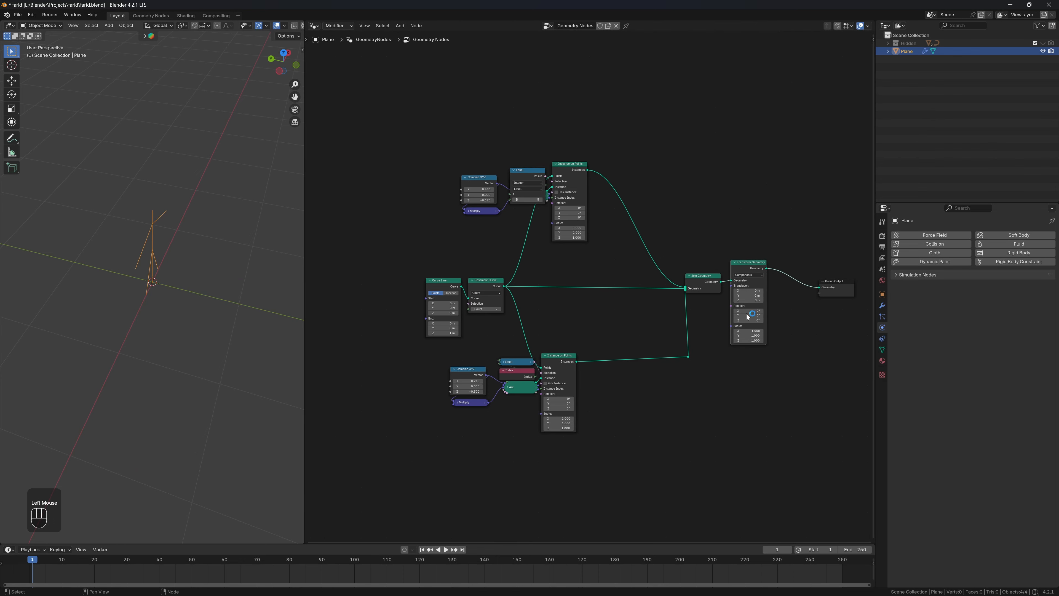
mouse_move(747, 320)
shift+mouse_down()
mouse_move(739, 320)
mouse_move(748, 320)
shift+mouse_up()
key(ctrl+z)
key(ctrl+x)
key(shift+ctrl+z)
key(ctrl+z)
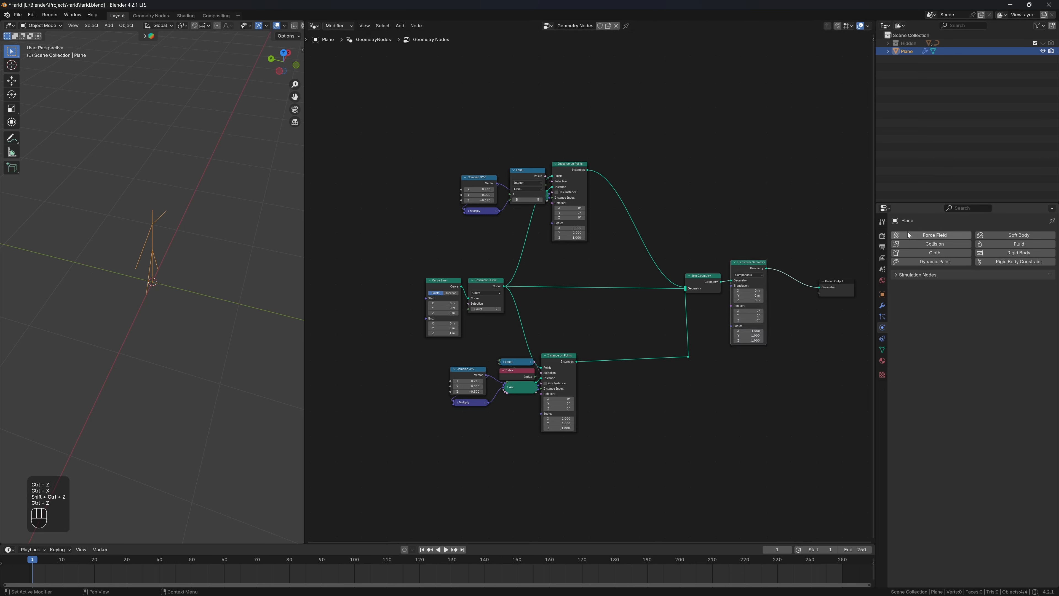
Step: Set the scene's output resolution to 1080 by 1920 px
click(883, 247)
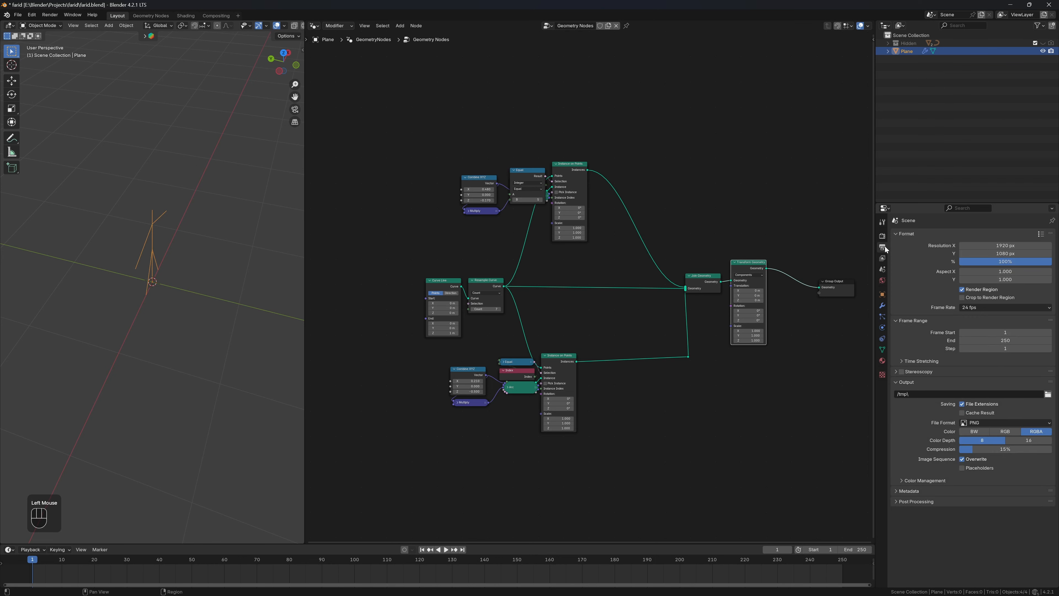
click(1012, 309)
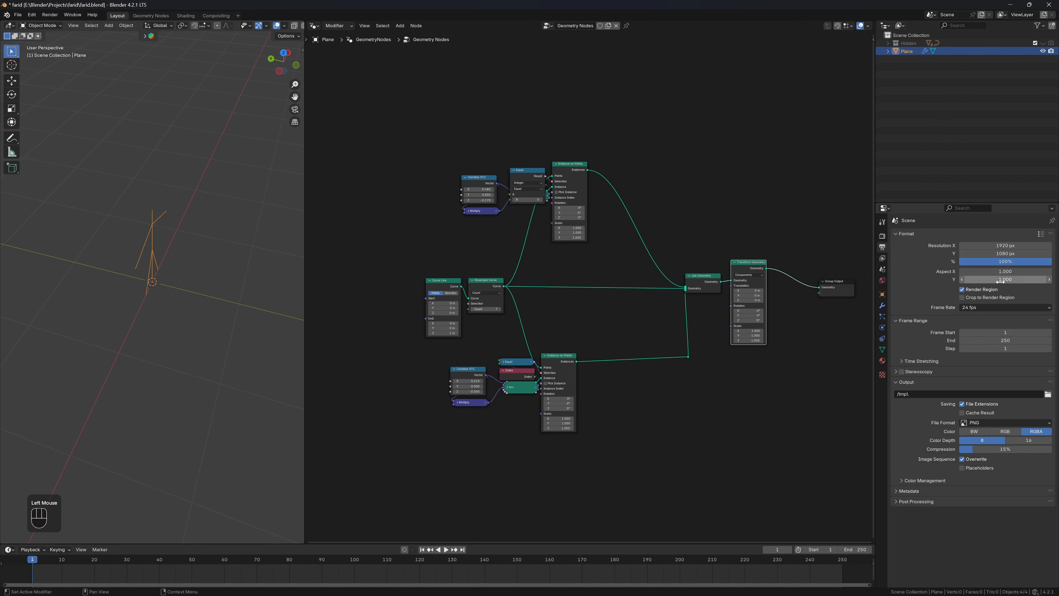
double_click(993, 246)
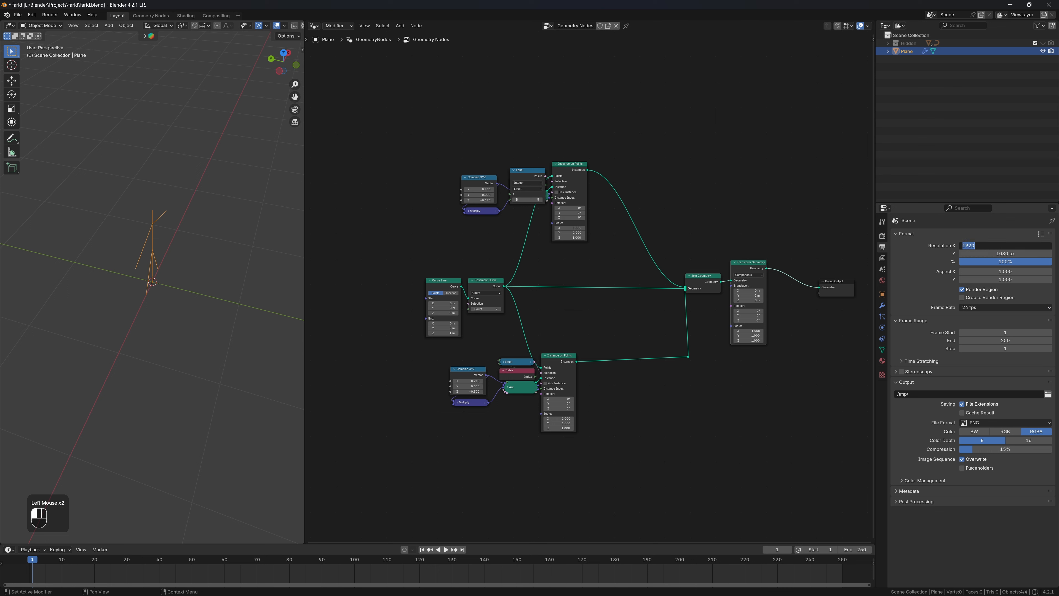
text(1080)
key(Tab)
text(1)
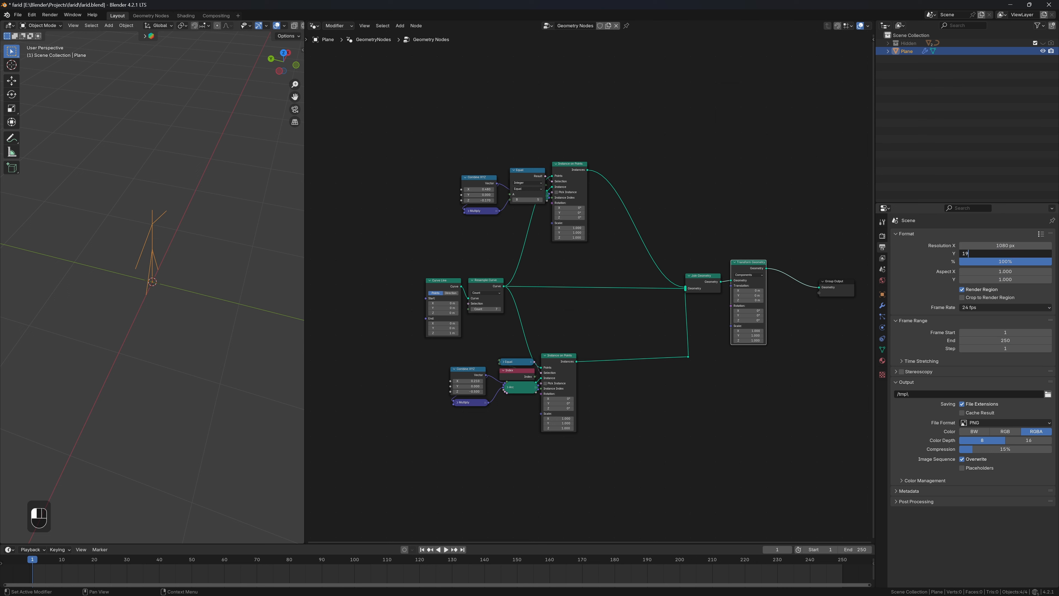
text(920)
key(Return)
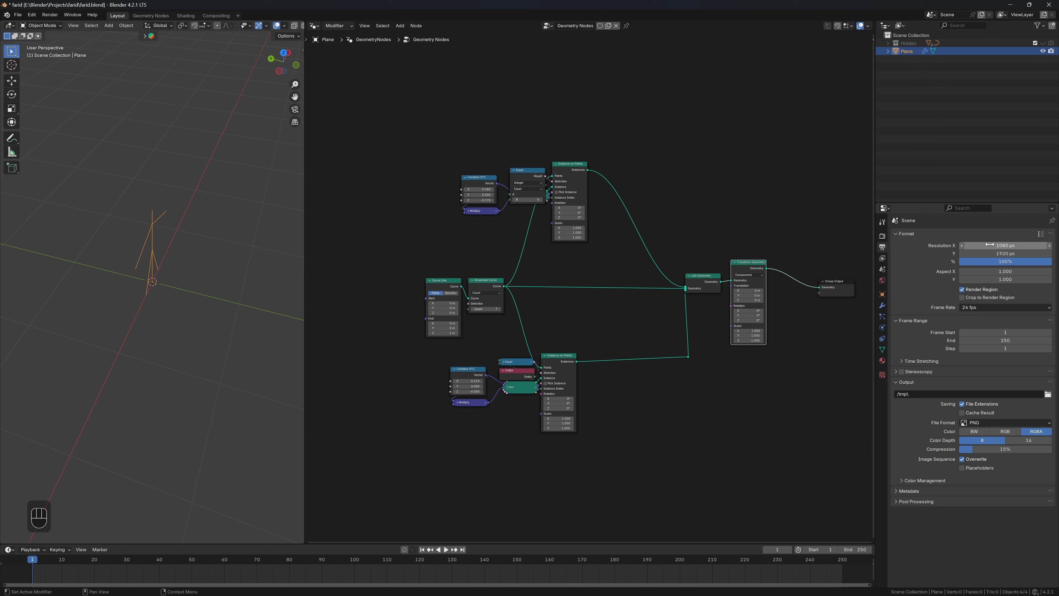
Step: Set the output resolution's Y value to 1350 px
click(990, 254)
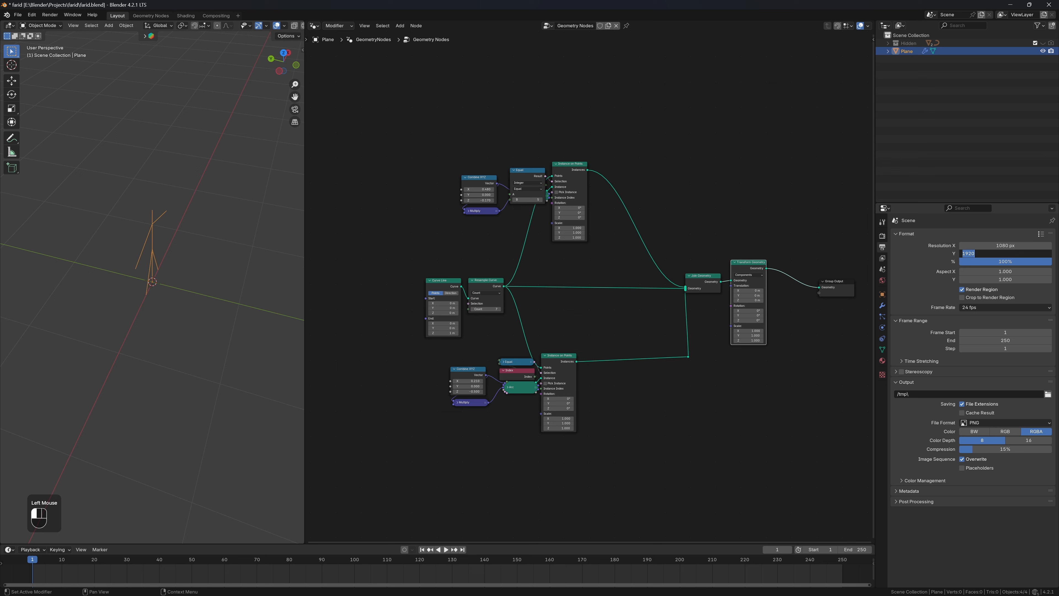
text(1350)
key(Return)
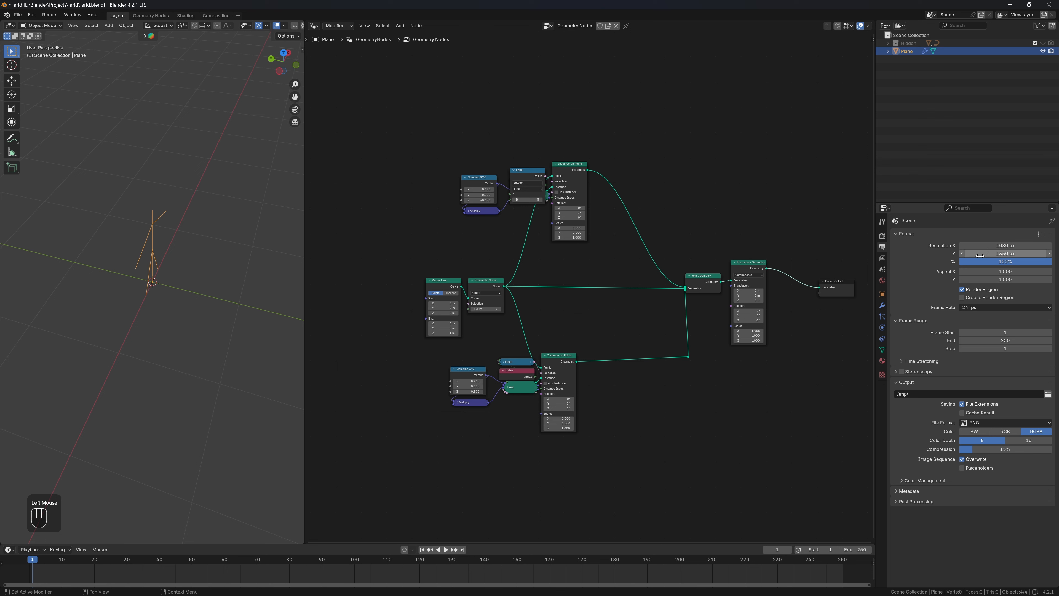
Step: Set the time stretching's New value to 50 and the frame rate to 25 fps
click(922, 361)
click(1005, 380)
text(50)
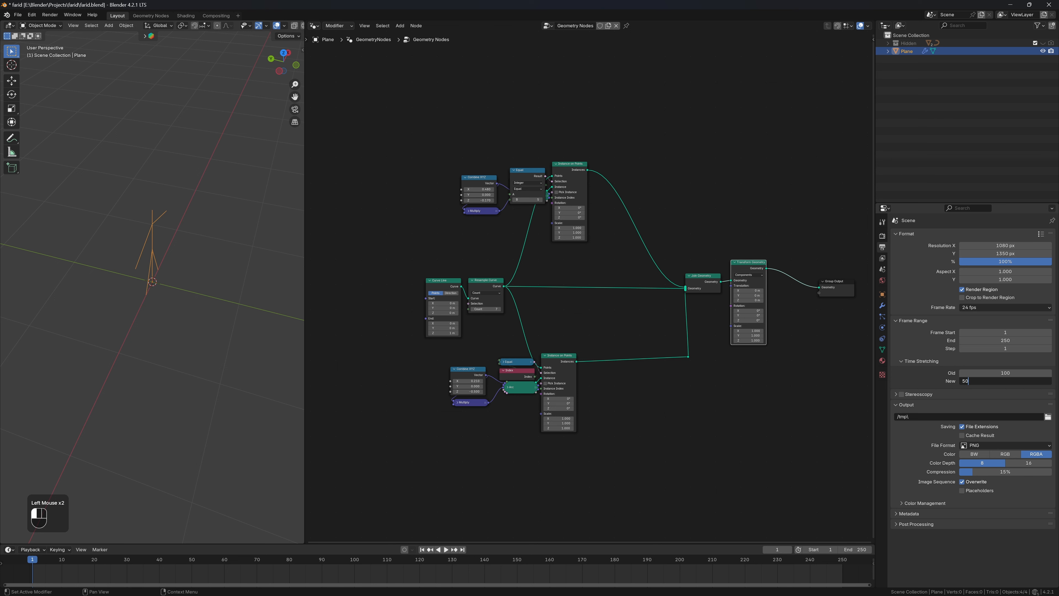
key(Return)
scroll(729, 327, up, 2)
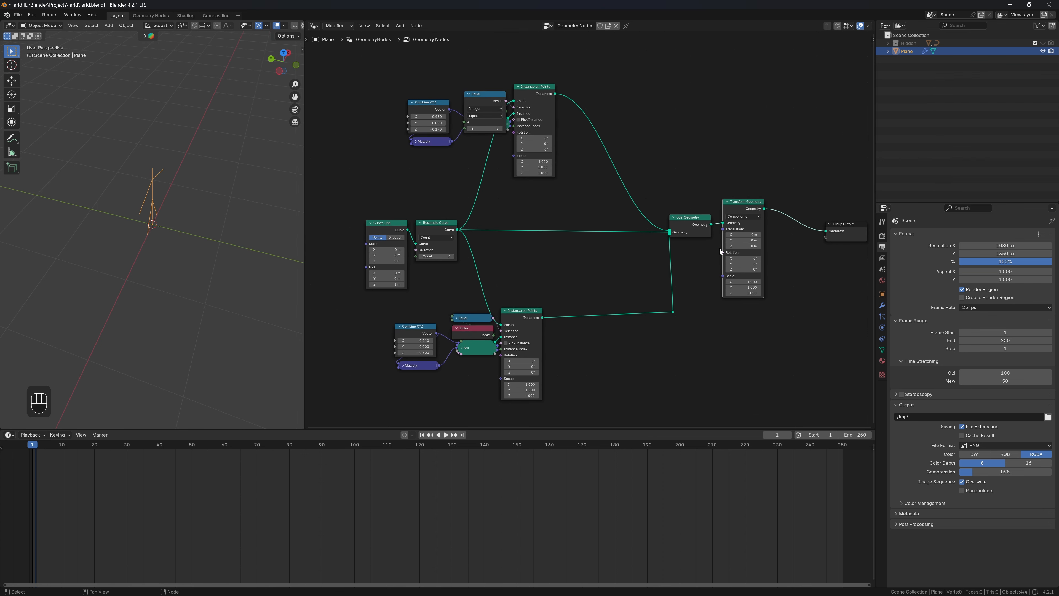
Step: Add a Combine XYZ node linked to Transform Geometry's Rotation input and place it beneath that node
drag(723, 252, 711, 338)
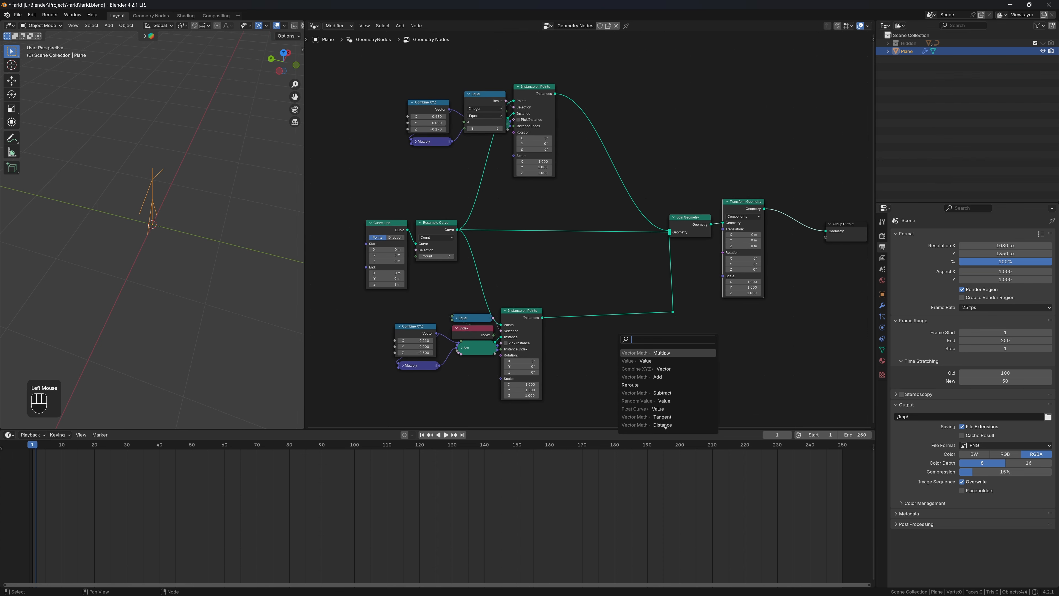
text(combin)
key(Return)
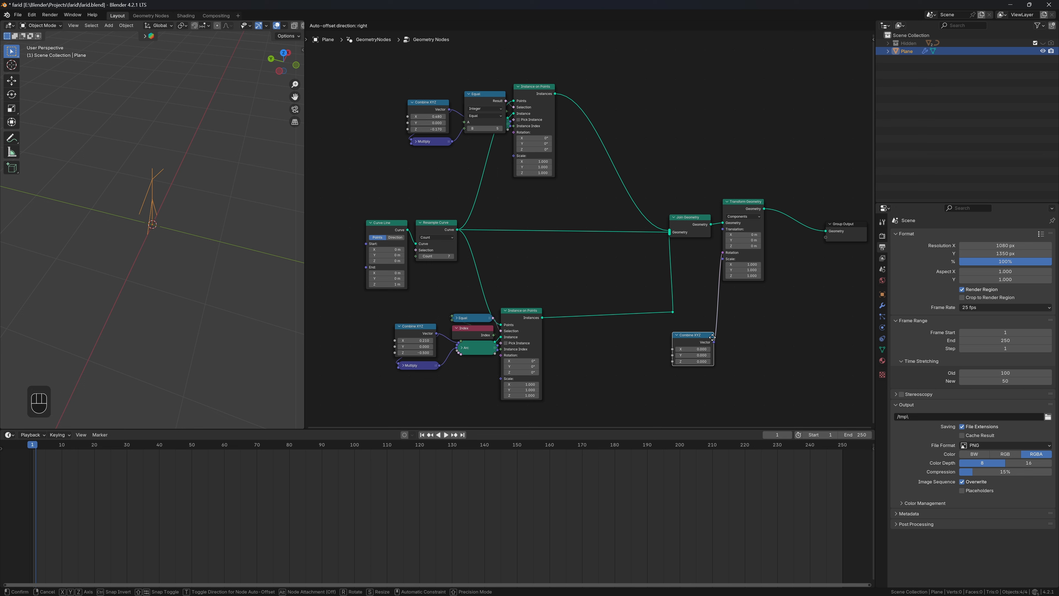
click(765, 297)
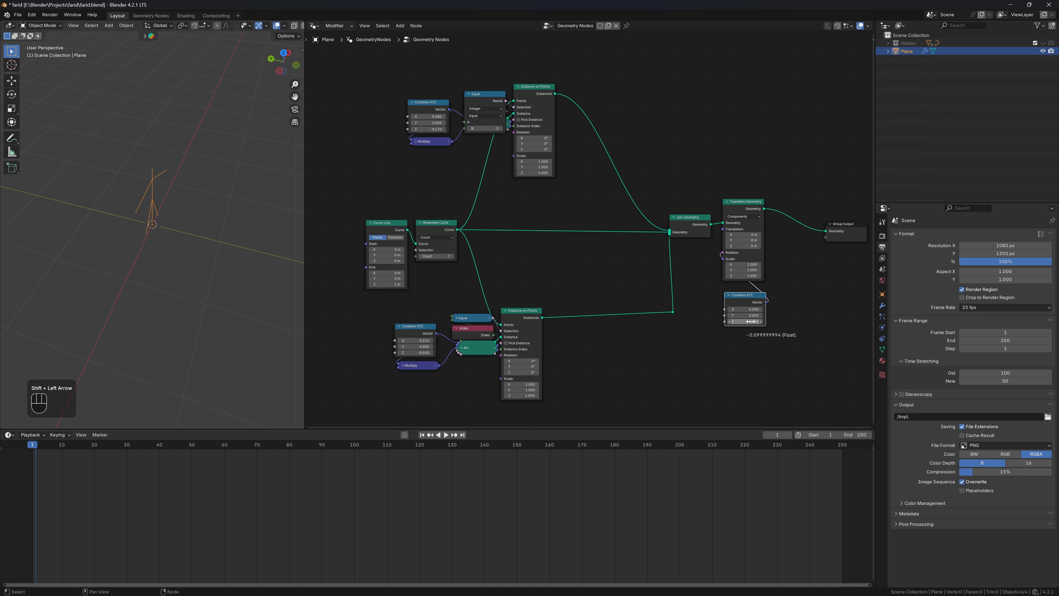
Step: Keyframe the rotation Combine XYZ's Z value at 0 on frame 1
key(i)
drag(751, 321, 750, 320)
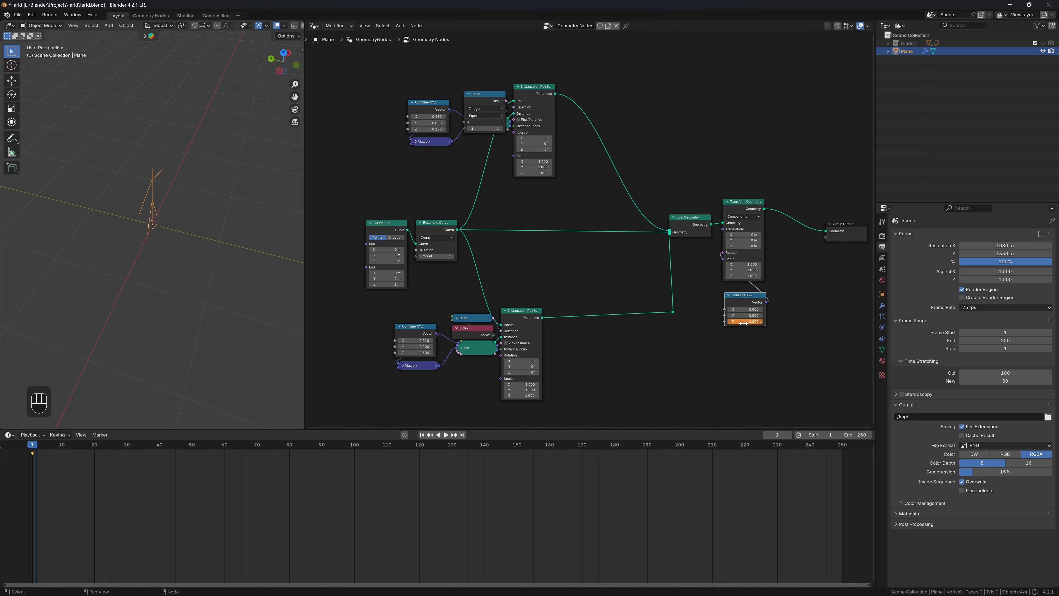
key(i)
Step: At frame 250, set the rotation Combine XYZ's Z value to pi and keyframe it
key(shift+Right)
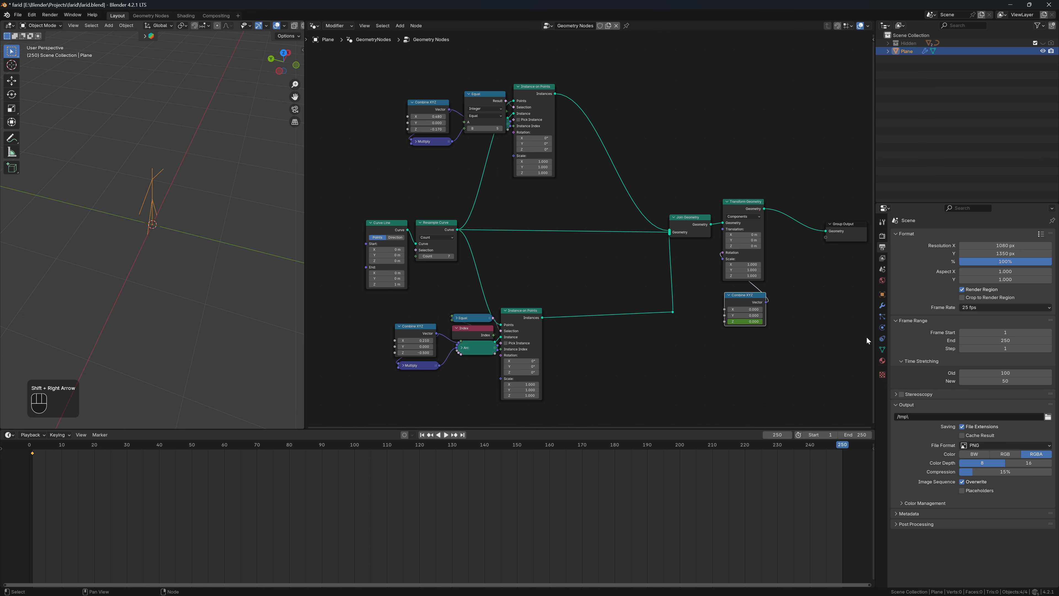
scroll(805, 466, down, 4)
scroll(812, 357, up, 3)
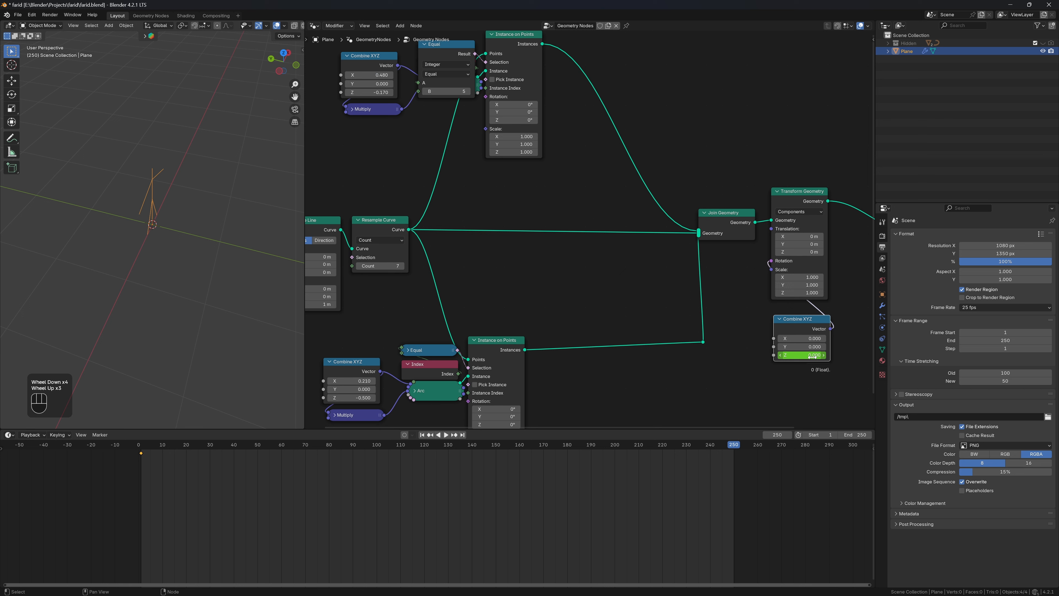
shift+drag(813, 357, 855, 356)
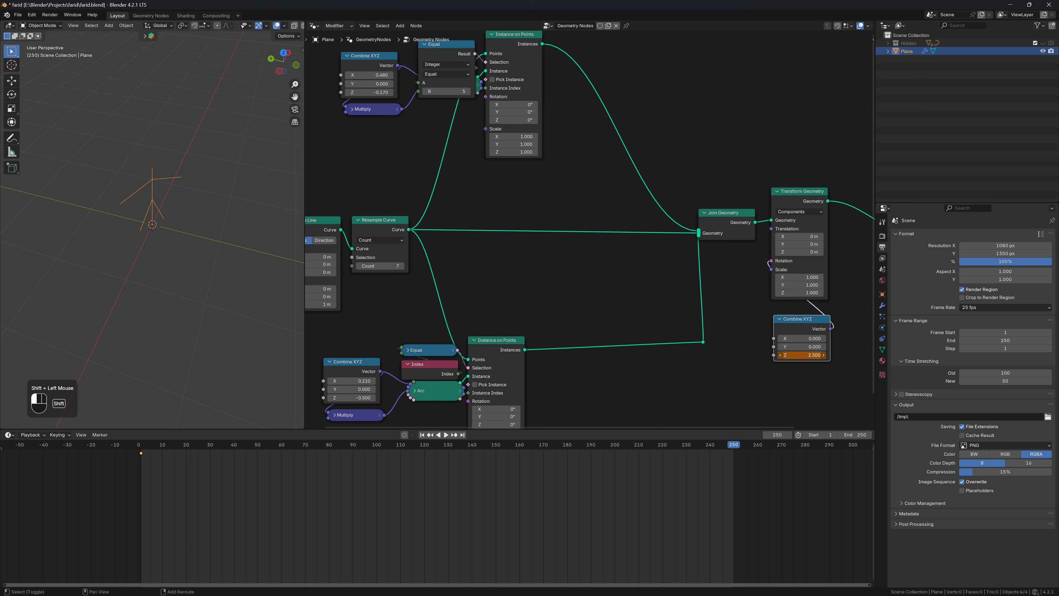
click(802, 355)
text(pi)
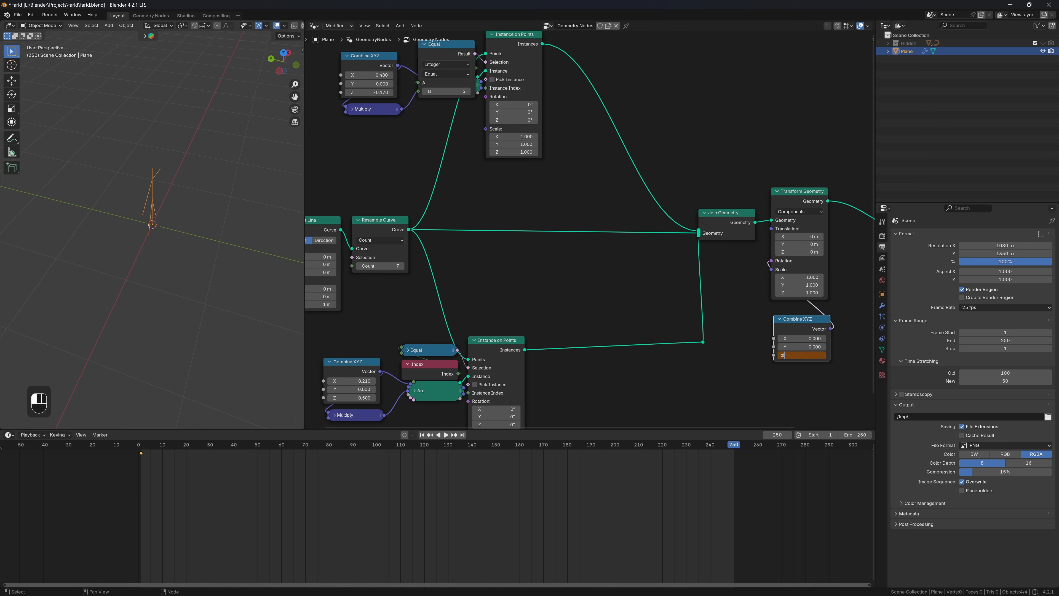
key(Return)
Step: Play back the animation to check the rotation of the figure
key(space)
key(space)
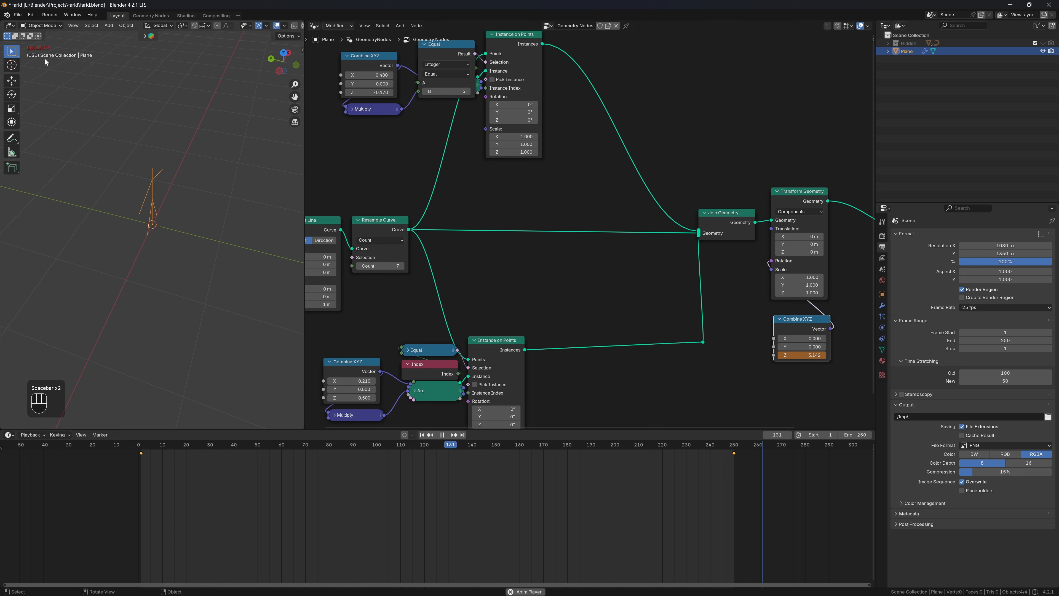
key(space)
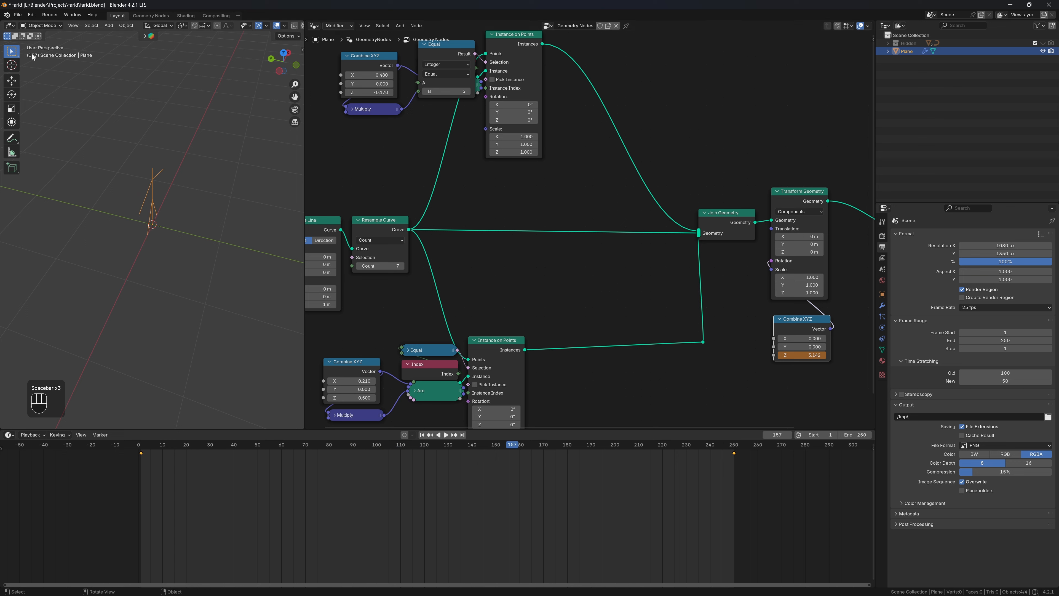
key(space)
key(space)
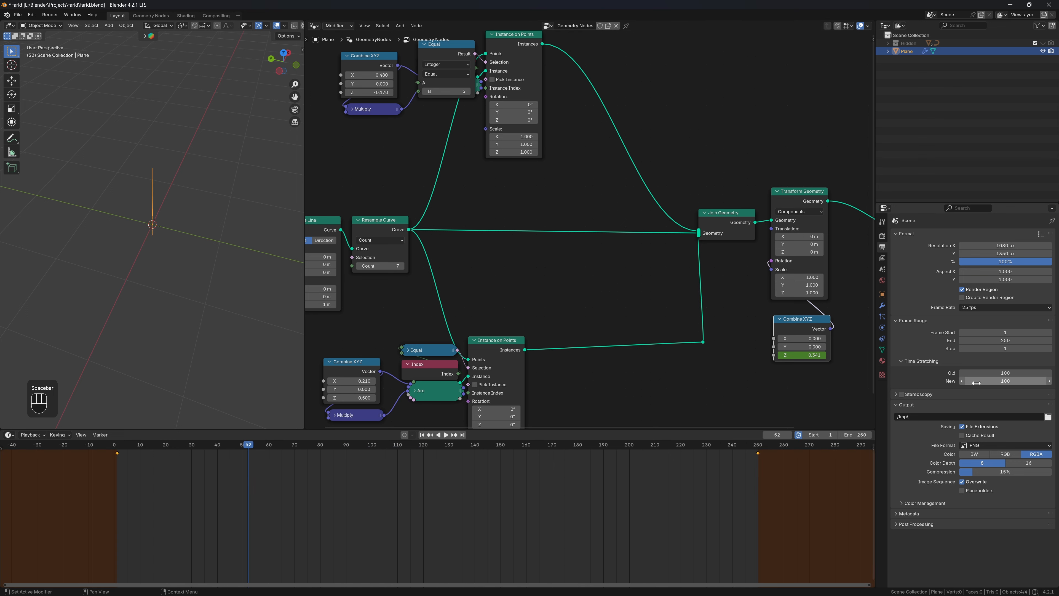
Step: Set the Time Stretching New value to 200 and play back the animation
click(1006, 381)
text(200)
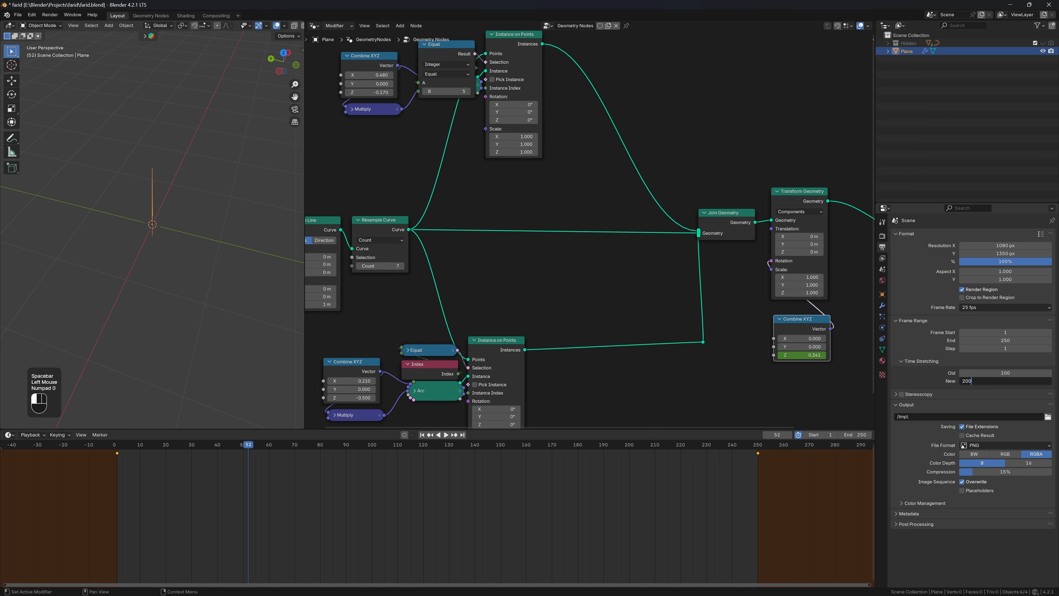
key(Return)
key(space)
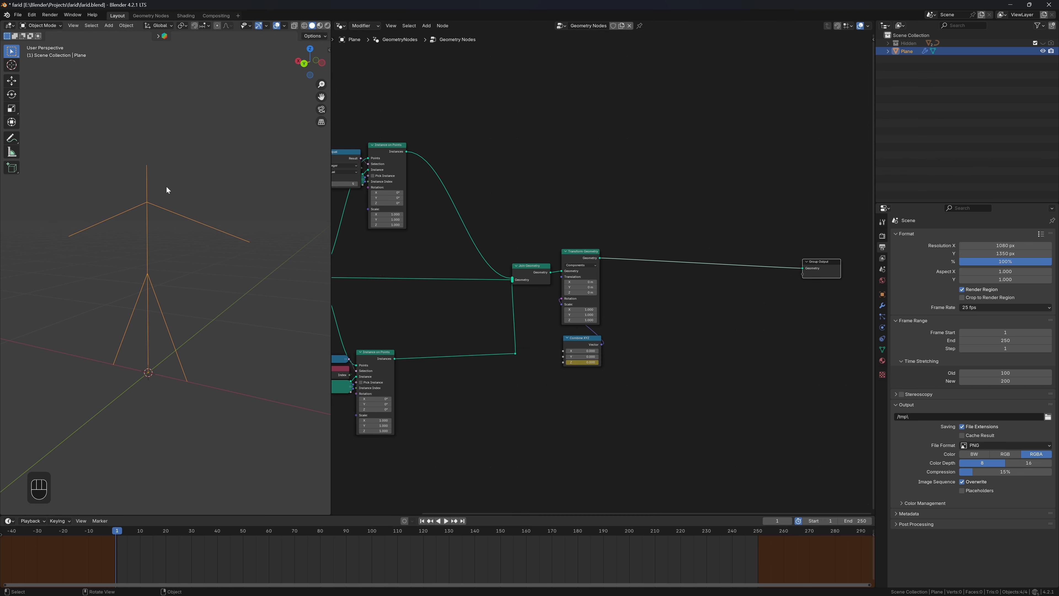
Step: Branch Transform Geometry's output into a two-reroute link running above the main link toward Group Output
middle_drag(609, 267, 487, 265)
drag(485, 256, 550, 130)
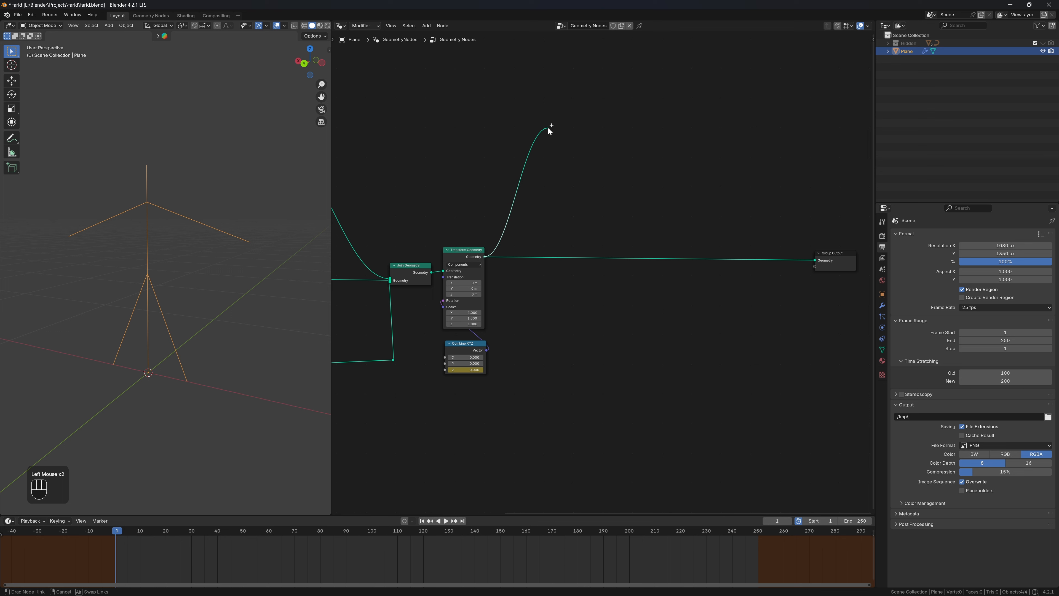
drag(550, 130, 550, 130)
Step: Insert a Join Geometry node on the link between Transform Geometry and Group Output
key(shift+a)
text(sjoin)
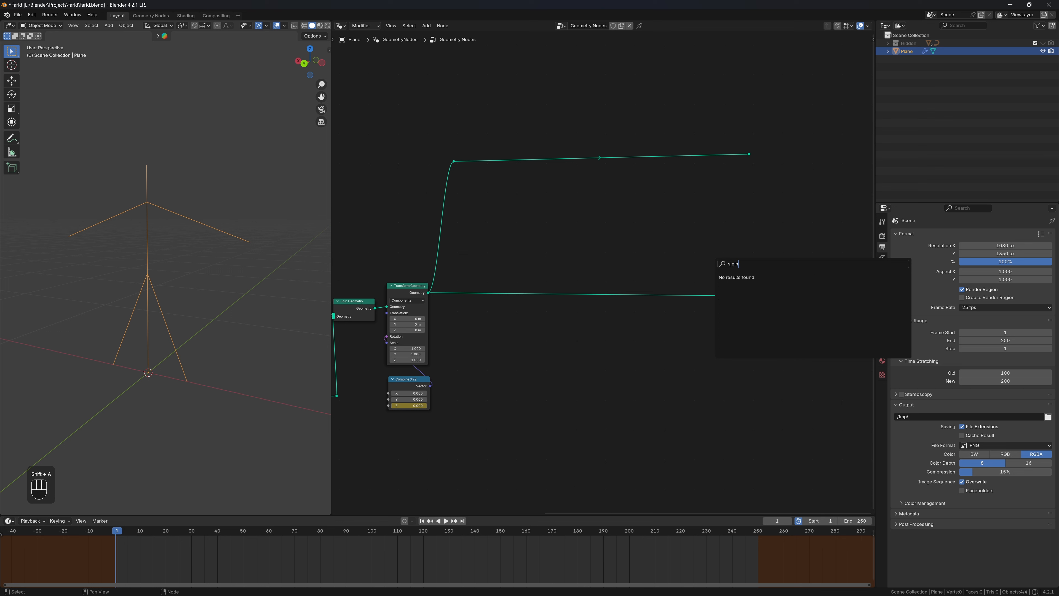
key(BackSpace)
key(BackSpace)
key(BackSpace)
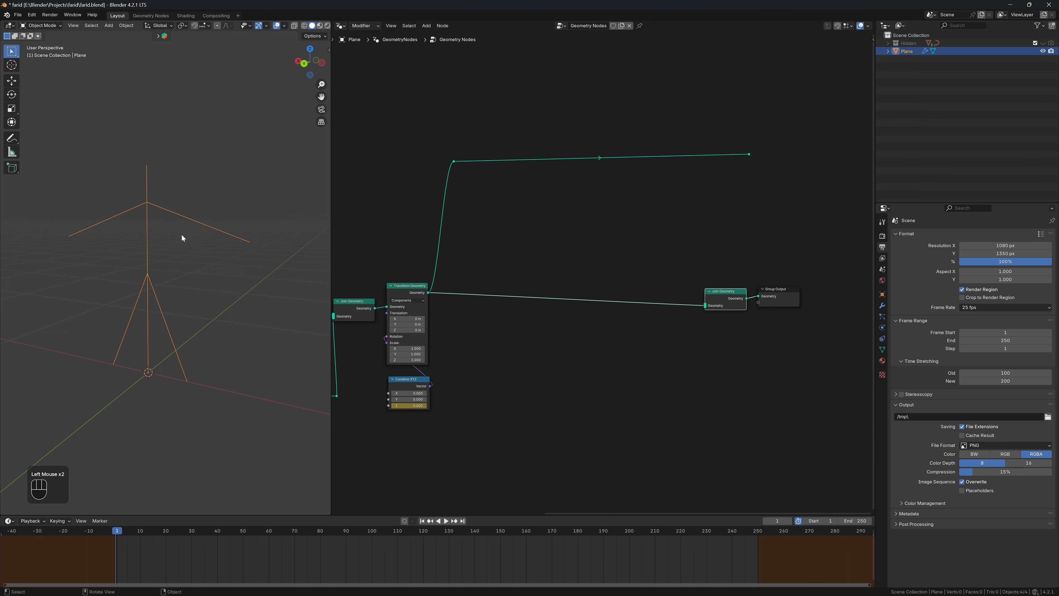
Step: Shift the end reroute of the upper branch closer and link it to the new Join Geometry node
middle_drag(181, 234, 224, 250)
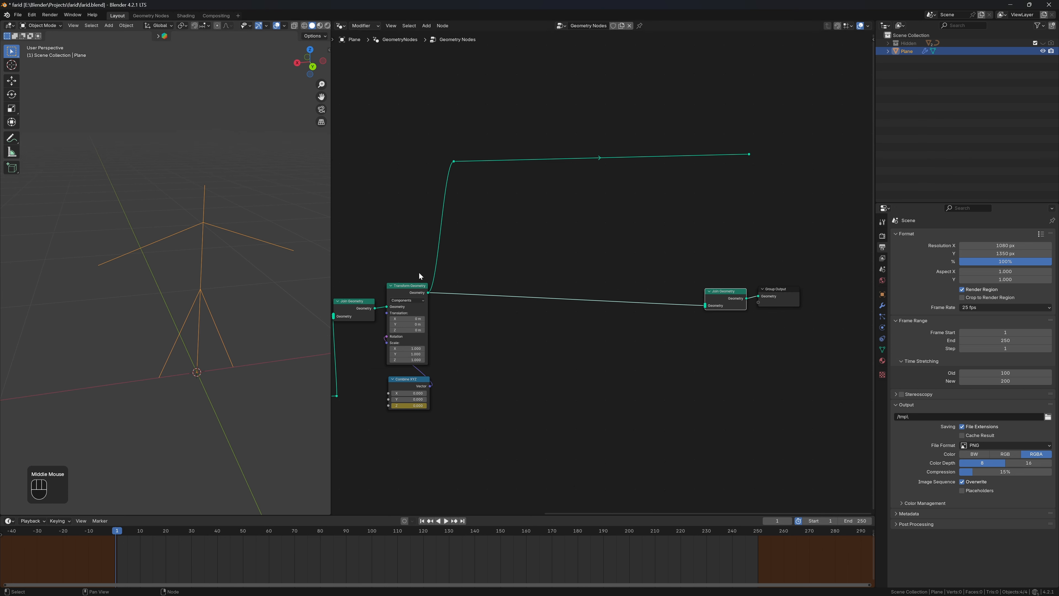
click(782, 189)
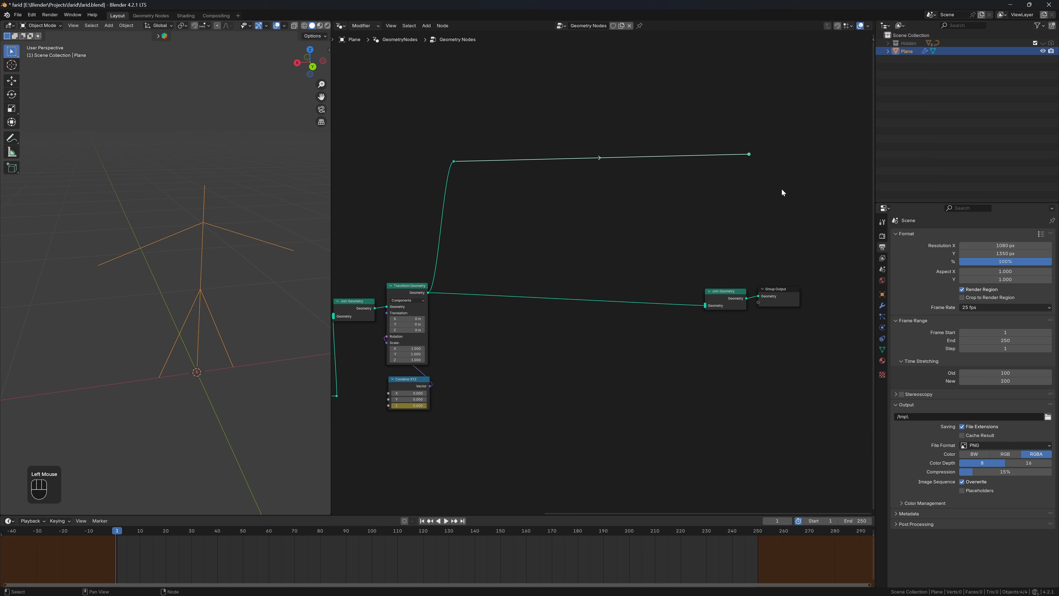
key(g)
click(724, 198)
drag(692, 165, 705, 305)
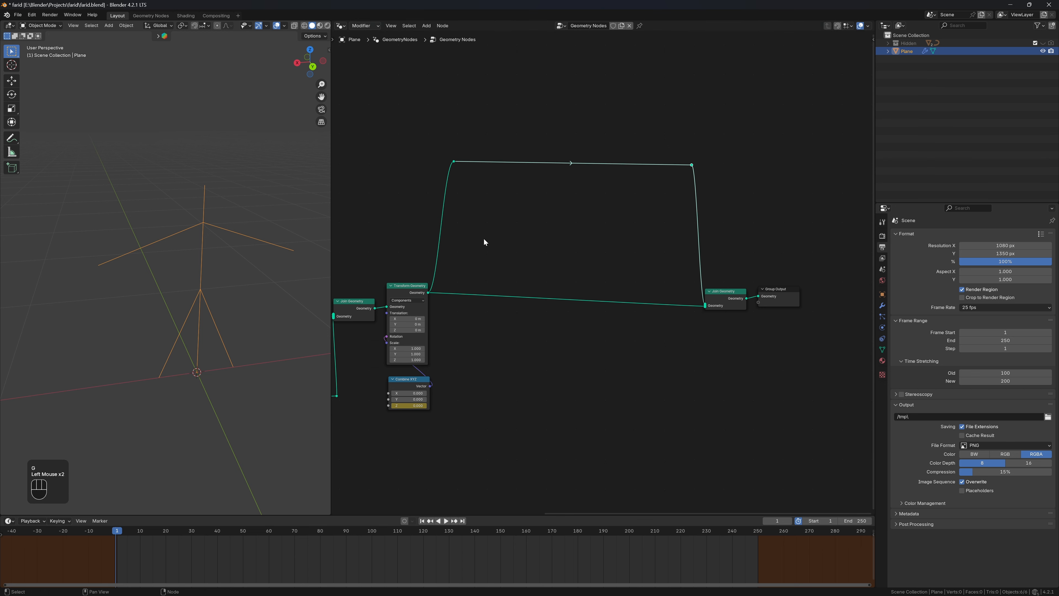
middle_drag(483, 238, 531, 243)
scroll(532, 242, up, 1)
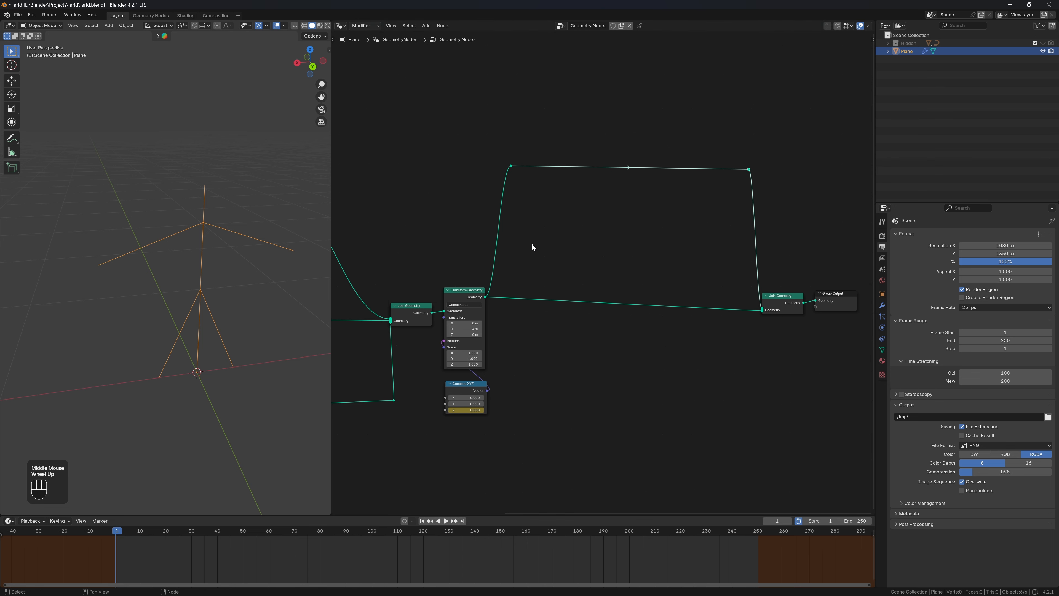
middle_drag(45, 355, 79, 346)
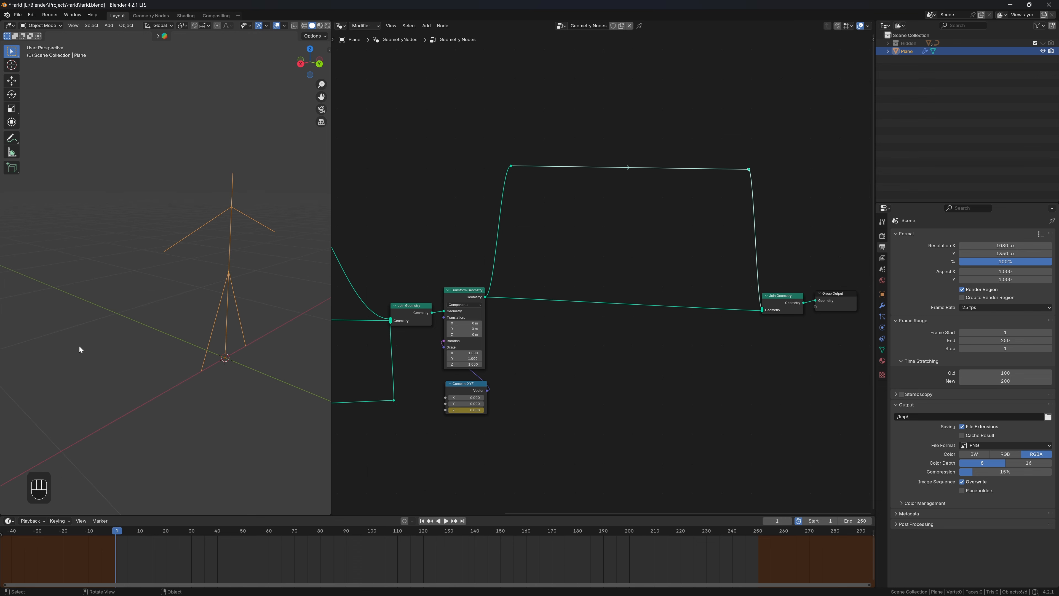
scroll(99, 291, up, 1)
drag(190, 221, 213, 232)
drag(246, 202, 268, 223)
middle_drag(190, 315, 200, 291)
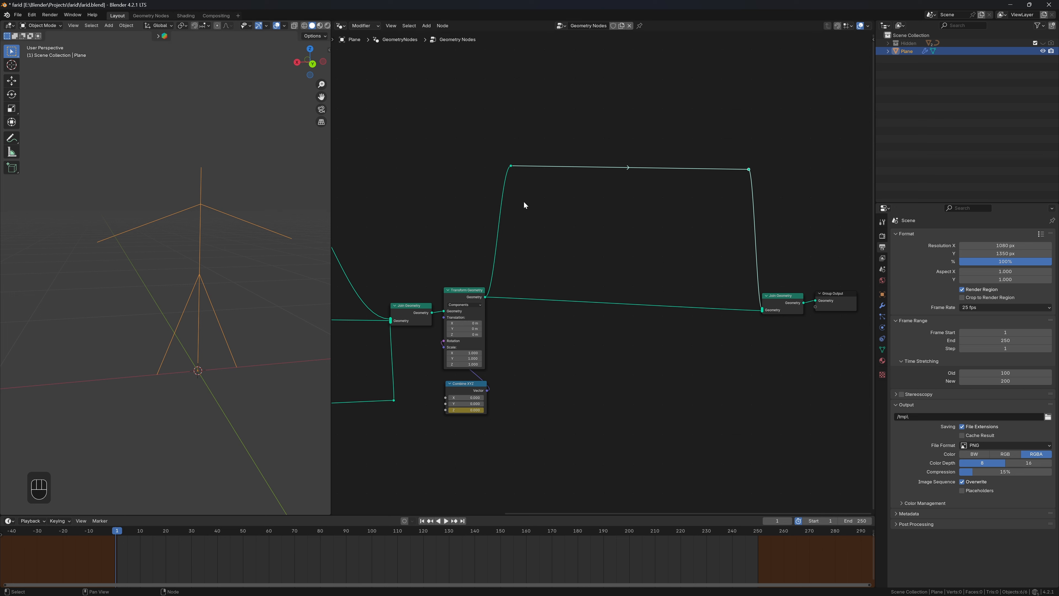
Step: Add the ctmUV.pt node group and insert it on the upper branch between the two reroutes
key(shift+a)
text(c)
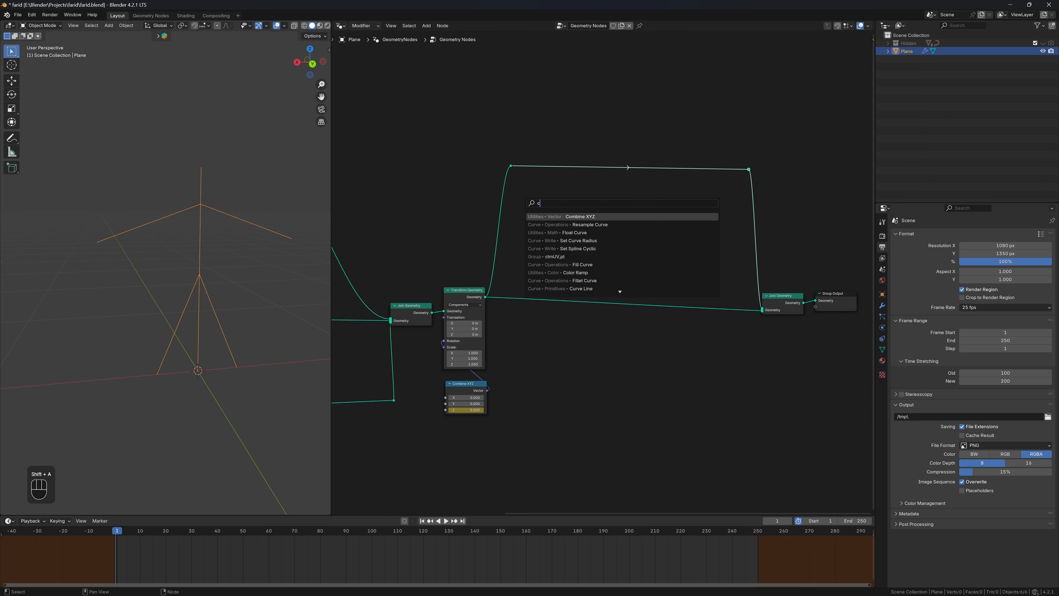
text(y)
key(BackSpace)
key(BackSpace)
text(ct)
key(Return)
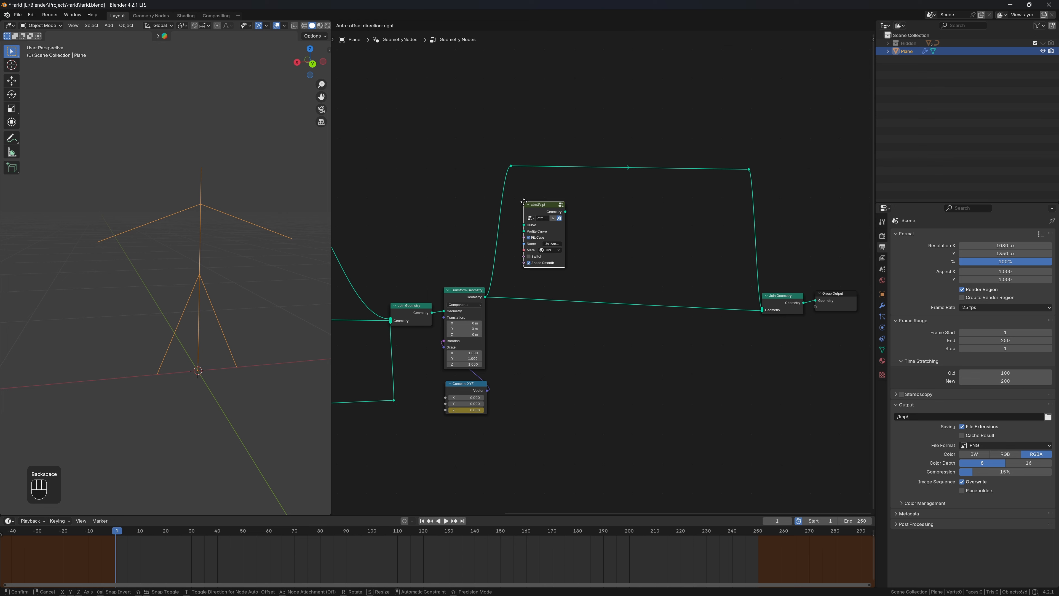
click(659, 149)
click(682, 196)
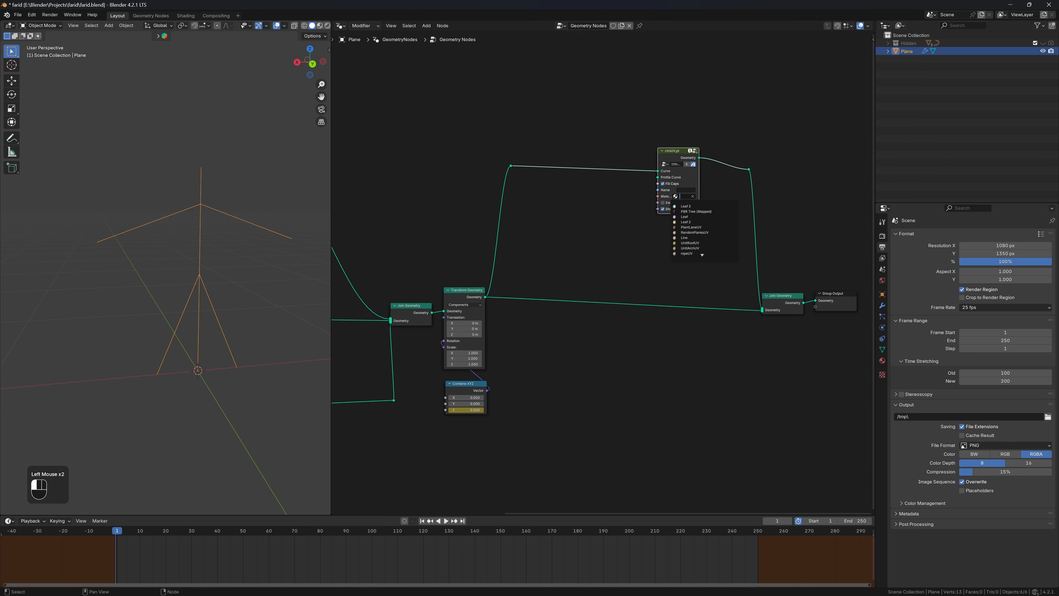
click(725, 118)
Step: Open the ctmUV.pt group and move both Capture Attribute nodes and Spline Parameter between Group Input and Curve to Mesh
click(677, 150)
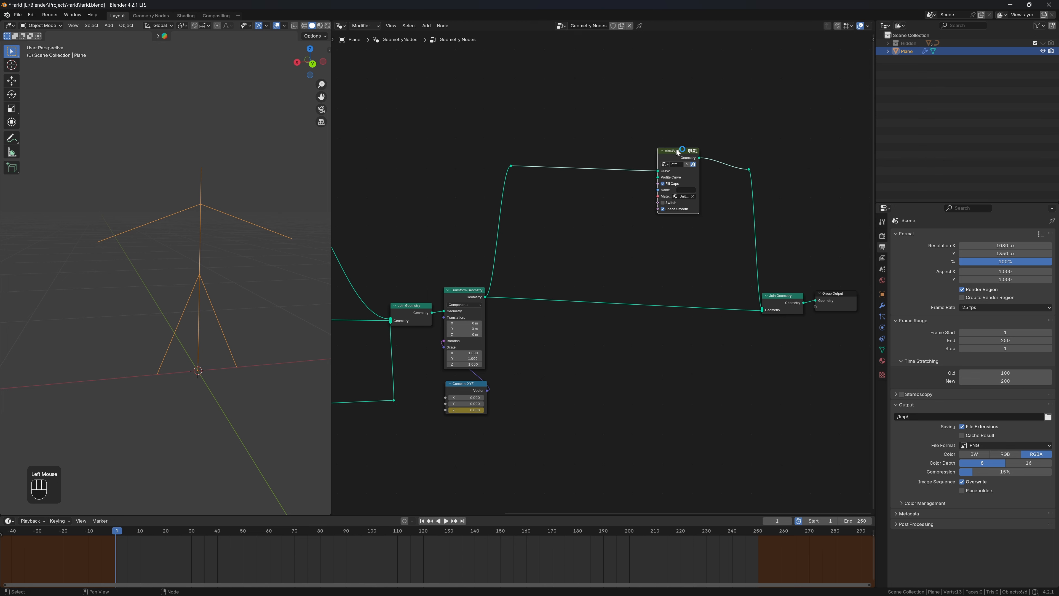
key(Tab)
scroll(572, 210, up, 4)
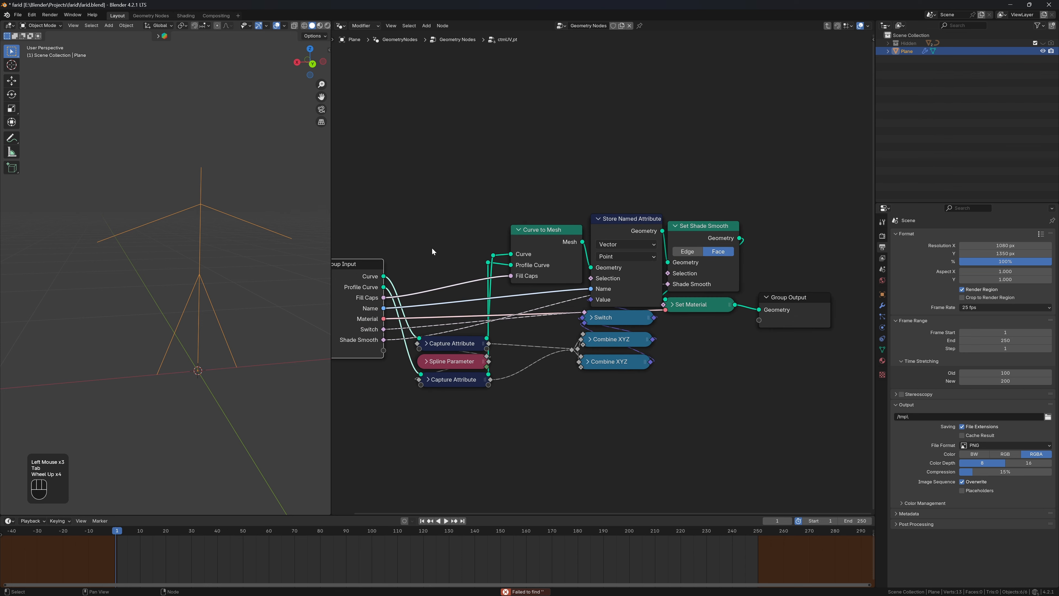
scroll(451, 229, down, 1)
drag(532, 234, 532, 235)
drag(379, 271, 373, 266)
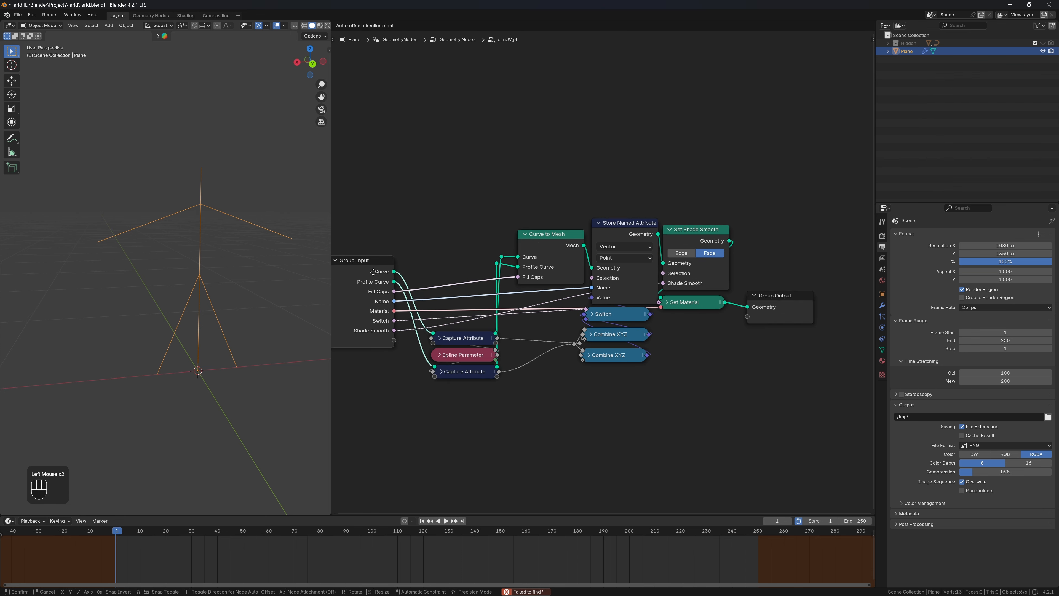
drag(471, 404, 454, 244)
click(417, 240)
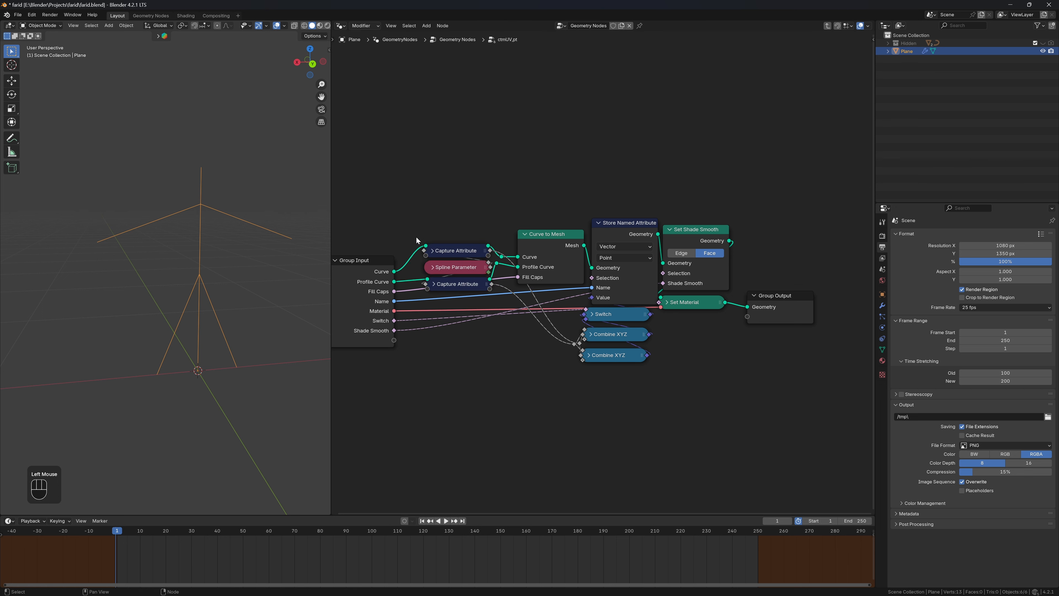
Step: Arrange Switch and both Combine XYZ nodes beneath Curve to Mesh, and exit the ctmUV.pt group
scroll(418, 238, down, 2)
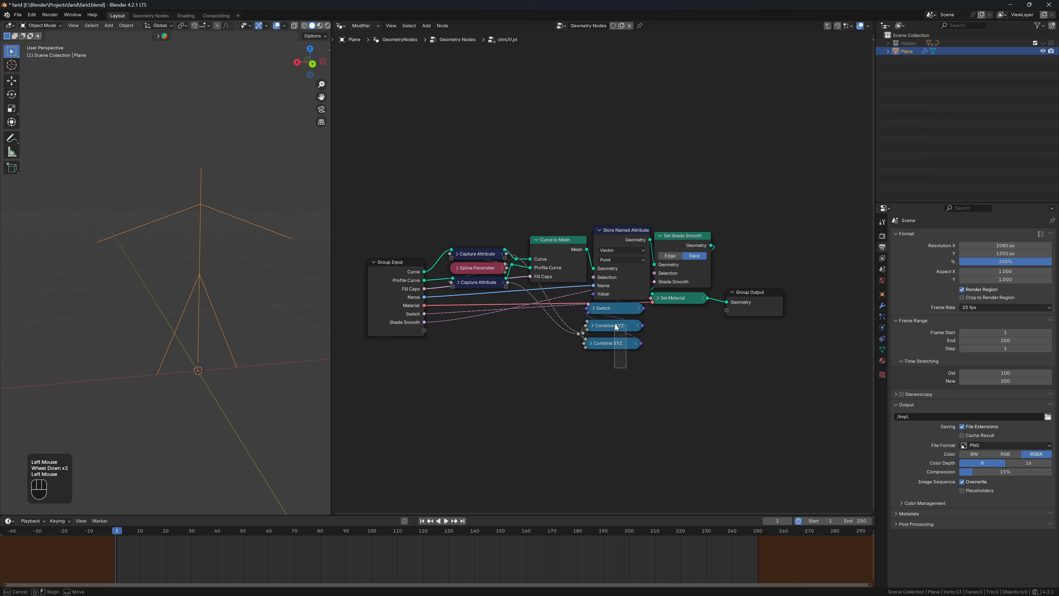
click(620, 243)
mouse_move(620, 240)
mouse_down()
mouse_move(620, 228)
mouse_move(619, 239)
mouse_up()
drag(629, 366, 622, 313)
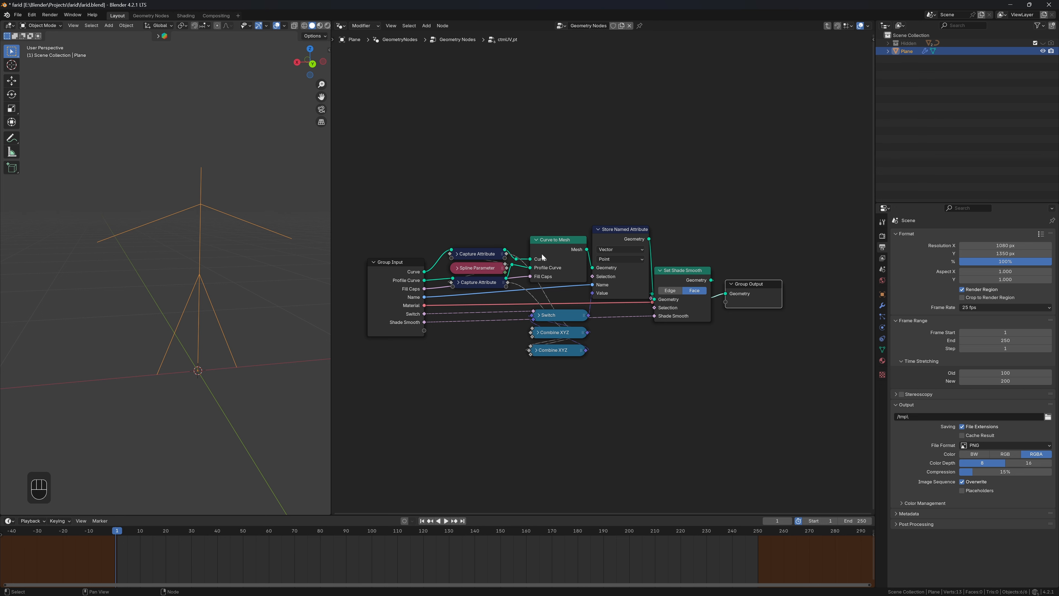
key(Tab)
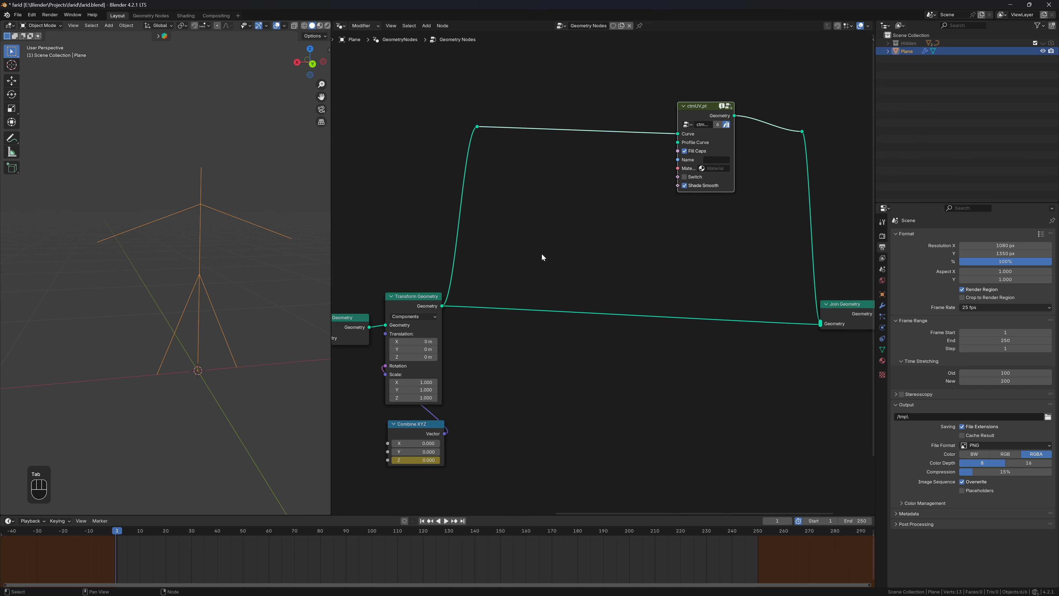
Step: Add a Curve Circle linked to ctmUV.pt's Profile Curve input and set its radius to 0.01 m
key(shift+a)
text(cir)
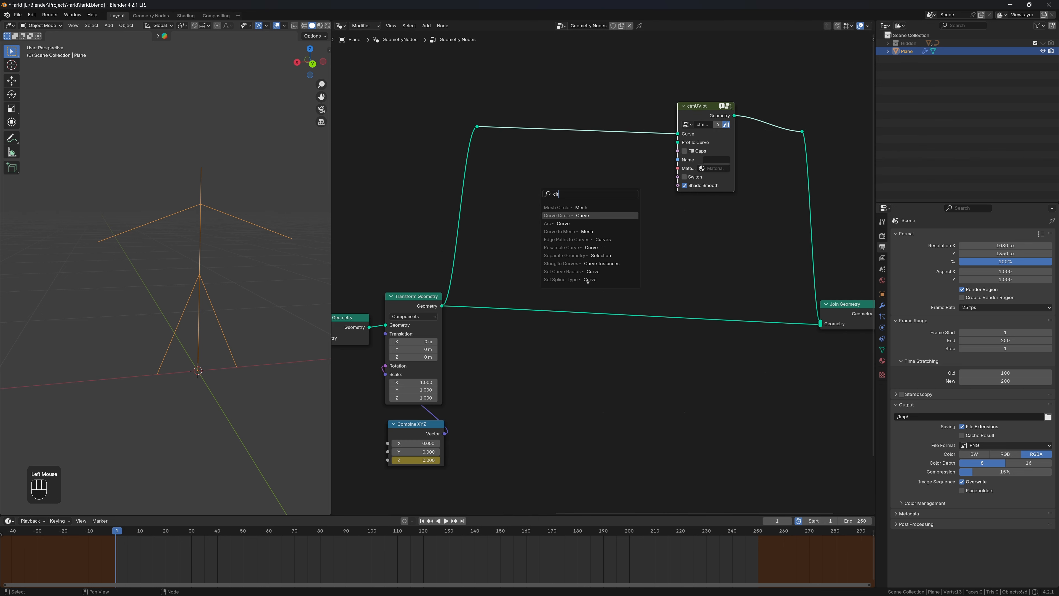
click(582, 215)
double_click(623, 226)
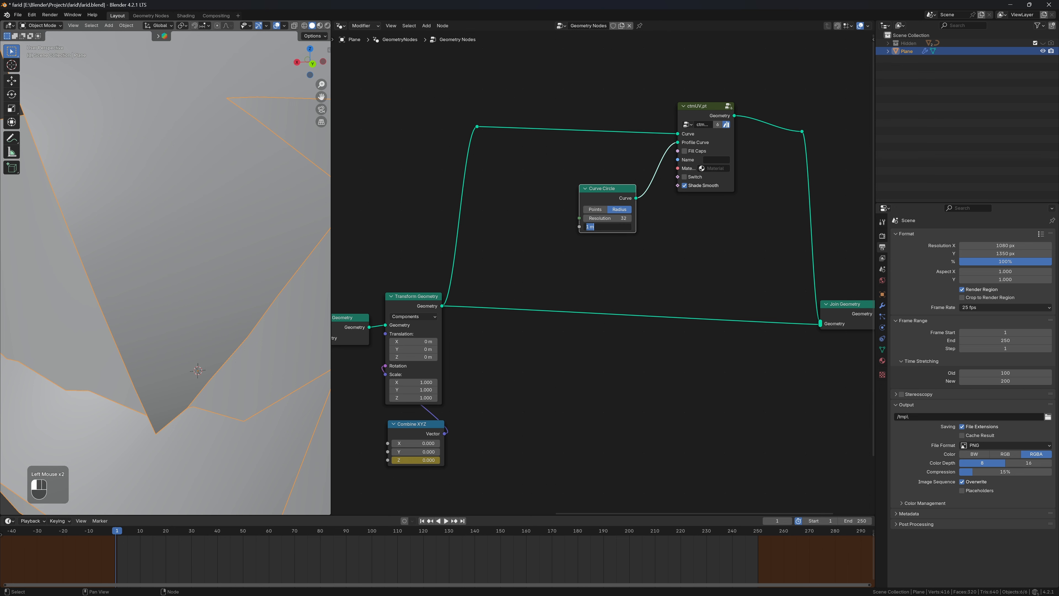
text(0.1)
key(Return)
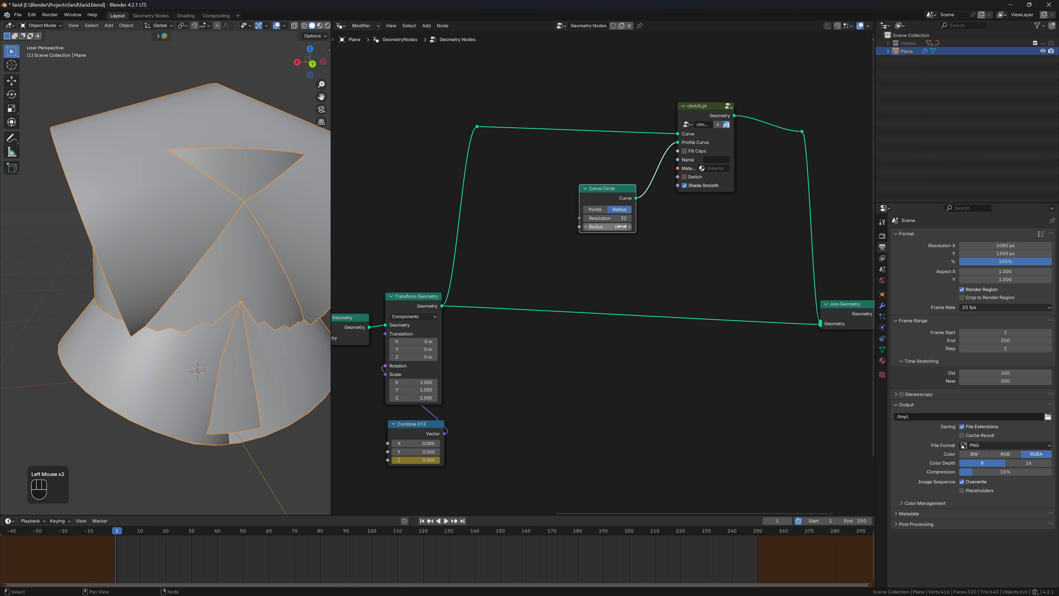
shift+drag(622, 226, 596, 227)
Step: Link Resample Curve's output to the upper branch's first reroute, replacing the Transform Geometry link
middle_drag(559, 258, 624, 269)
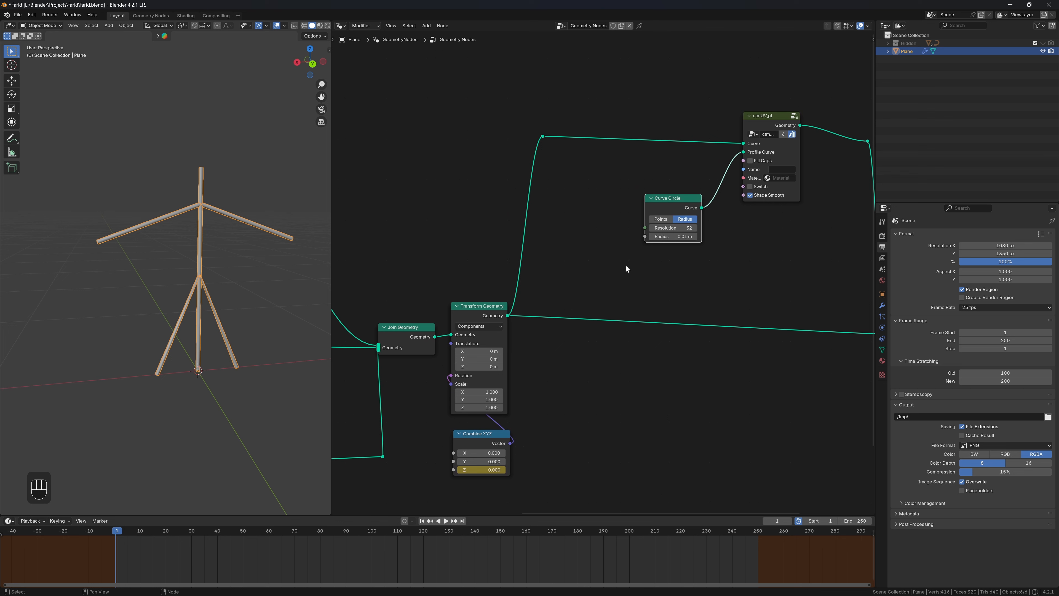
scroll(626, 265, down, 2)
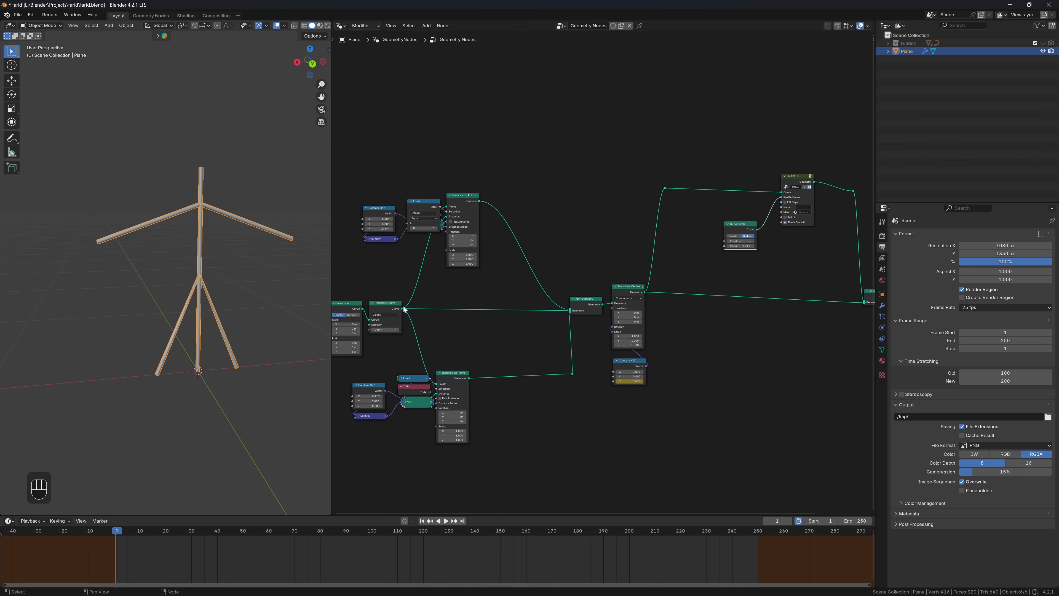
scroll(528, 259, up, 2)
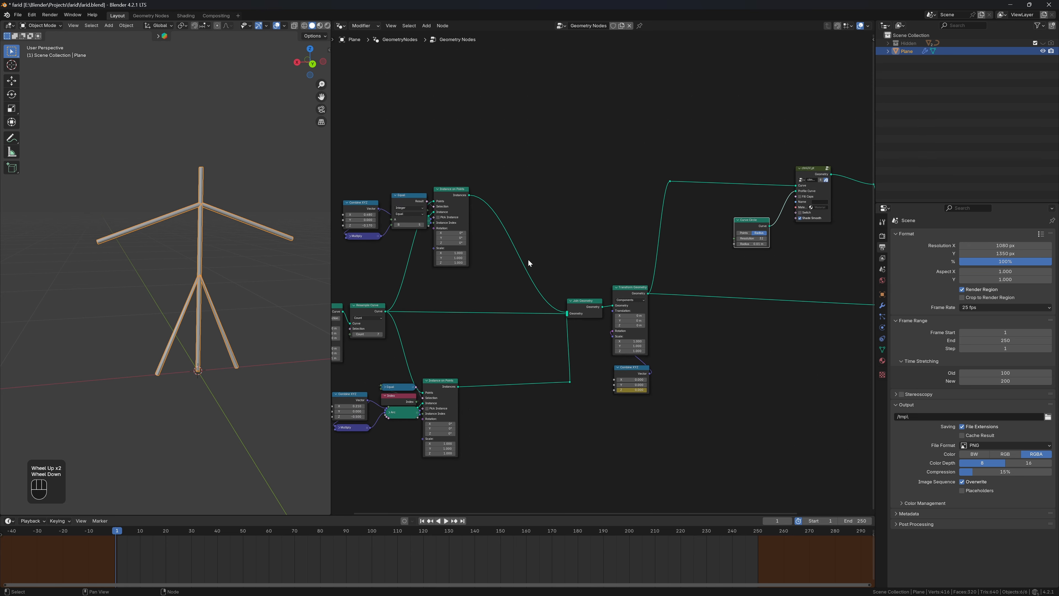
scroll(411, 279, down, 2)
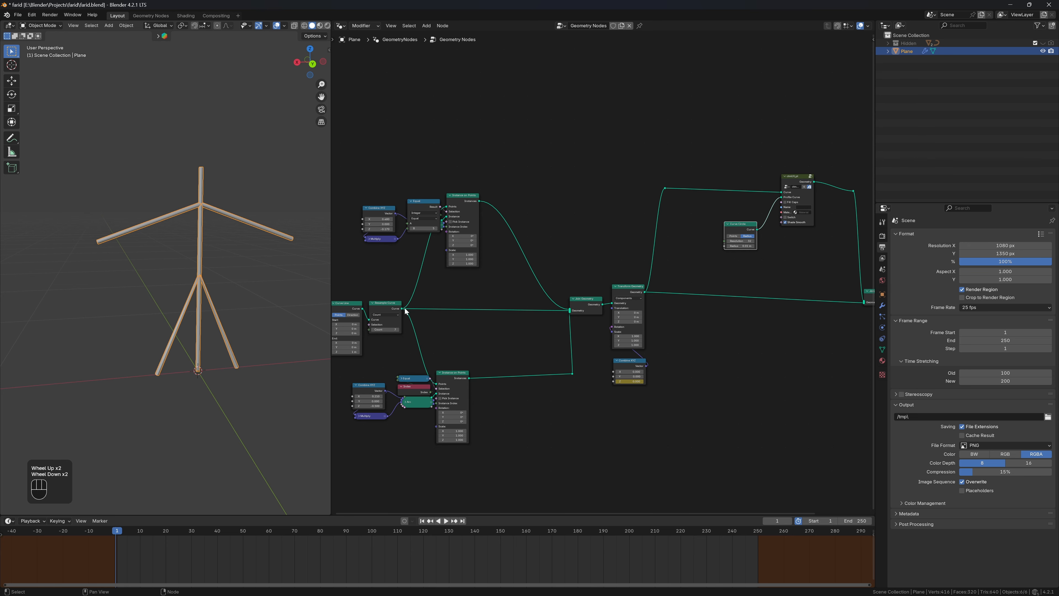
drag(405, 309, 664, 188)
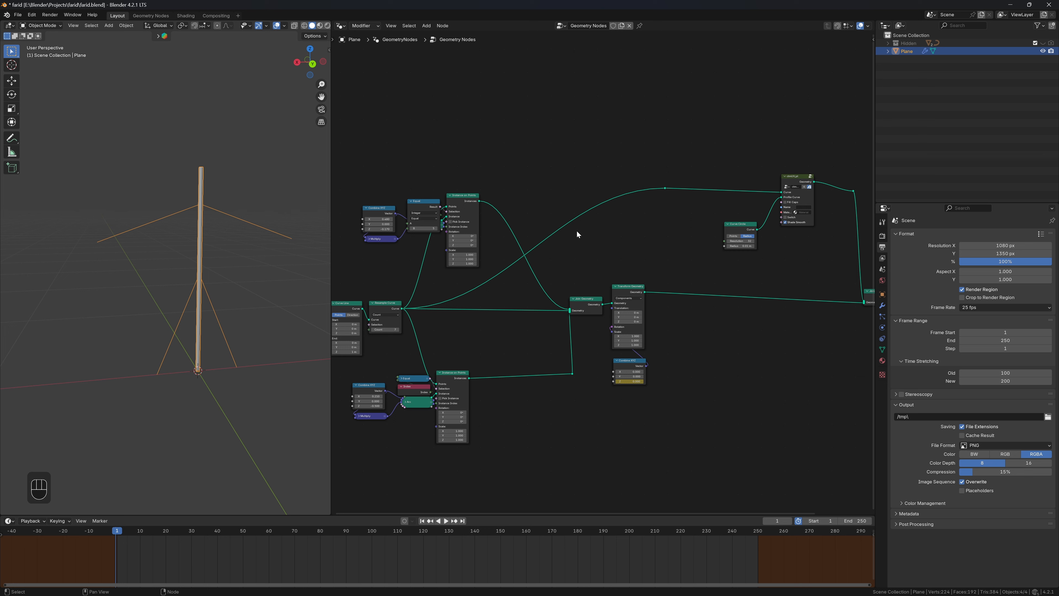
Step: Add a reroute on the new link, place it above Resample Curve, and shift the existing reroute back toward it
shift+right_drag(574, 233, 579, 229)
key(g)
click(399, 171)
scroll(666, 188, up, 2)
middle_drag(666, 188, 458, 152)
click(457, 152)
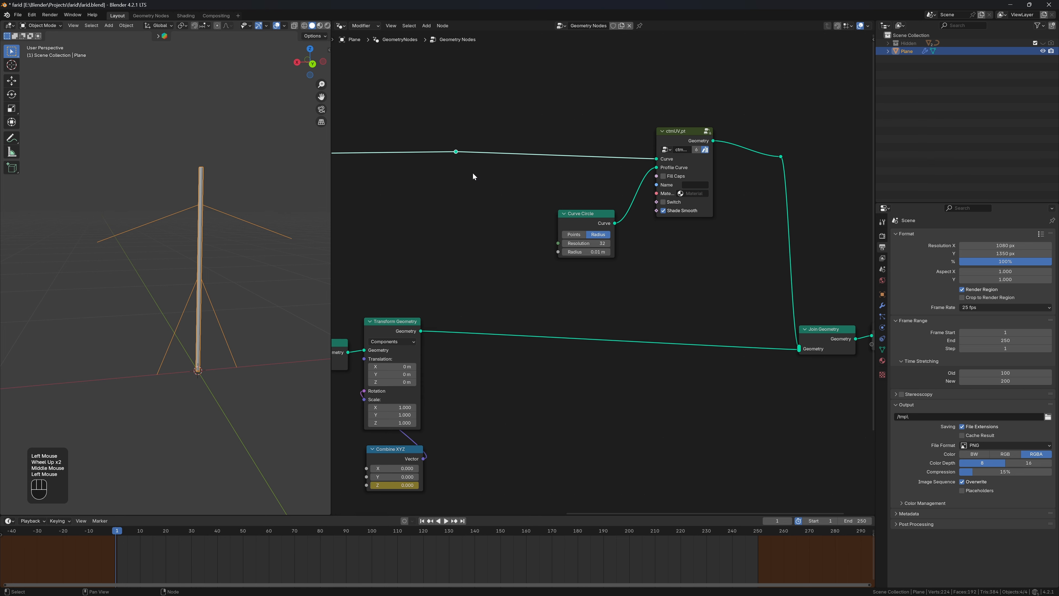
key(g)
click(390, 177)
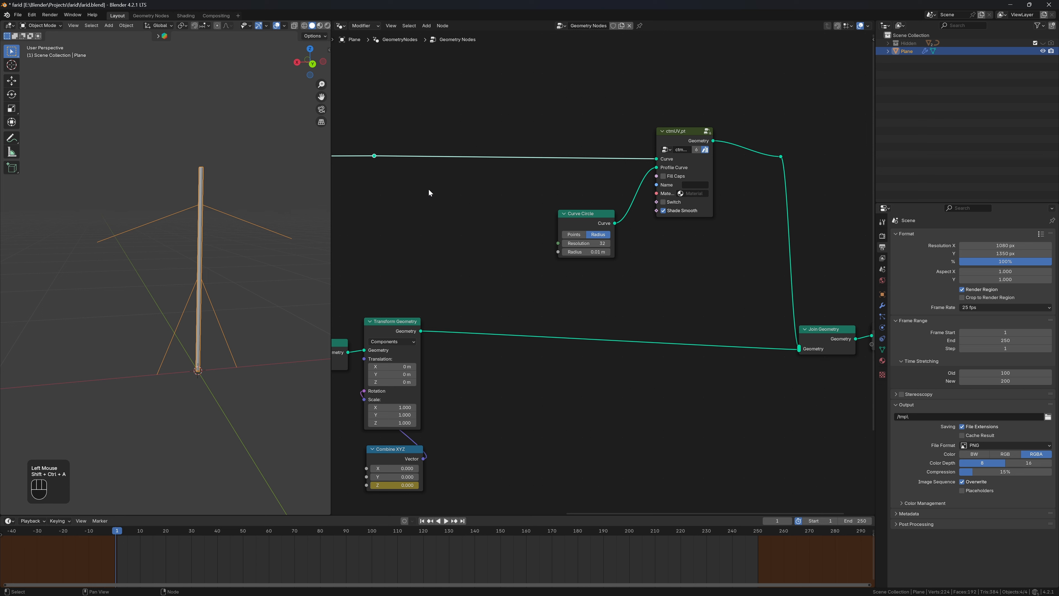
Step: Insert a Trim Curve node on the link between the upper reroute and ctmUV.pt's Curve input
key(shift+a)
text(tr)
key(Down)
key(Down)
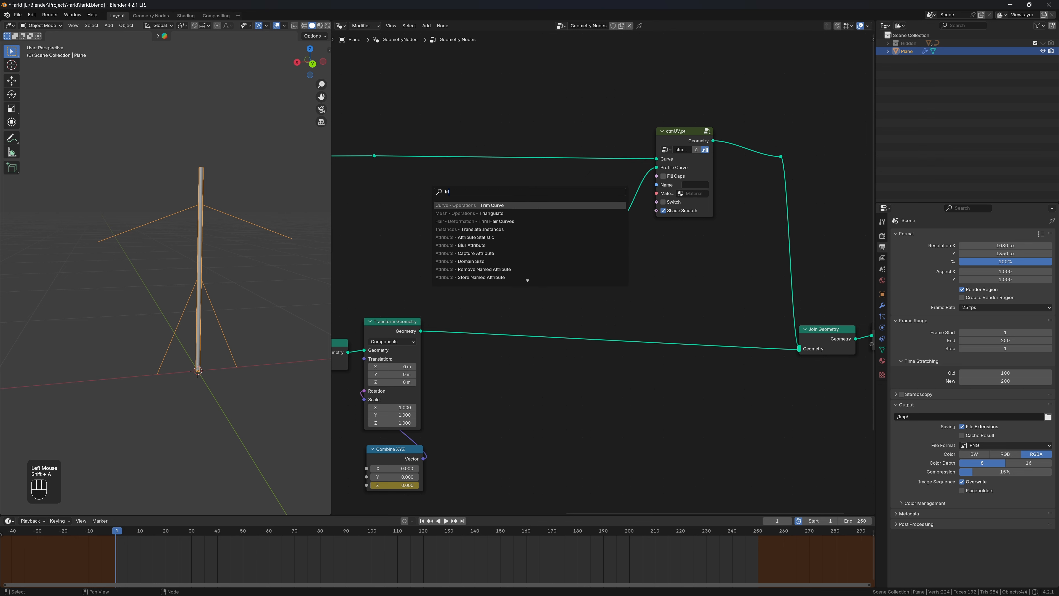
key(Return)
click(451, 141)
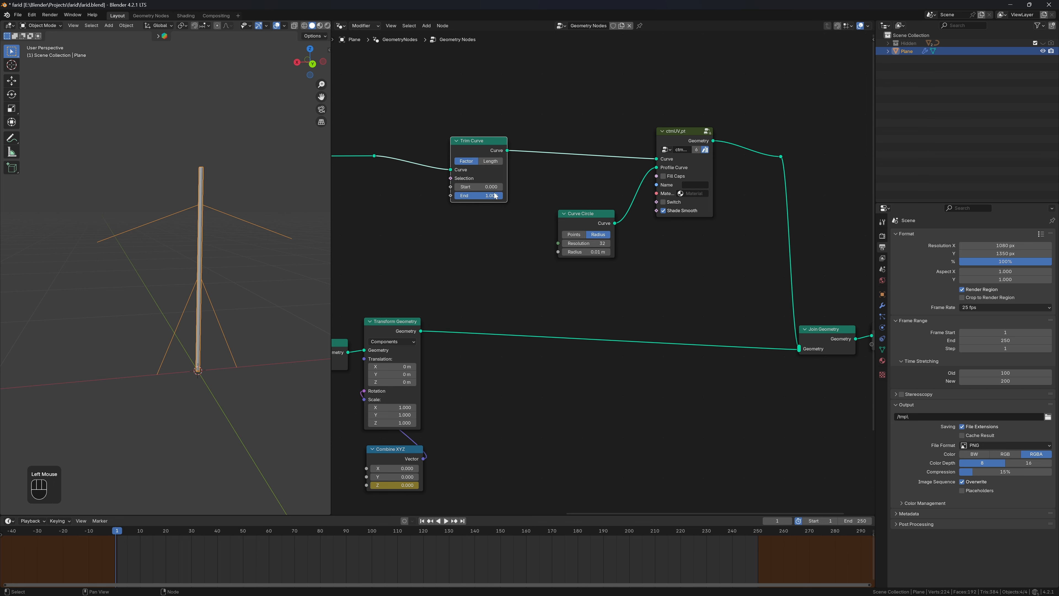
Step: Set Trim Curve's End to 0.499 and the Curve Circle's radius to 0.26 m
shift+drag(495, 195, 471, 196)
shift+drag(586, 252, 605, 252)
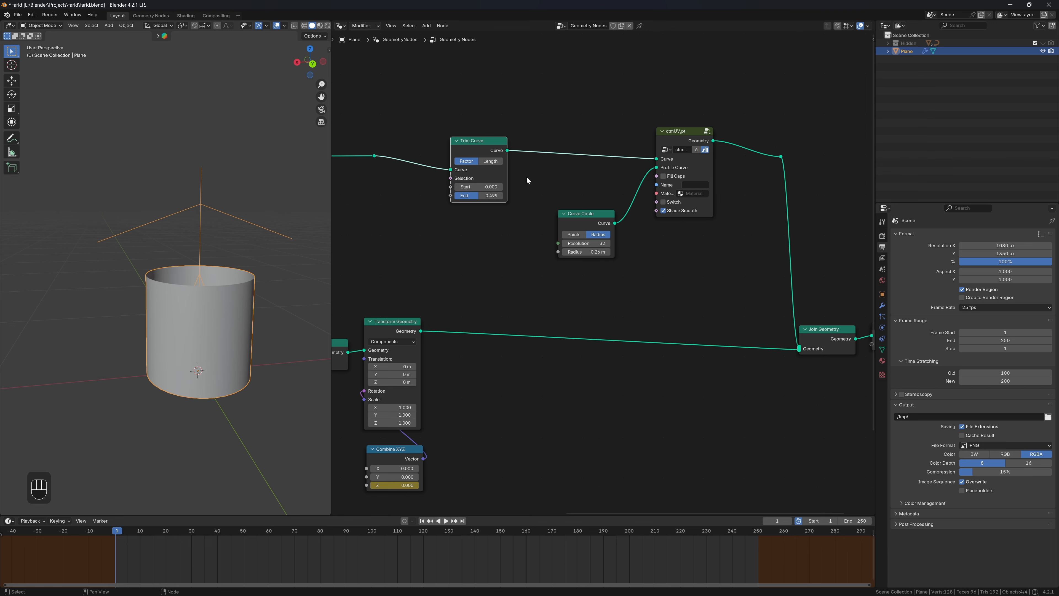
middle_drag(527, 180, 594, 193)
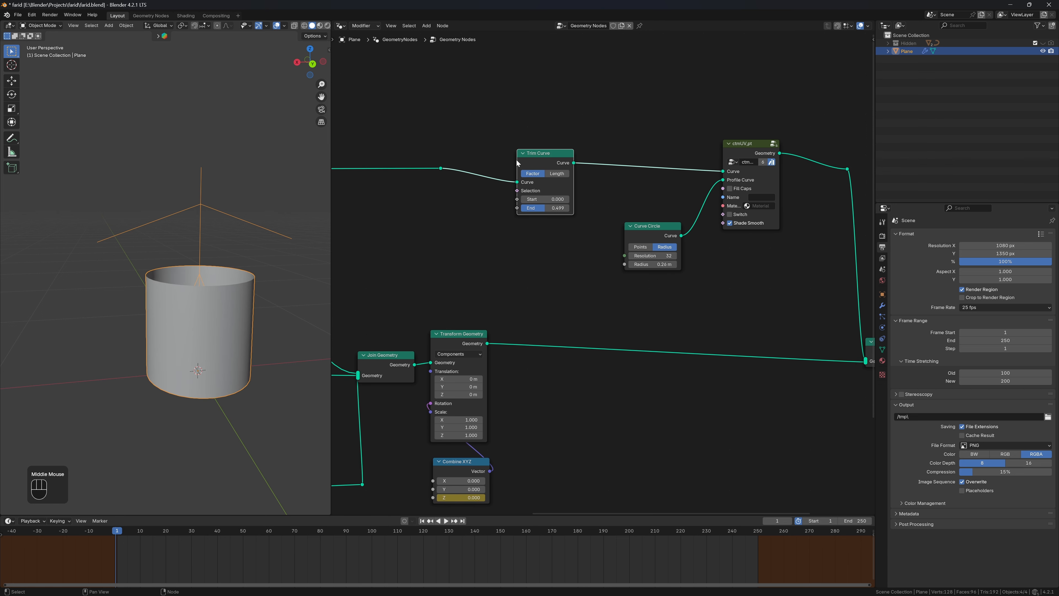
Step: Shift Trim Curve back toward its reroute and insert a Set Curve Radius node on its link to ctmUV.pt
drag(524, 160, 466, 141)
middle_drag(98, 302, 134, 297)
key(shift+a)
mouse_move(486, 232)
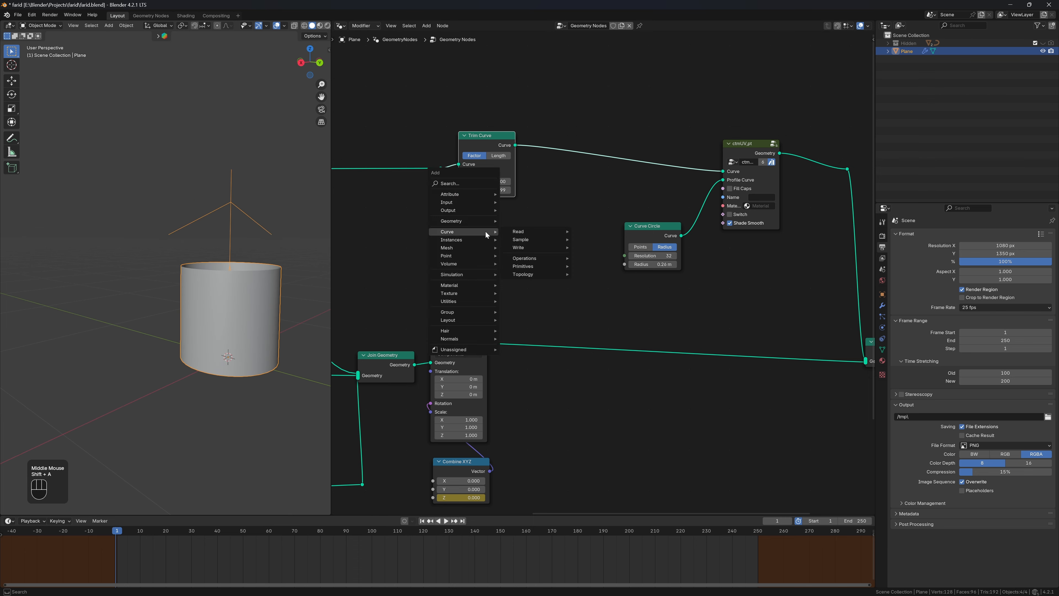
text(scr)
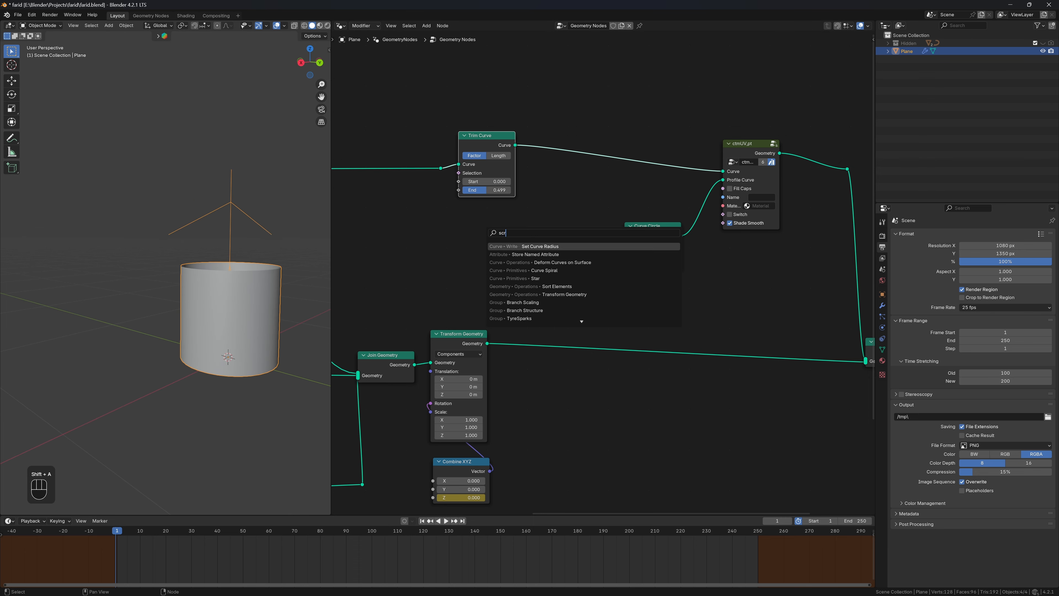
key(Return)
click(649, 174)
Step: Add a Spline Parameter node with its Factor output linked to Set Curve Radius's Radius, placing it below Trim Curve
drag(650, 168, 521, 207)
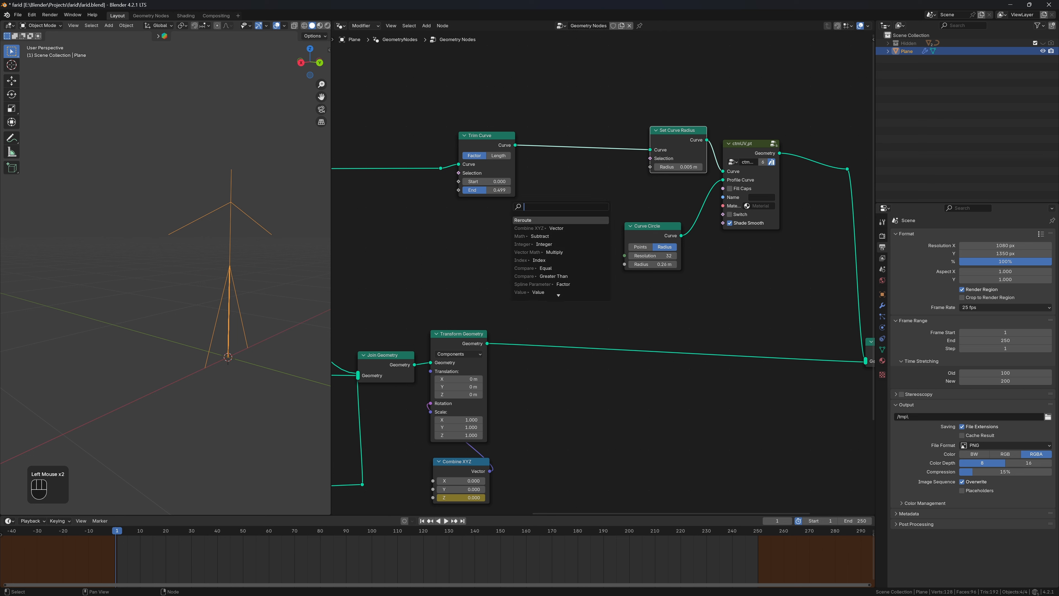
key(Down)
key(Down)
key(Down)
key(Down)
key(Down)
key(Down)
key(Down)
key(Down)
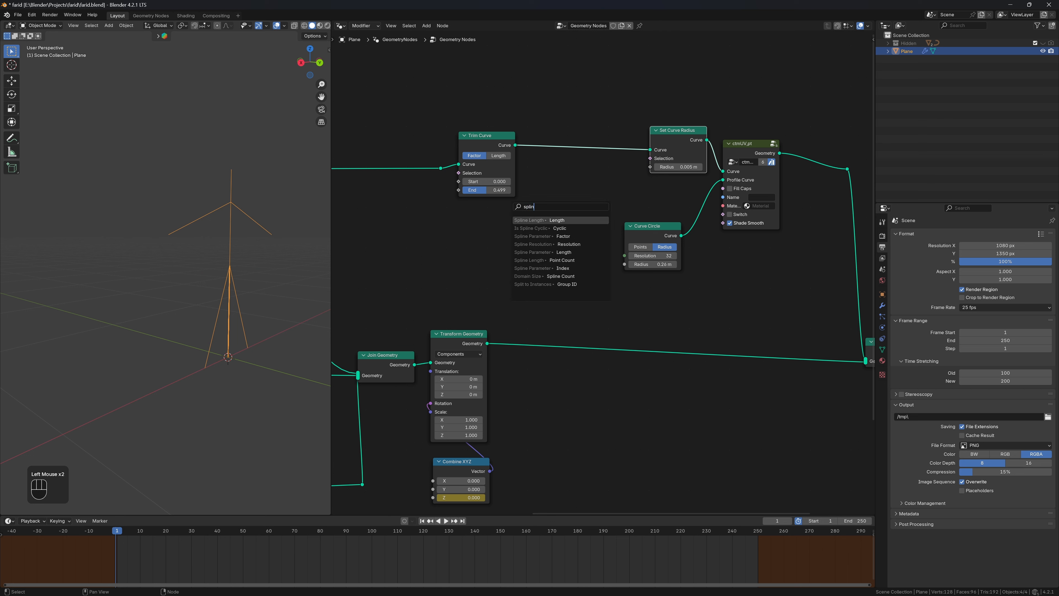
key(Return)
click(478, 226)
Step: Insert a Reverse Curve node on the link between Trim Curve and Set Curve Radius
key(shift+a)
text(rever)
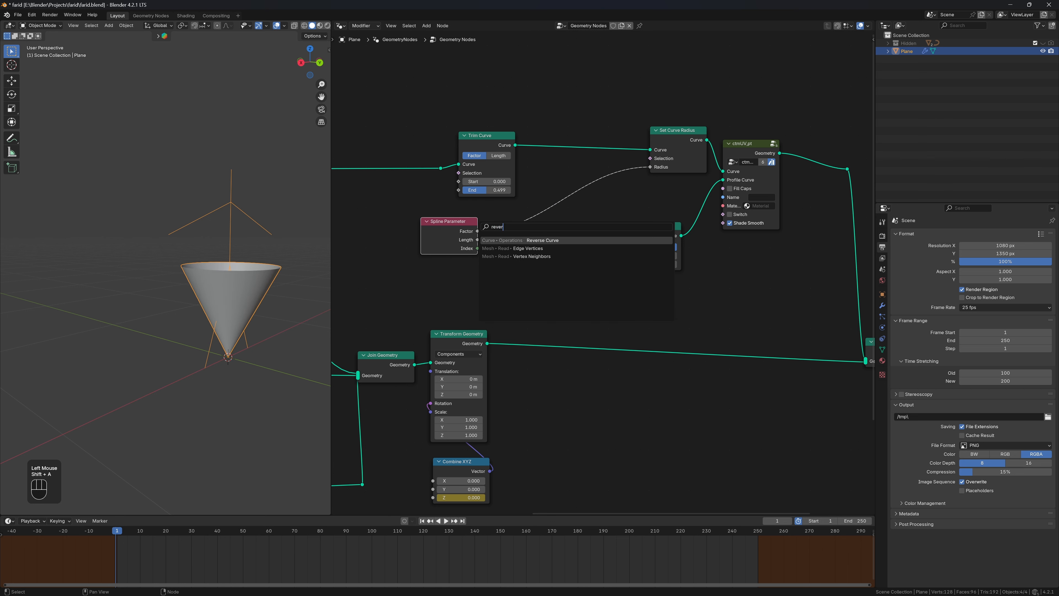
key(Return)
click(515, 170)
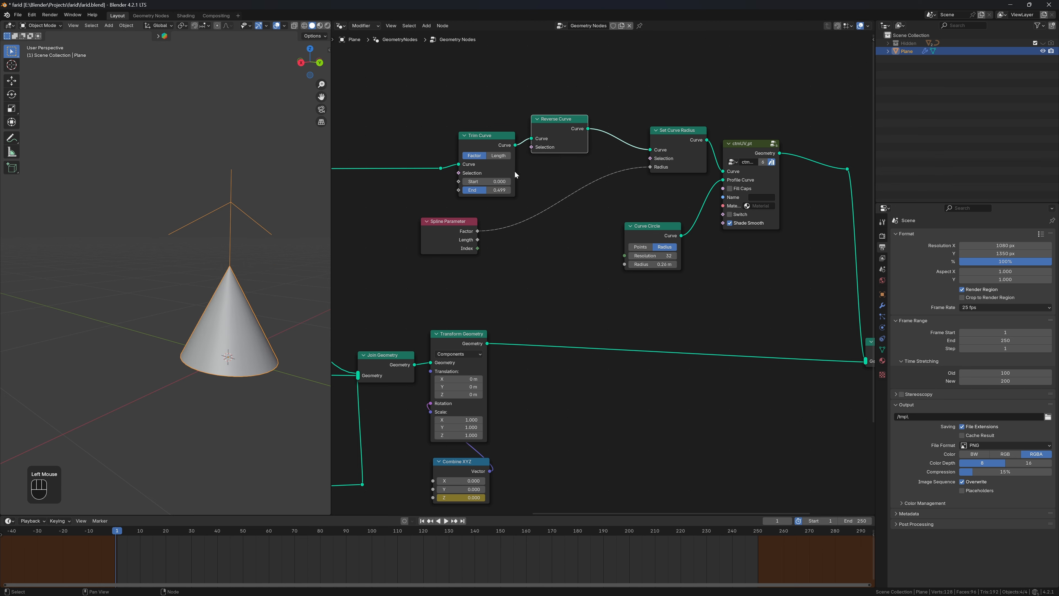
Step: Insert a Float Curve node on the link from Spline Parameter's Factor to Set Curve Radius's Radius
key(shift+a)
text(float)
key(Return)
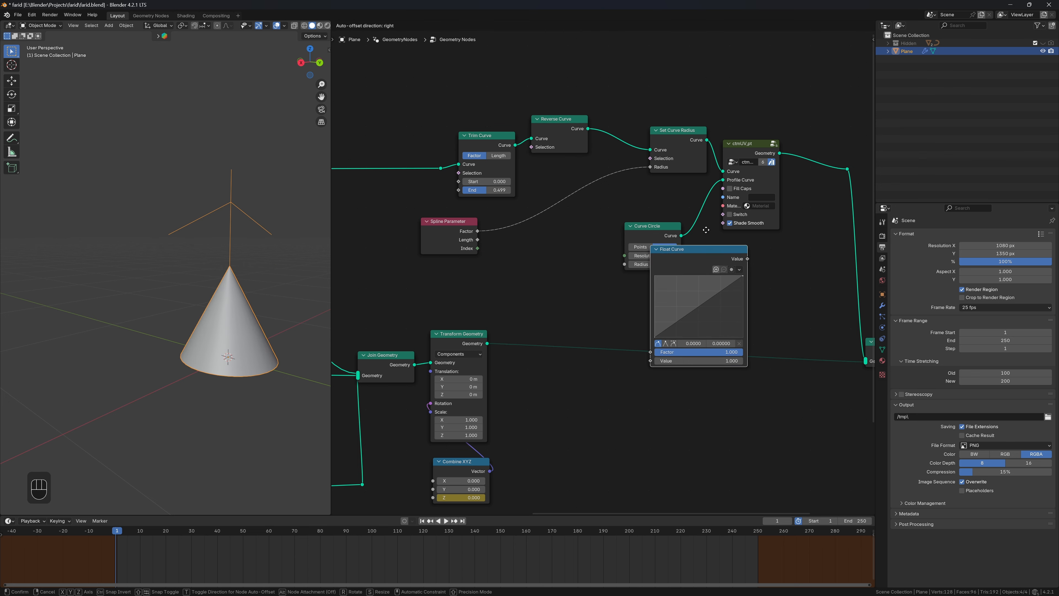
click(493, 212)
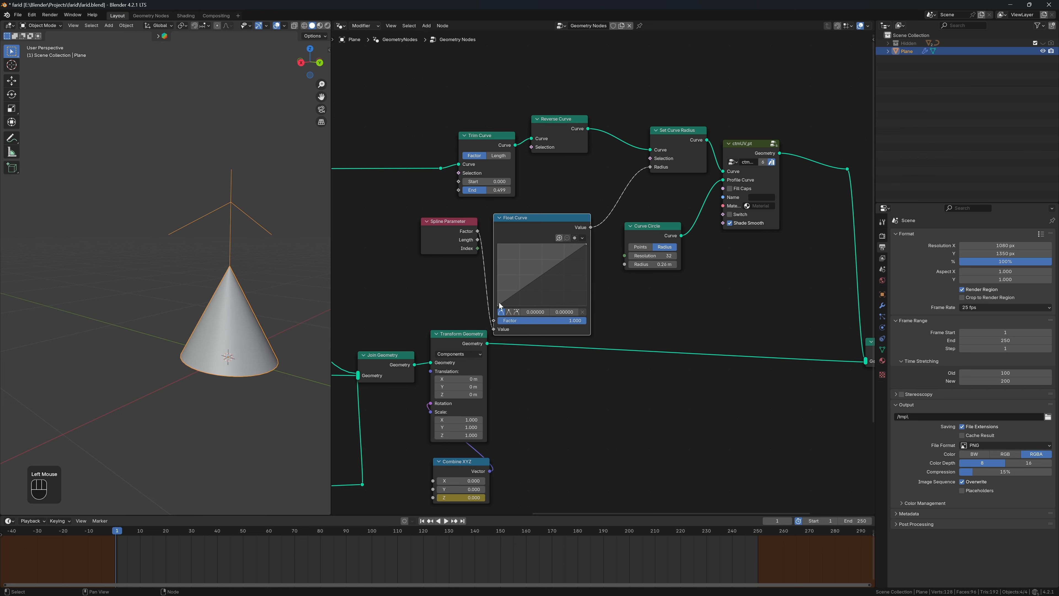
Step: Mute and unmute the Reverse Curve node to compare its effect on the cone
double_click(538, 134)
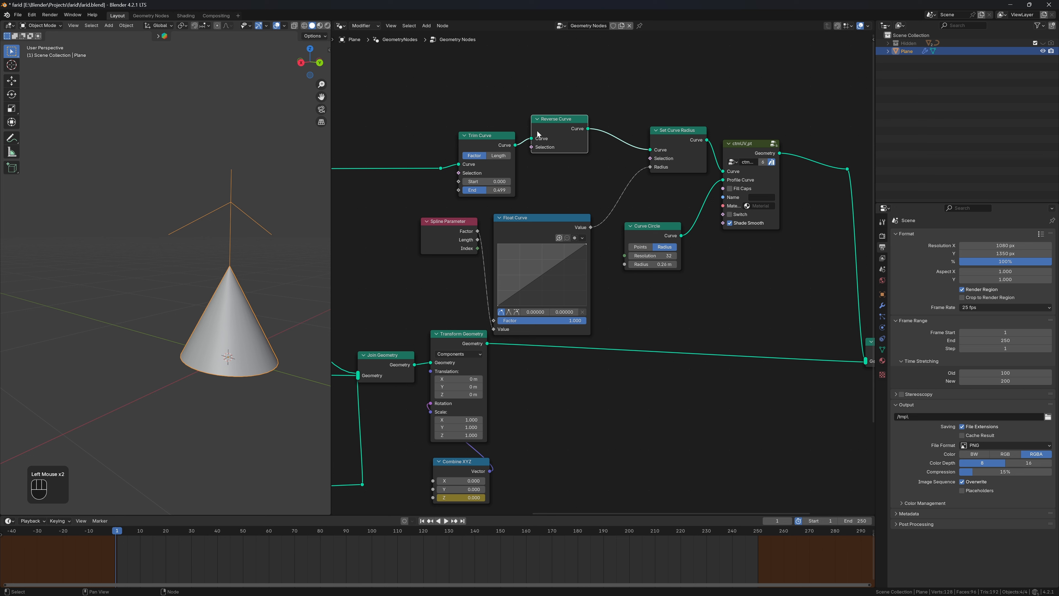
key(m)
key(m)
Step: Raise the Float Curve's start point to about 0.33 to widen the narrow end of the cone
shift+drag(498, 306, 498, 286)
drag(498, 286, 498, 286)
middle_drag(269, 297, 274, 388)
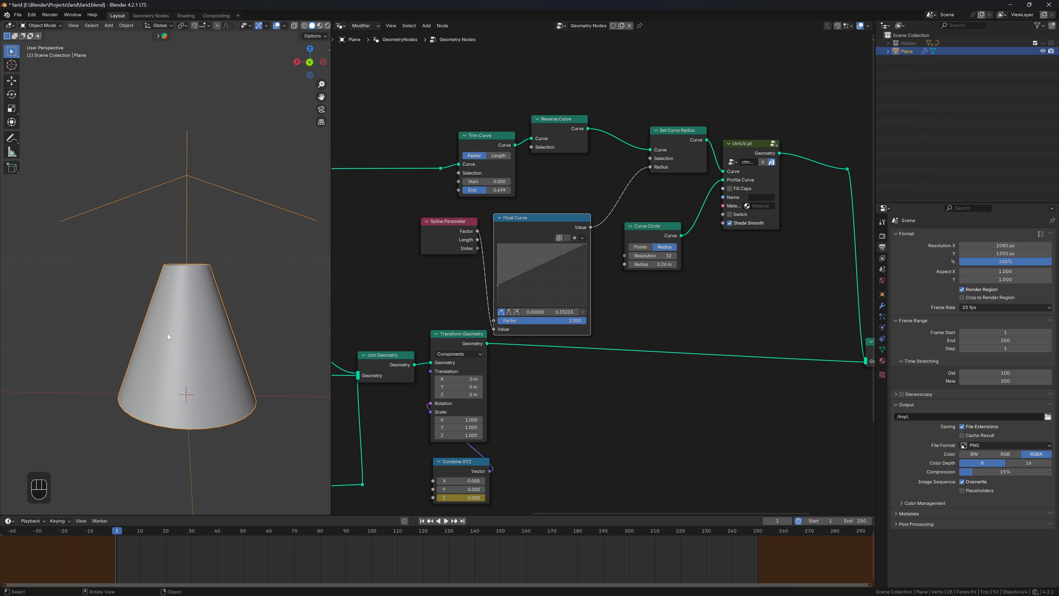
middle_drag(167, 333, 258, 324)
Step: Set the Curve Circle's resolution to 128
click(666, 255)
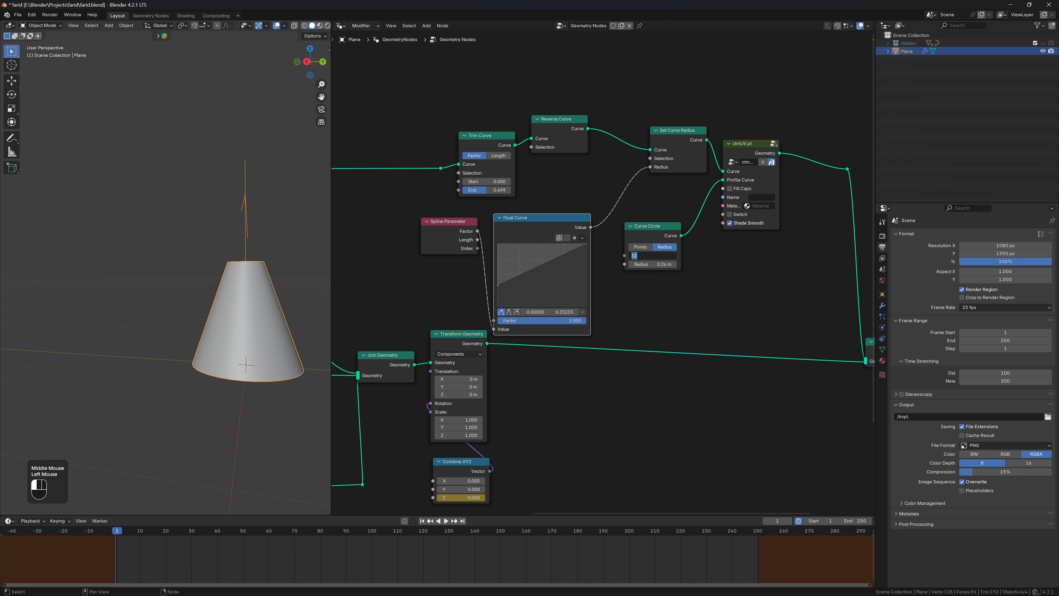
text(128)
key(Return)
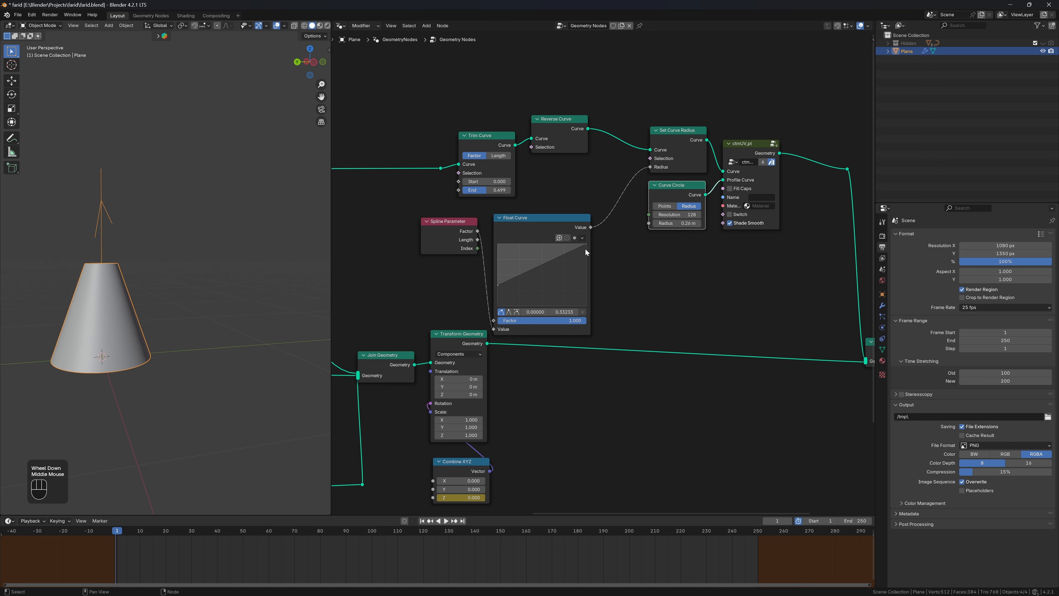
Step: Lower the Float Curve's end point to about 0.78 and place the collapsed Spline Parameter node beneath the Float Curve node
drag(586, 244, 586, 254)
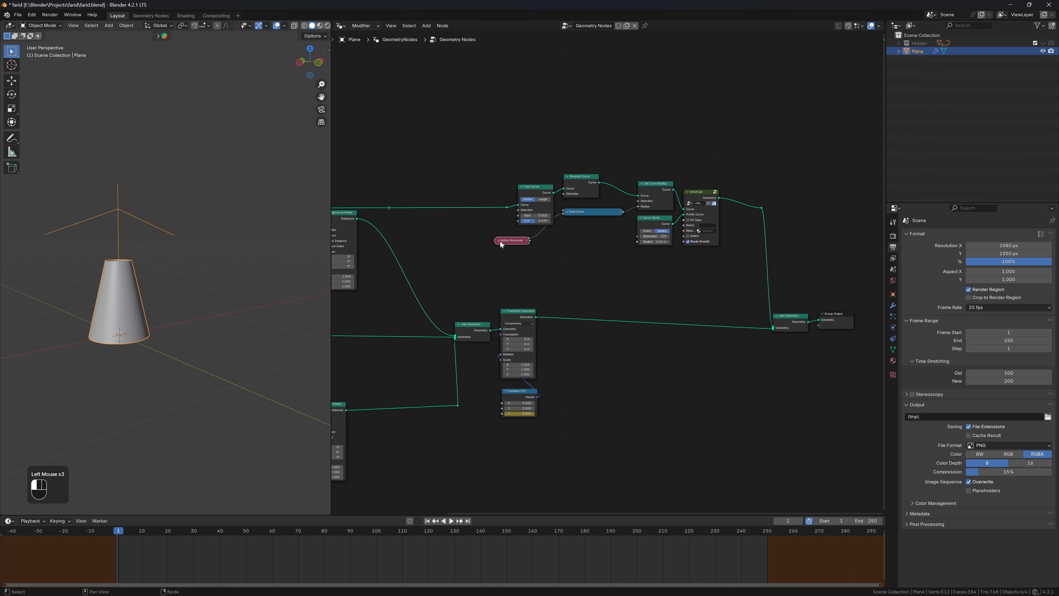
drag(504, 245, 553, 228)
click(553, 229)
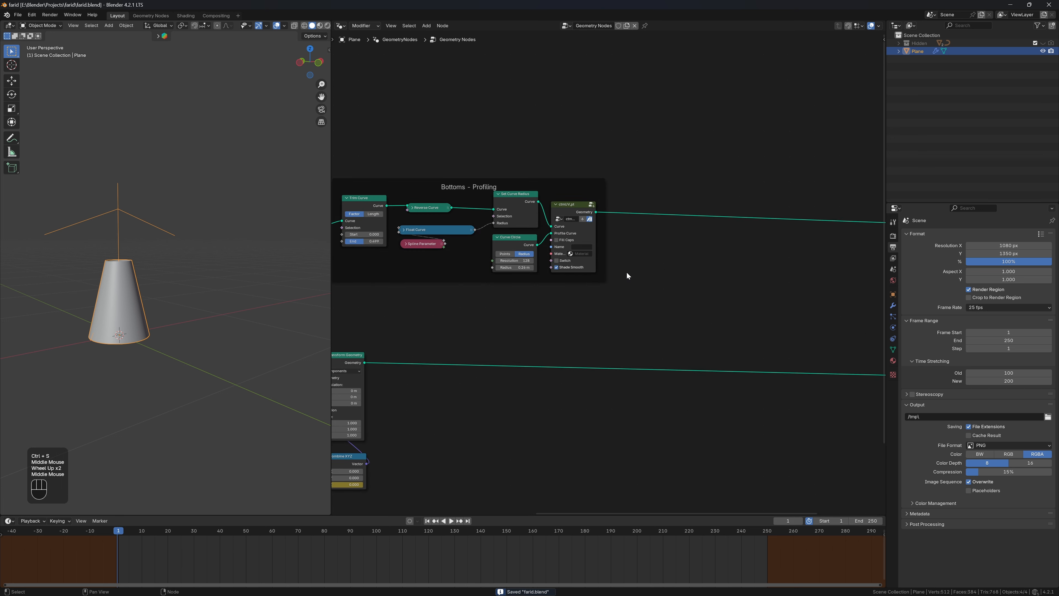
scroll(229, 277, up, 1)
middle_drag(211, 282, 186, 304)
scroll(185, 305, up, 2)
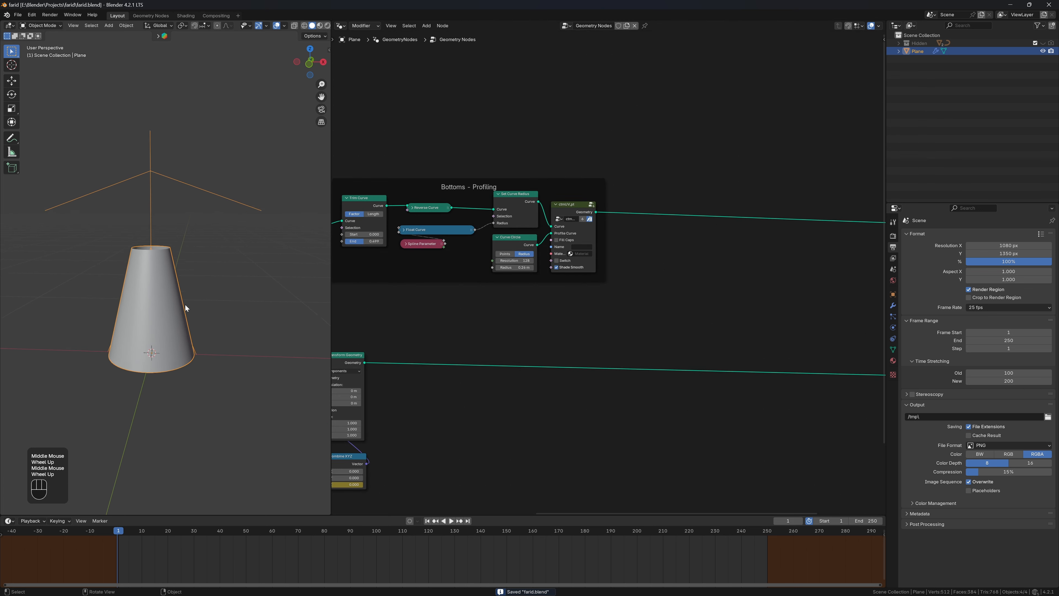
middle_drag(239, 366, 224, 359)
middle_drag(186, 405, 223, 394)
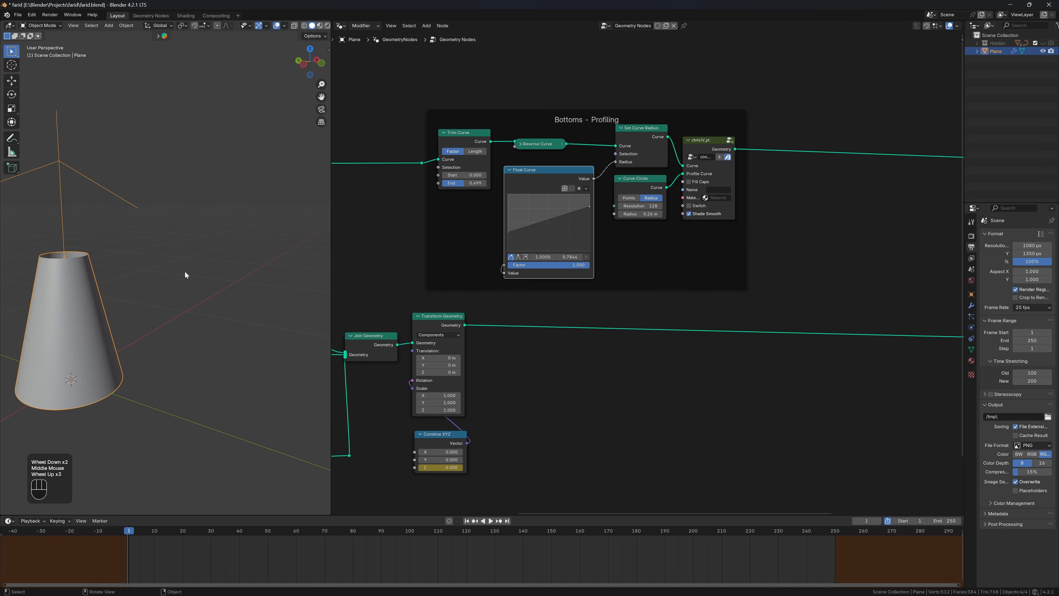
middle_drag(185, 271, 226, 271)
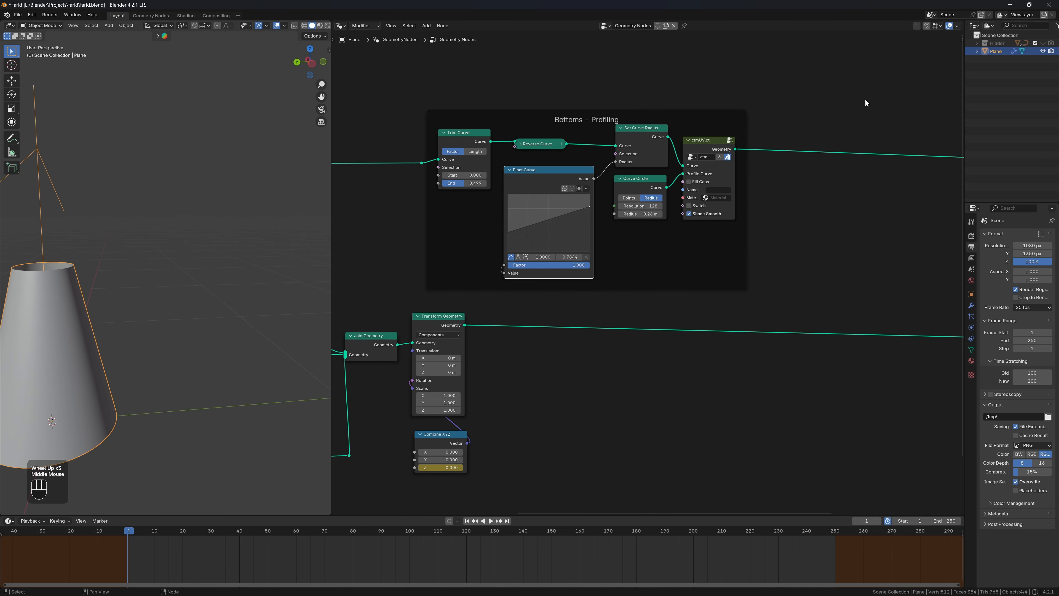
Step: Insert a Noise Group node on ctmUV.pt's Geometry output link, beyond the Bottoms - Profiling frame
scroll(862, 121, up, 1)
key(shift)
text(eetp)
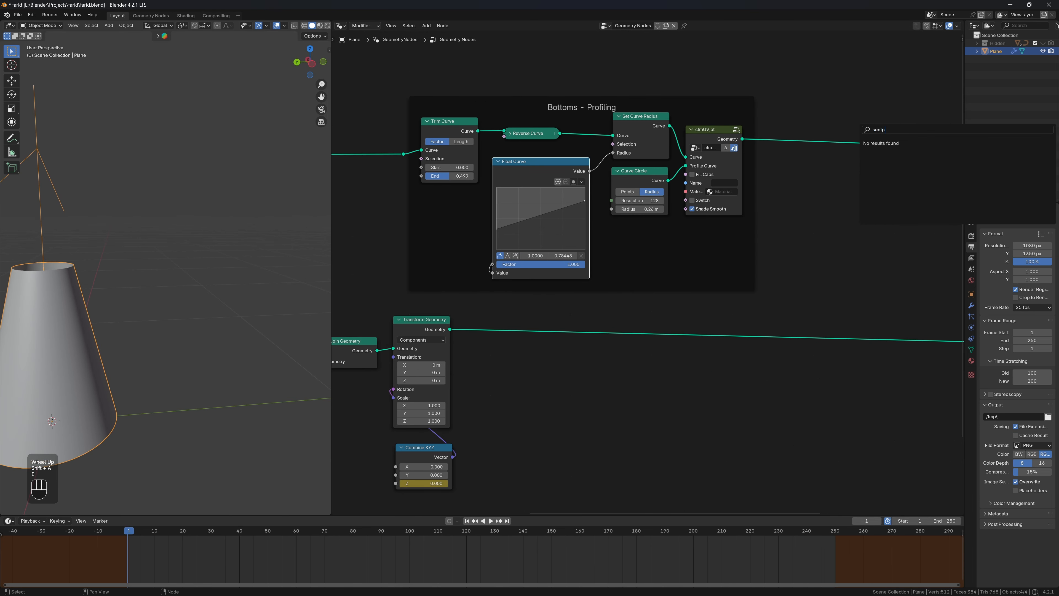
key(BackSpace)
key(BackSpace)
key(BackSpace)
key(BackSpace)
key(BackSpace)
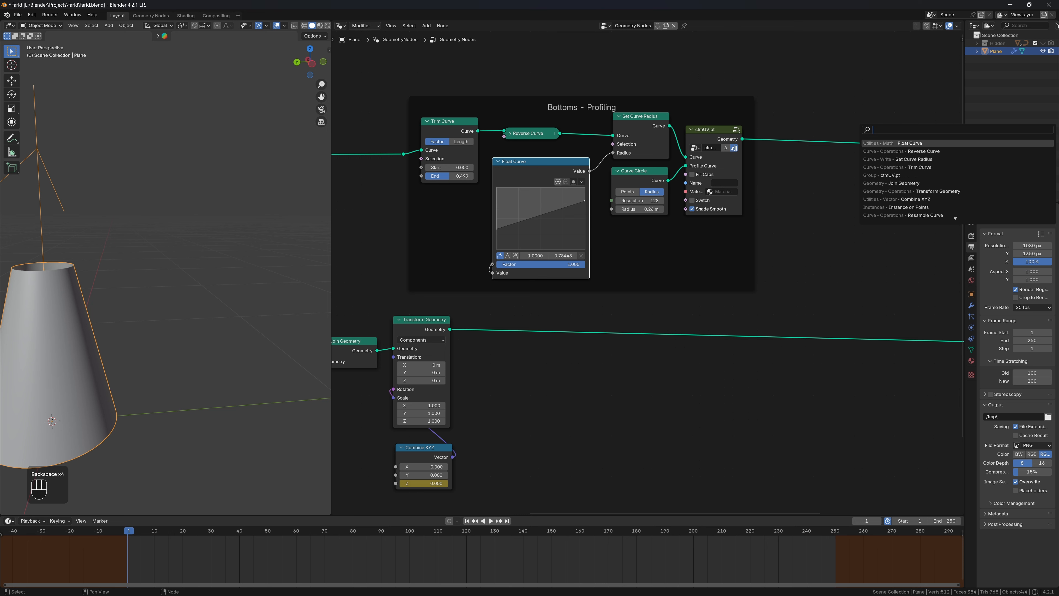
text(noise)
key(Return)
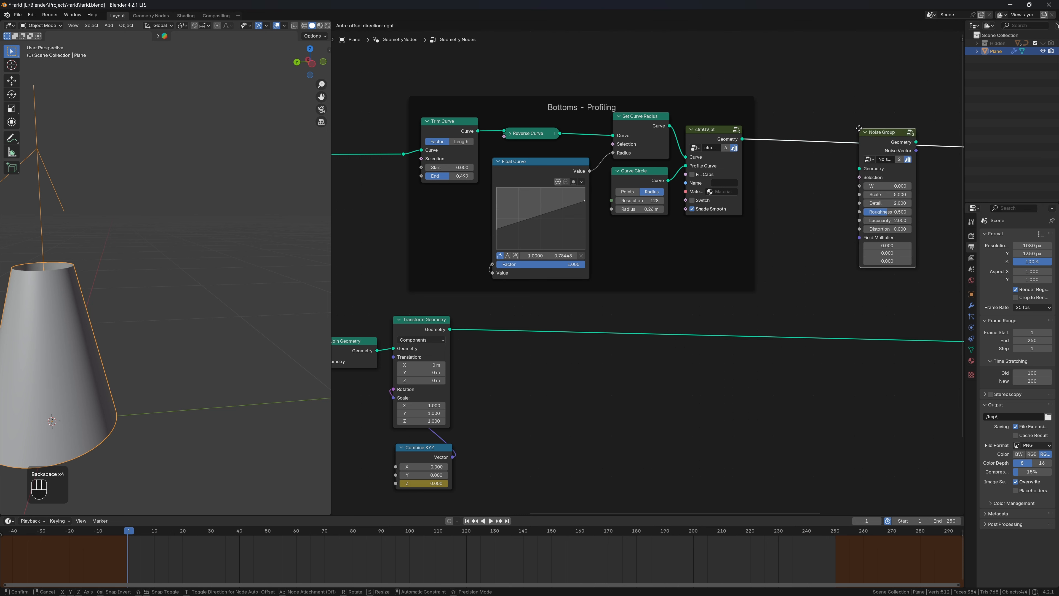
click(859, 128)
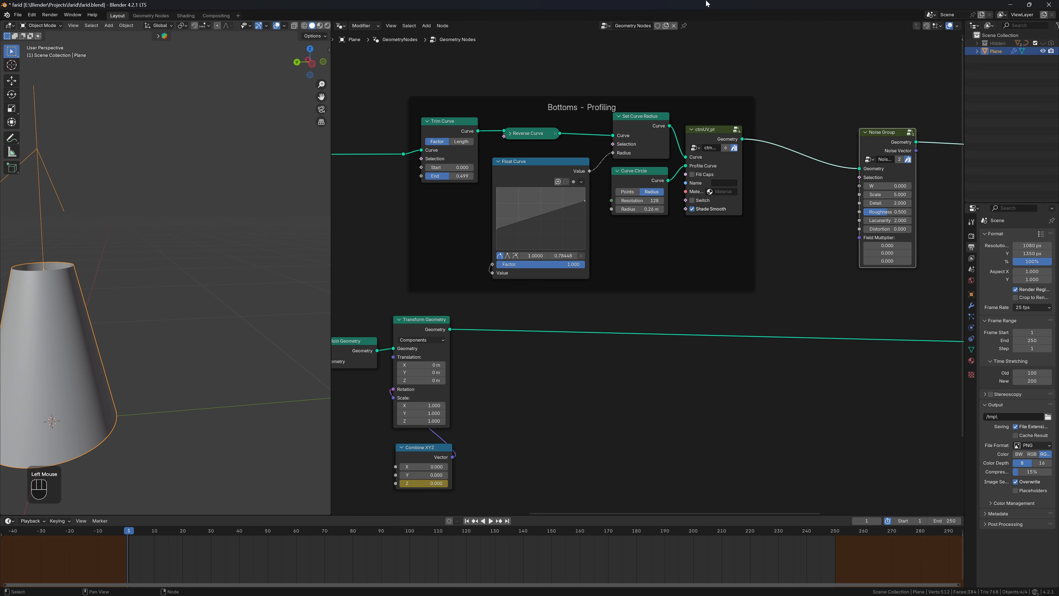
Step: Examine the node setup inside Noise Group, including its Subtract, Noise Texture, Multiply and Group Input nodes
click(893, 139)
key(Tab)
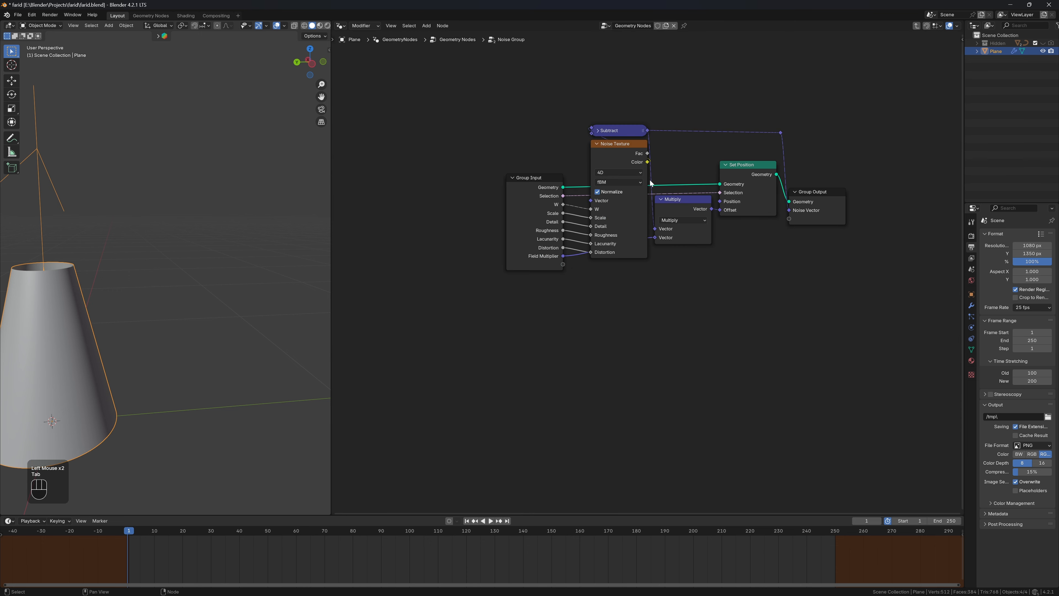
click(598, 130)
click(597, 131)
click(598, 130)
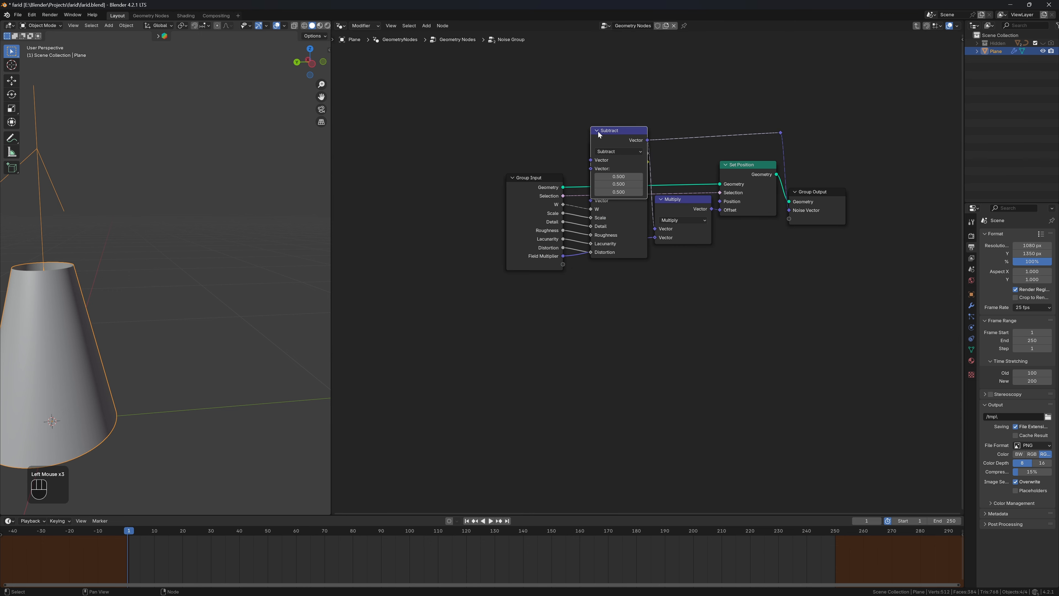
click(597, 130)
click(598, 131)
click(598, 131)
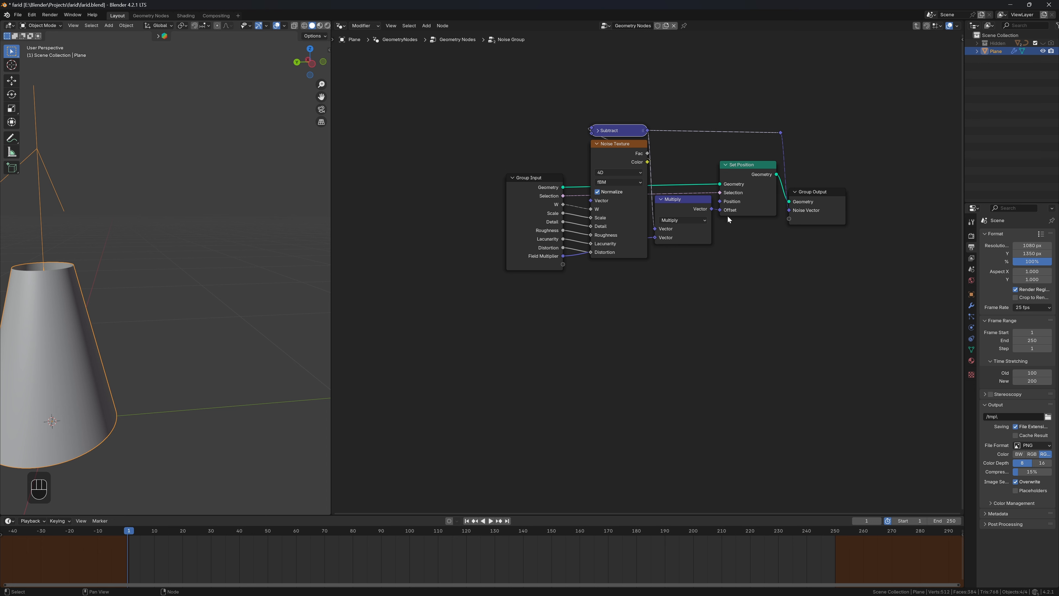
click(687, 203)
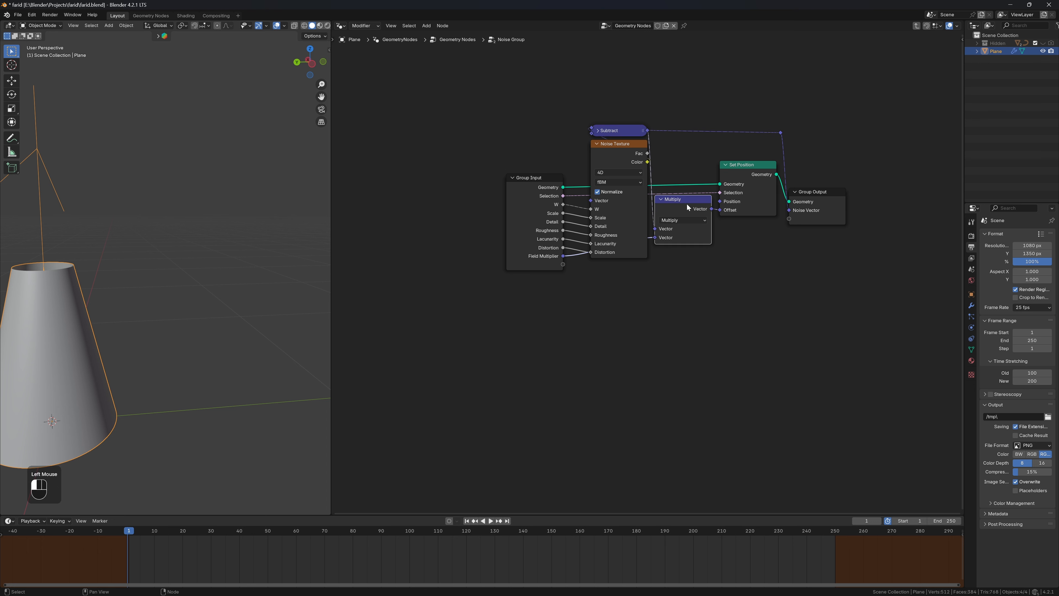
click(609, 132)
click(615, 161)
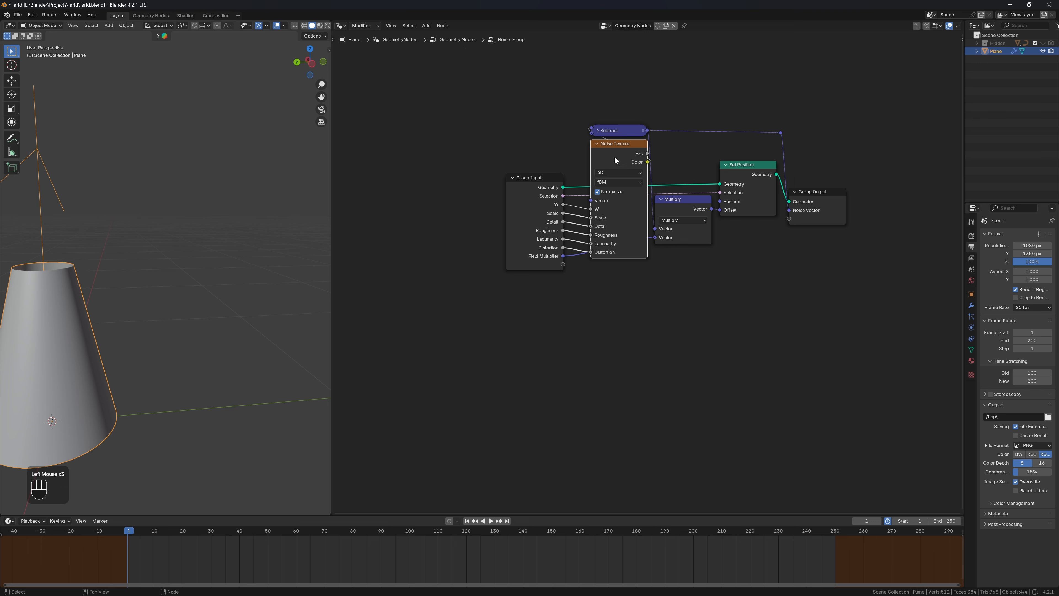
click(549, 224)
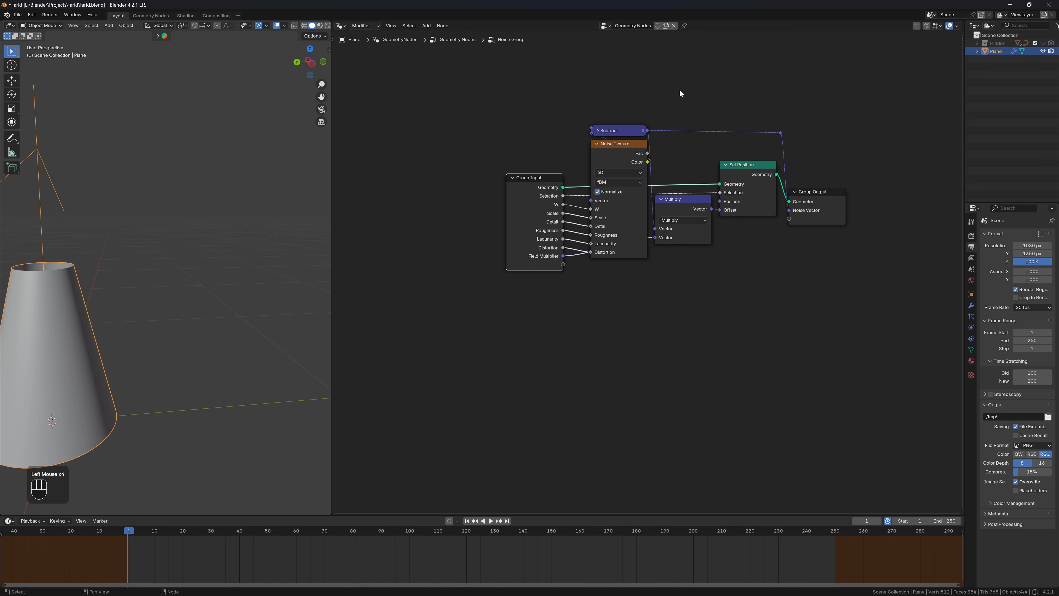
click(526, 206)
key(Tab)
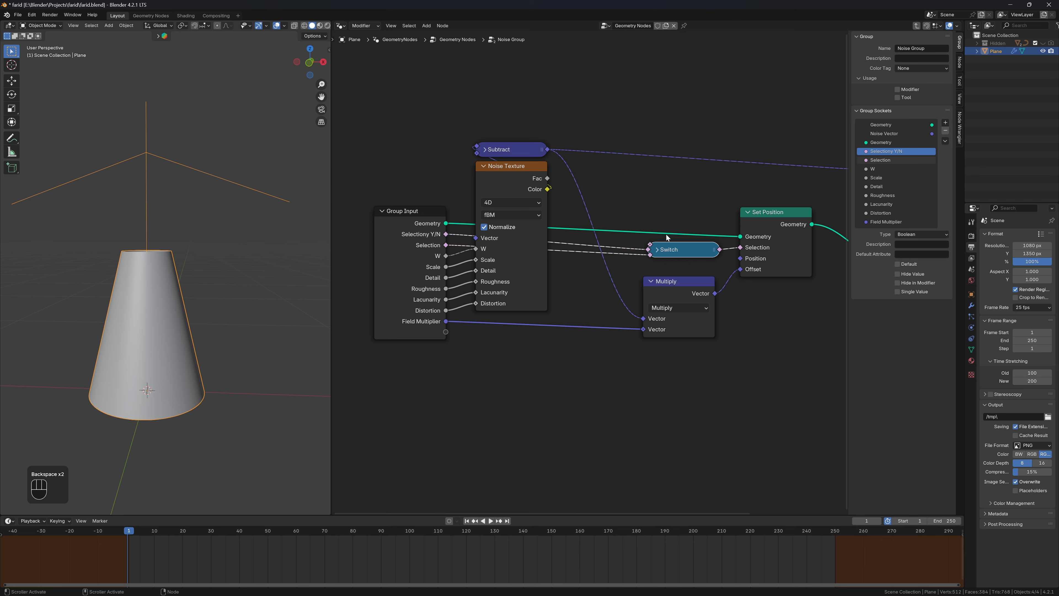
Step: Return to the main node tree, enable Selectiony Y/N on Noise Group, and move the node closer to ctmUV.pt
key(Tab)
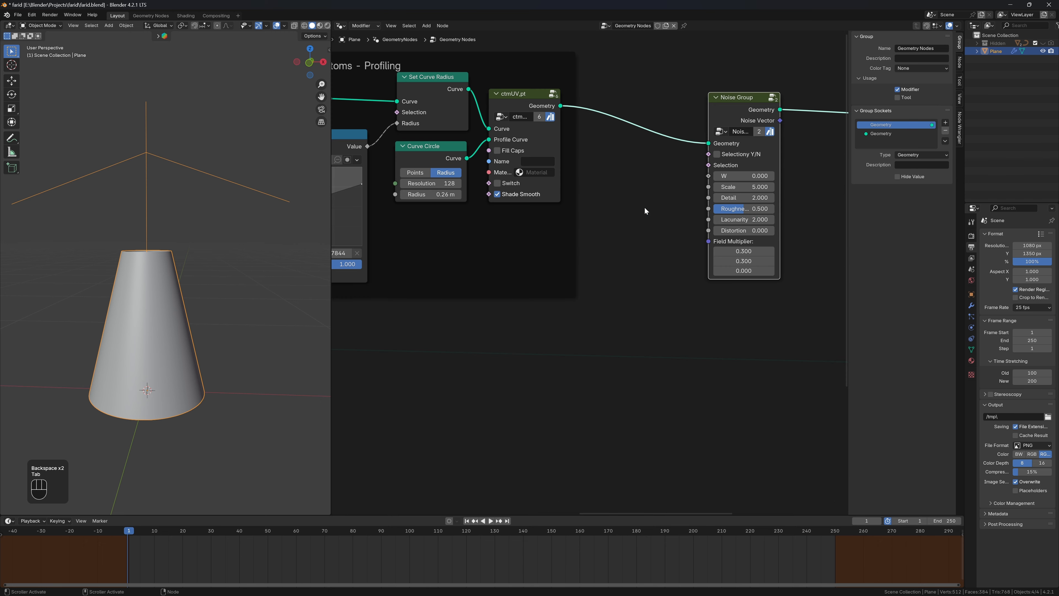
click(717, 154)
click(717, 153)
click(718, 154)
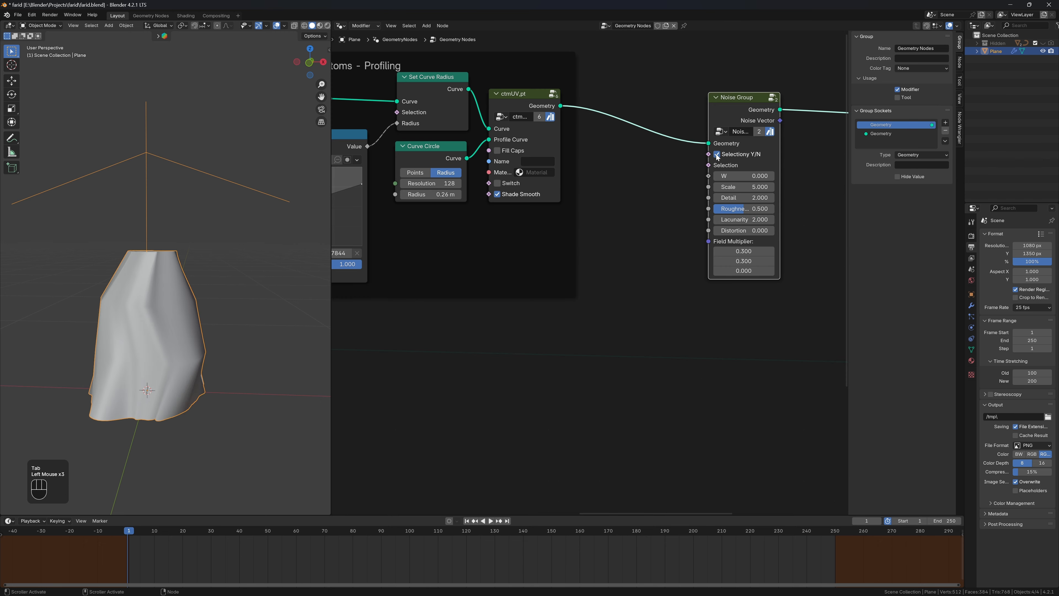
click(717, 154)
click(717, 153)
drag(748, 134, 718, 114)
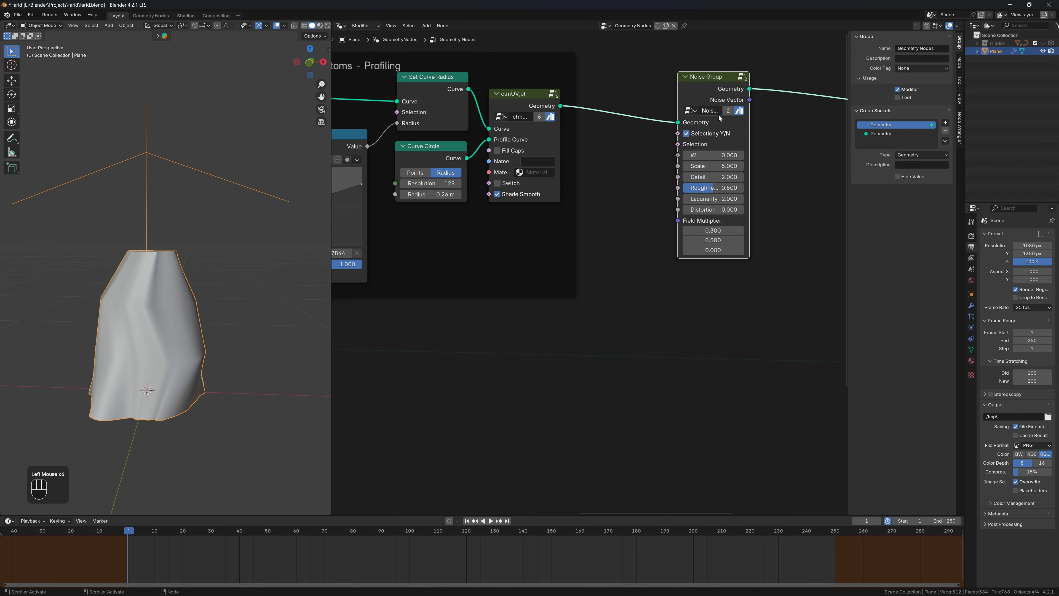
Step: Rename Noise Group's Selectiony Y/N input socket to Selection Y/N and return to the main node tree
key(Tab)
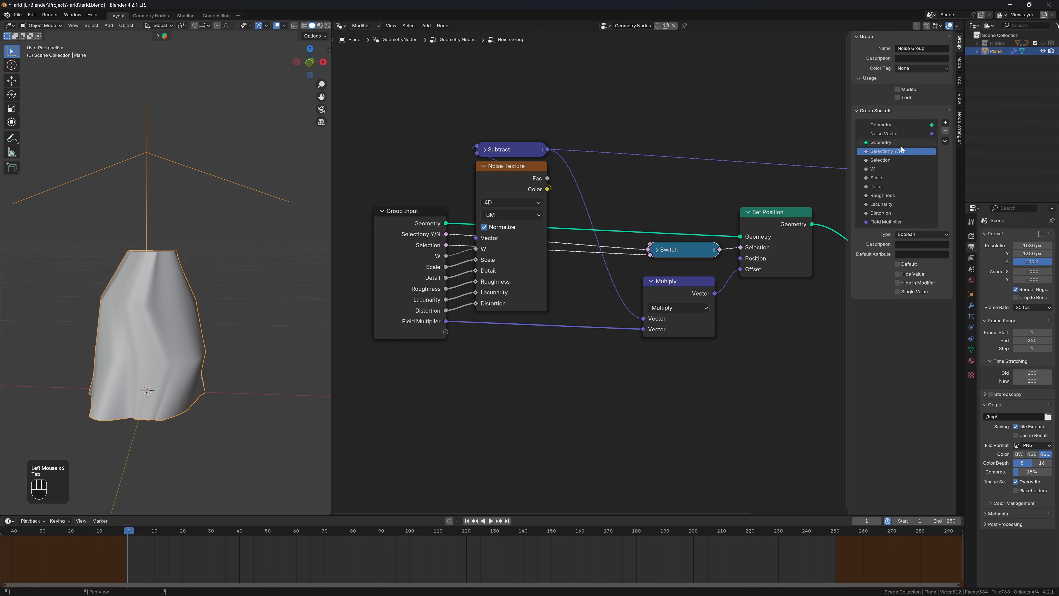
key(Tab)
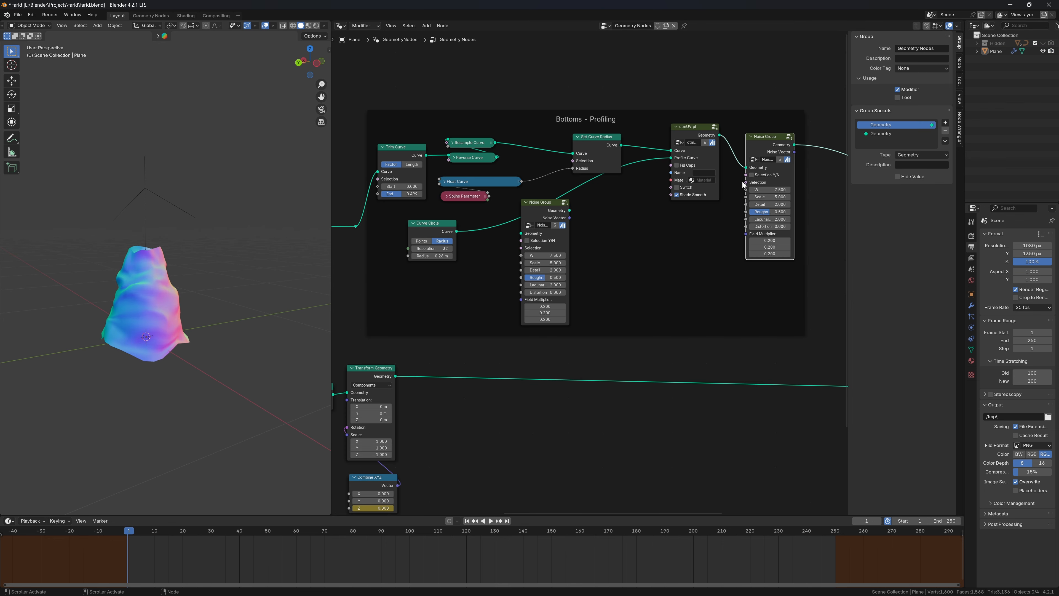
Step: Add a Greater Than comparison node feeding the ctmUV.pt-side Noise Group's Selection input and set its data type to Float
drag(745, 183, 694, 88)
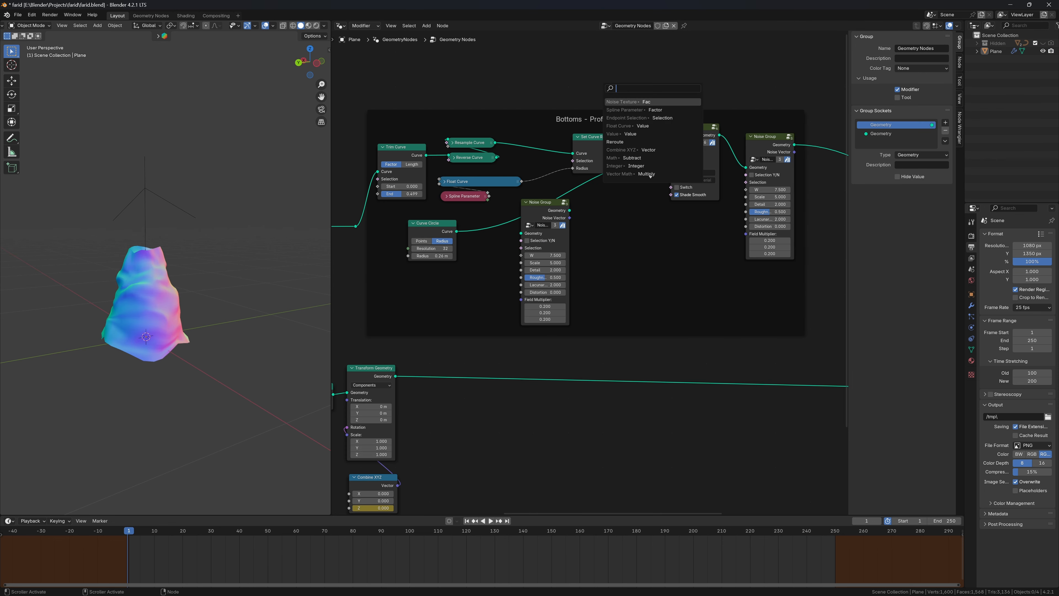
text(greatr)
key(Return)
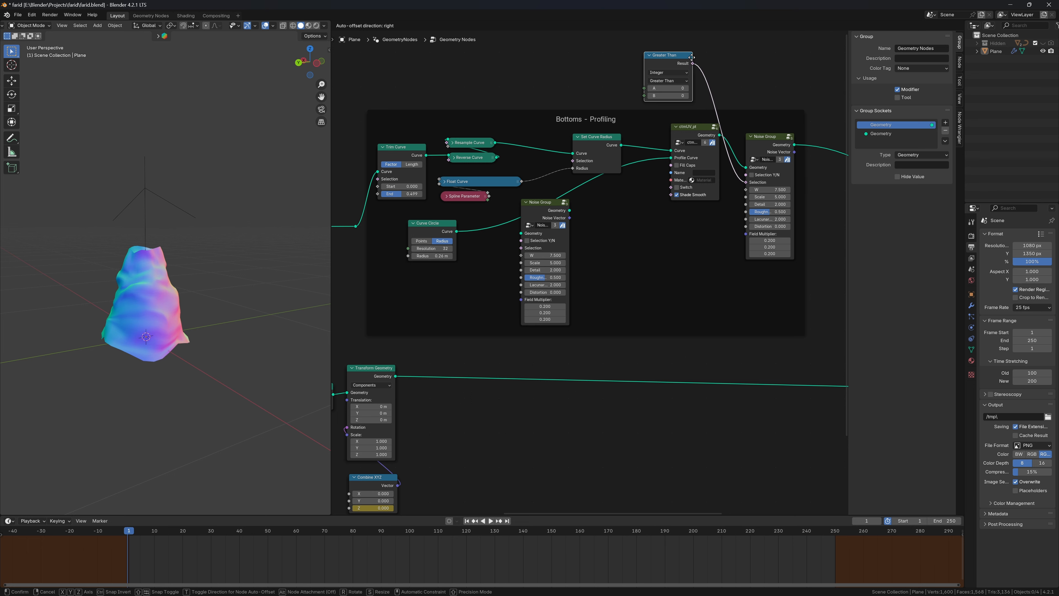
click(691, 57)
click(657, 70)
click(650, 83)
Step: Feed the comparison's A input from the Z output of a new Separate XYZ node driven by a Position node
drag(643, 85, 480, 99)
text(z)
key(Return)
click(612, 79)
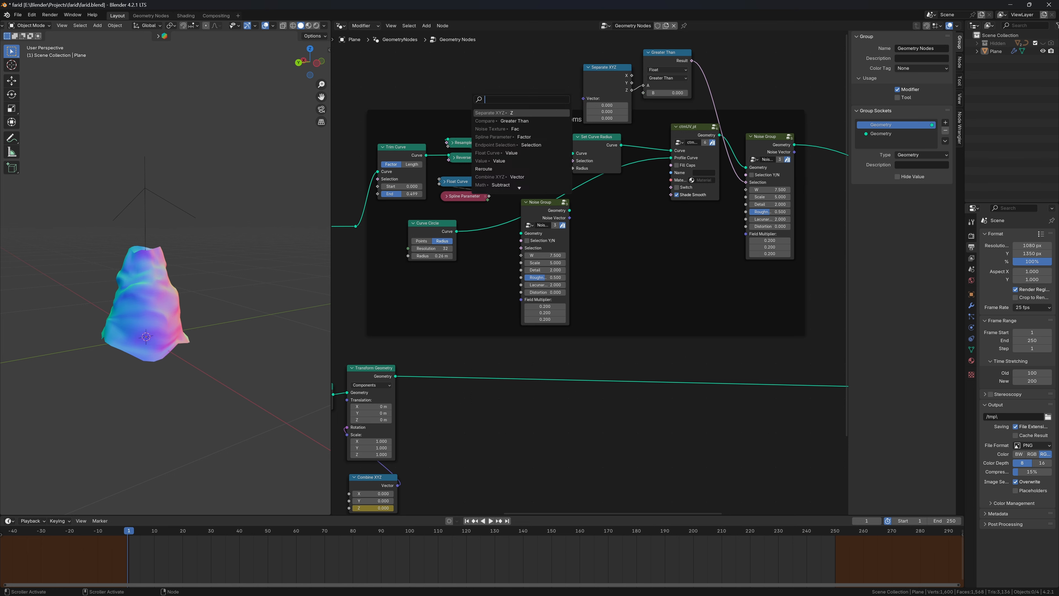
text(p)
key(Down)
key(Return)
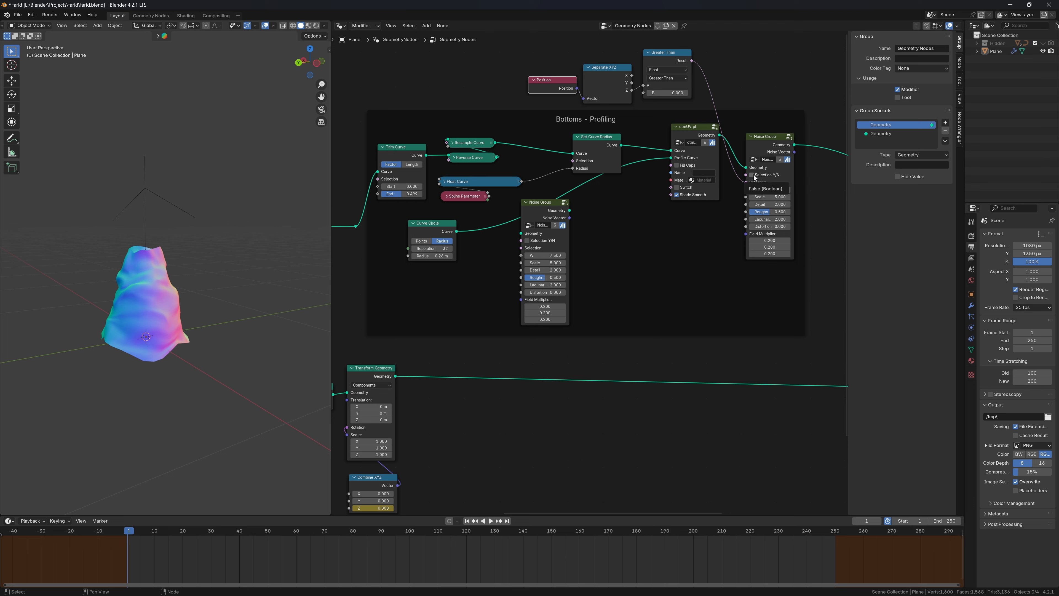
Step: Enable Selection Y/N on Noise Group, switch the comparison to Less Than, and set its B threshold to 0.45
click(752, 174)
ctrl+scroll(668, 78, up, 2)
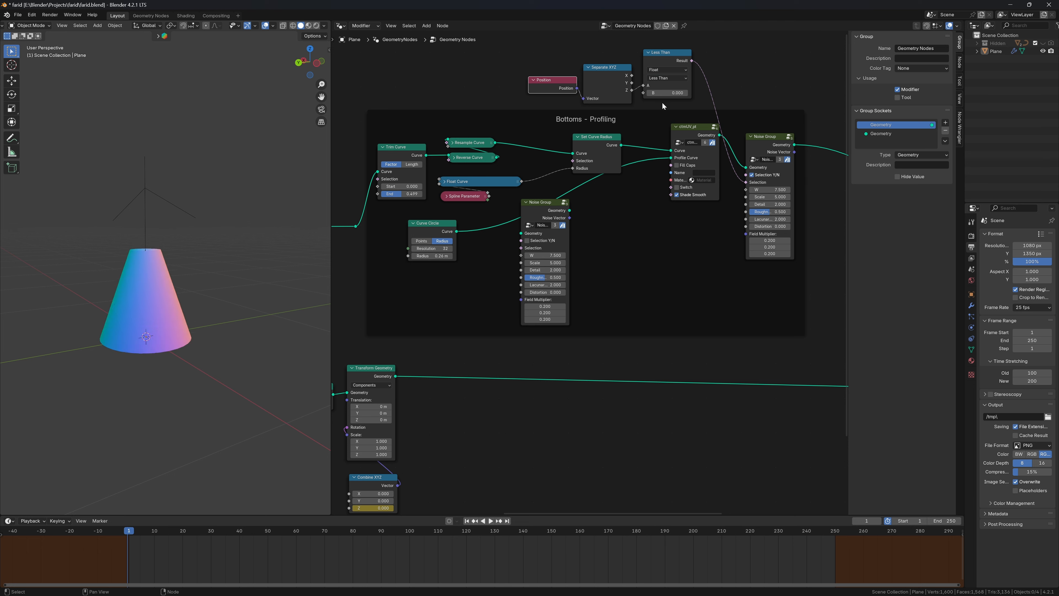
drag(668, 96, 705, 96)
double_click(667, 93)
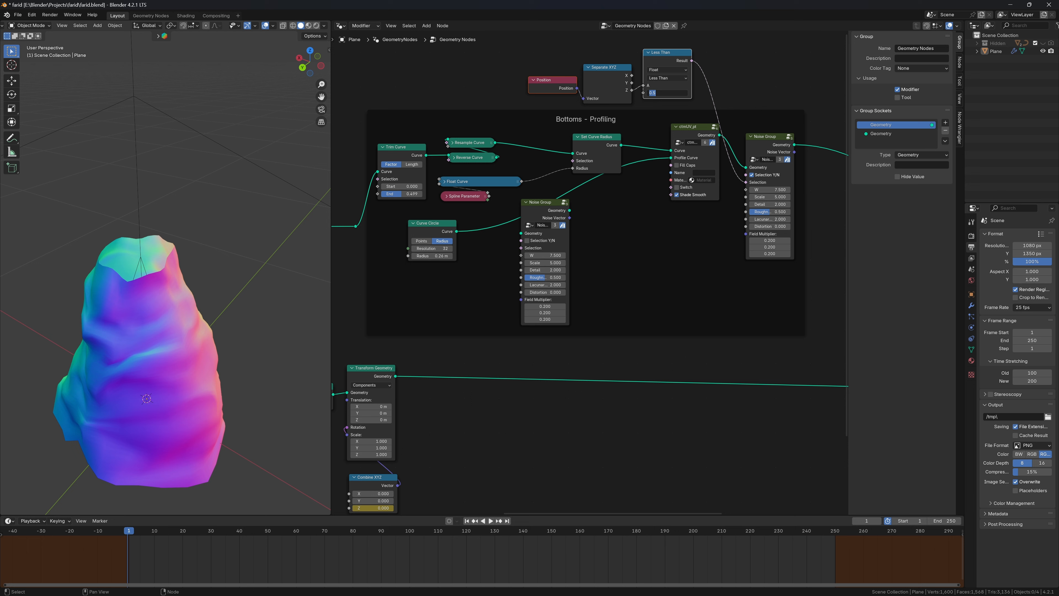
text(.45)
key(Return)
scroll(170, 209, down, 4)
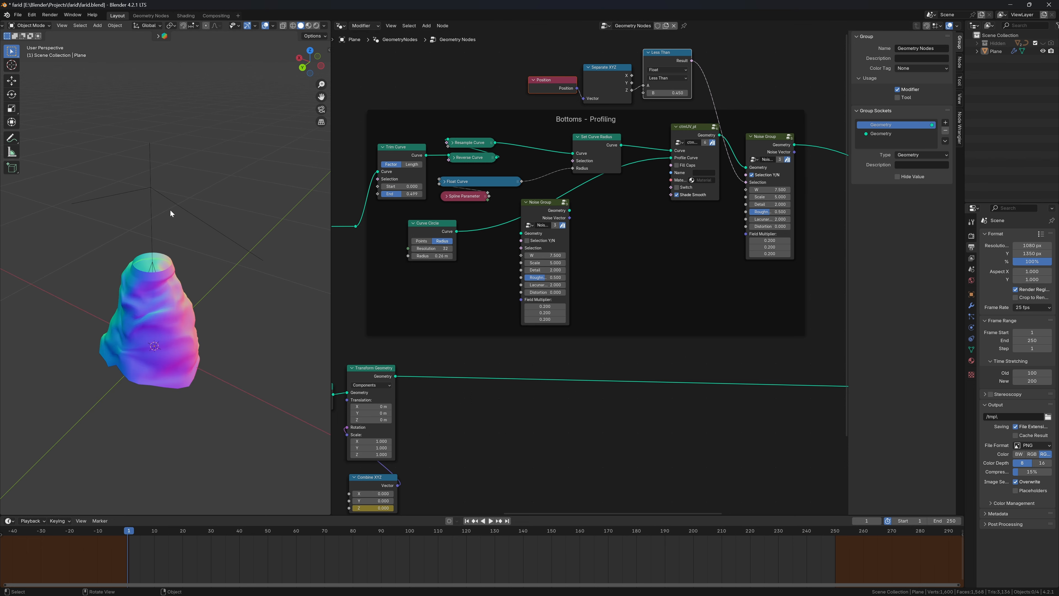
middle_drag(169, 210, 134, 179)
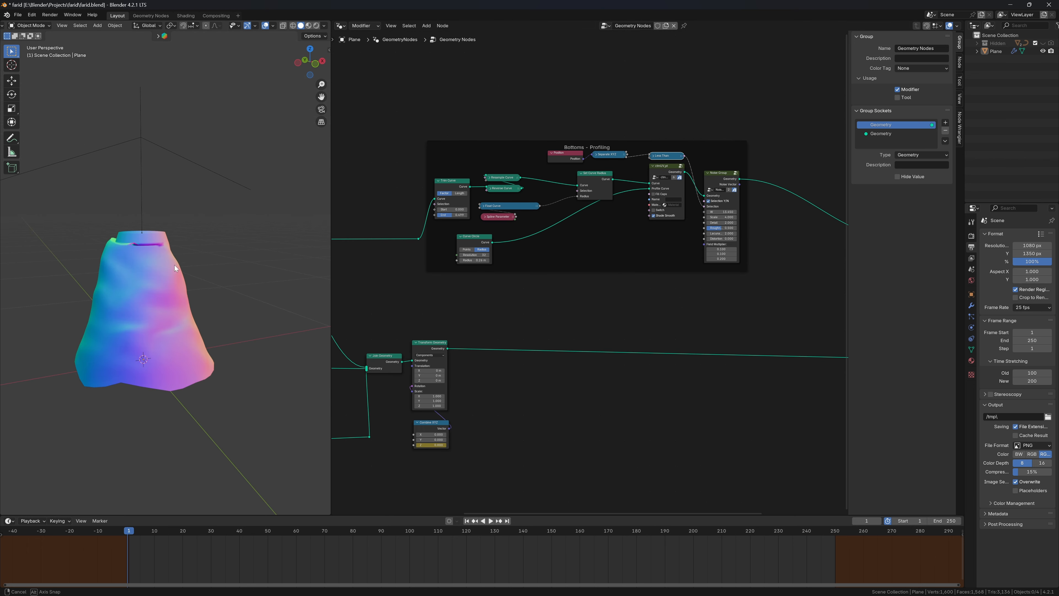
Step: Set Noise Group's Scale to 3 and fine-tune its Detail value
middle_drag(175, 265, 240, 274)
double_click(721, 218)
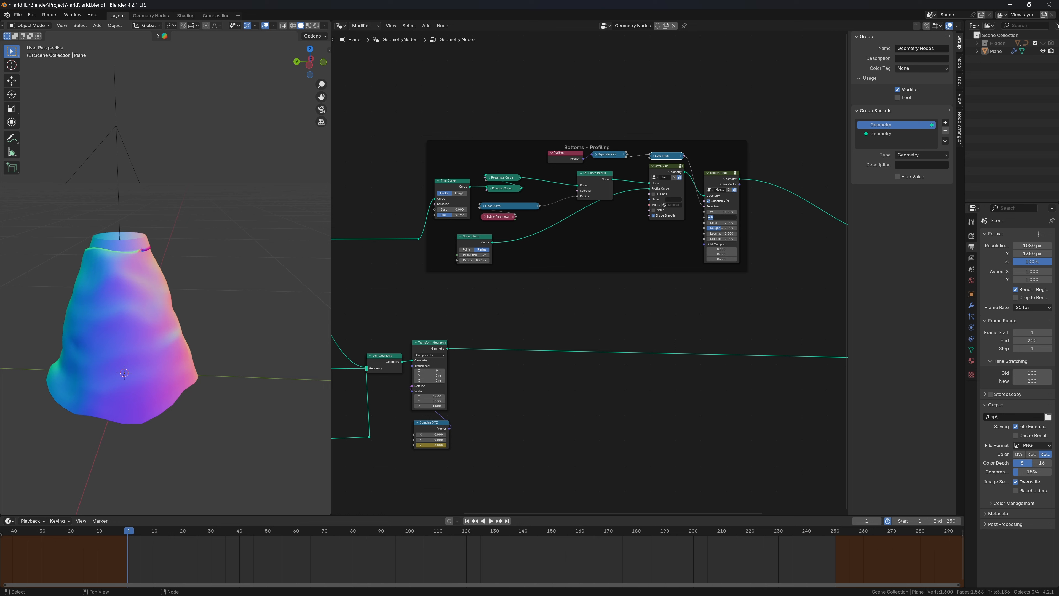
text(3)
key(Return)
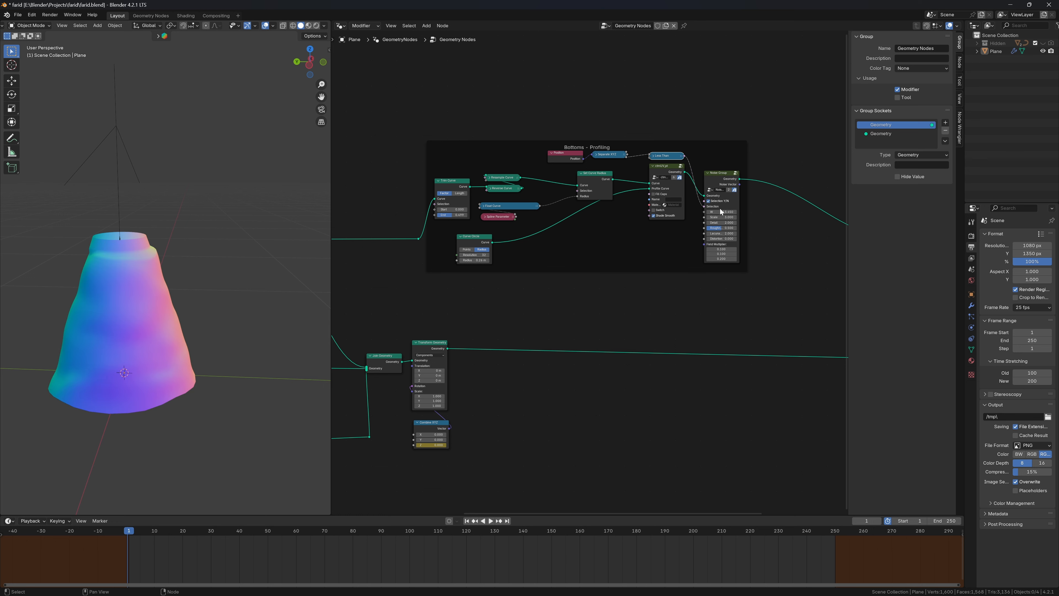
mouse_move(722, 223)
shift+mouse_down()
mouse_move(734, 222)
mouse_move(705, 223)
shift+mouse_up()
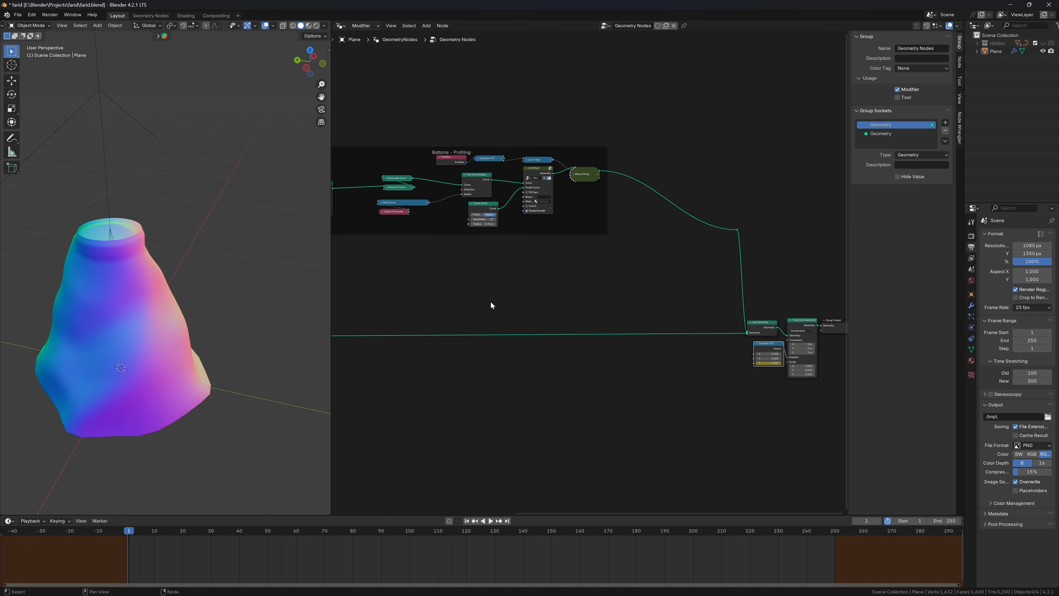
Step: Collapse the Equal node in the upper Instance on Points cluster to tidy its selection inputs
middle_drag(492, 306, 677, 266)
scroll(180, 230, down, 3)
middle_drag(184, 253, 141, 242)
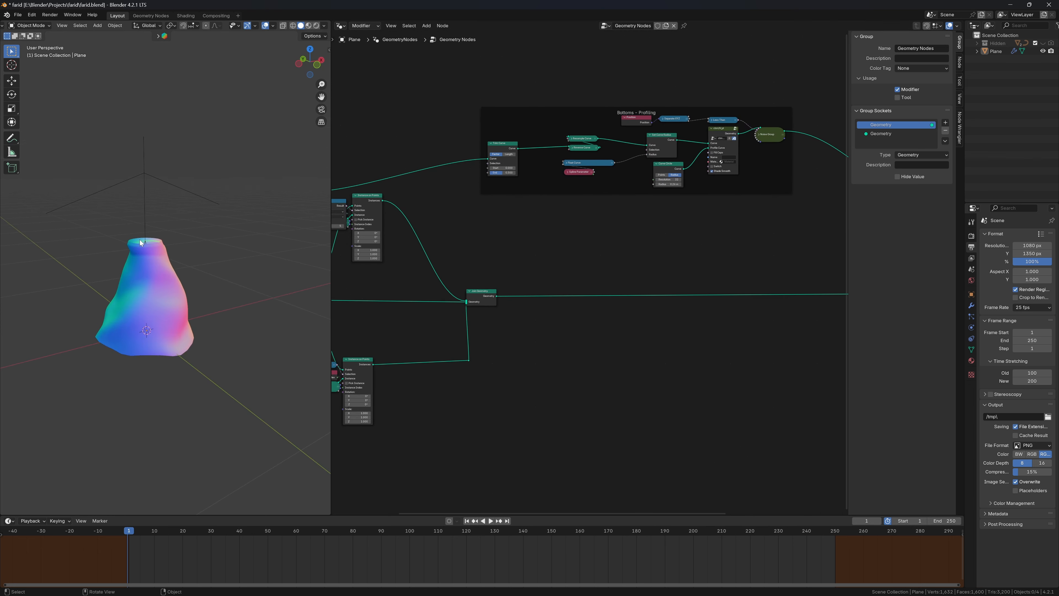
scroll(587, 269, up, 1)
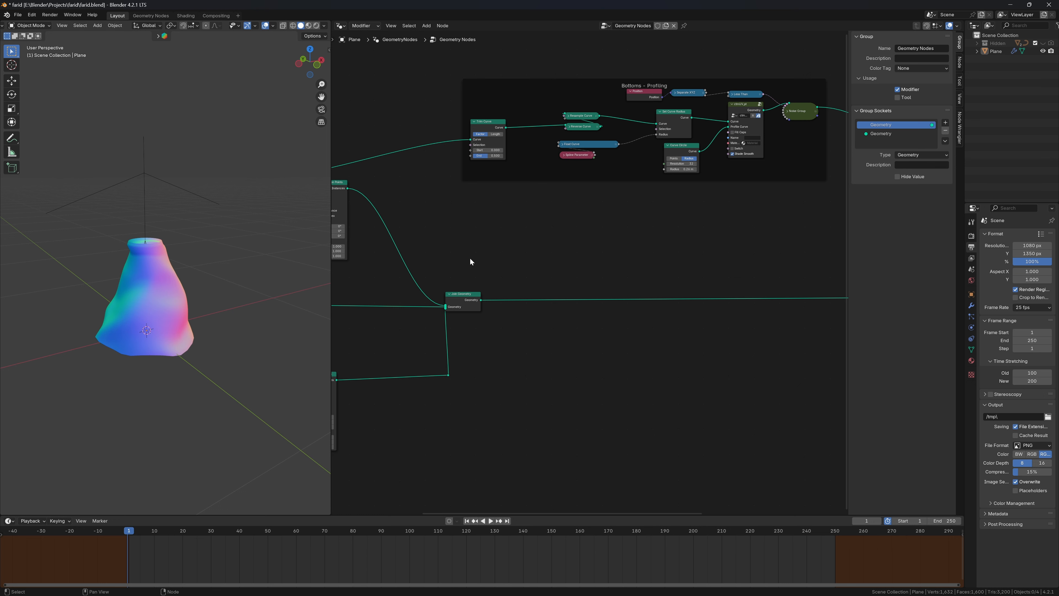
scroll(470, 257, down, 2)
middle_drag(443, 334, 524, 305)
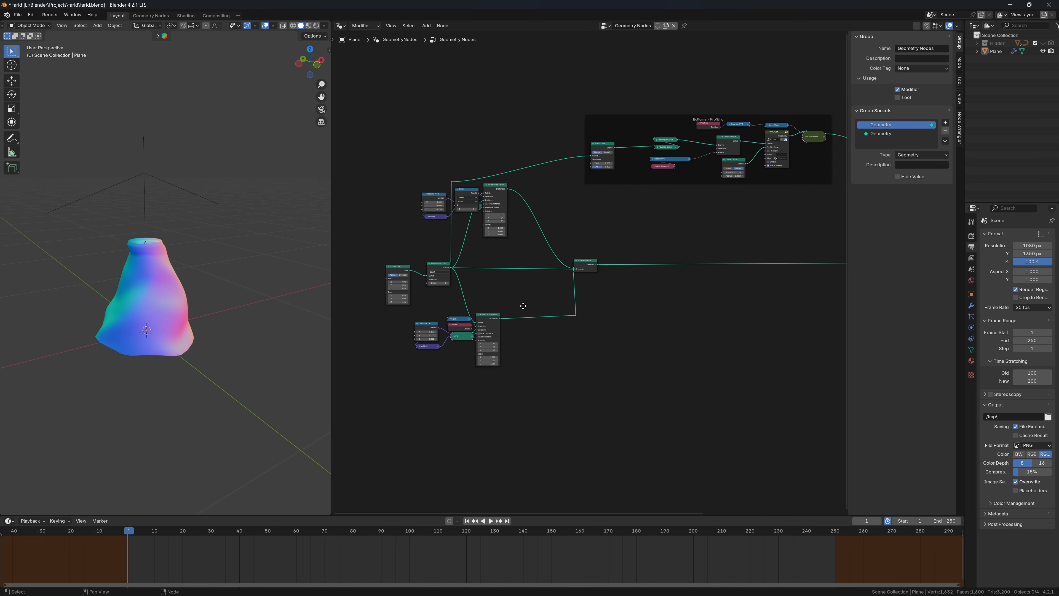
scroll(562, 268, up, 2)
drag(611, 261, 694, 243)
key(Escape)
key(h)
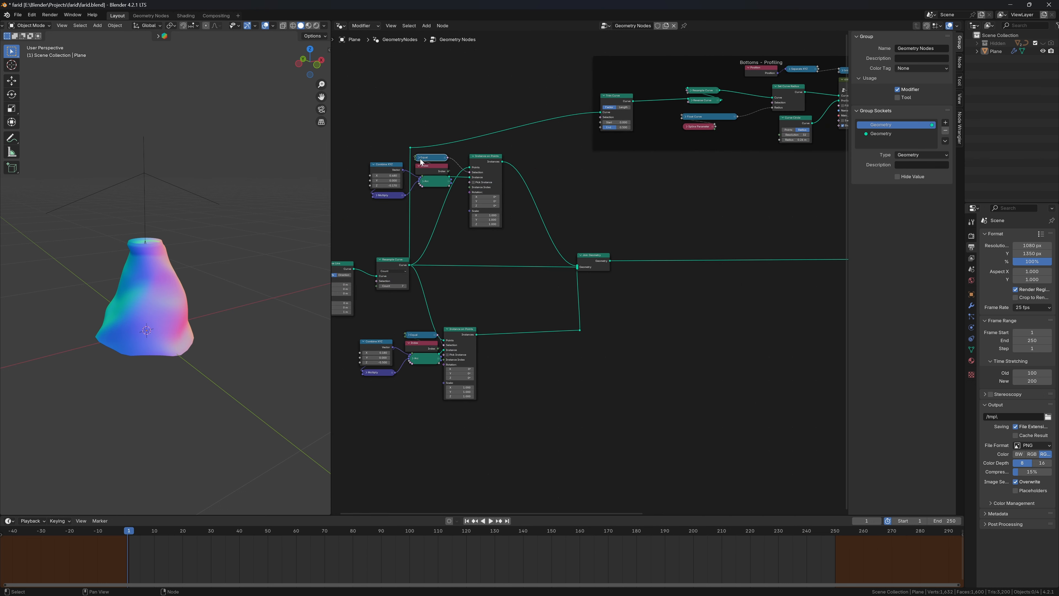
Step: Stack the upper cluster's Combine XYZ and Multiply nodes under its Arc node and move the whole cluster below the other one
drag(416, 181, 393, 170)
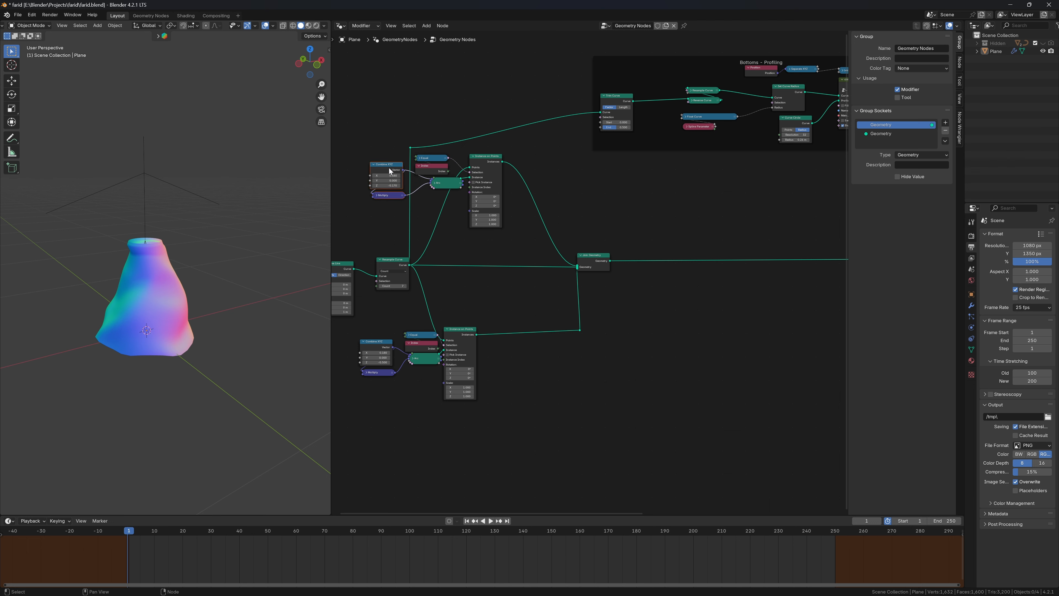
key(g)
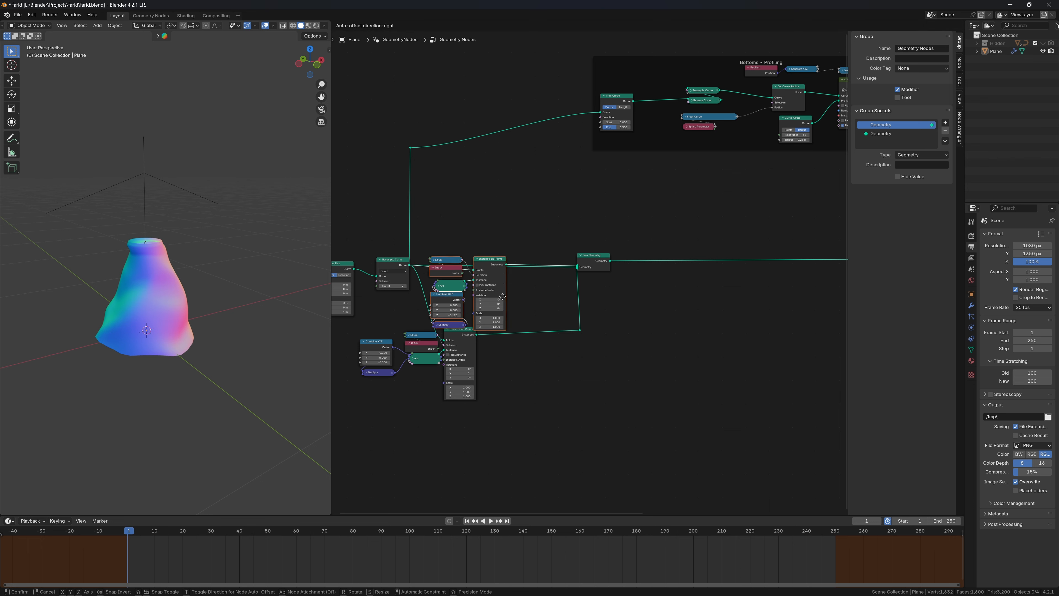
click(593, 436)
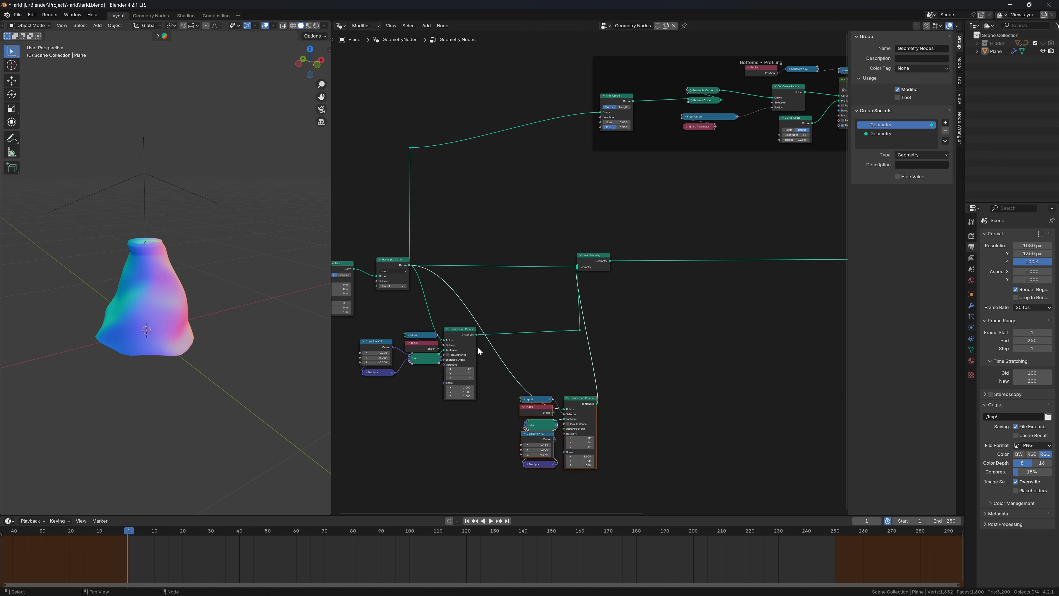
Step: Move the other cluster's Combine XYZ and Multiply nodes underneath its collapsed Arc node
drag(359, 328, 386, 375)
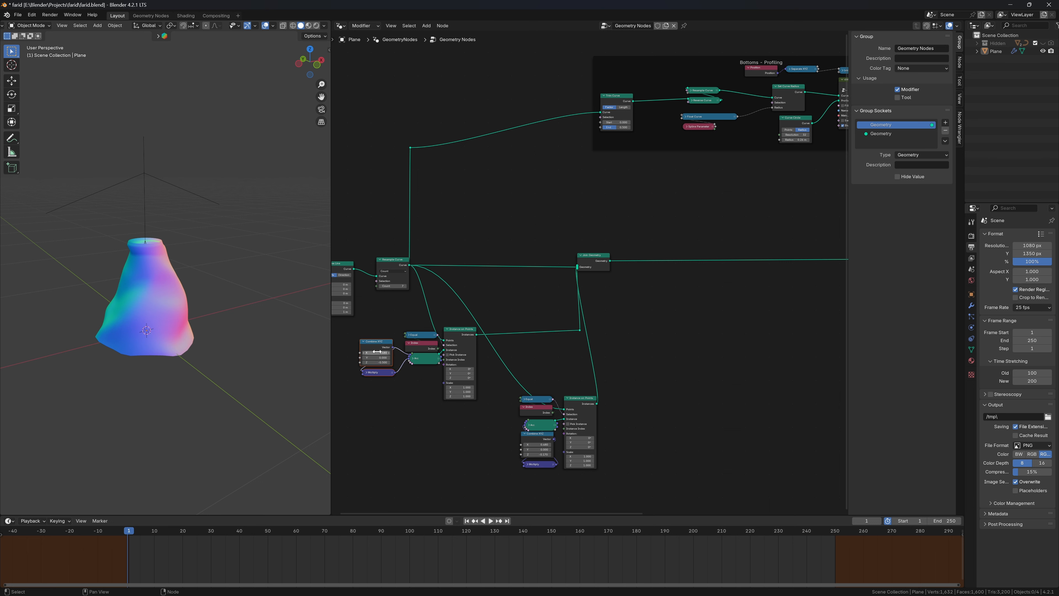
key(g)
click(405, 379)
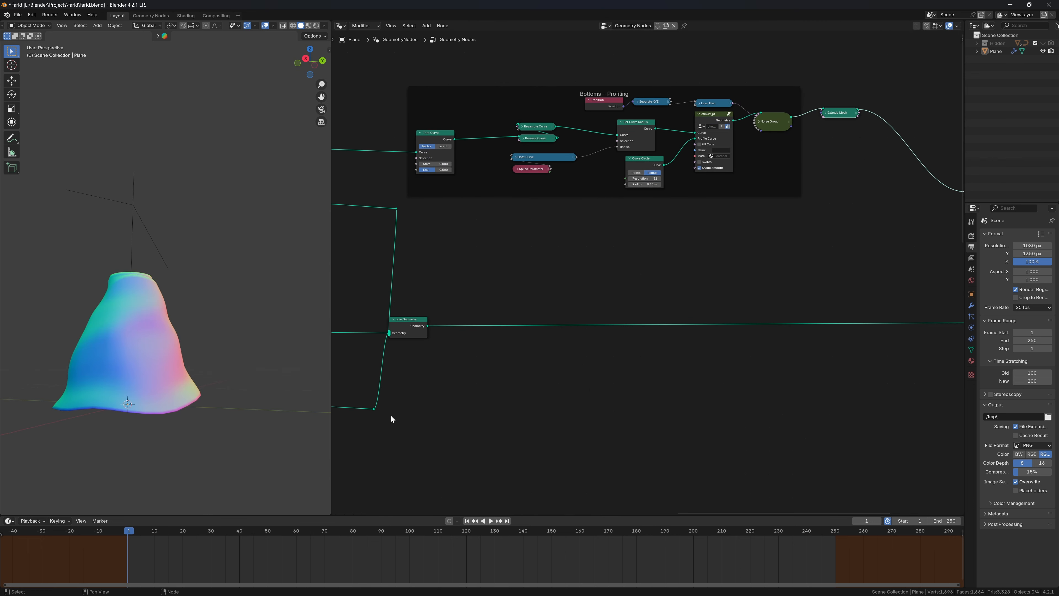
Step: Branch the lower Instance on Points output from its reroute into a new Viewer node placed well beyond Join Geometry
middle_drag(391, 415, 566, 381)
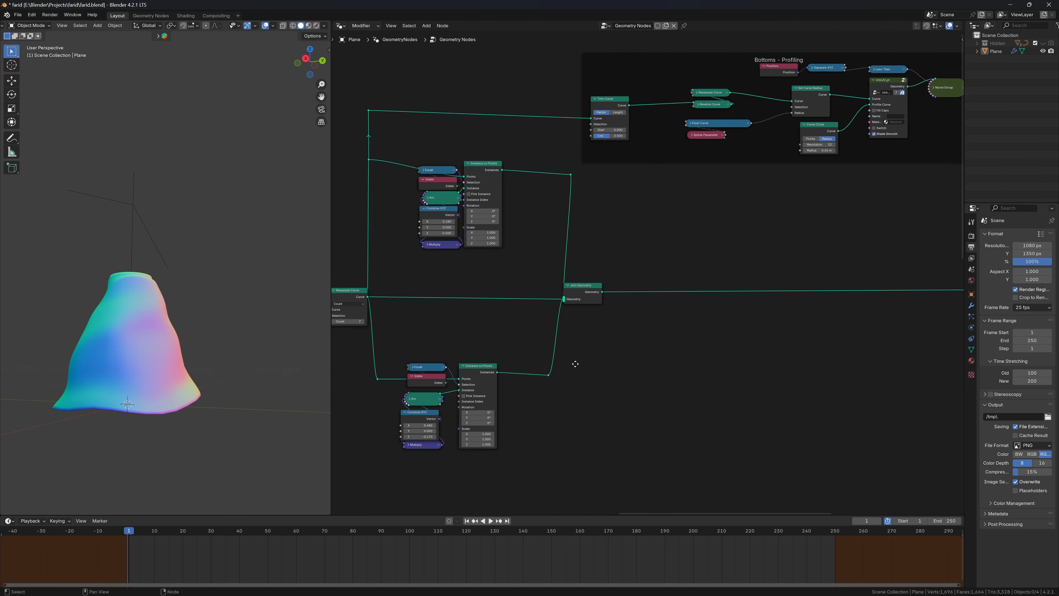
drag(546, 374, 700, 373)
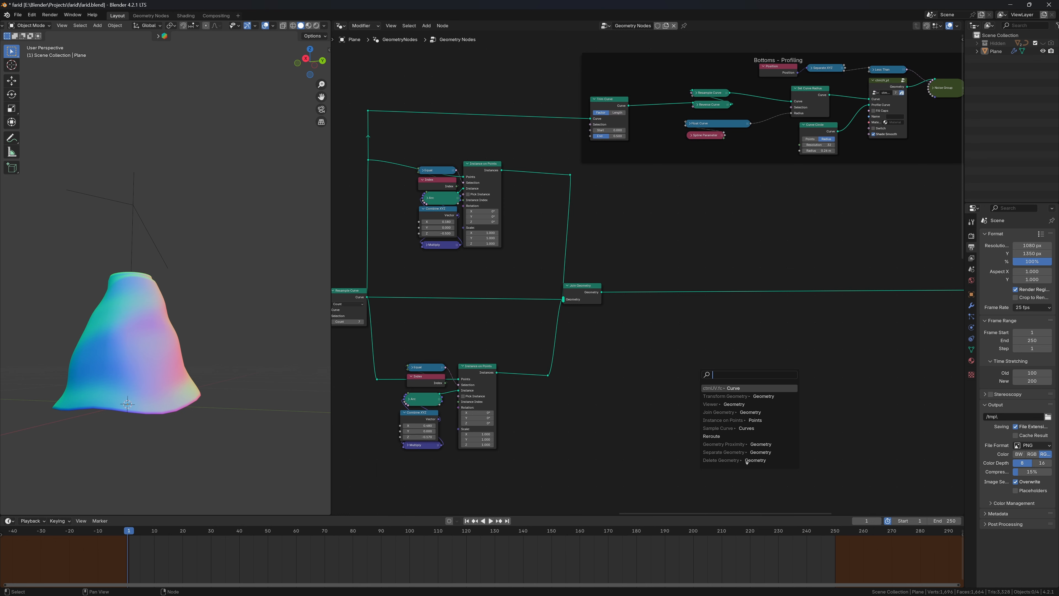
click(734, 404)
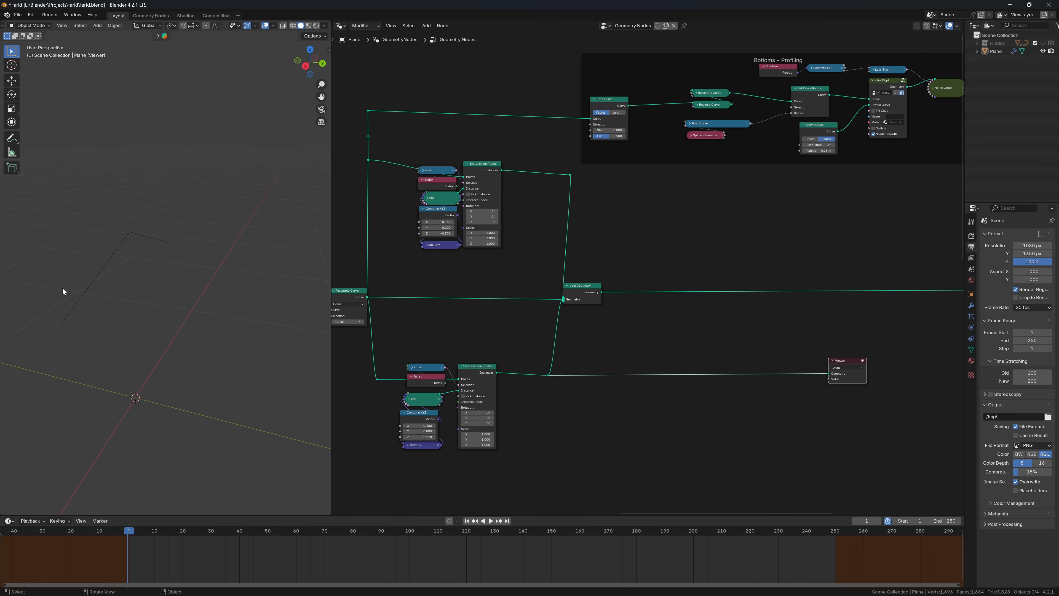
drag(864, 375, 981, 376)
Step: Insert a Realize Instances node on the link between the lower Instance on Points reroute and the Viewer
key(shift+a)
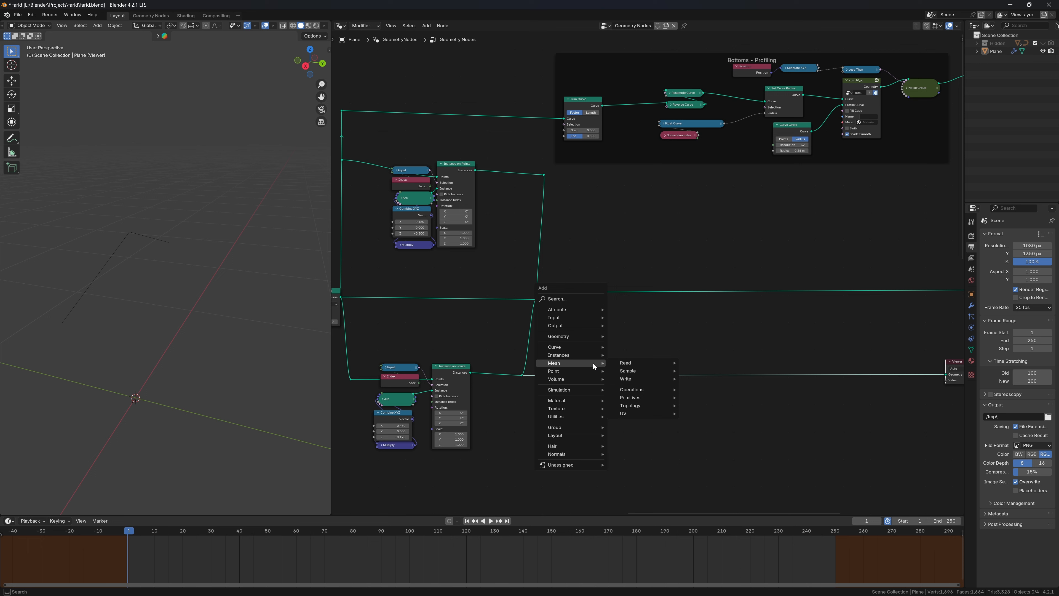
text(re)
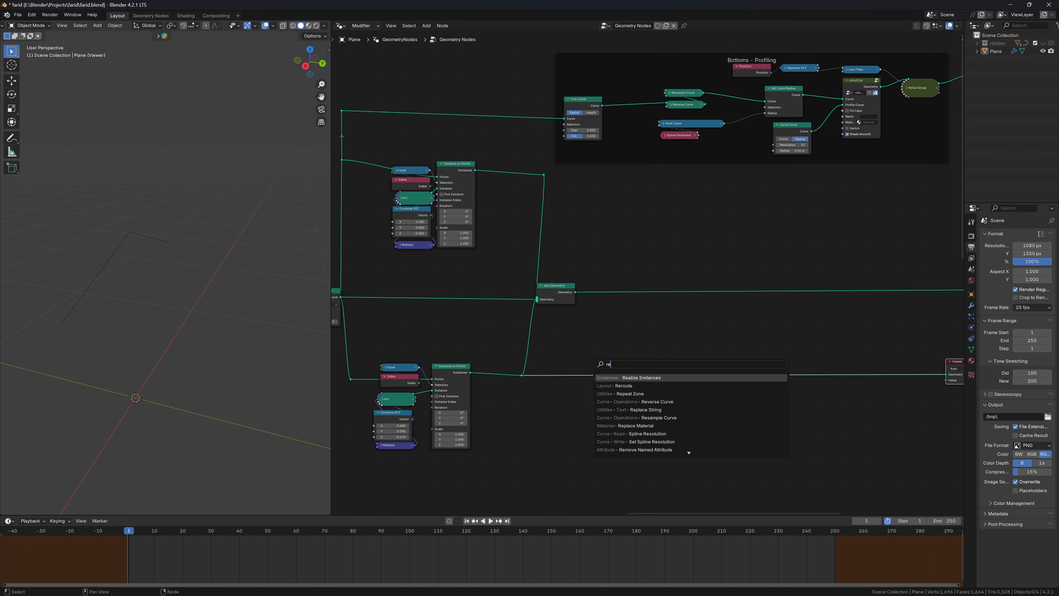
key(Return)
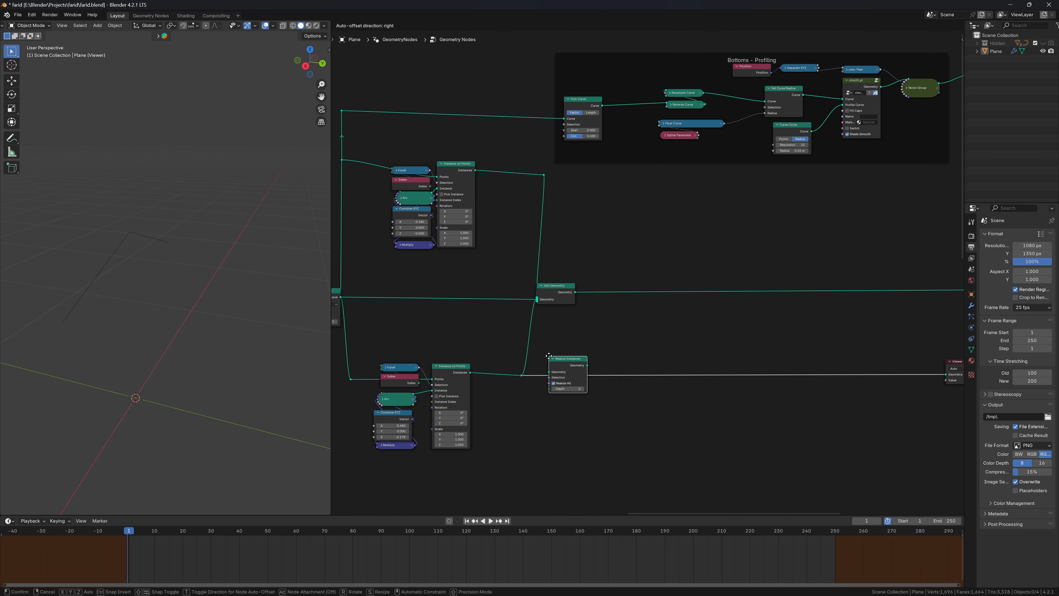
click(550, 357)
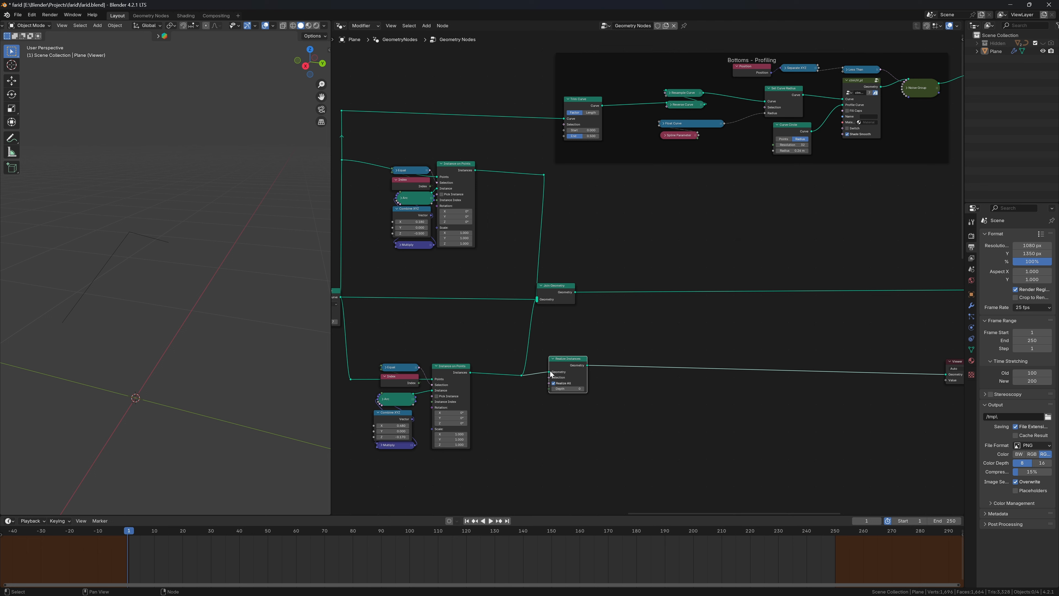
Step: Insert a Resample Curve node between Realize Instances and the Viewer and lower its Count
key(shift+a)
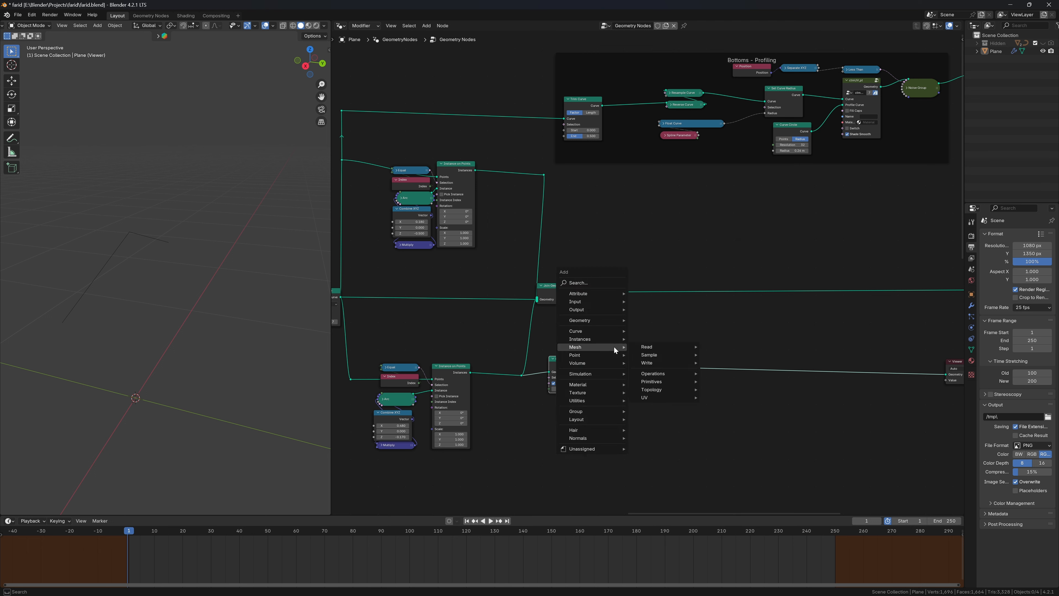
text(resa)
key(Return)
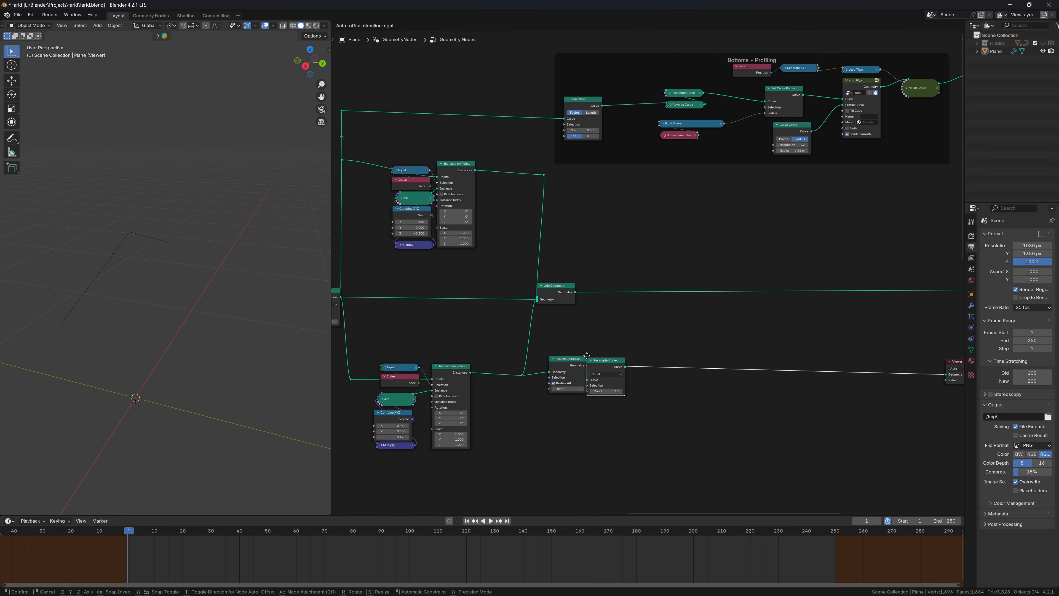
click(599, 351)
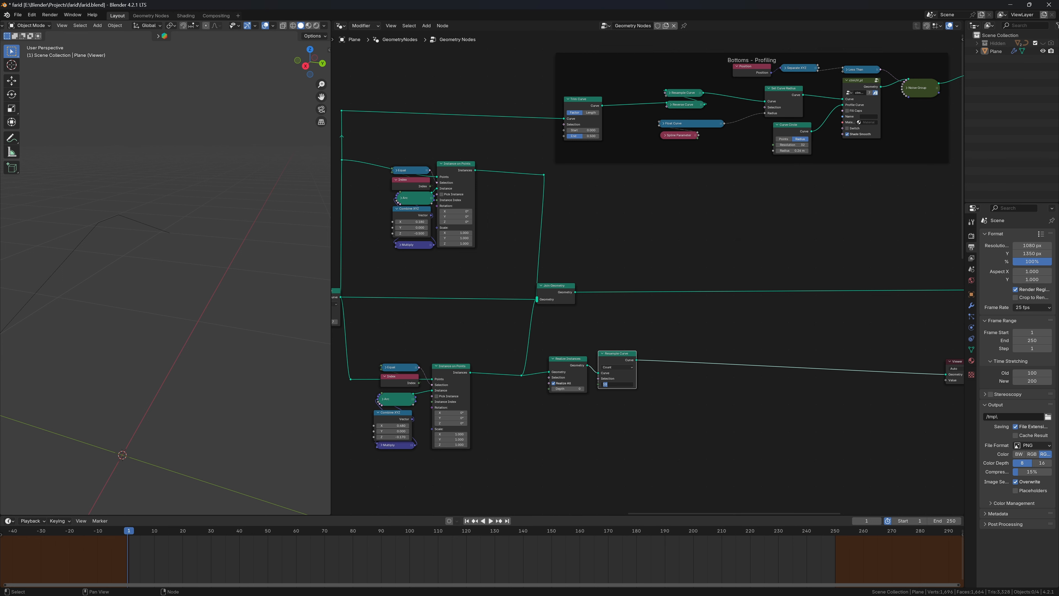
scroll(613, 387, up, 1)
middle_drag(250, 339, 196, 331)
middle_drag(142, 295, 74, 242)
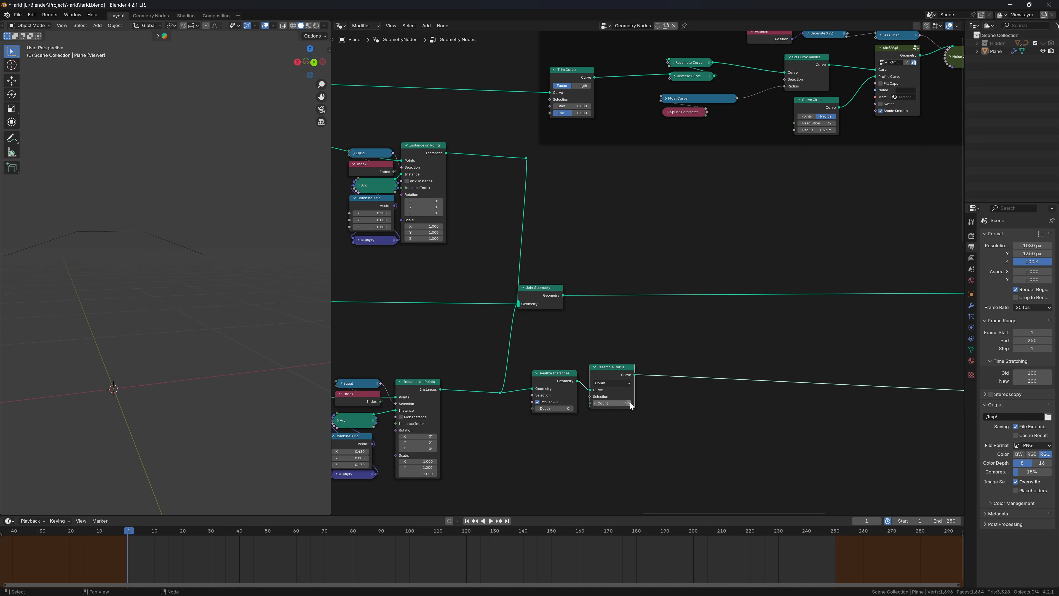
click(595, 403)
Step: Insert a Set Curve Radius node on the link between Resample Curve and the Viewer
key(shift+a)
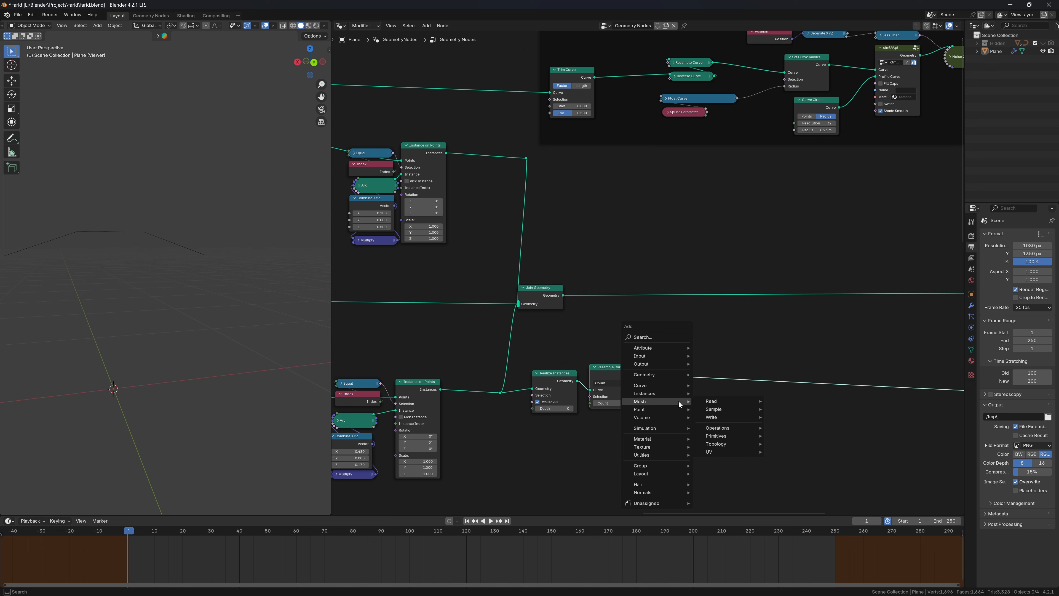
text(scr)
key(Return)
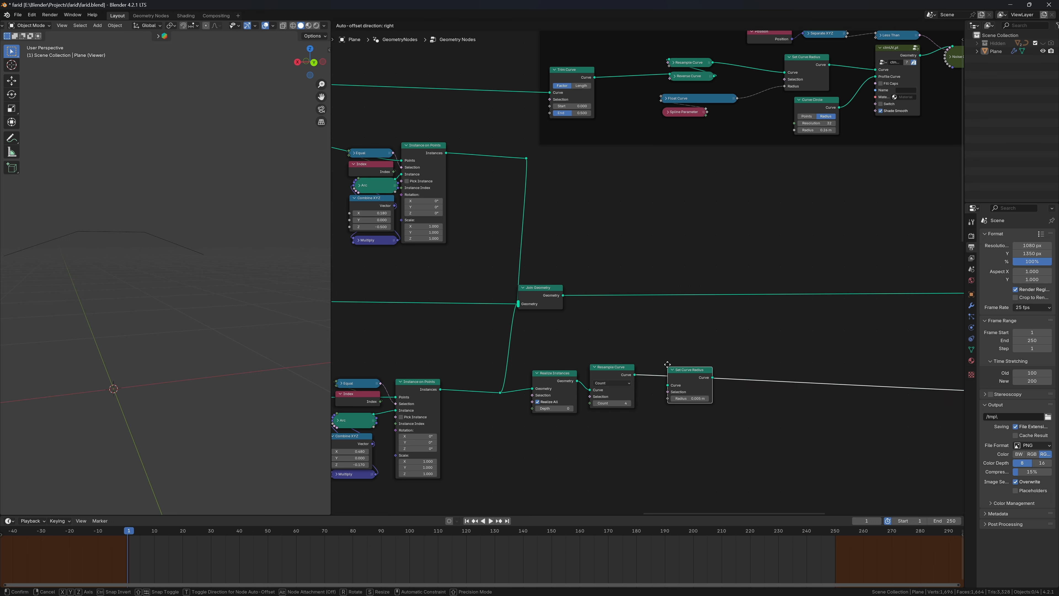
click(677, 379)
Step: Add a Float Curve node driving the new Set Curve Radius node's Radius input
drag(669, 392, 654, 436)
text(float)
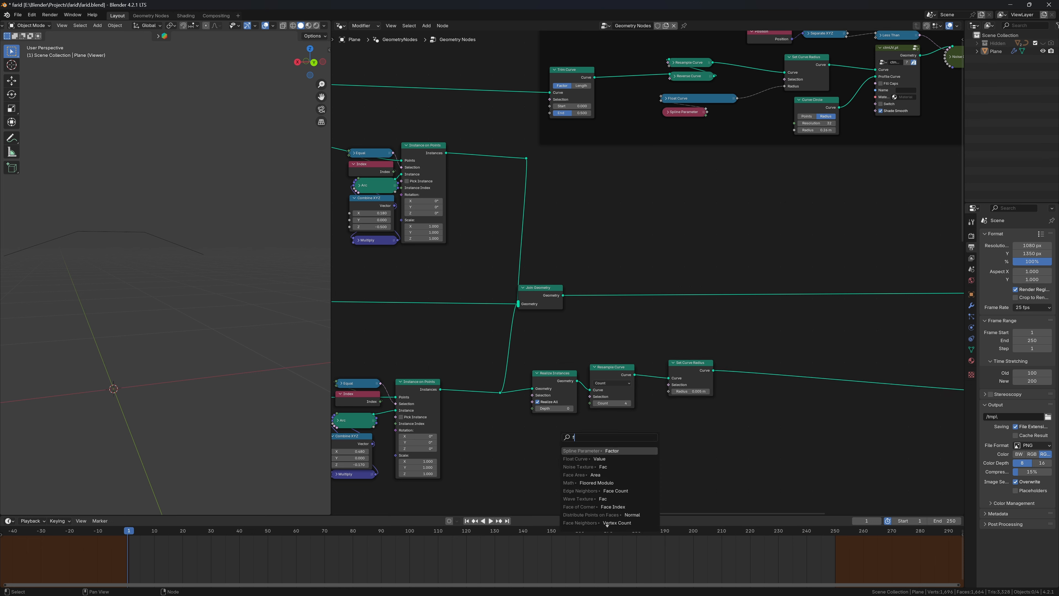
key(Return)
click(728, 399)
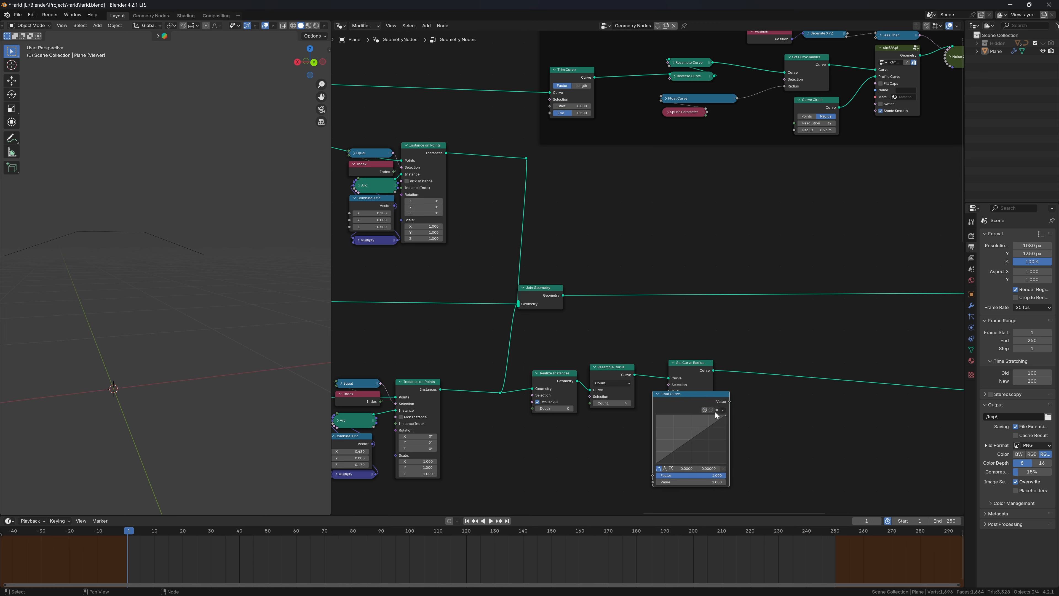
Step: Feed a Spline Parameter node's Factor into the new Float Curve, then collapse the Float Curve and place it beside Set Curve Radius
drag(653, 482, 580, 480)
text(spline)
key(Return)
click(659, 394)
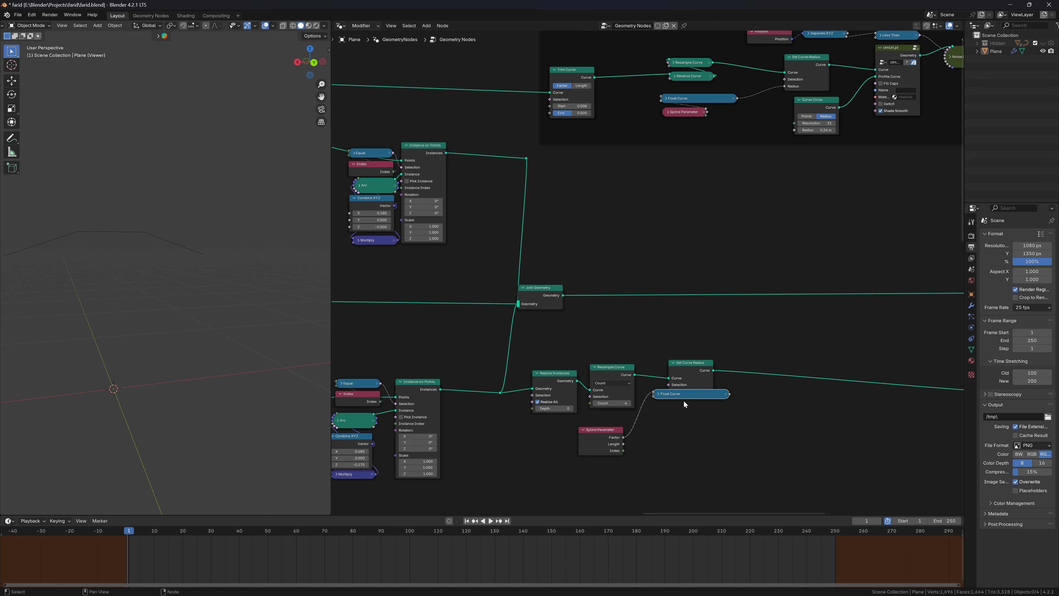
drag(688, 397, 620, 417)
Step: Insert the ctmUV.pt group node on the link between Set Curve Radius and the Viewer
key(shift+a)
mouse_move(743, 409)
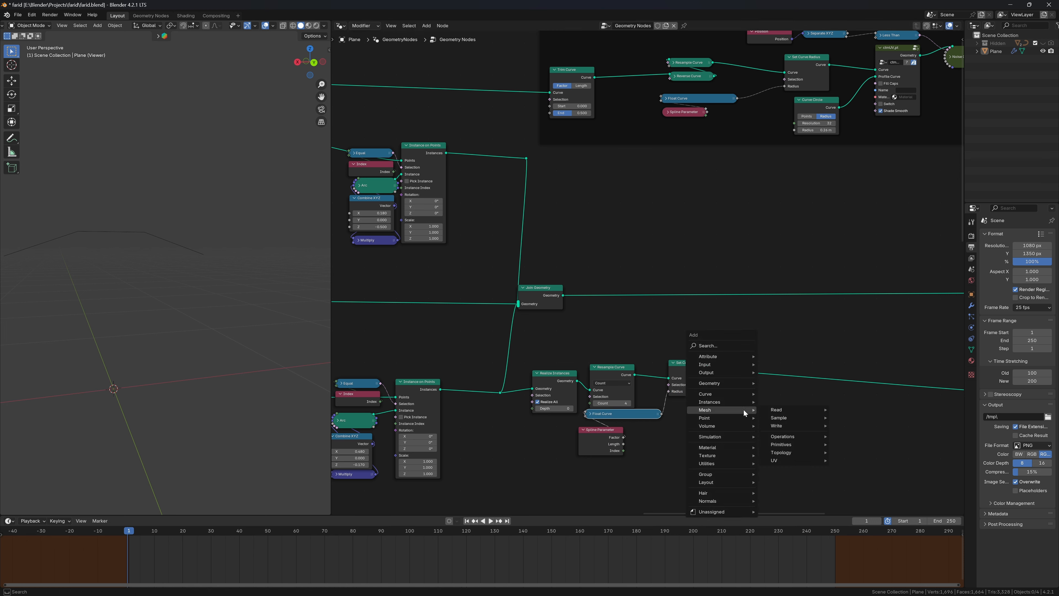
text(ctm)
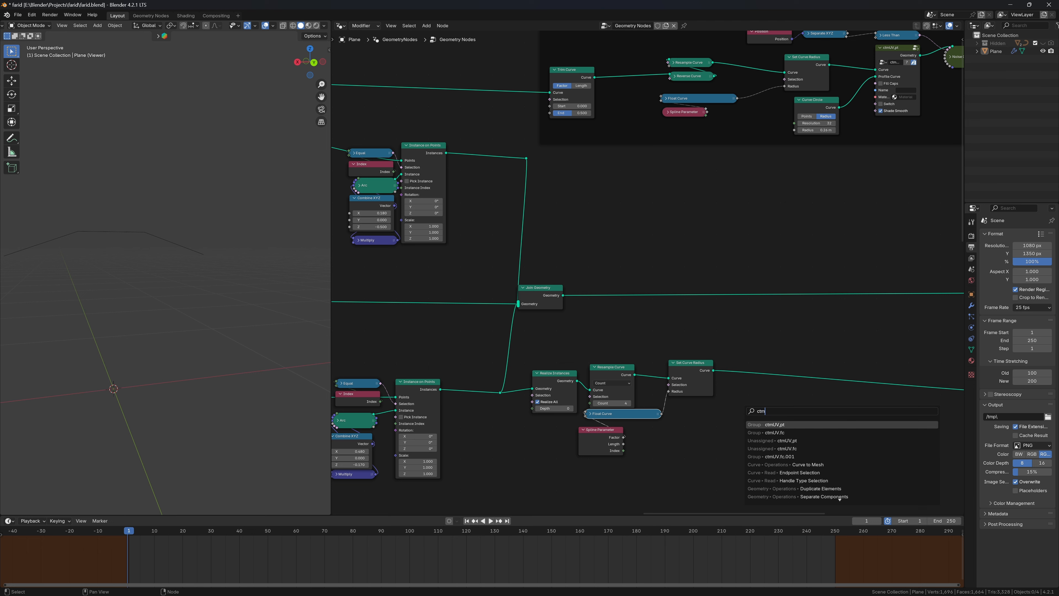
key(Return)
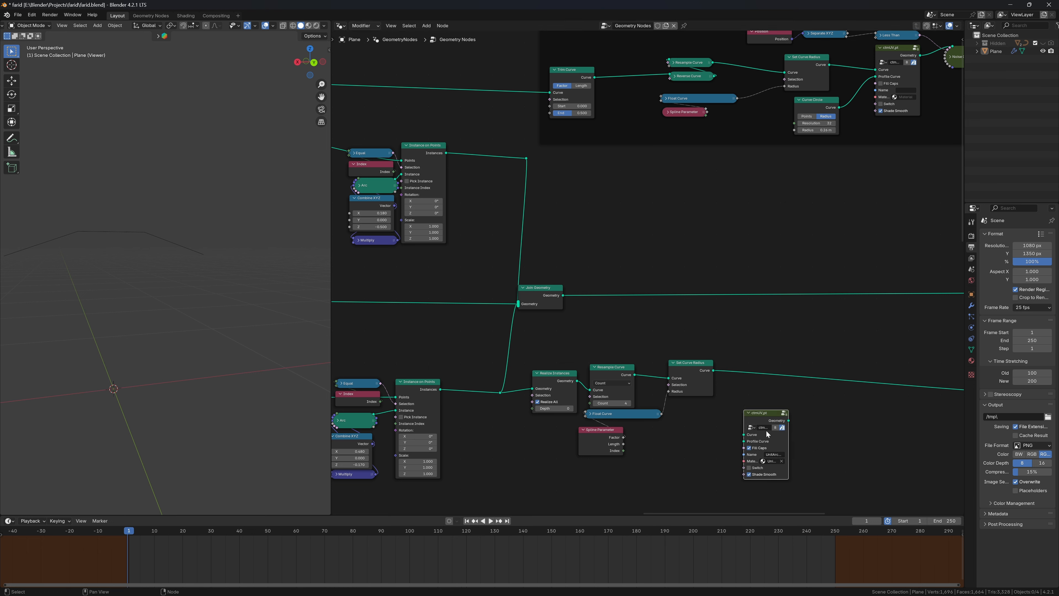
click(780, 380)
Step: Add a Curve Circle node as the ctmUV.pt group's Profile Curve, with Resolution 8 and Radius 0.01 m, and reposition it
drag(801, 365, 703, 429)
text(cir)
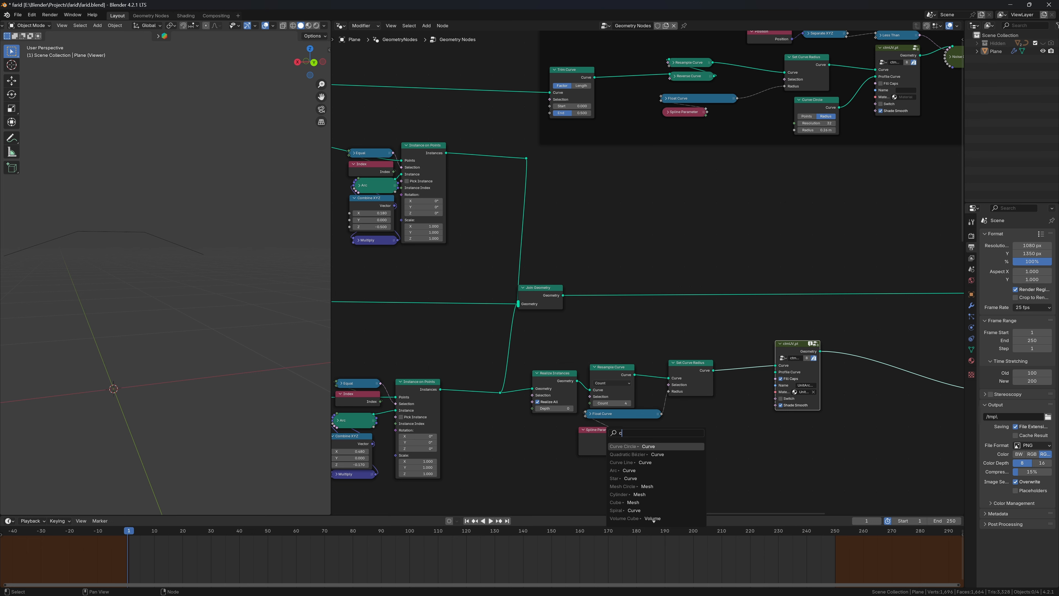
key(Return)
click(764, 404)
click(744, 425)
text(8)
key(Tab)
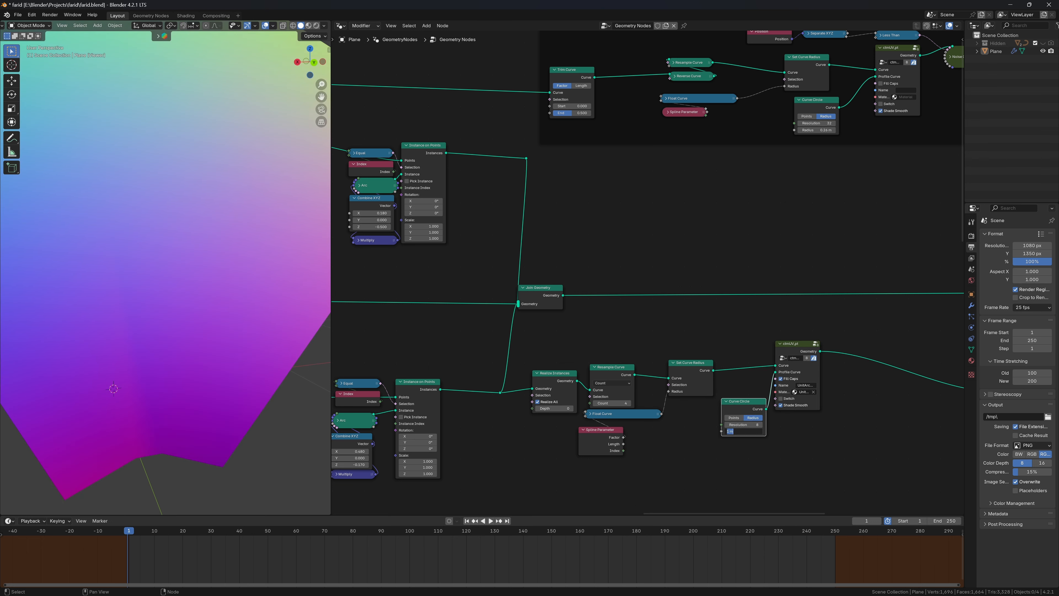
text(0.01)
key(Return)
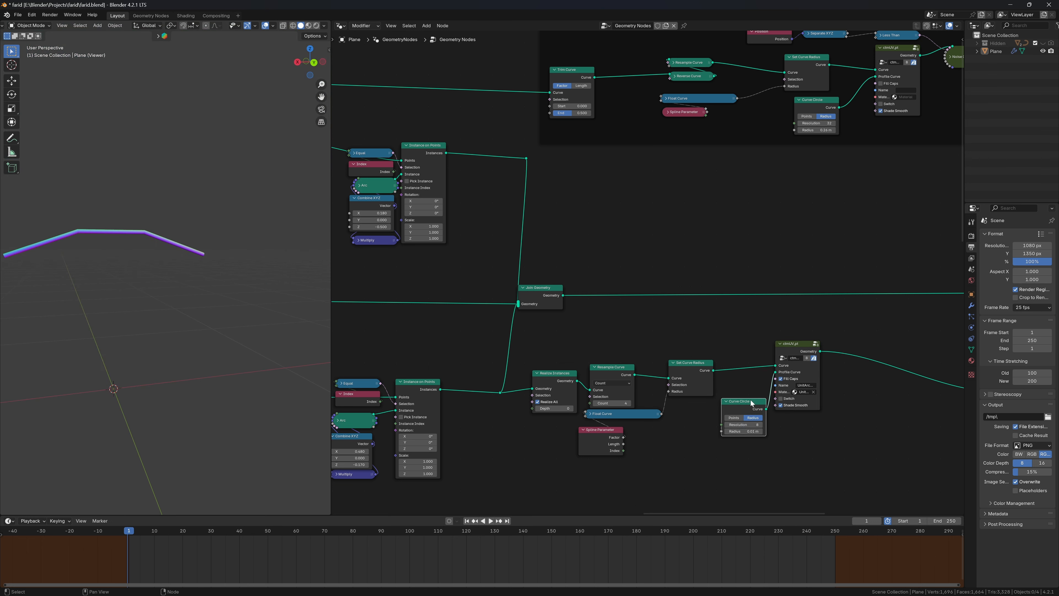
mouse_move(754, 402)
mouse_down()
mouse_move(760, 376)
mouse_move(772, 406)
mouse_up()
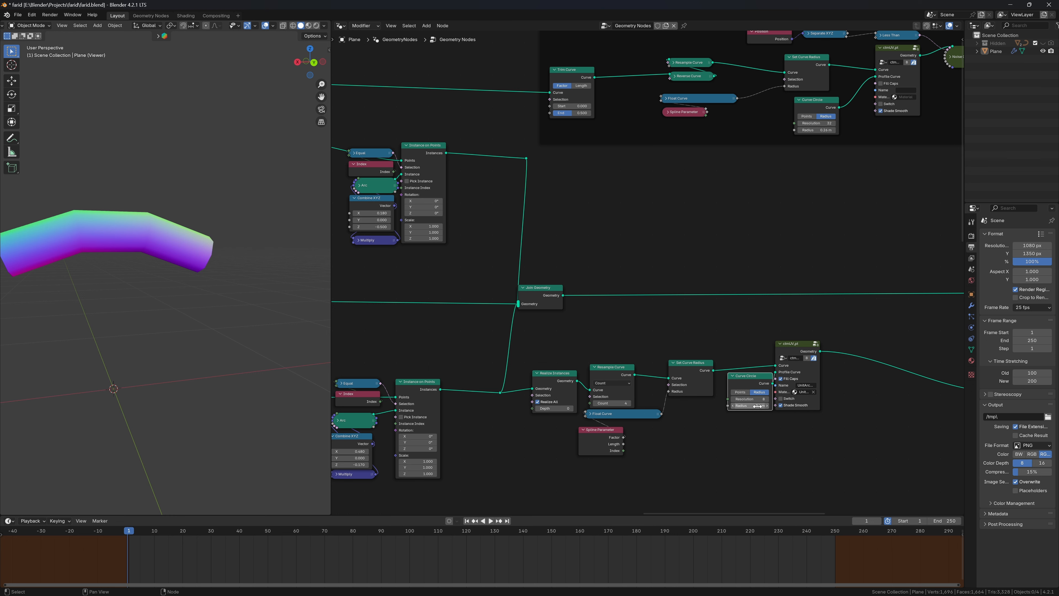
Step: Set the Resample Curve node's Count to 4
middle_drag(670, 399, 695, 374)
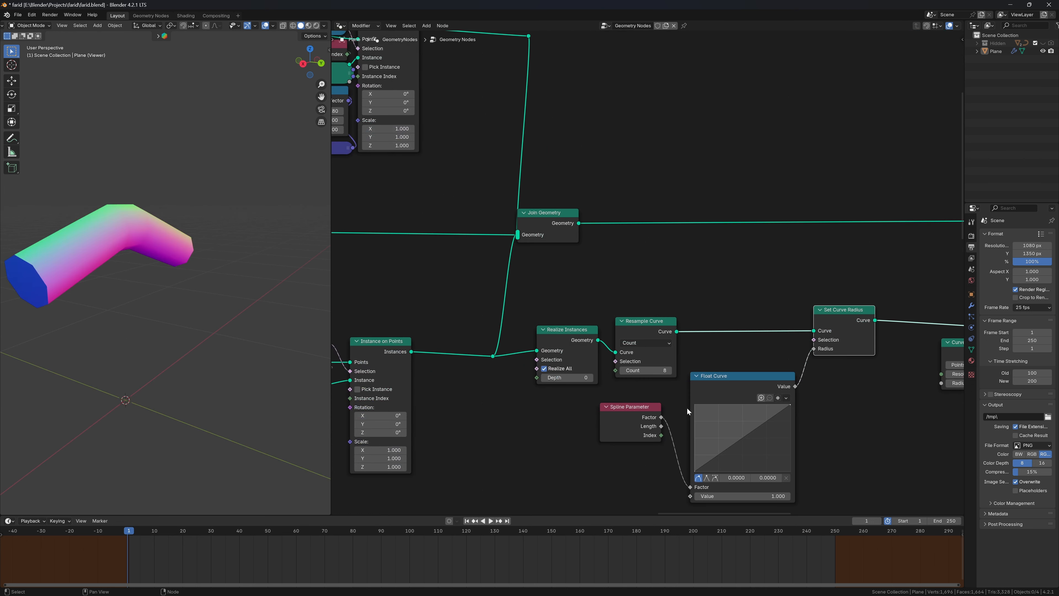
double_click(646, 371)
text(4)
key(Return)
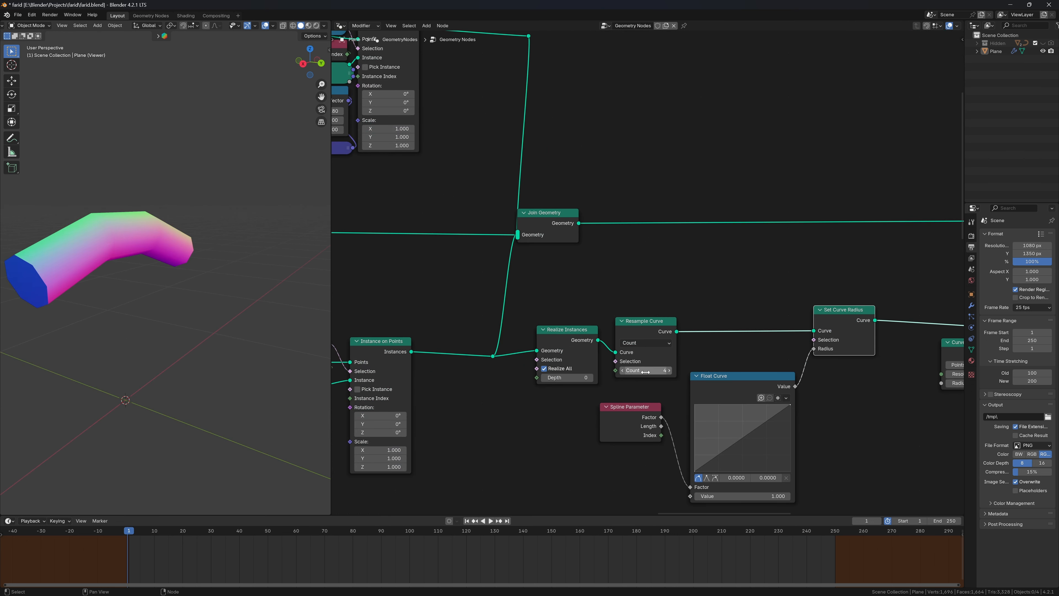
Step: Insert a second Resample Curve node on the link directly after Set Curve Radius
drag(846, 309, 810, 312)
key(shift+a)
text(re)
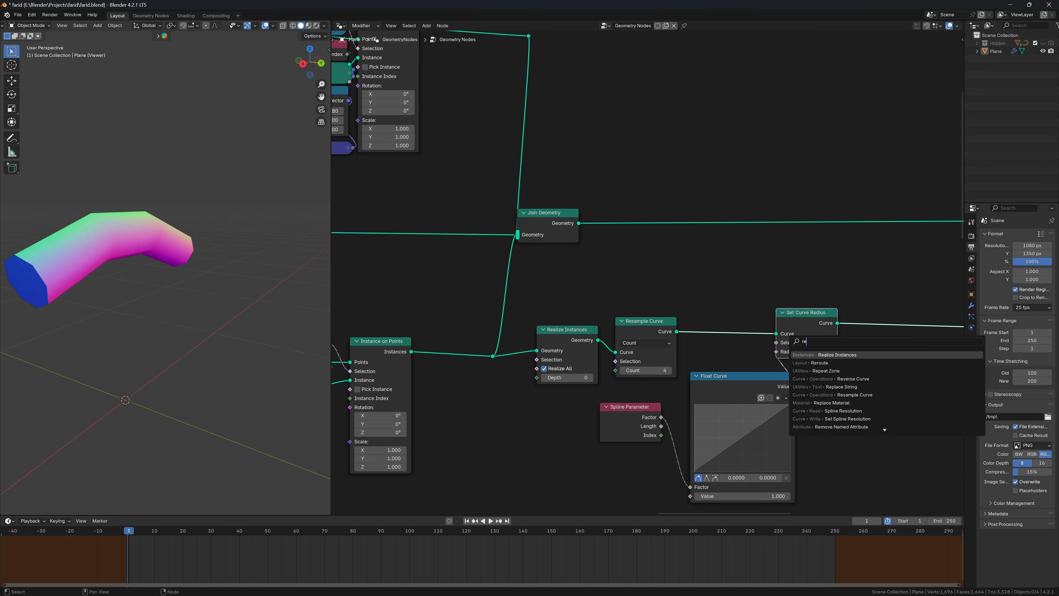
text(sa)
key(Return)
click(830, 339)
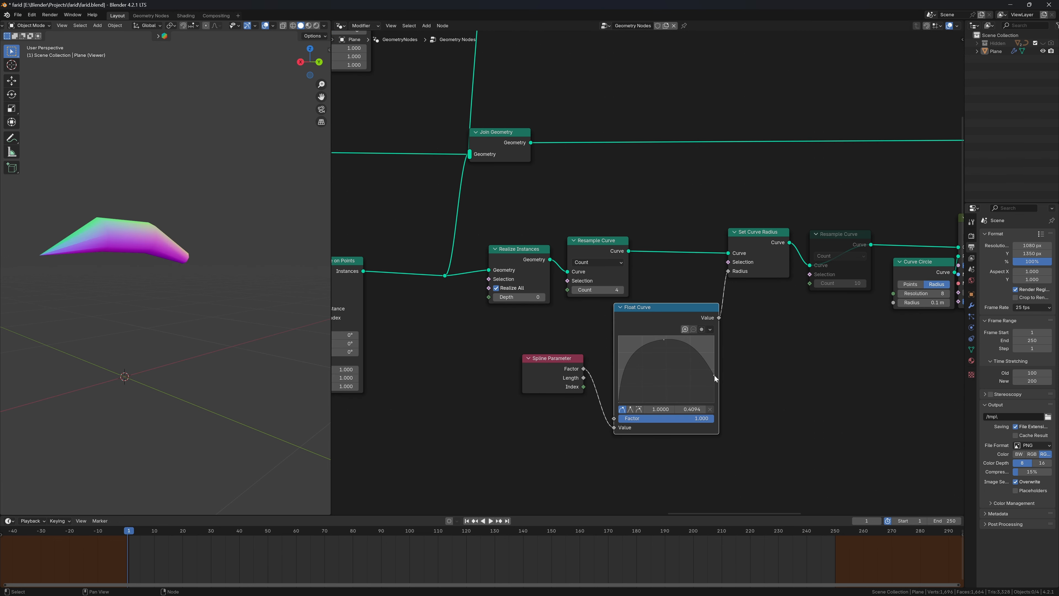
Step: Lower the Float Curve's end point and set the height of its start point to 0.25
drag(715, 375, 714, 384)
click(692, 409)
text(.2)
key(Return)
click(619, 402)
click(691, 410)
text(.25)
key(Return)
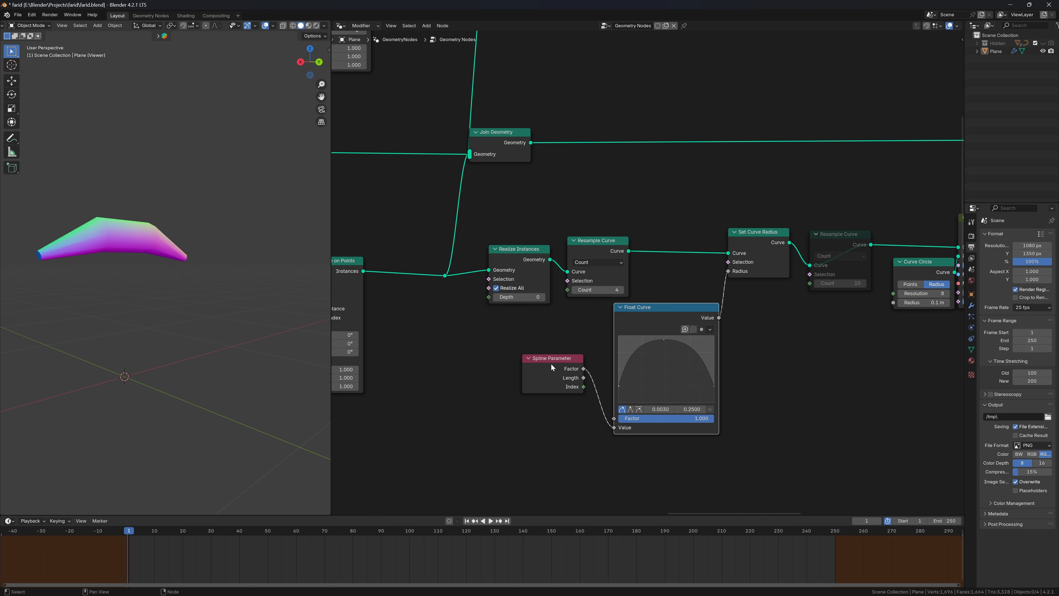
Step: Place the Float Curve's middle point at 0.5 horizontally and 0.75 vertically
middle_drag(103, 317, 251, 328)
click(664, 341)
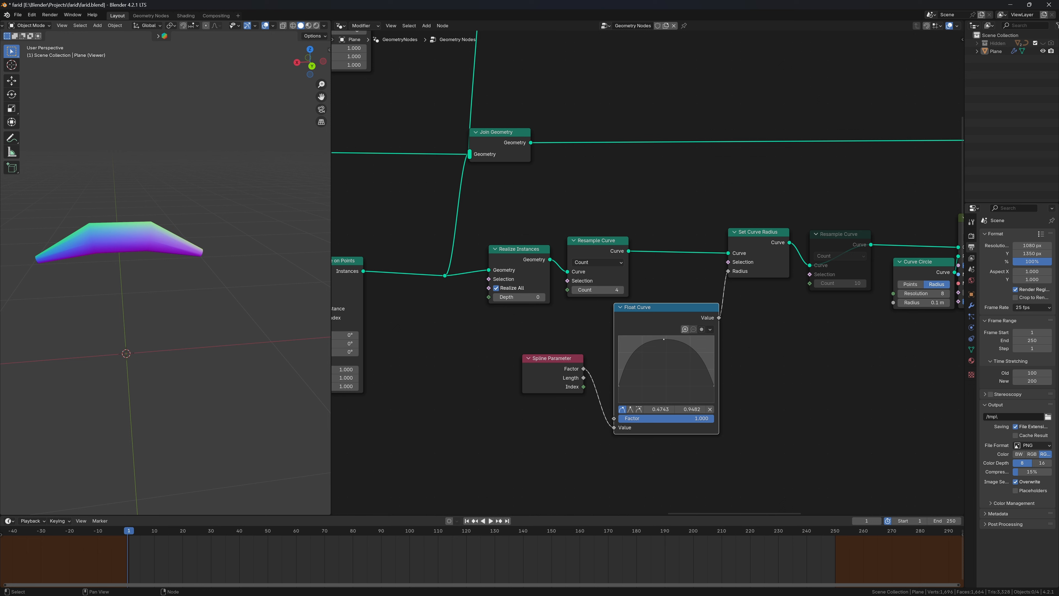
click(663, 409)
text(0.5)
key(Return)
click(692, 410)
text(.75)
key(Return)
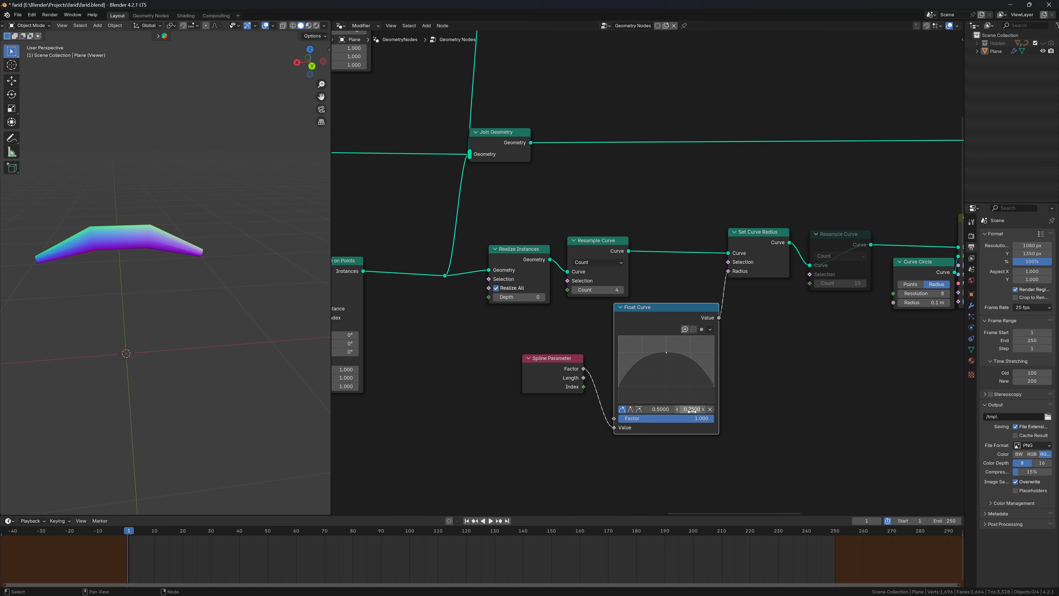
Step: Connect an Index node to the Viewer's Value, enable the wireframe overlay and examine the numbered arm mesh from the top view
middle_drag(87, 199, 138, 225)
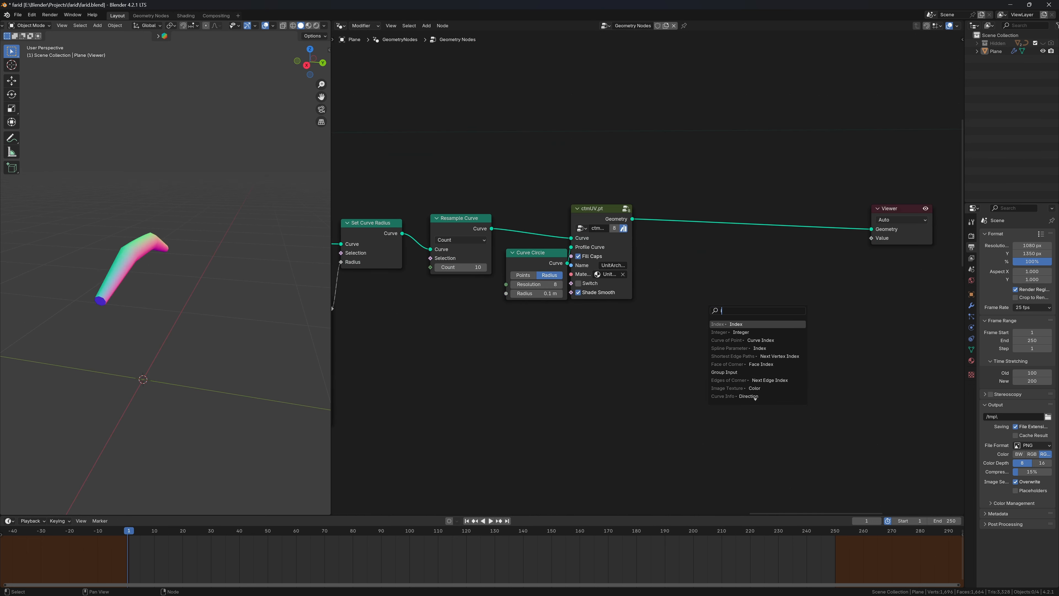
click(746, 333)
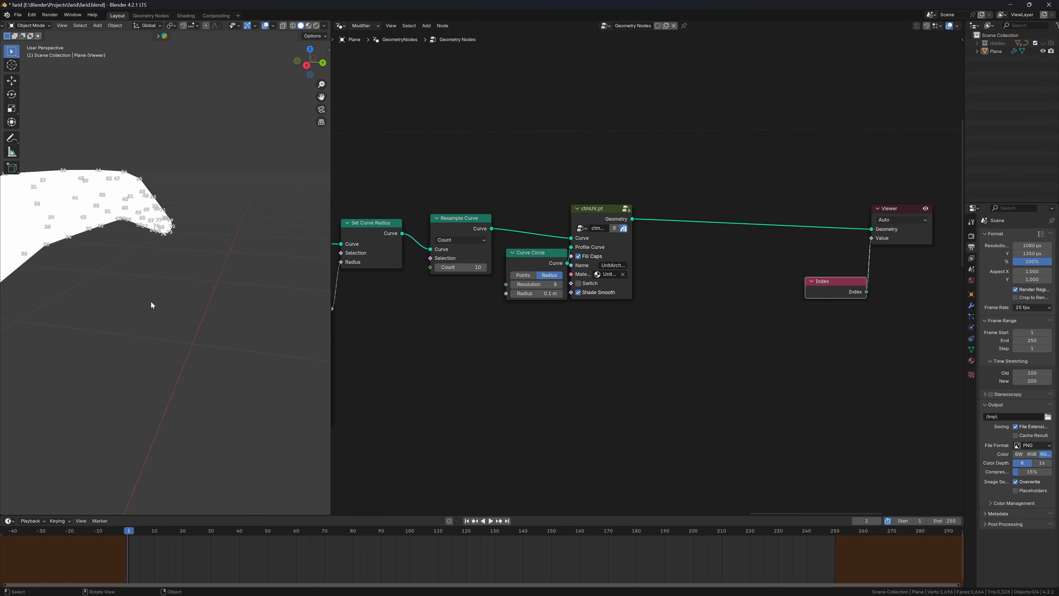
mouse_move(150, 301)
middle_down()
mouse_move(188, 299)
mouse_move(159, 302)
middle_up()
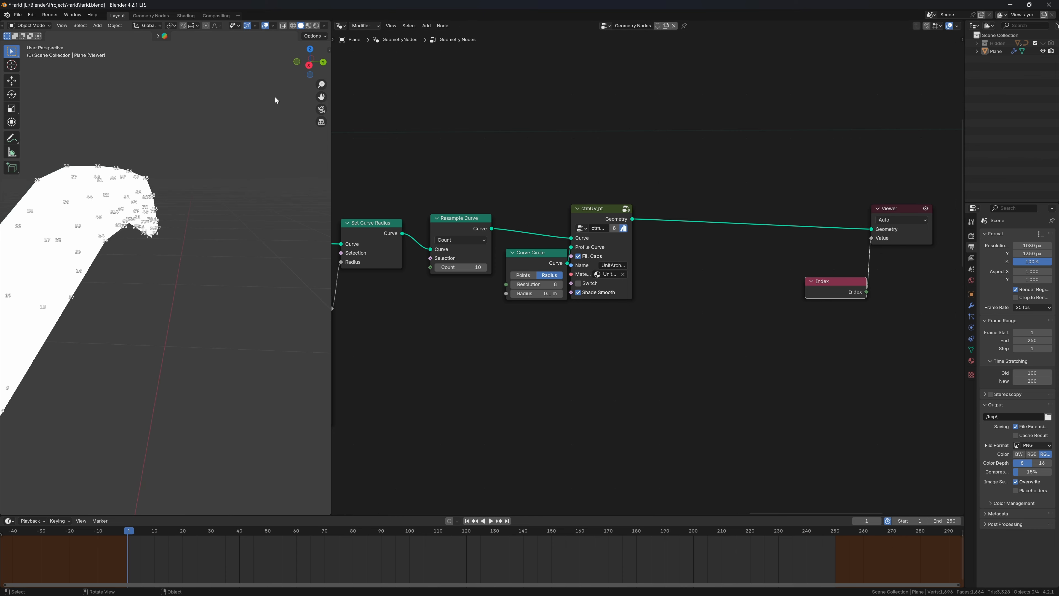
click(273, 26)
click(224, 161)
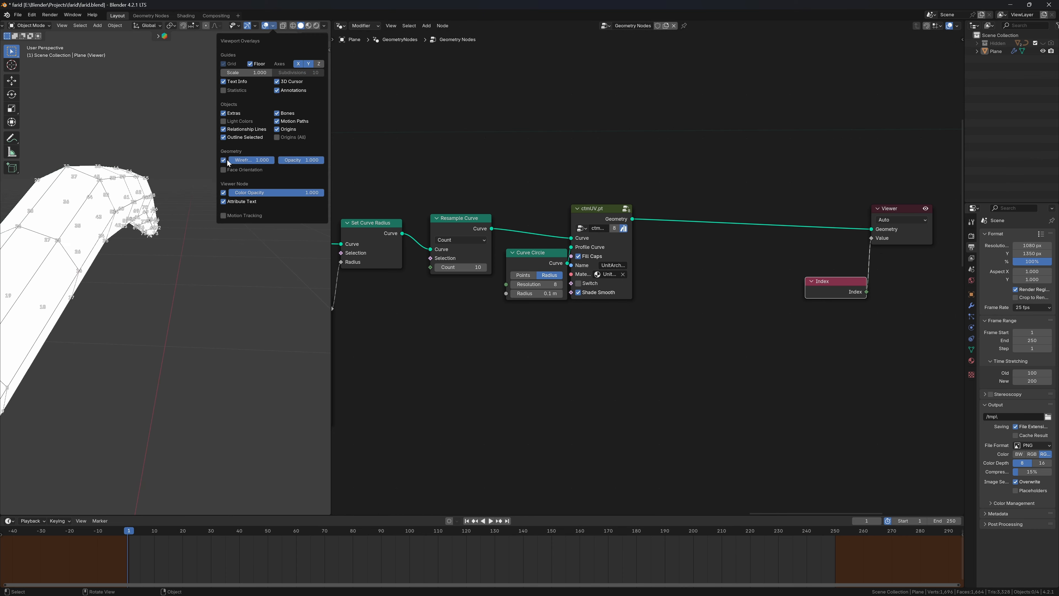
middle_drag(203, 214, 182, 248)
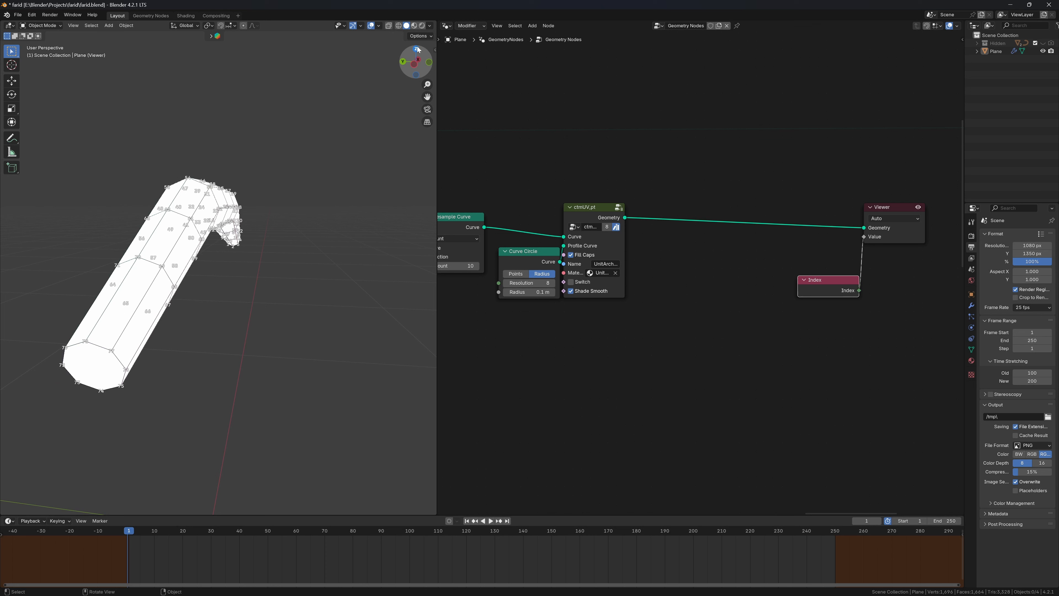
click(417, 49)
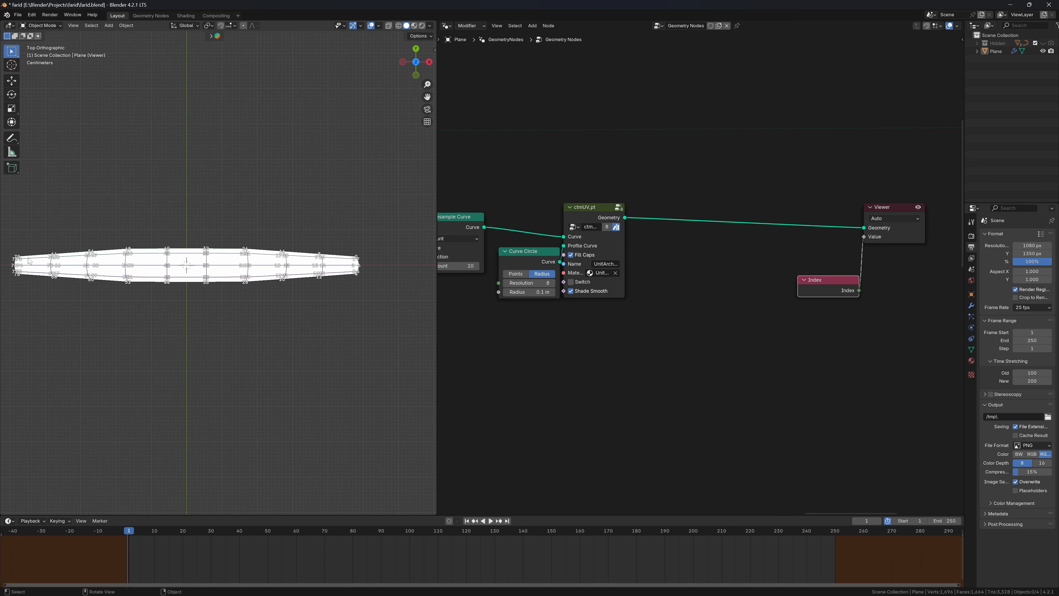
shift+middle_drag(249, 258, 291, 234)
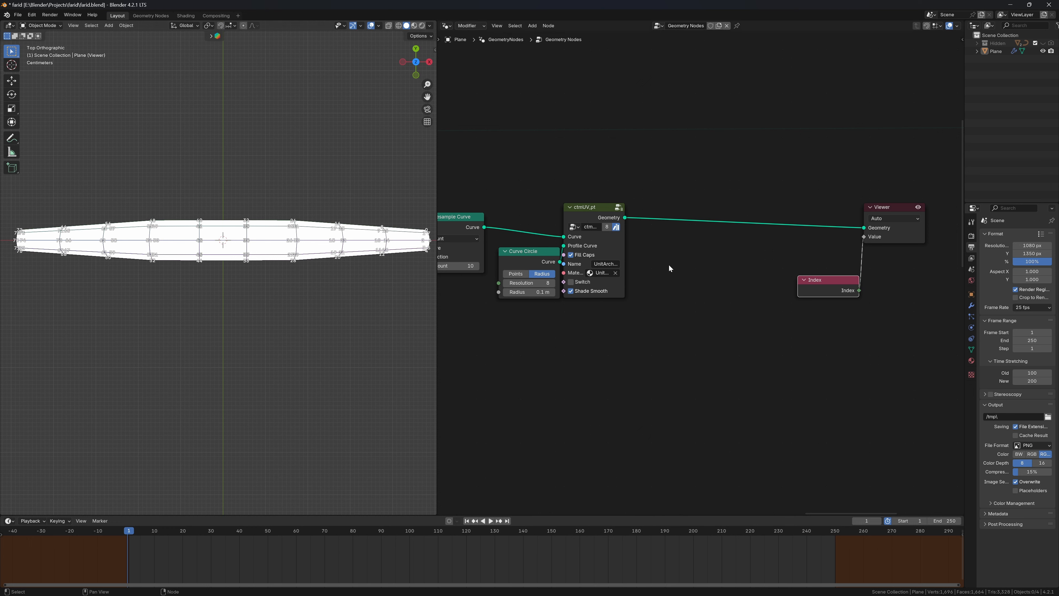
Step: Insert a Sort Elements node between the ctmUV.pt group and the Viewer
key(shift+a)
text(sort)
key(Return)
click(646, 202)
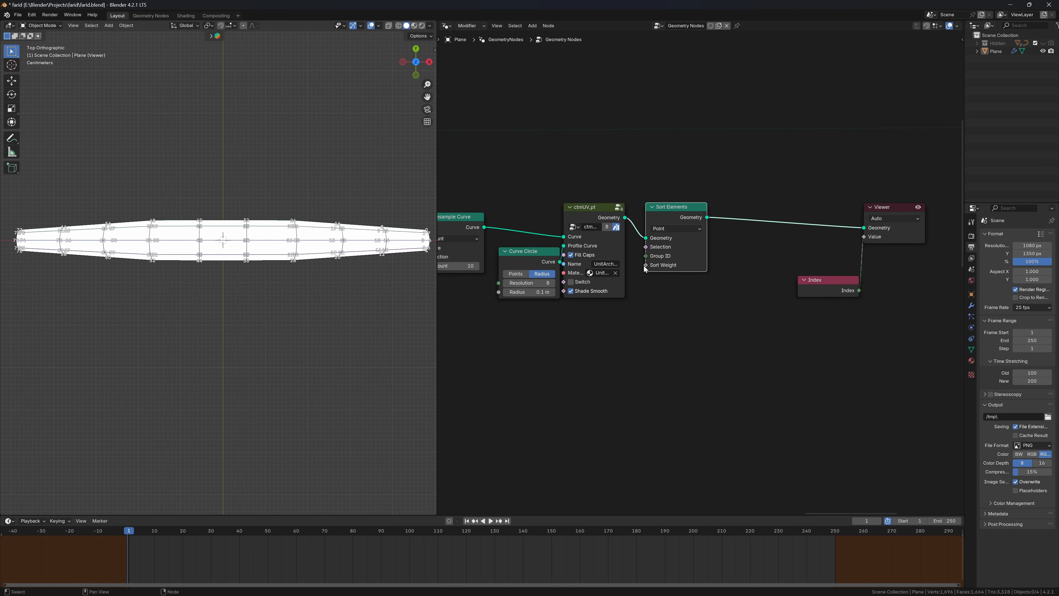
Step: Drive Sort Elements' Sort Weight with a Position node through the X output of Separate XYZ and inspect the reordered indices
drag(644, 266, 549, 306)
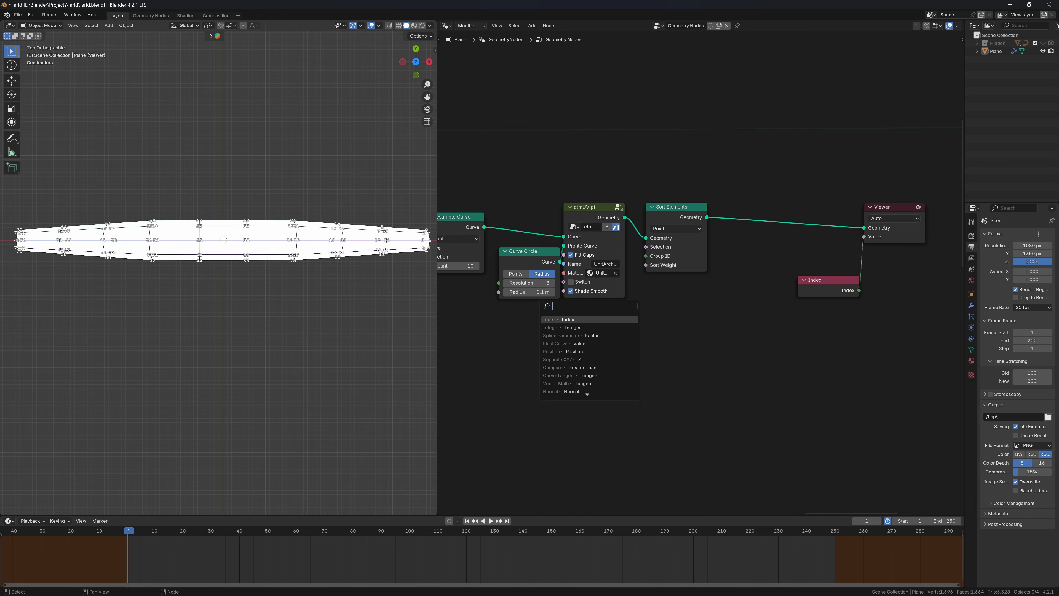
text(x)
key(Return)
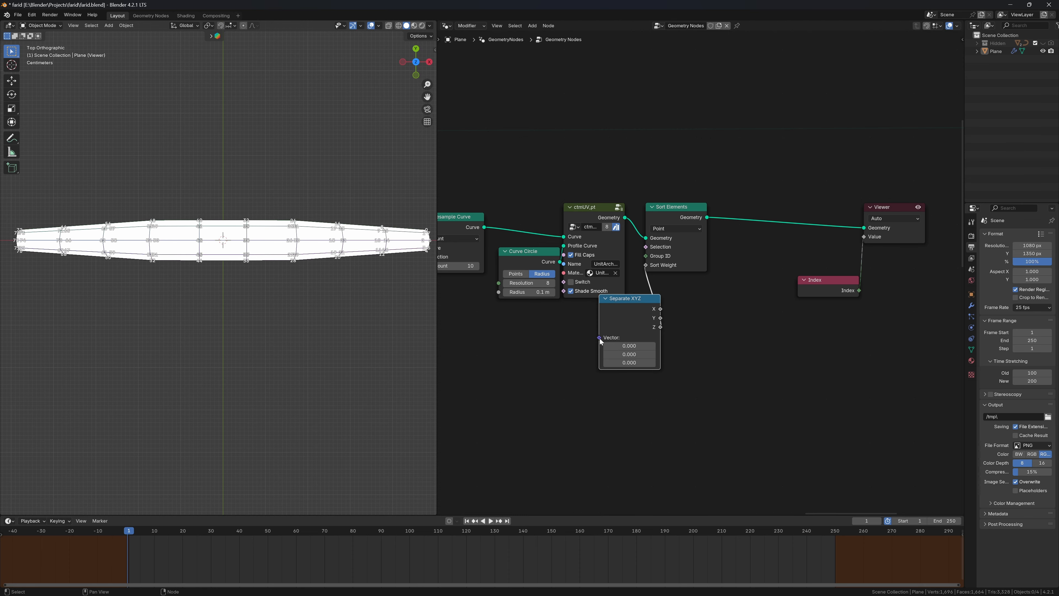
drag(600, 338, 519, 353)
click(504, 406)
middle_drag(349, 260, 419, 175)
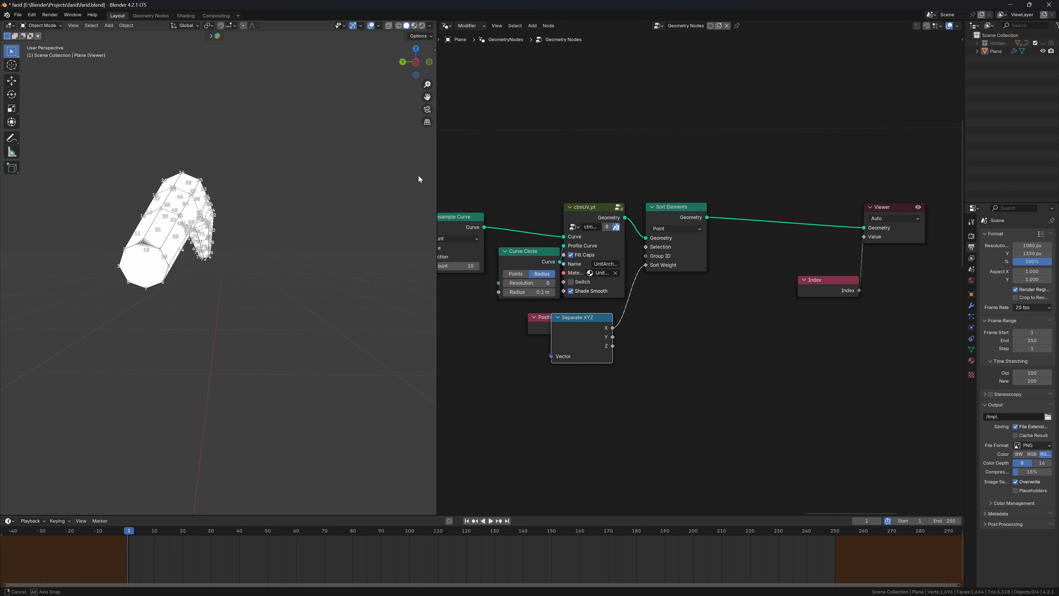
drag(584, 318, 594, 316)
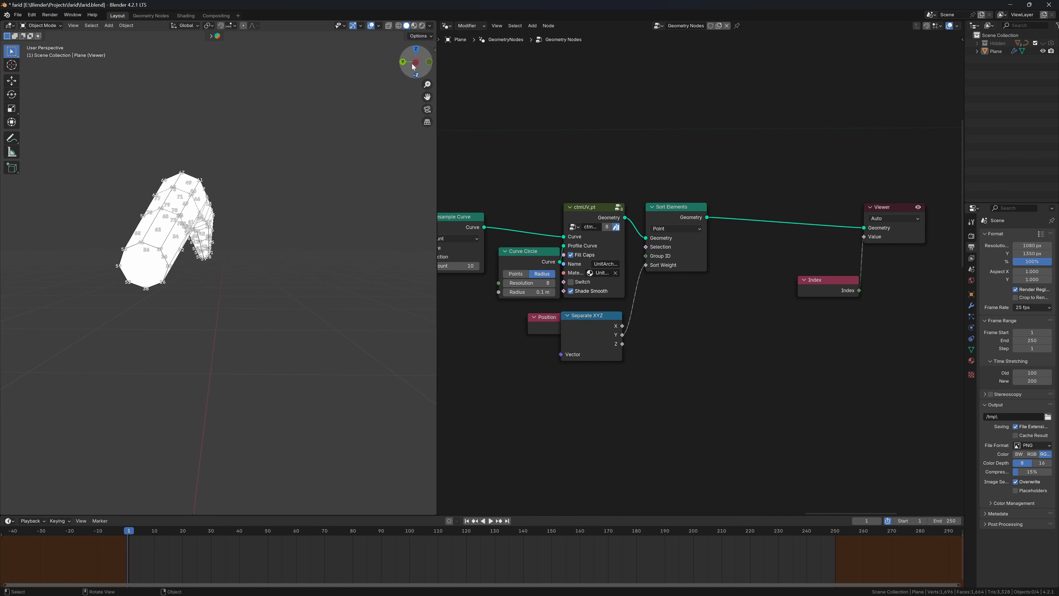
click(412, 49)
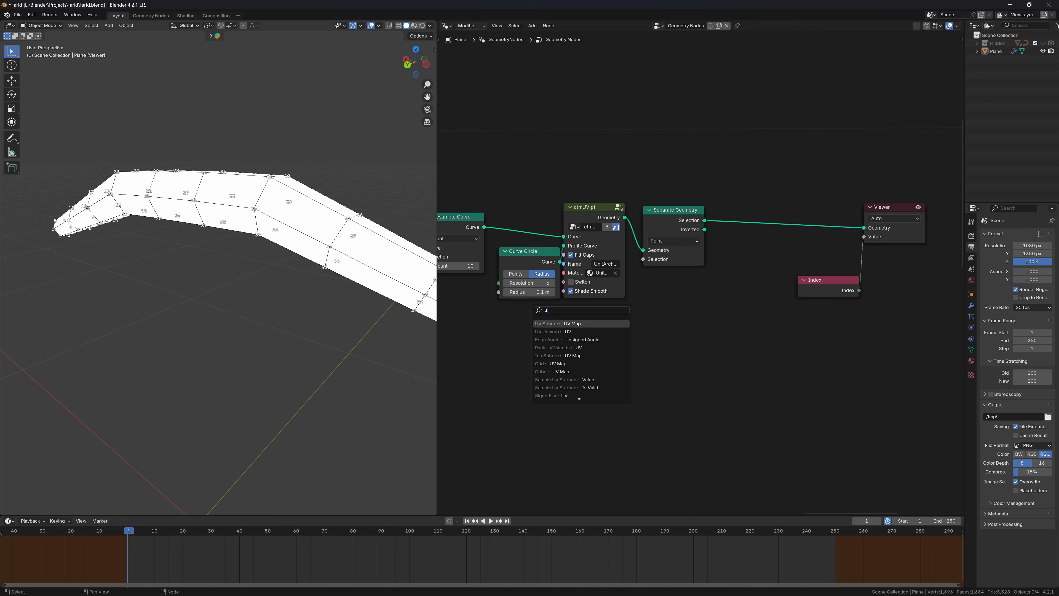
Step: Add a Greater Than comparison to Separate Geometry's Selection input and set its data type to Float
key(BackSpace)
text(great)
key(Return)
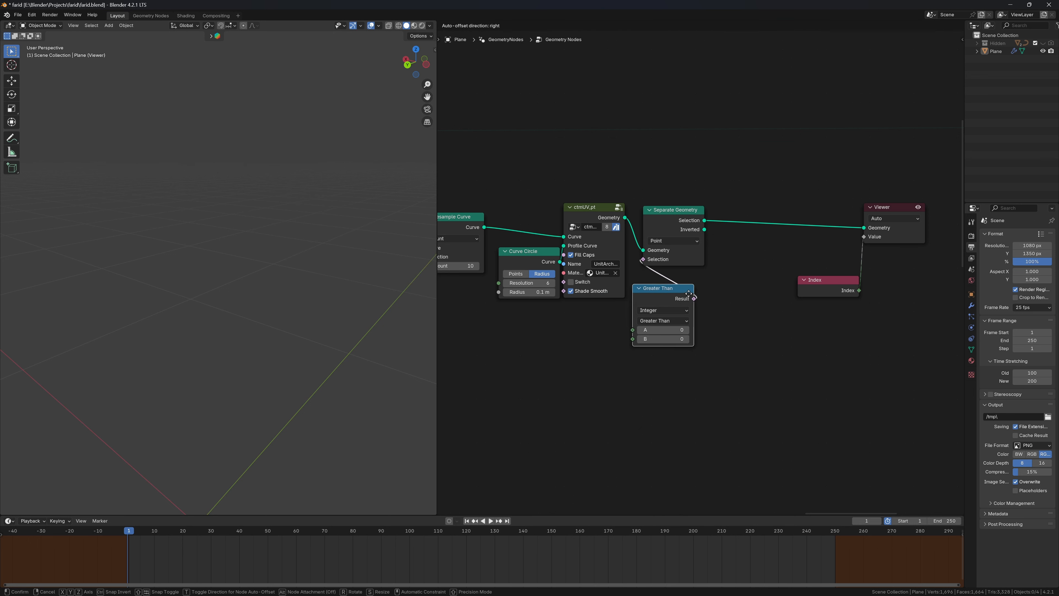
click(704, 278)
click(692, 296)
click(686, 311)
Step: Connect an Edge Angle node's Unsigned Angle to input A of the Greater Than node
drag(649, 315, 543, 321)
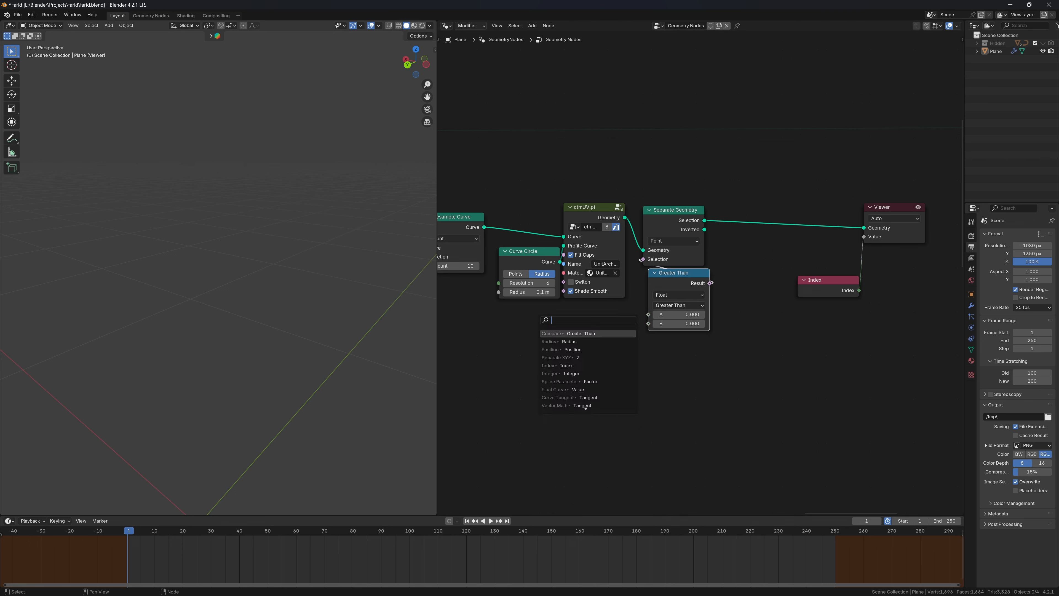
text(edge)
key(Return)
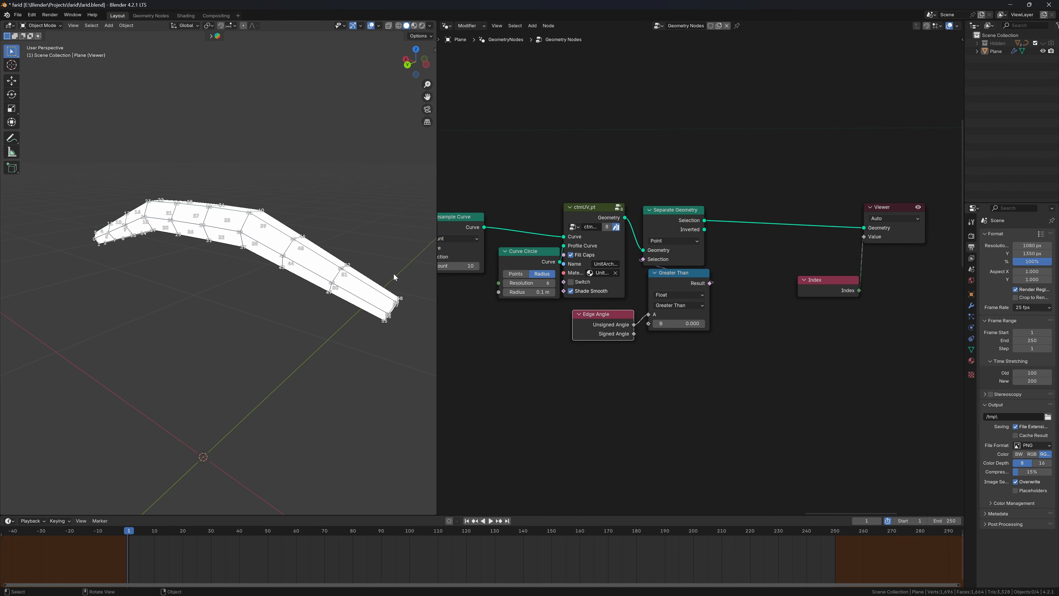
middle_drag(394, 274, 353, 261)
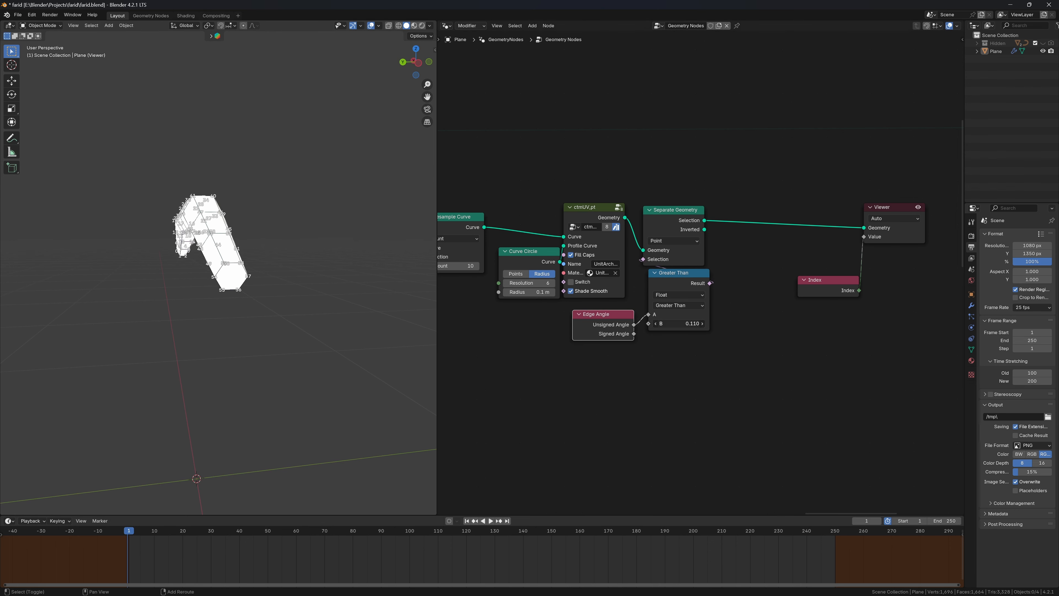
Step: Set the Greater Than node's B threshold to 0.230 and switch Separate Geometry's domain to Face after trying Edge
drag(679, 324, 698, 324)
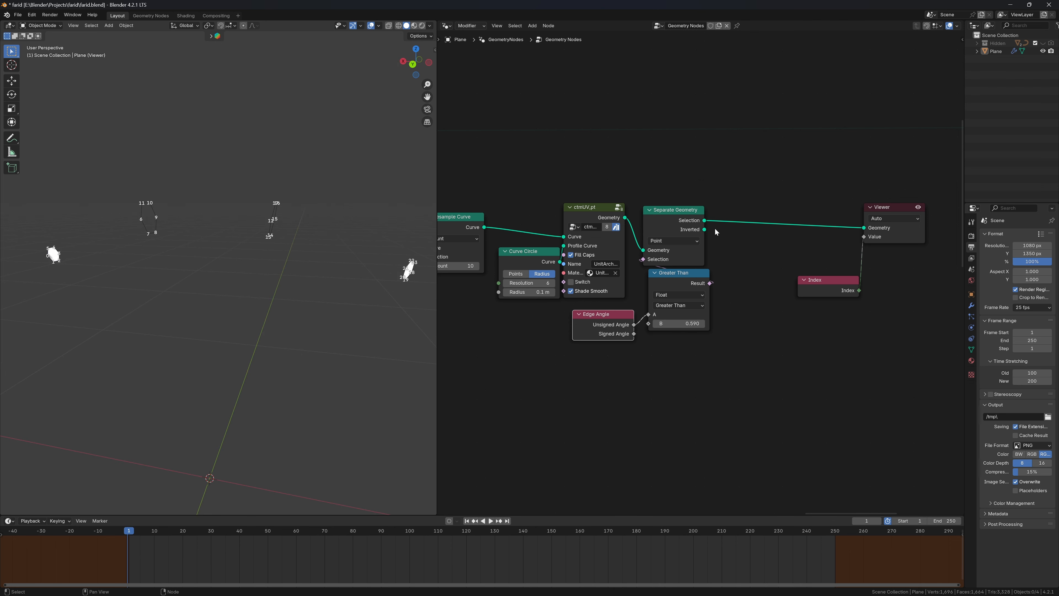
click(696, 242)
click(690, 271)
drag(681, 324, 666, 324)
middle_drag(343, 267, 225, 276)
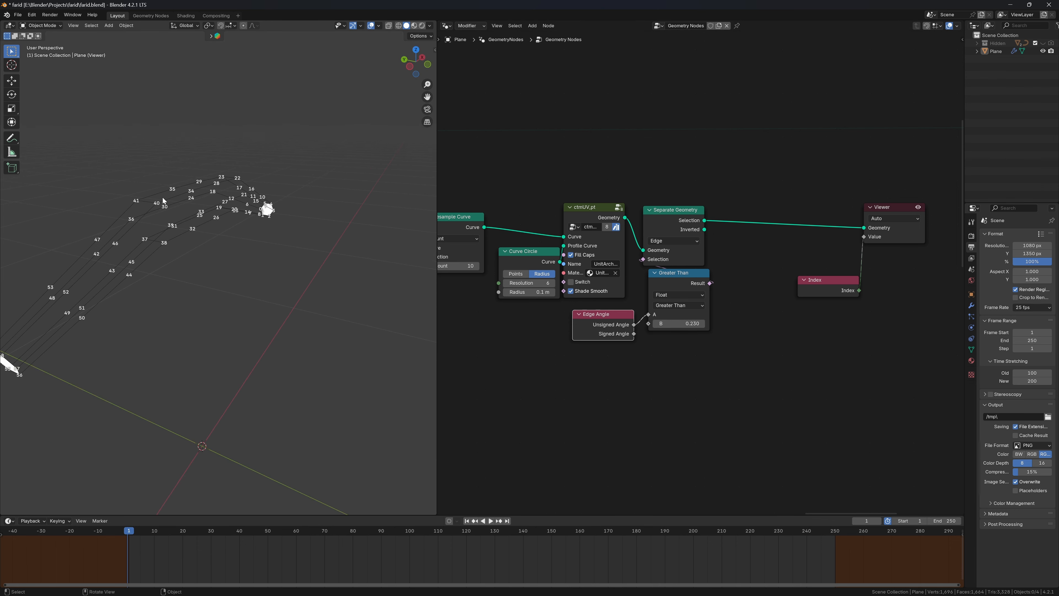
click(680, 243)
click(676, 279)
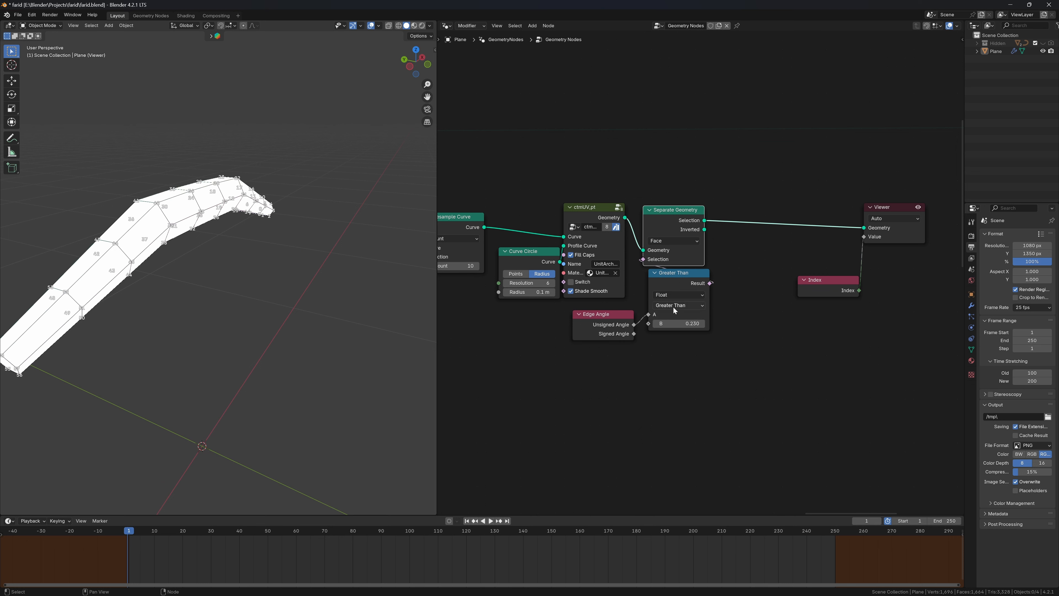
Step: Set the Greater Than node's B threshold to 0.540 and switch Separate Geometry's domain to Edge after trying Point
mouse_move(680, 324)
mouse_down()
mouse_move(705, 323)
mouse_move(693, 324)
mouse_up()
click(684, 245)
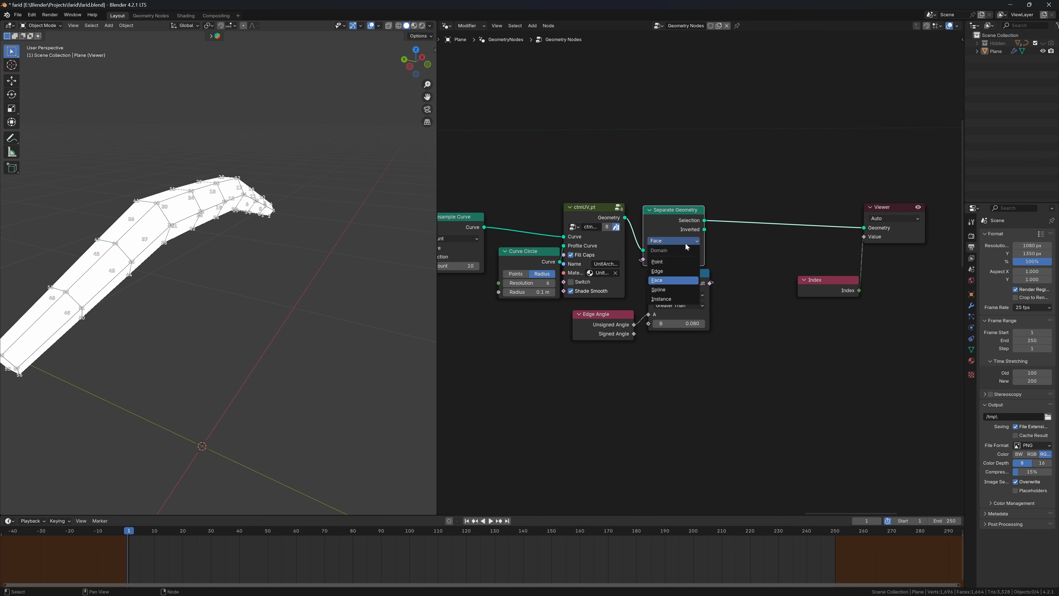
click(682, 259)
click(677, 241)
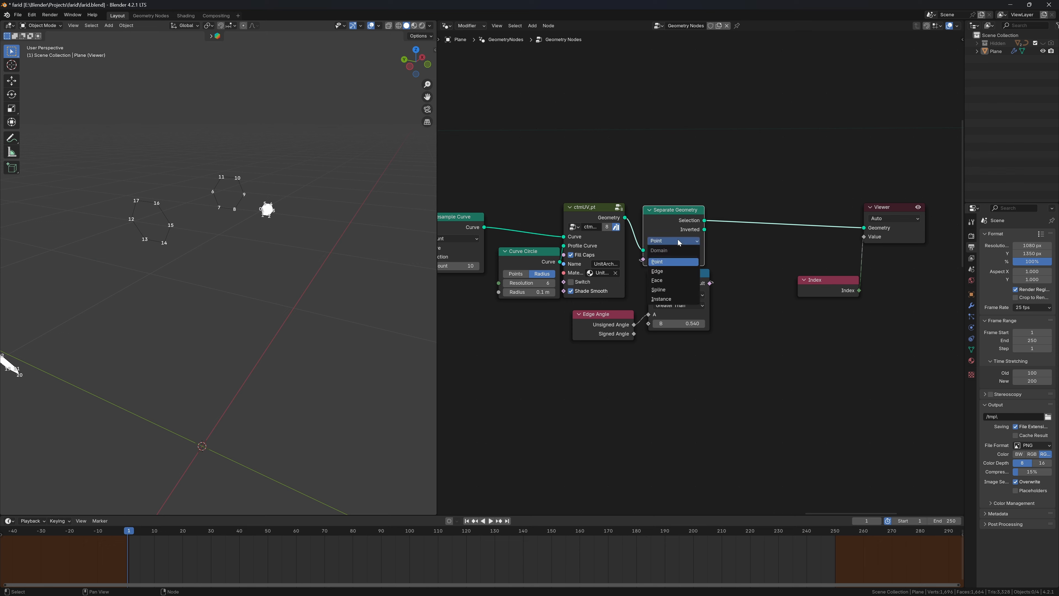
click(673, 269)
middle_drag(378, 208, 200, 222)
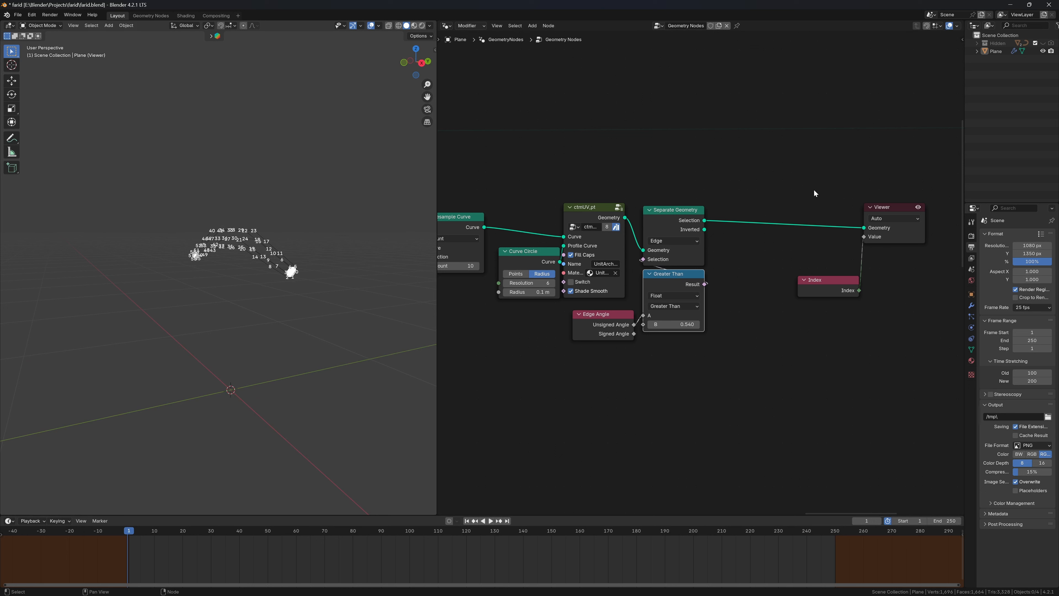
Step: Insert a Delete Geometry node between Separate Geometry and the Viewer and set its mode to Only Faces
key(shift+a)
mouse_move(753, 261)
text(del)
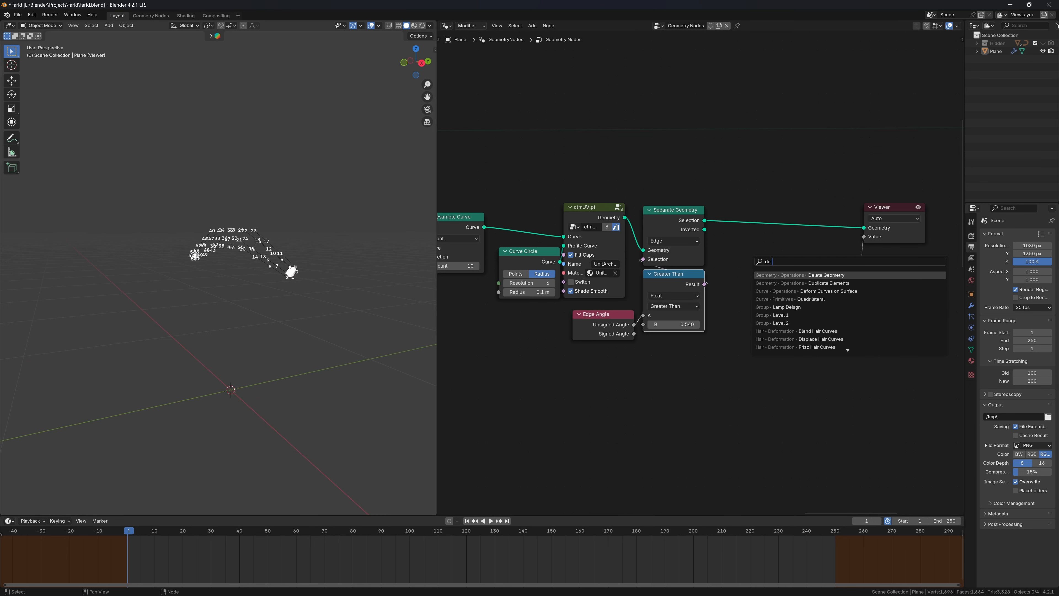
key(Return)
click(753, 229)
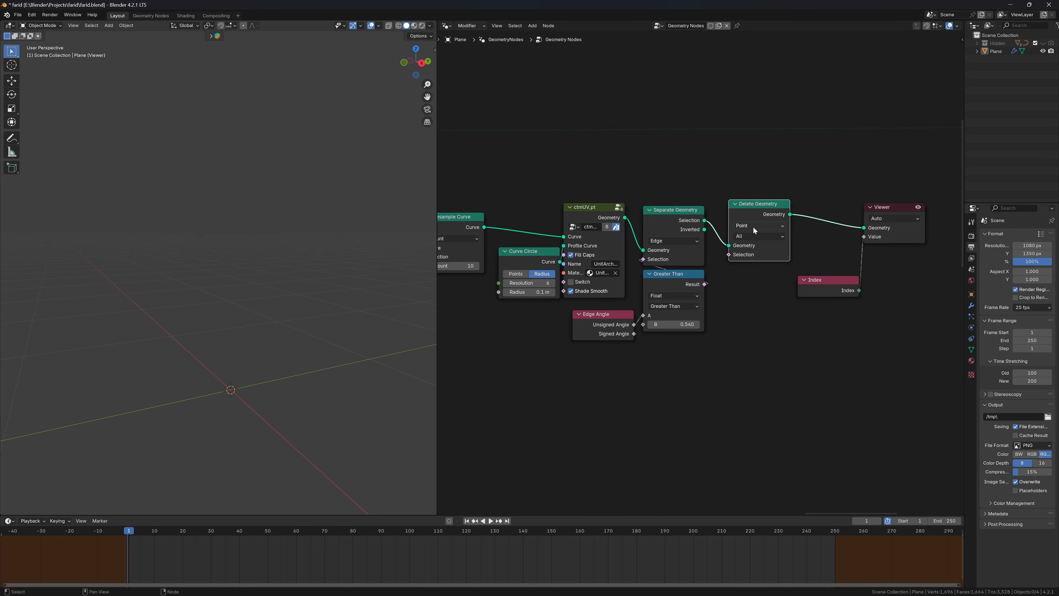
click(750, 237)
click(758, 275)
middle_drag(147, 269, 180, 271)
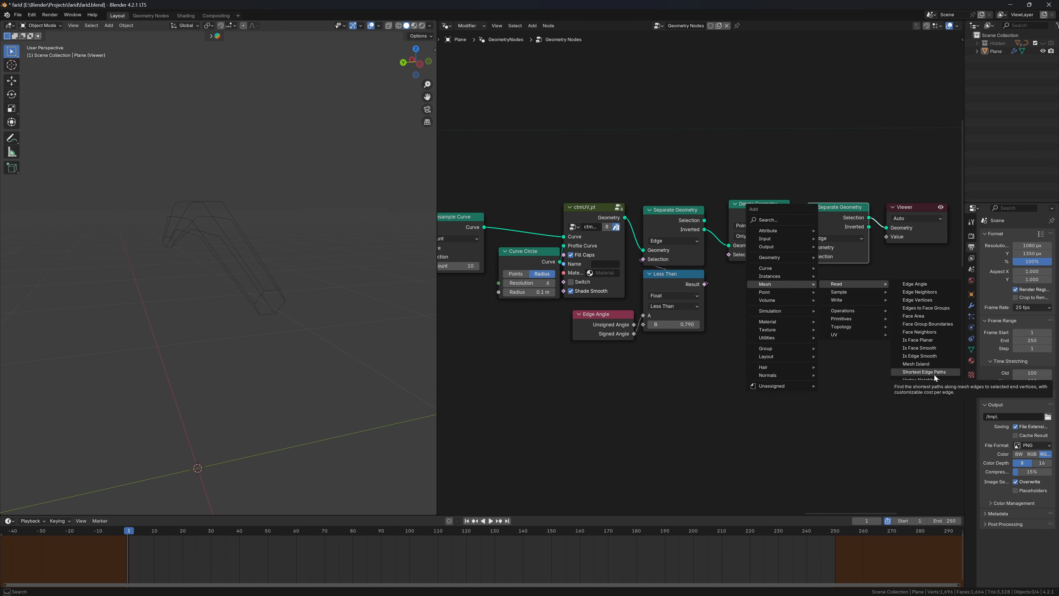
Step: Add a Vertex Neighbors node, compare its Vertex Count with an Integer Greater Than node, and link the Result to the second Separate Geometry's Selection
click(923, 379)
click(784, 295)
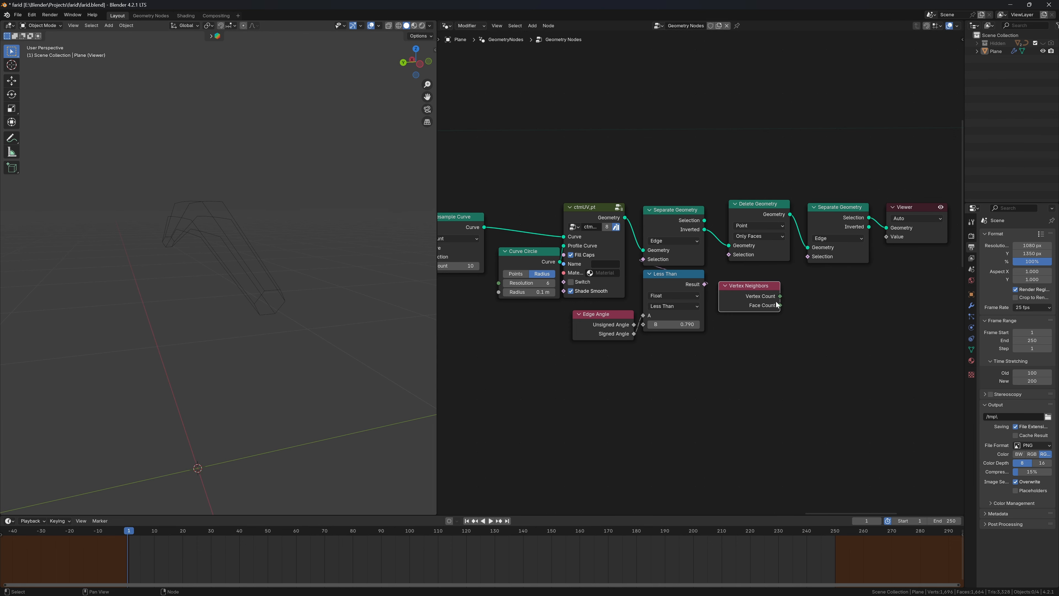
drag(784, 295, 803, 302)
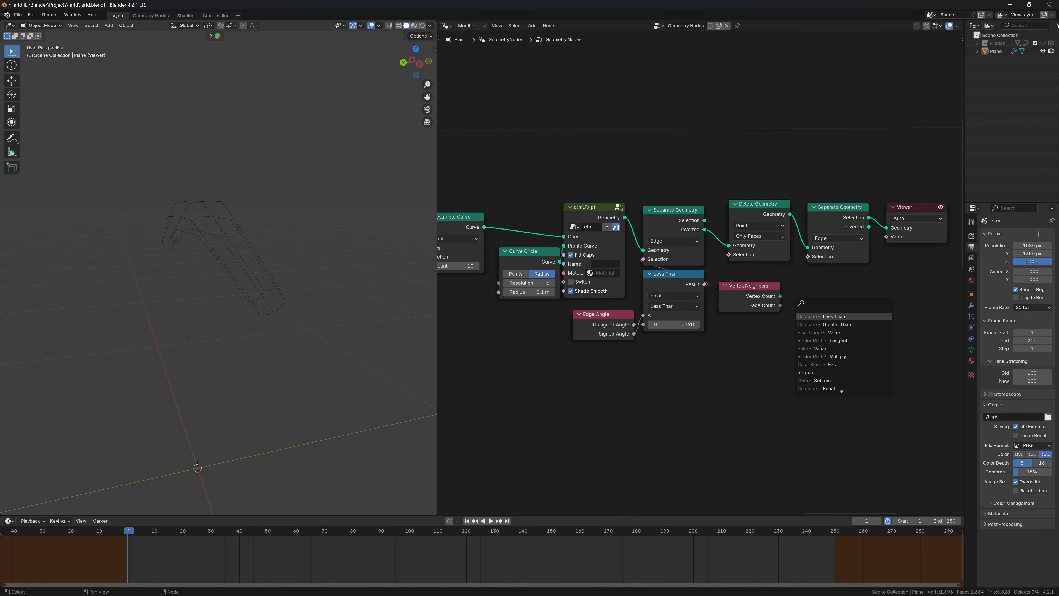
click(837, 324)
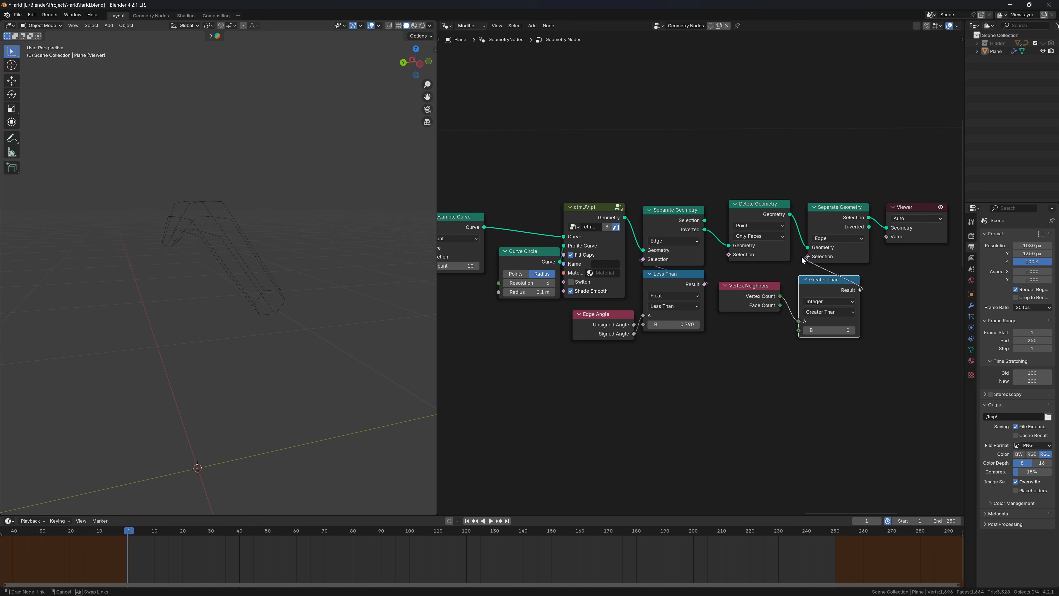
Step: Set the second Separate Geometry's domain to Point and the Vertex Count comparison's B value to 2
click(833, 239)
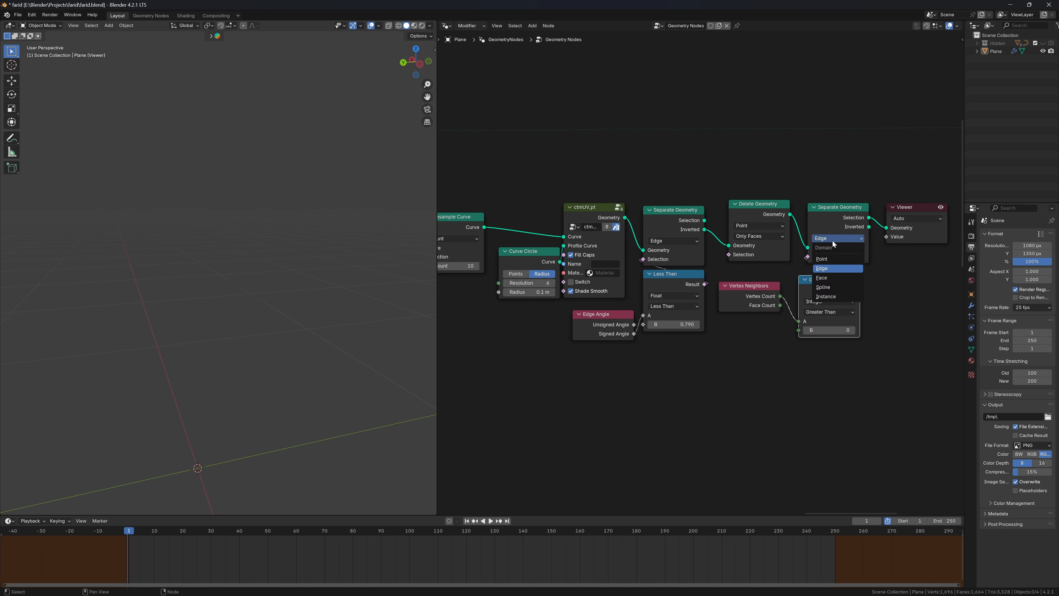
click(853, 330)
middle_drag(175, 233, 317, 228)
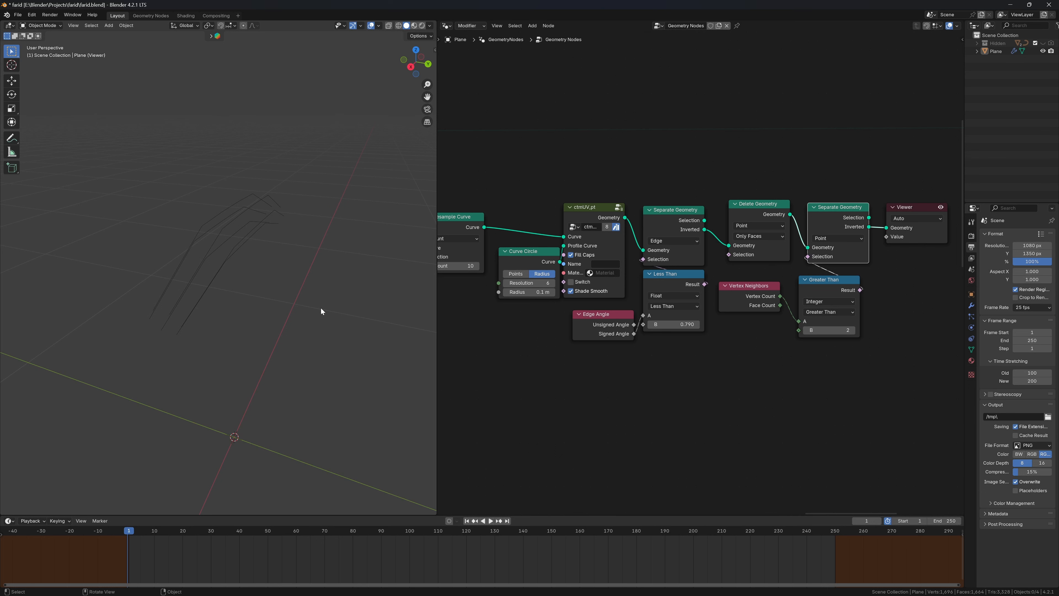
middle_drag(321, 308, 332, 283)
Step: Move the Viewer away from Separate Geometry and feed an Index node into its Value to inspect the inverted geometry's point indices
middle_drag(841, 220, 605, 194)
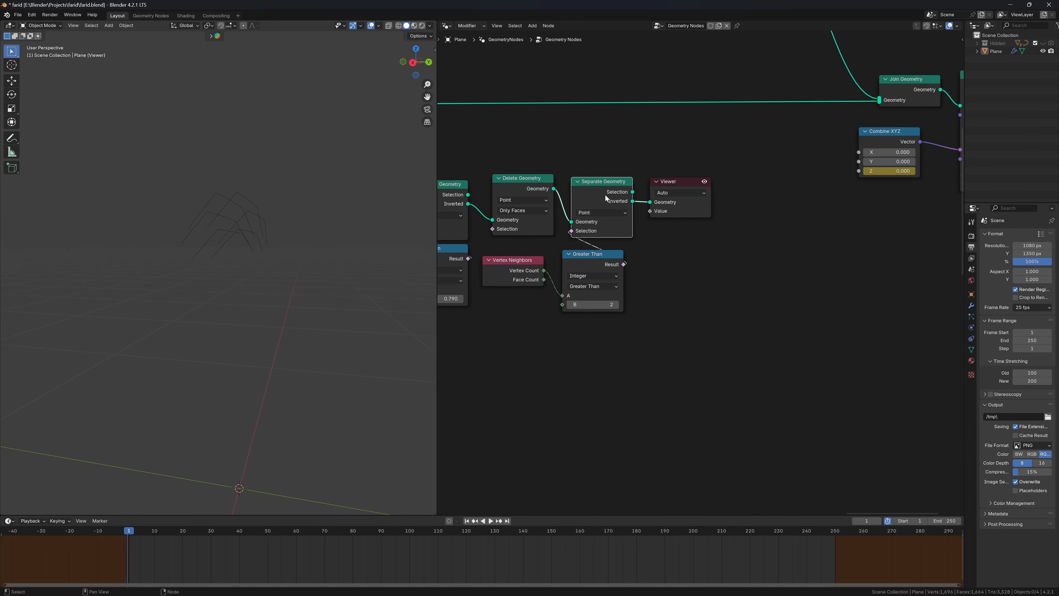
drag(663, 207, 730, 236)
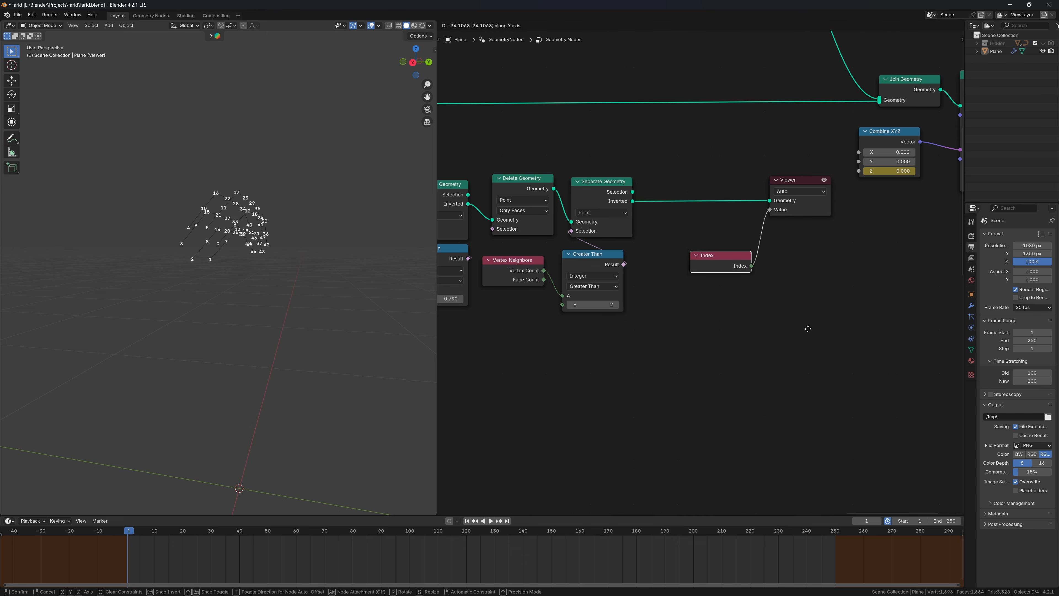
click(807, 193)
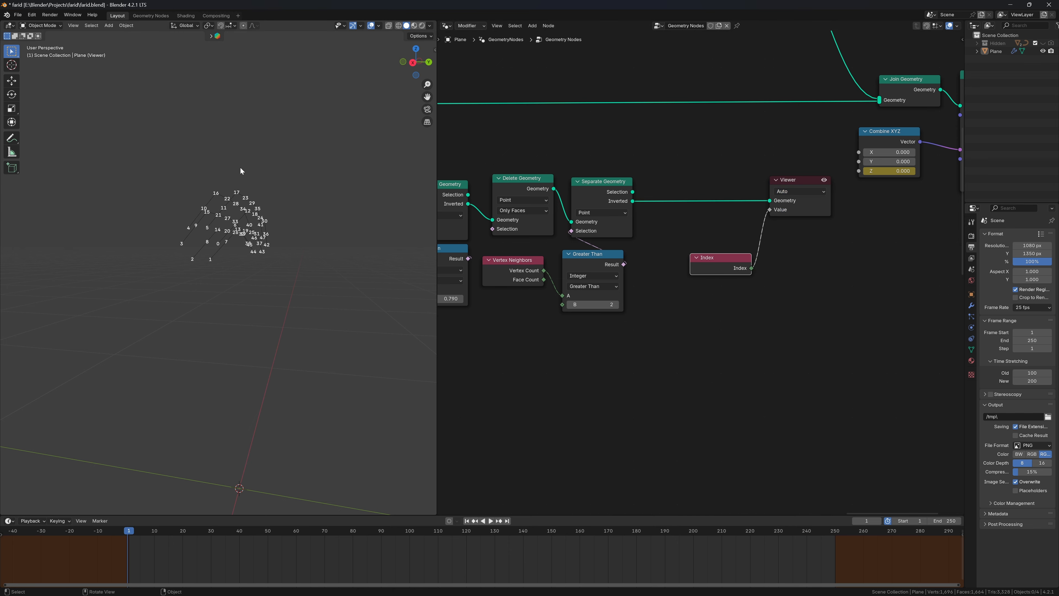
middle_drag(240, 168, 210, 202)
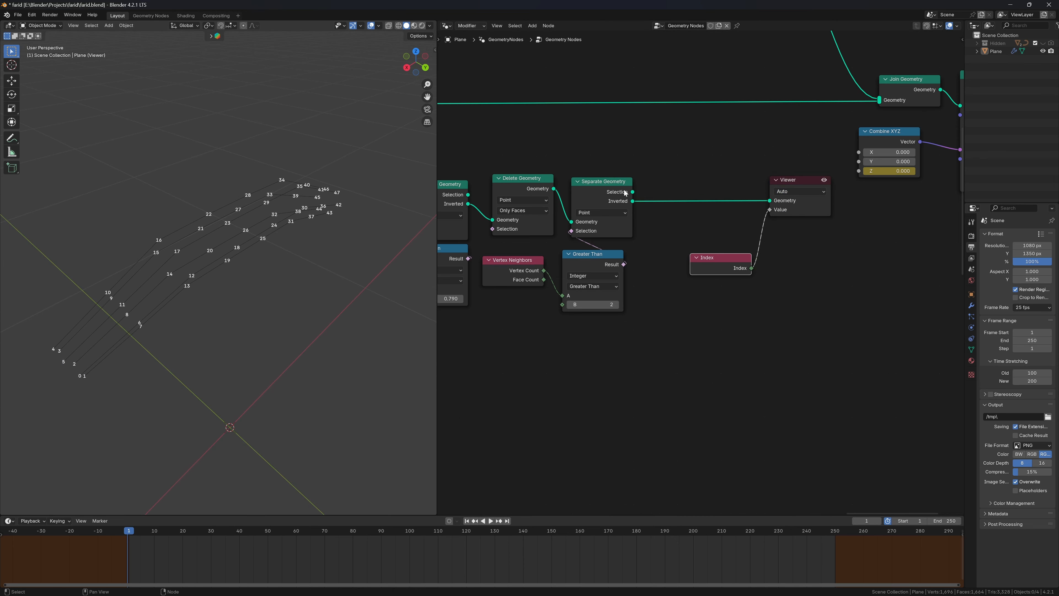
Step: Insert a Sort Elements node before the Viewer, weighted by the Position's X component through Separate XYZ, and inspect the indices
scroll(551, 174, down, 1)
key(shift+a)
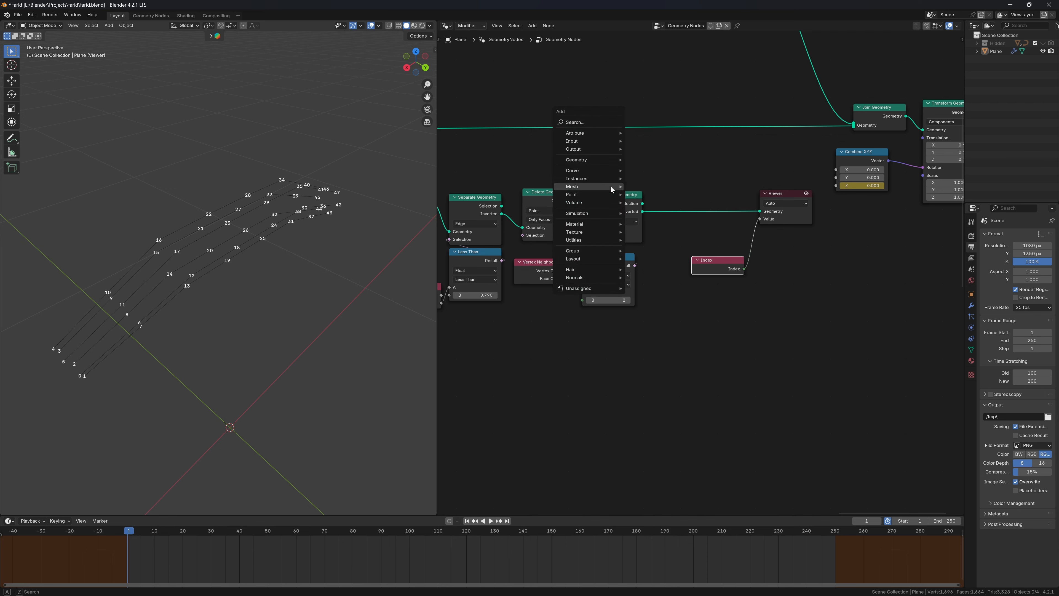
mouse_move(611, 189)
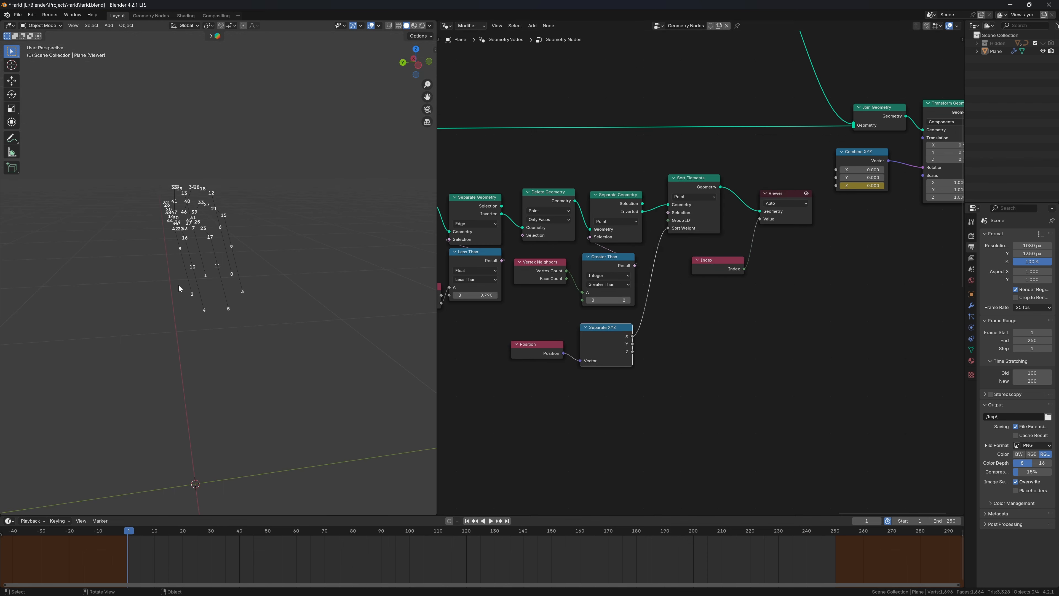
middle_drag(268, 299, 53, 276)
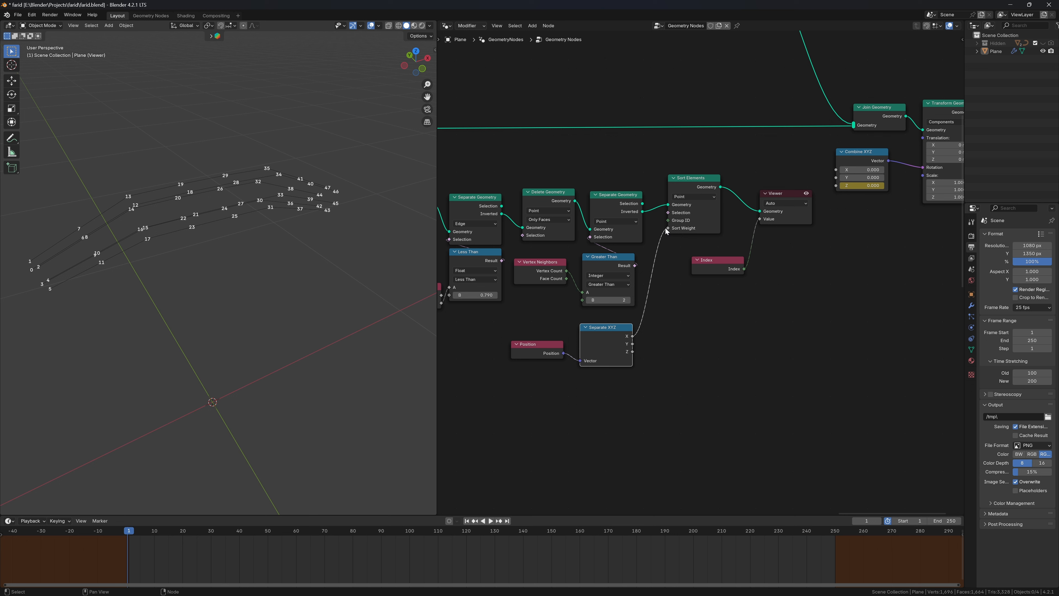
Step: Drive Sort Elements' Sort Weight with Separate XYZ's Y output instead and inspect the reordered indices
drag(632, 344, 693, 243)
key(Escape)
drag(633, 344, 669, 228)
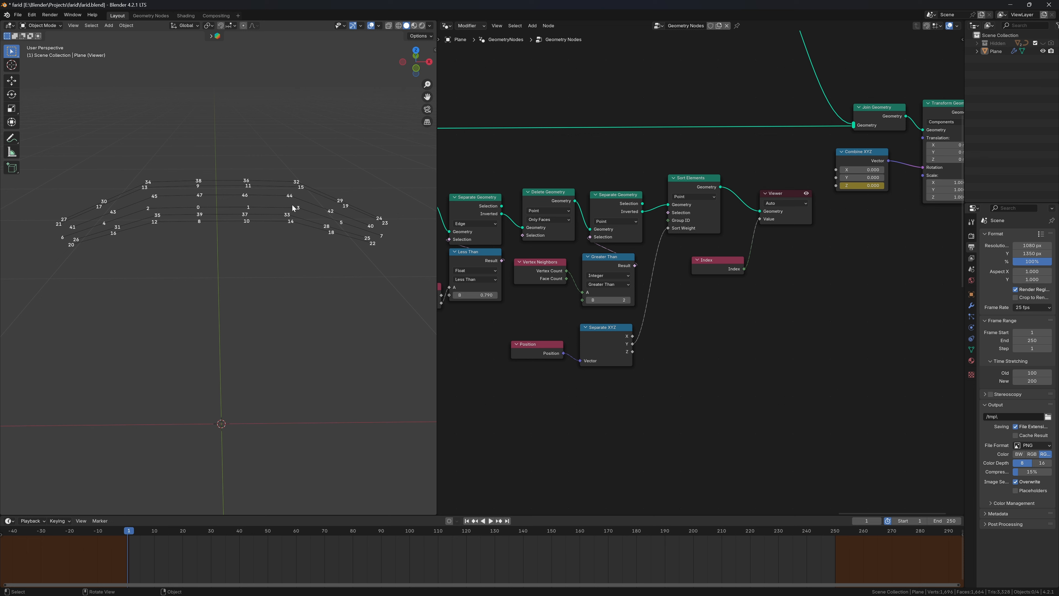
middle_drag(292, 205, 413, 202)
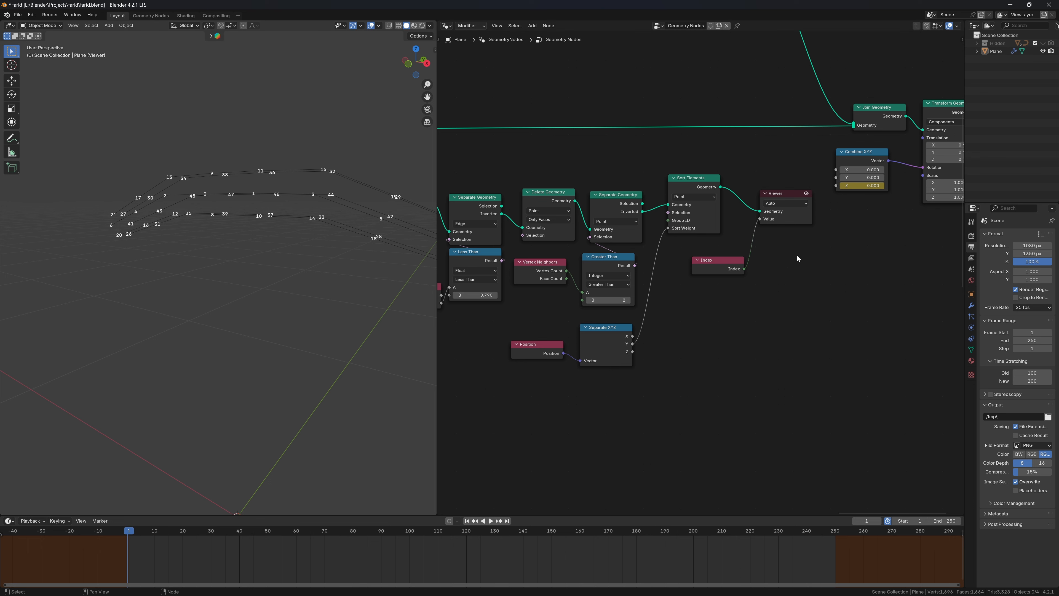
Step: Move the Viewer and its Index node below the node chain and connect a second Viewer to Sort Elements' Geometry output
click(741, 267)
drag(789, 222, 828, 297)
drag(717, 268, 809, 317)
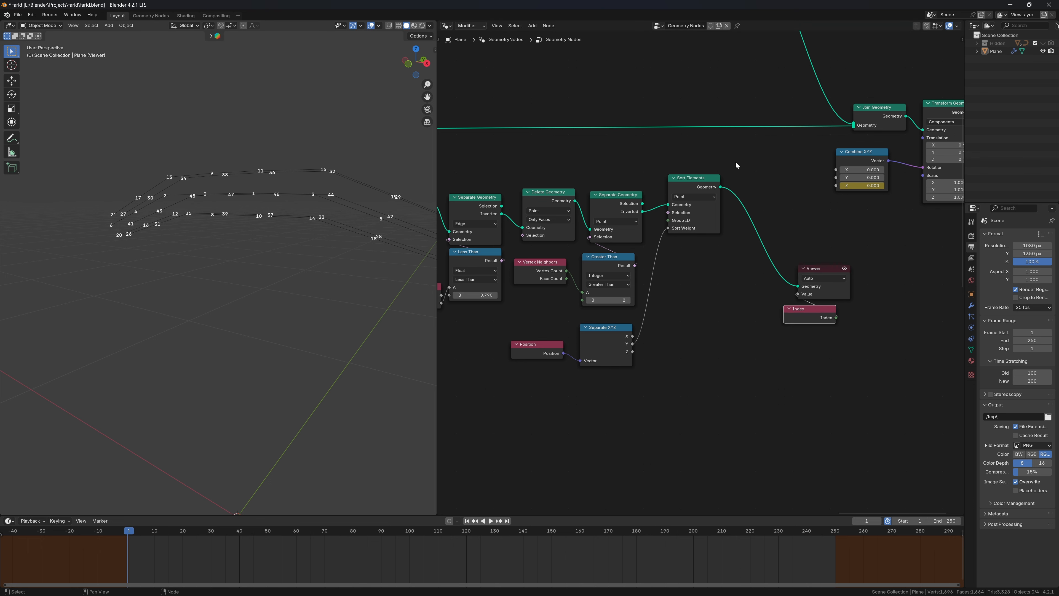
click(719, 192)
drag(721, 187, 857, 236)
click(880, 251)
click(860, 233)
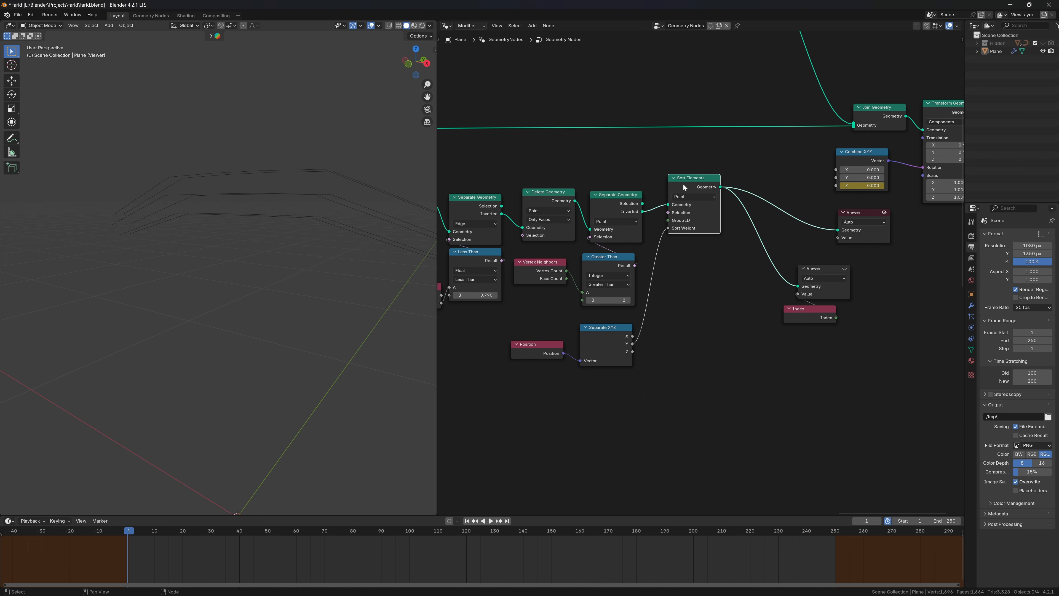
Step: Place a duplicate Separate Geometry between Sort Elements and the new Viewer, and feed its Selection from an Add math node
click(631, 203)
key(shift+d)
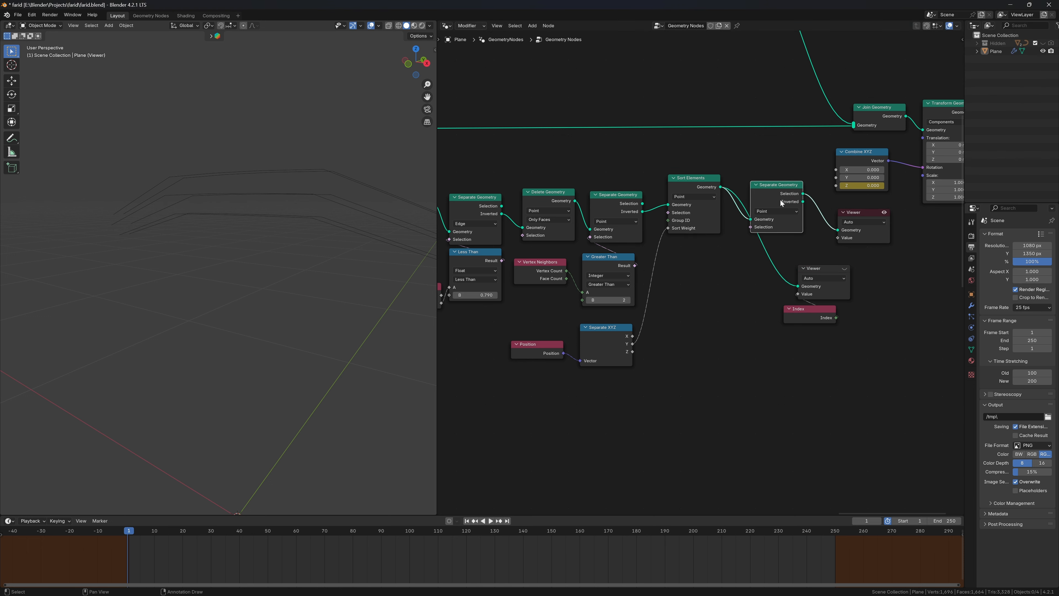
click(797, 171)
drag(667, 228, 653, 273)
text(MA)
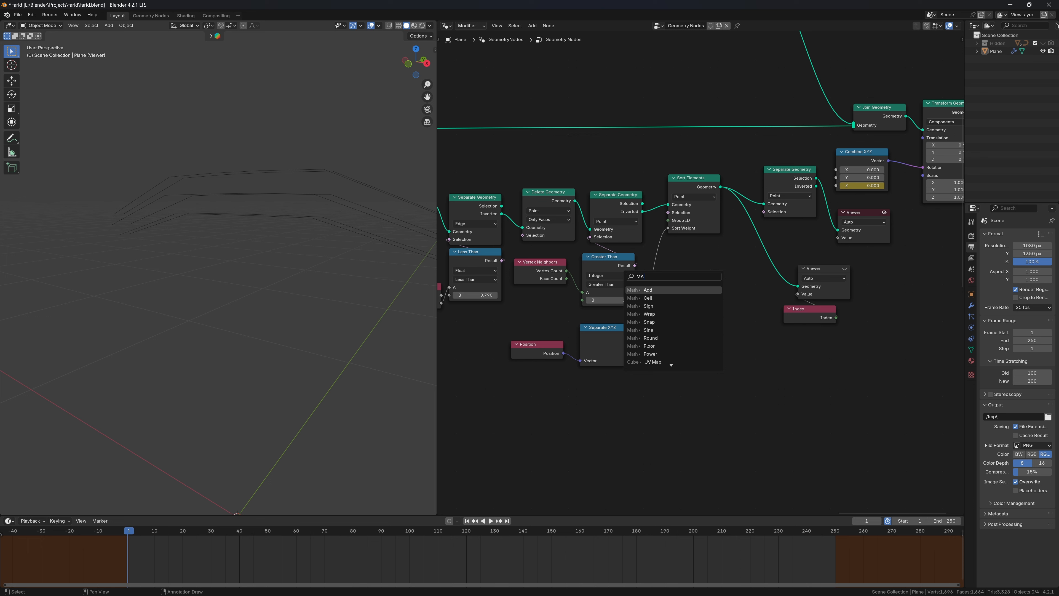
key(Return)
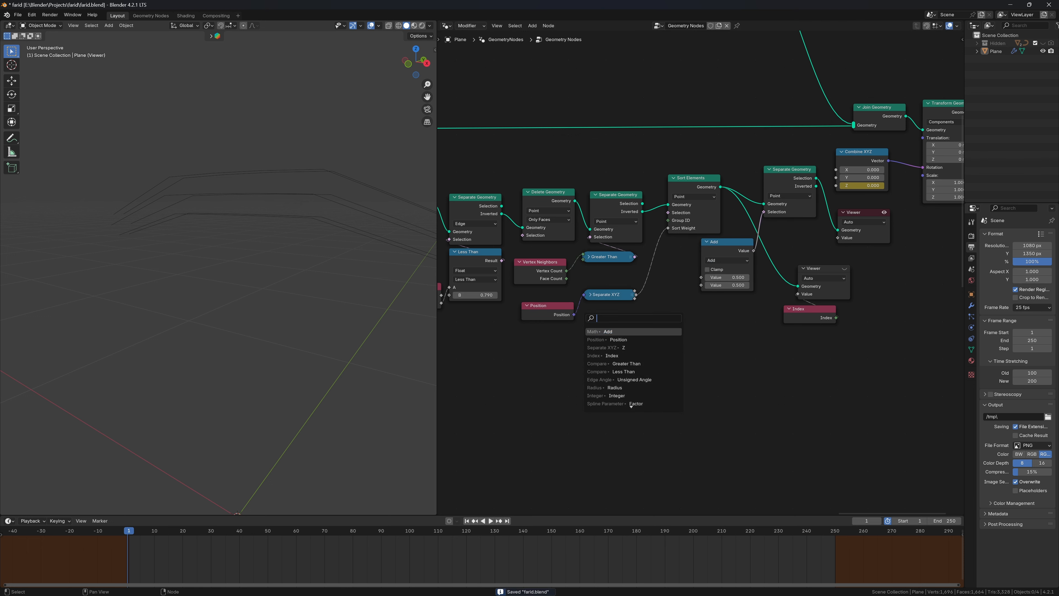
Step: Feed a Greater Than comparison into the Add node's first Value and set its data type to Integer
text(GREA)
key(Return)
click(680, 317)
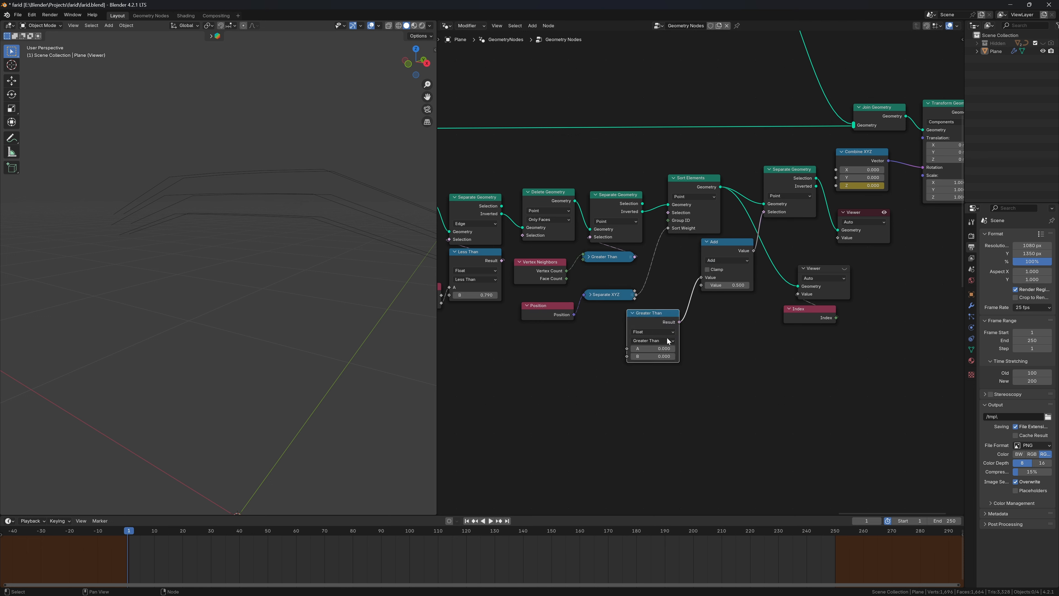
click(667, 333)
click(639, 355)
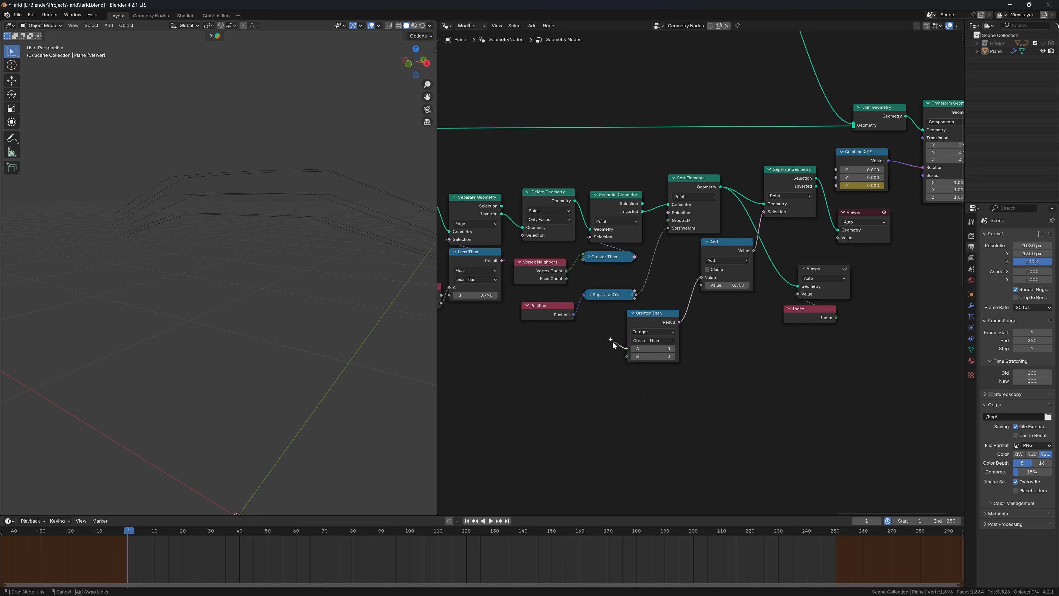
Step: Change the new comparison to Less Than with B set to 7, and connect an Index node to its A input
click(651, 340)
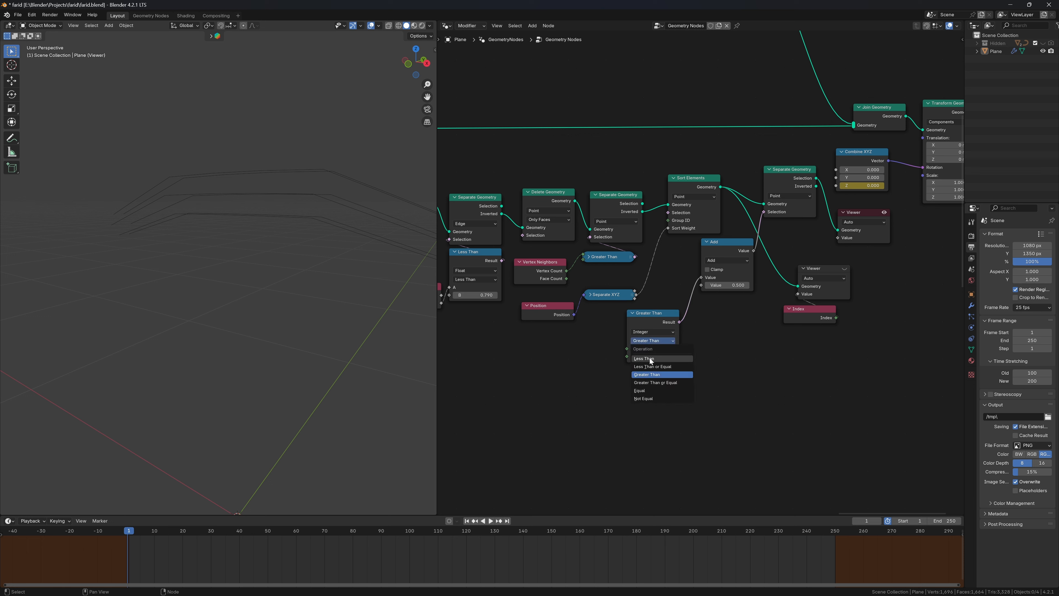
click(649, 360)
click(650, 357)
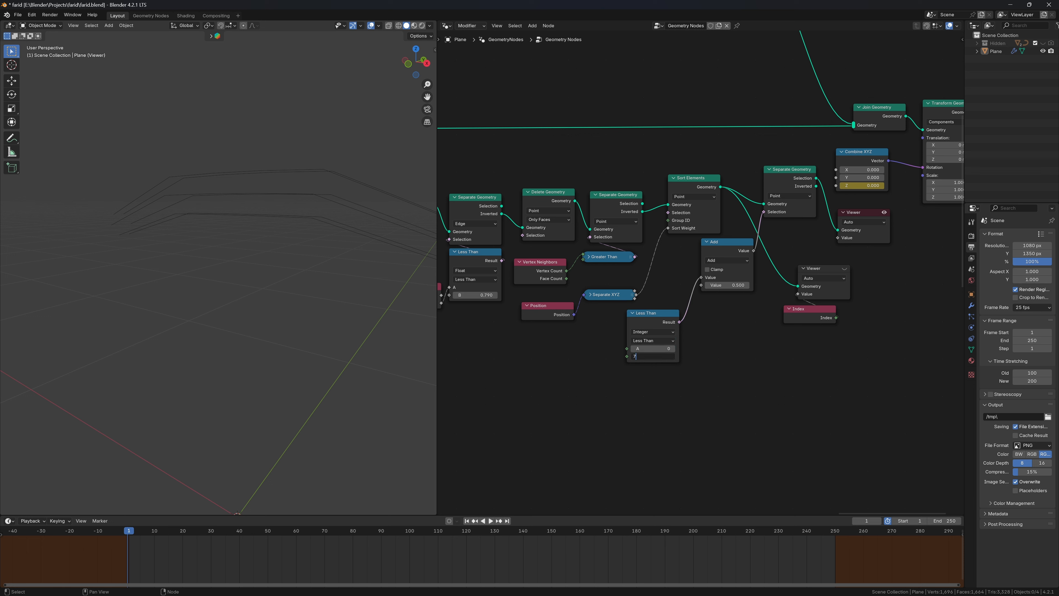
key(Return)
key(shift+a)
text(I)
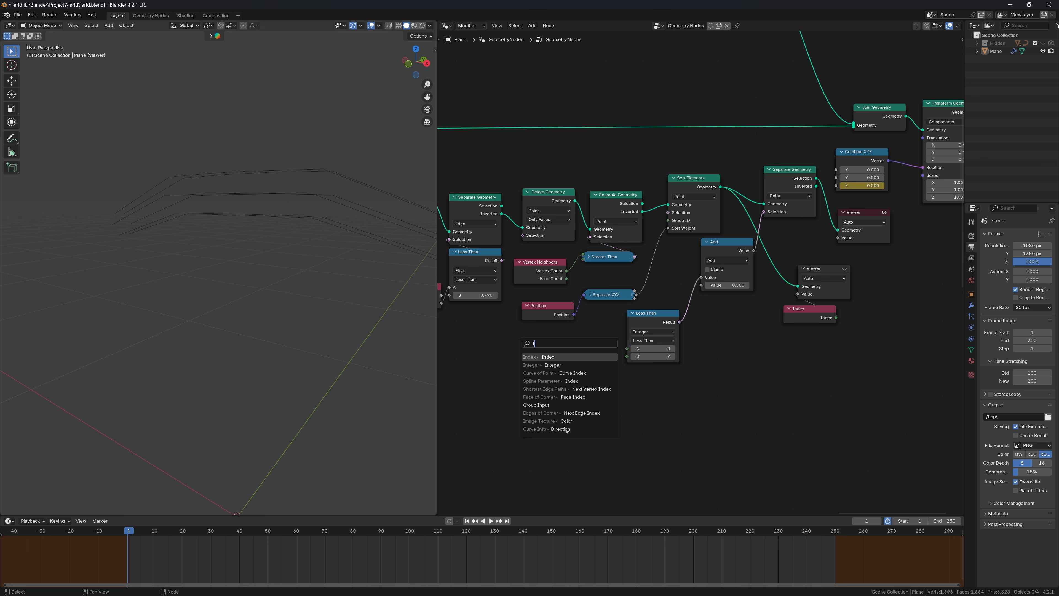
key(Return)
Step: Mute and unmute the Add node to compare the separated lines in the viewport
click(750, 244)
key(m)
middle_drag(340, 228, 264, 245)
key(m)
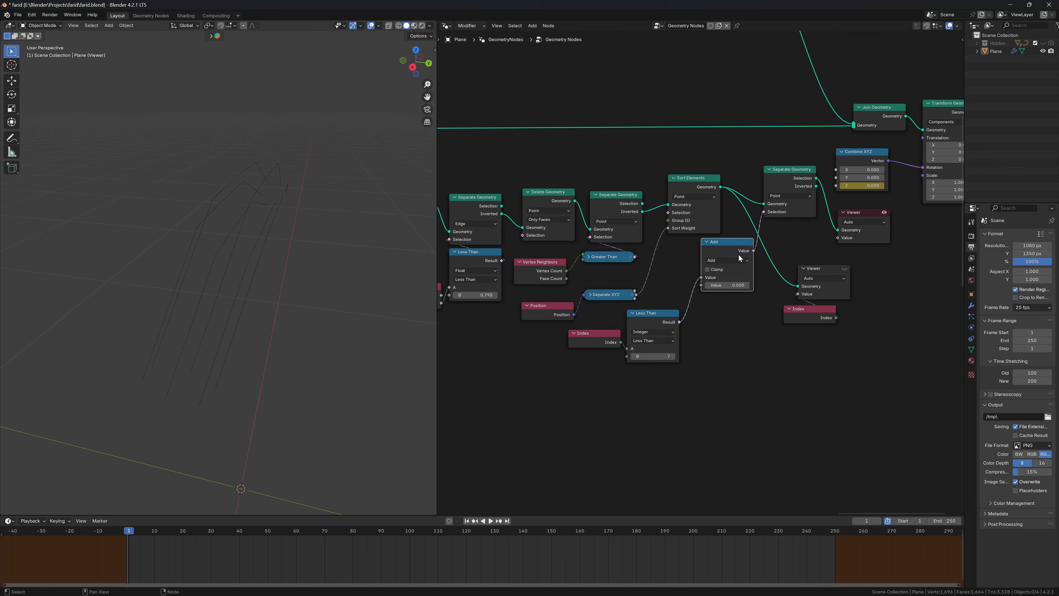
Step: Duplicate the Less Than node with its Index link and connect the copy's Result to the last Separate Geometry's Selection
click(661, 313)
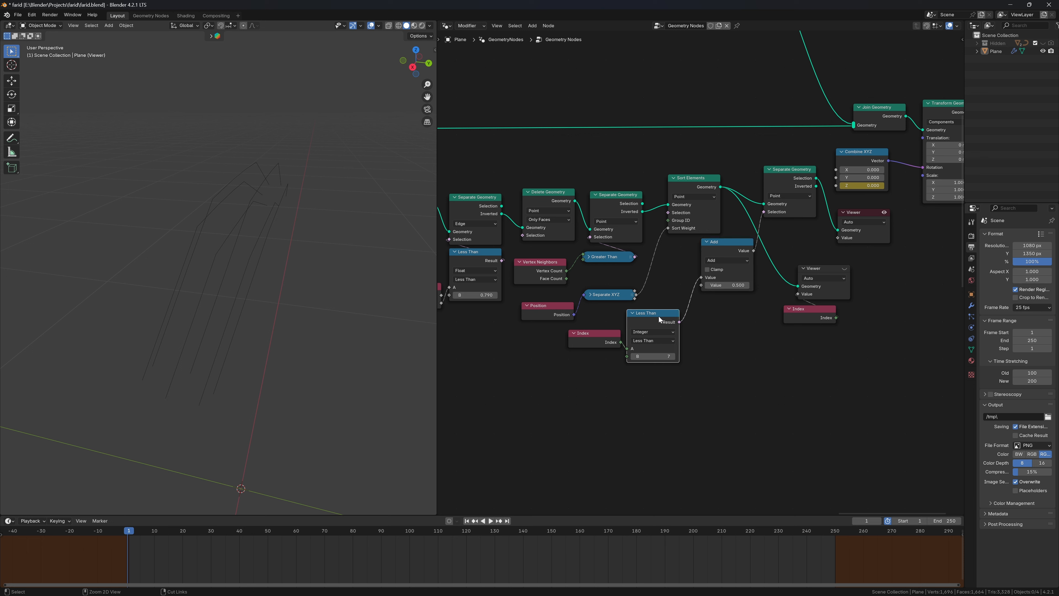
key(shift+d)
click(662, 379)
drag(684, 386, 765, 214)
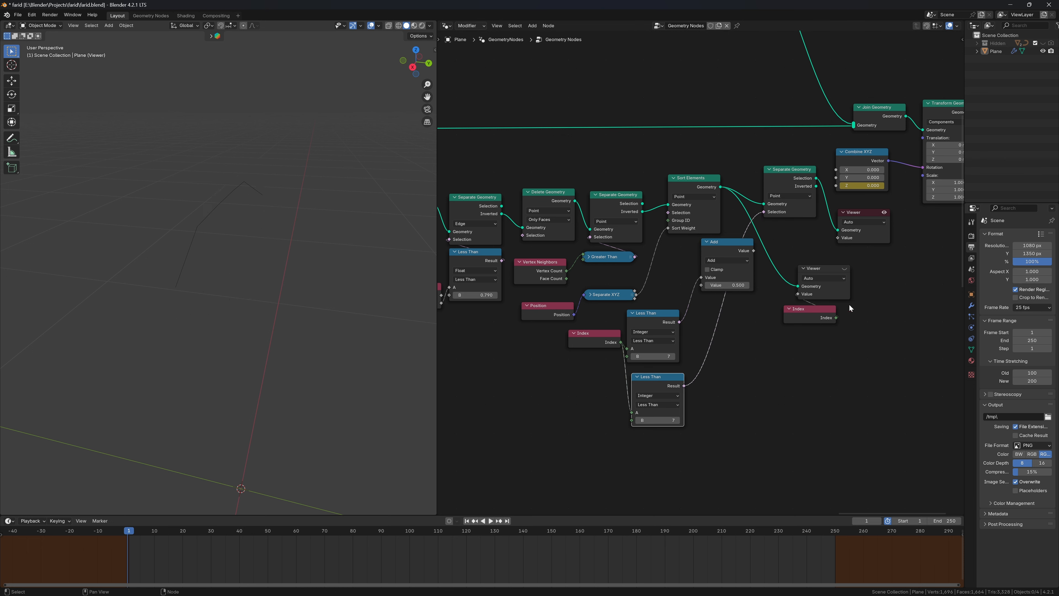
Step: Activate the Viewer that shows the Index values and examine the sorted point numbering along the arm lines
click(844, 269)
middle_drag(392, 307, 402, 284)
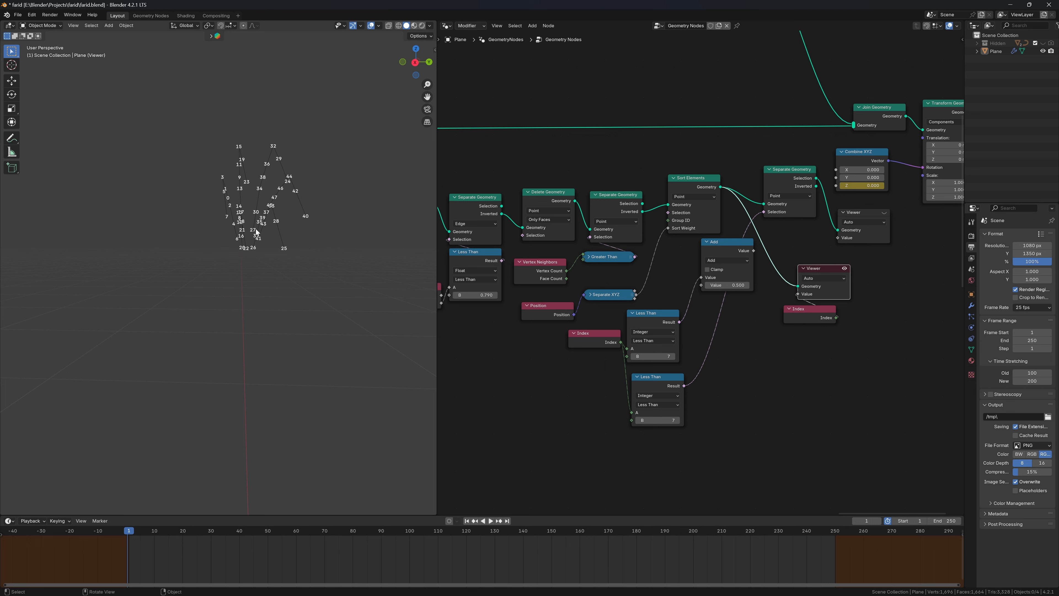
middle_drag(309, 232, 216, 237)
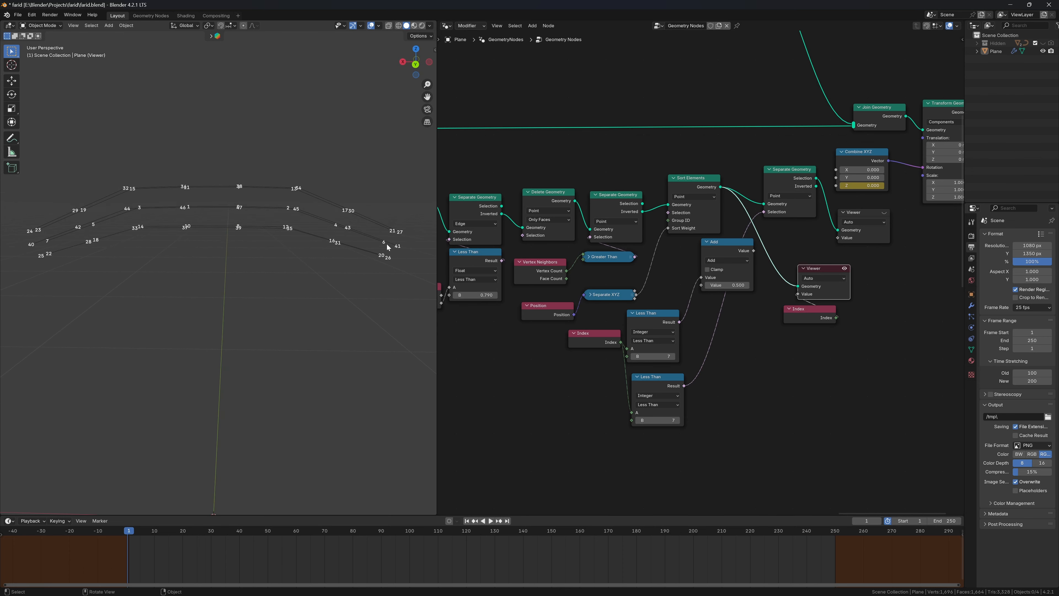
Step: Change the duplicated comparison to Greater Than or Equal with B set to 40, and activate the separated geometry's Viewer to check the lines
click(665, 405)
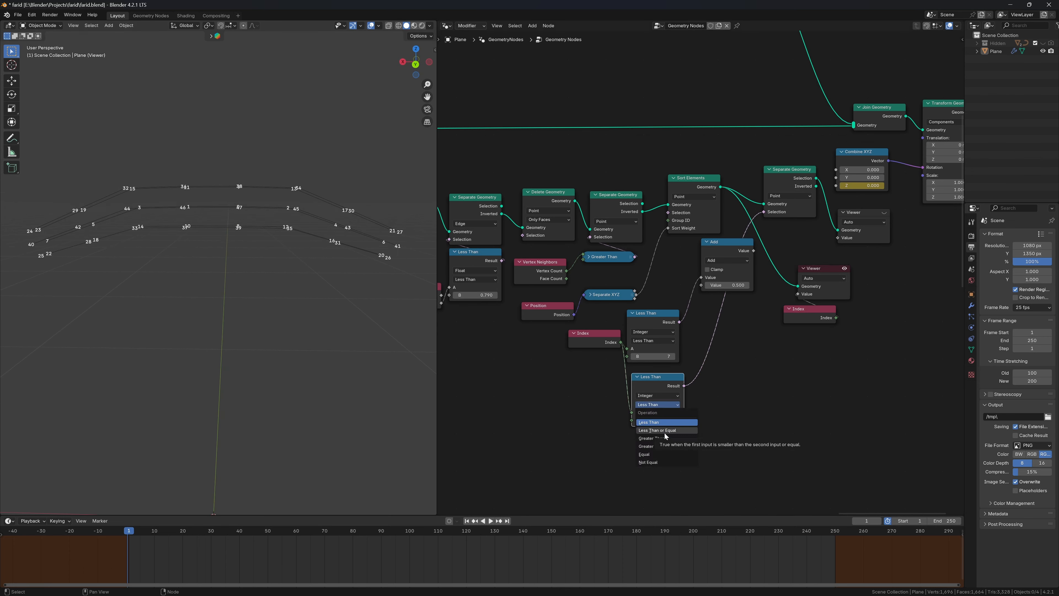
click(659, 446)
click(658, 420)
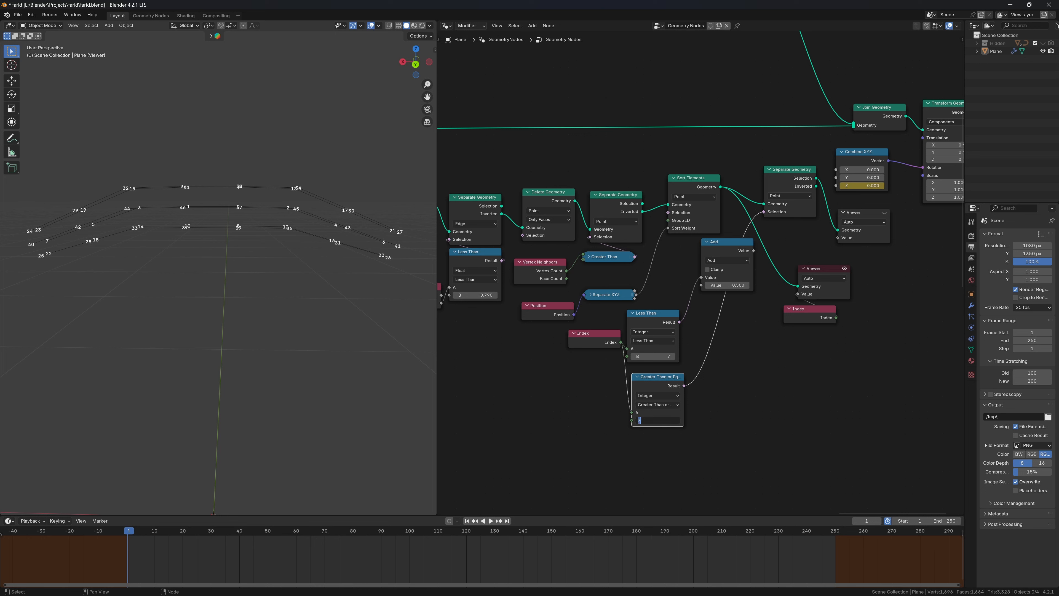
key(Return)
click(863, 214)
middle_drag(246, 237, 314, 251)
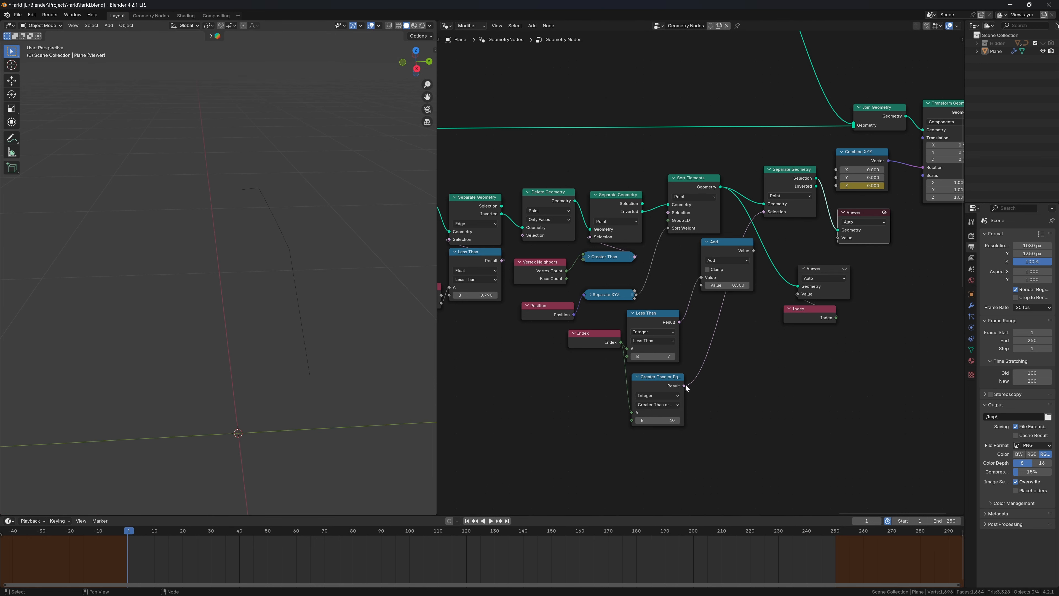
Step: Route the Greater Than or Equal result through Add into Separate Geometry's Selection, and change the first index comparison to Less Than or Equal
drag(685, 385, 702, 286)
drag(754, 250, 764, 211)
middle_drag(331, 234, 311, 245)
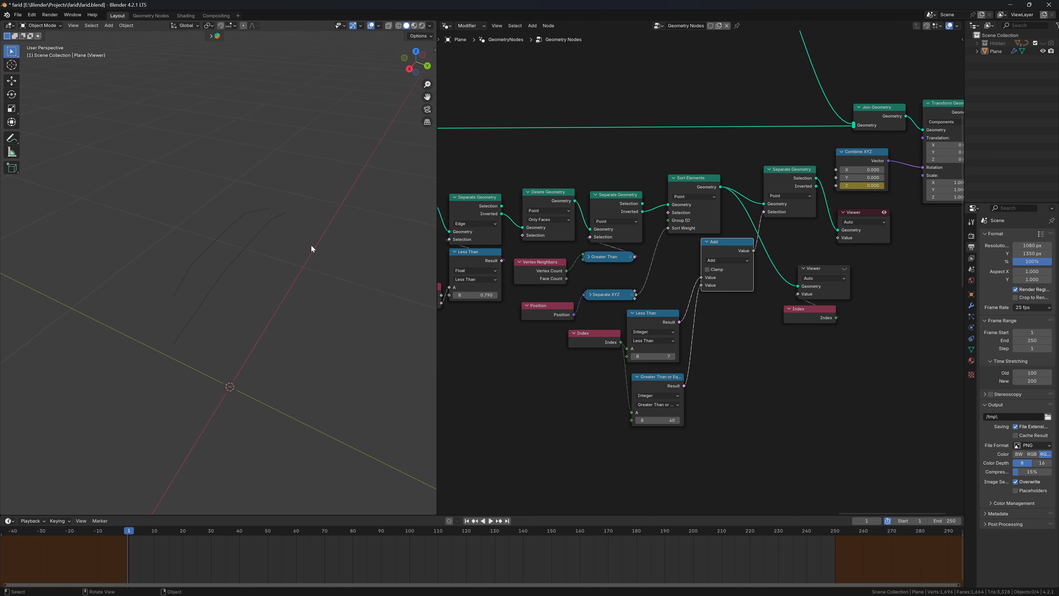
click(664, 340)
click(667, 367)
middle_drag(273, 315, 281, 272)
Step: Collapse the Add and both index comparison nodes into a compact group, and delete the Viewer that shows the Index values
click(708, 242)
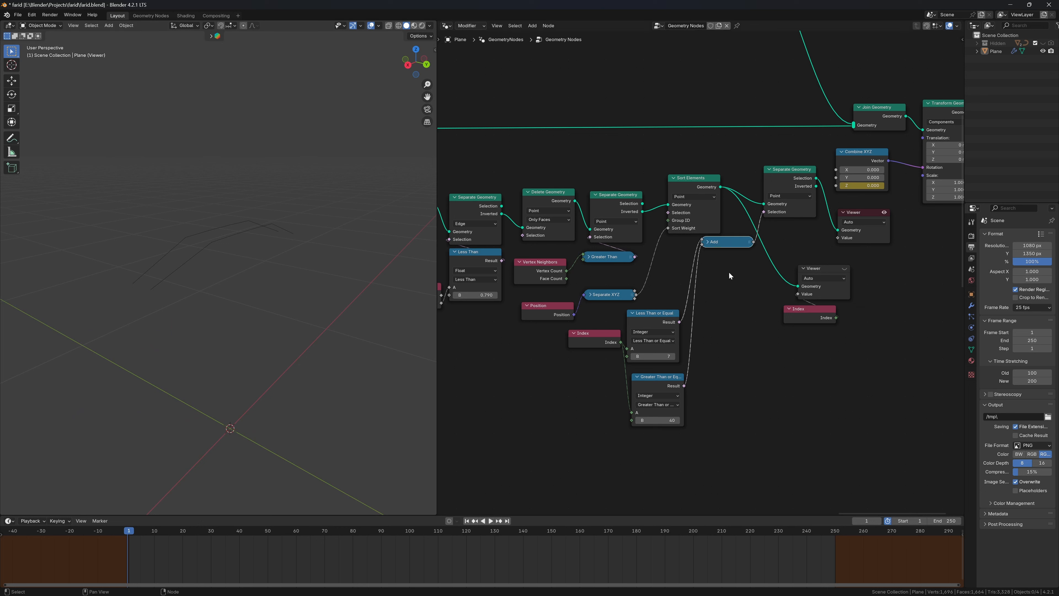
click(633, 313)
drag(650, 314, 694, 260)
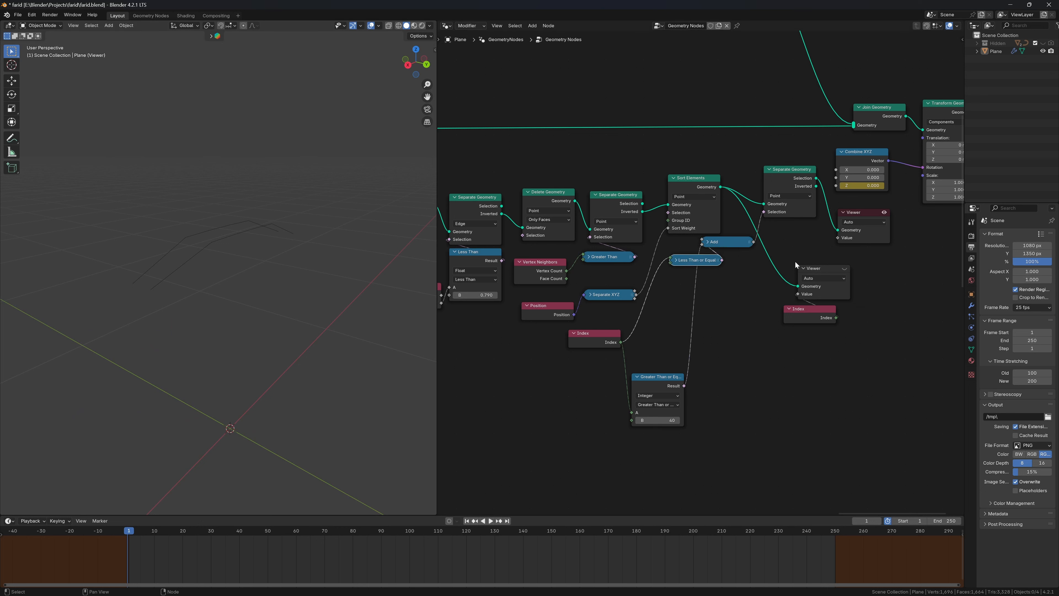
drag(796, 265, 839, 351)
key(x)
click(638, 377)
Step: Move the final Join Geometry, Combine XYZ, Transform Geometry and output nodes away from the arm chain, and shift the Viewer to make room
scroll(585, 227, down, 5)
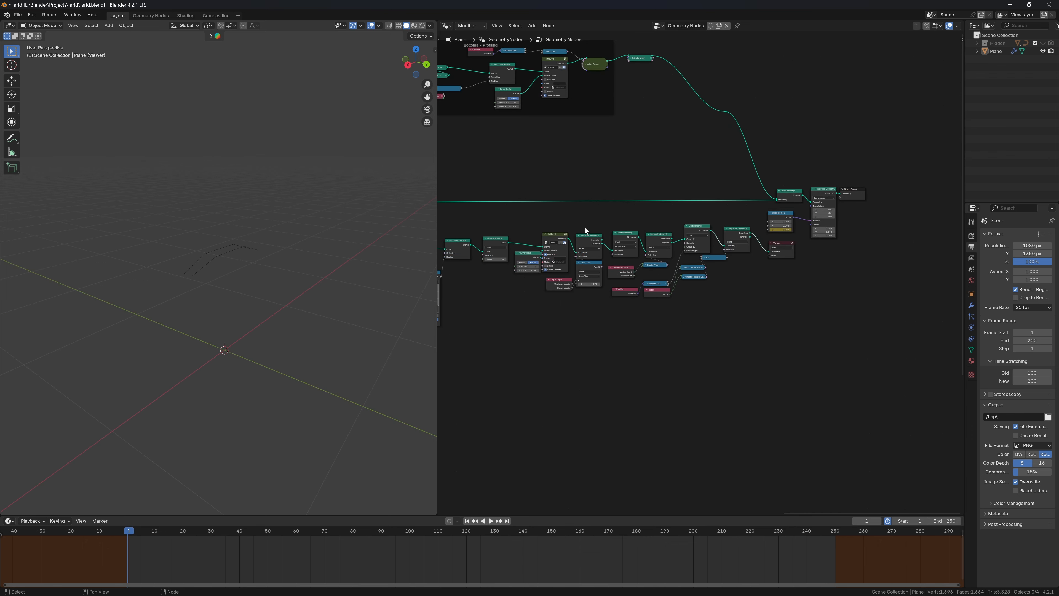
scroll(512, 238, down, 2)
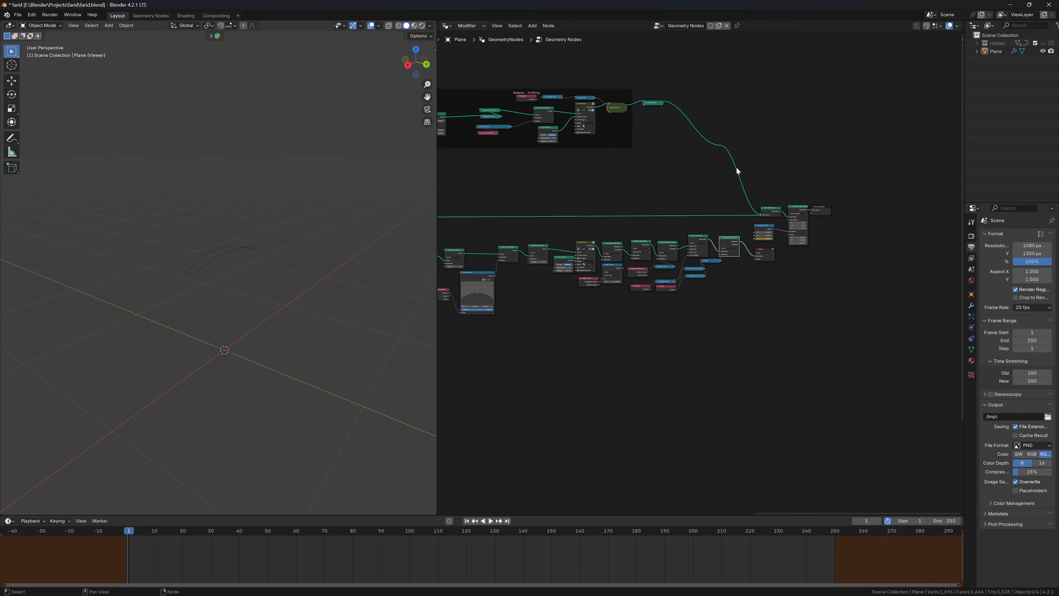
click(760, 178)
drag(694, 122, 721, 143)
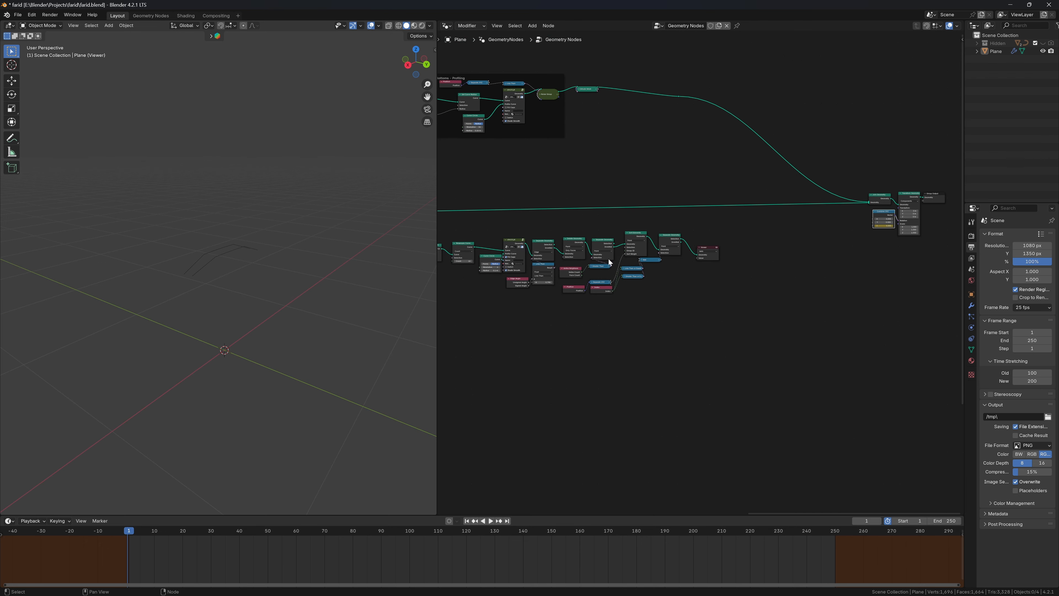
middle_drag(609, 258, 778, 245)
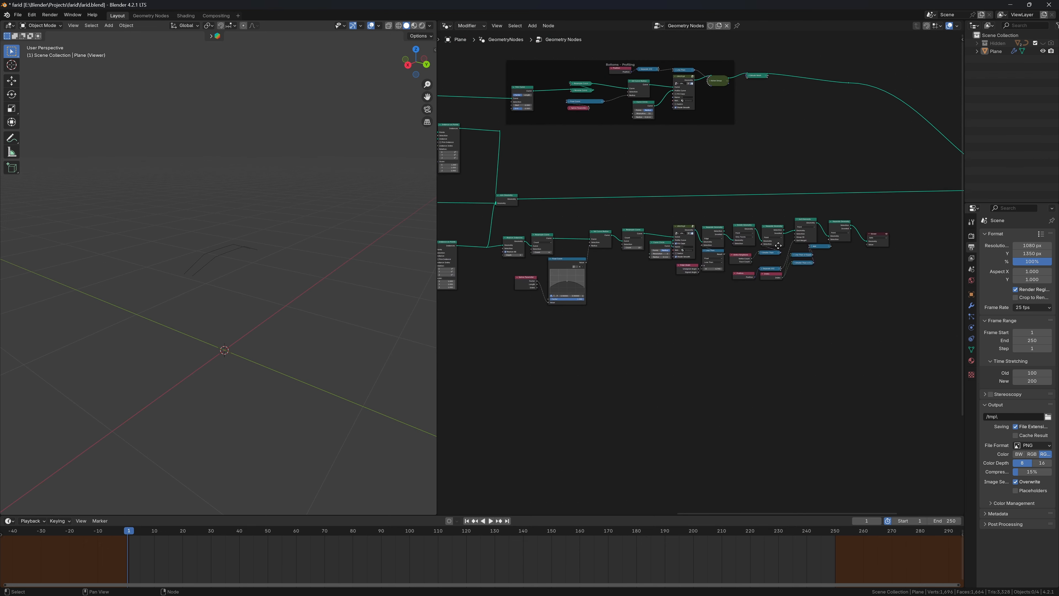
scroll(526, 239, up, 2)
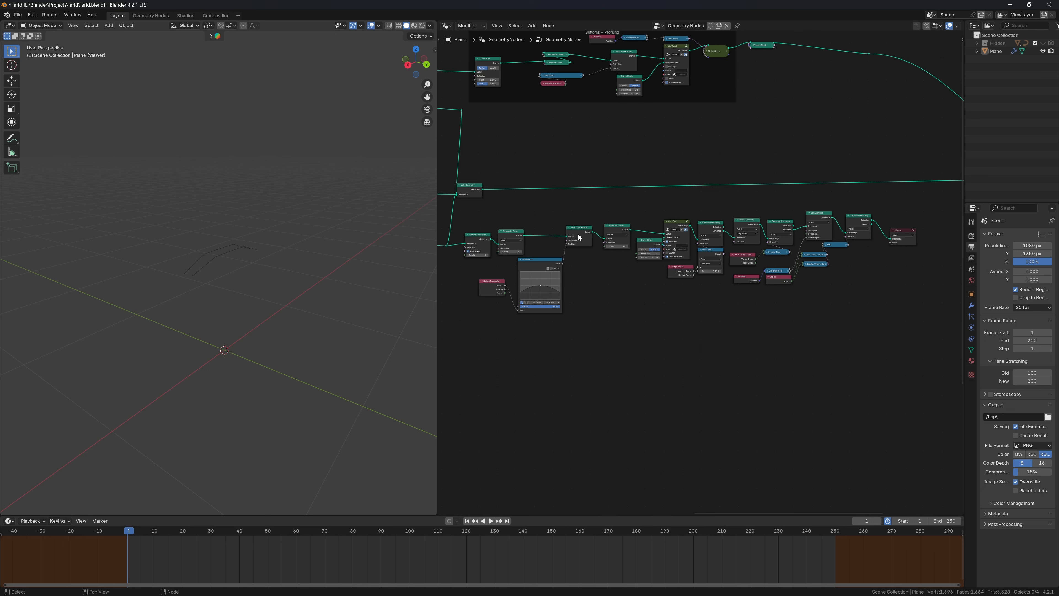
drag(912, 237, 941, 219)
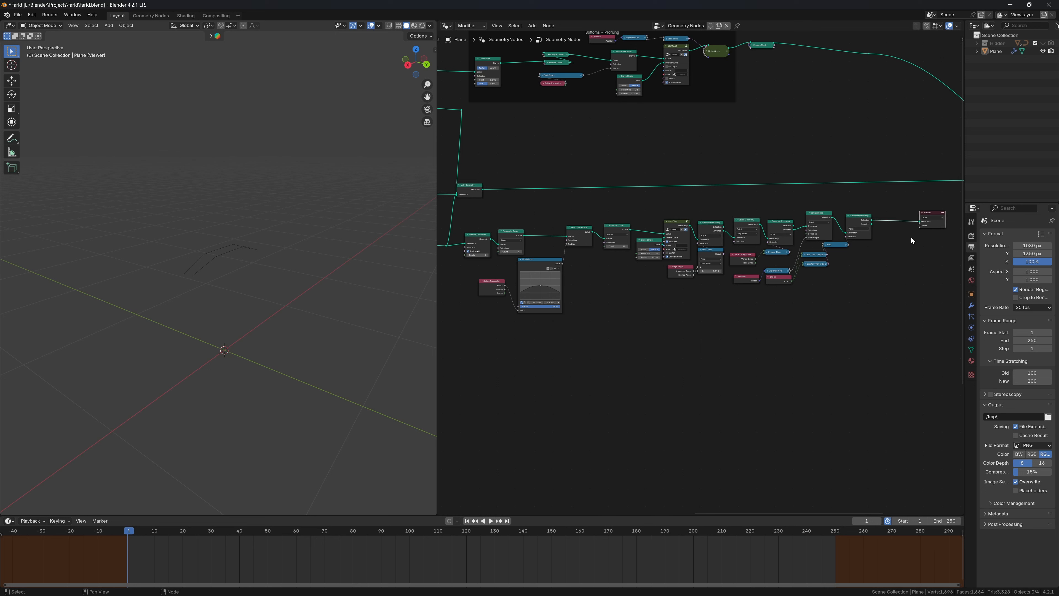
Step: Insert a Join Geometry node between the last Separate Geometry and the Viewer
key(shift+a)
text(join)
key(Return)
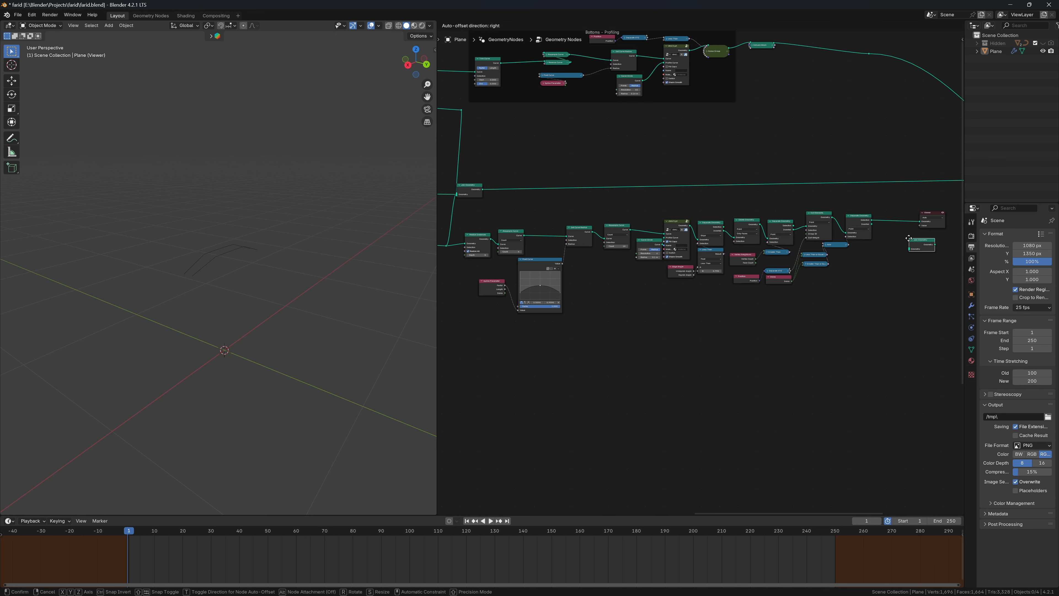
click(889, 218)
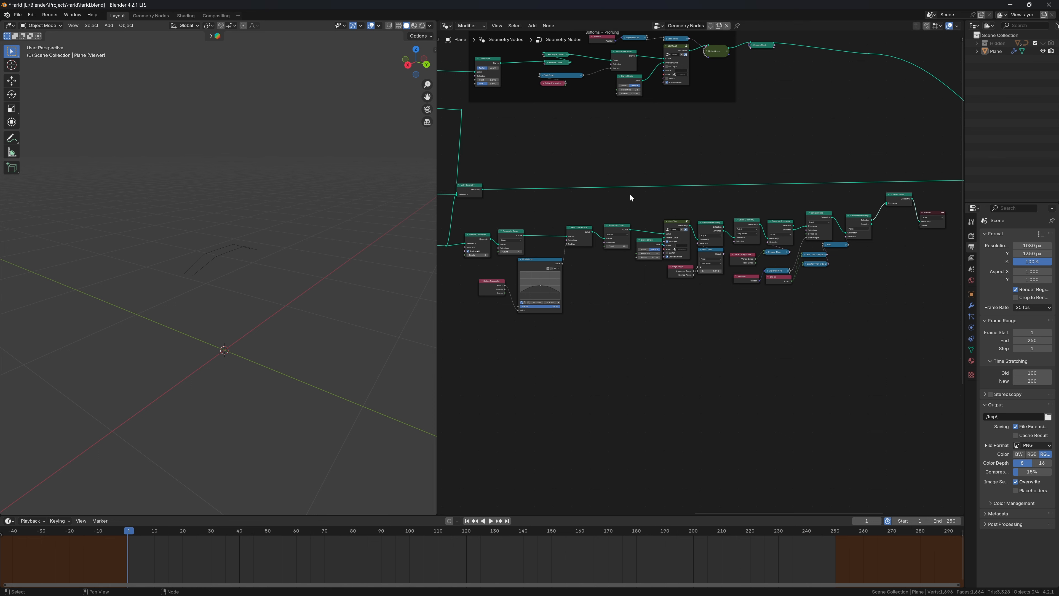
Step: Add a Reroute from the arm's curve-to-mesh group output and connect it to the new Join Geometry
scroll(637, 206, up, 2)
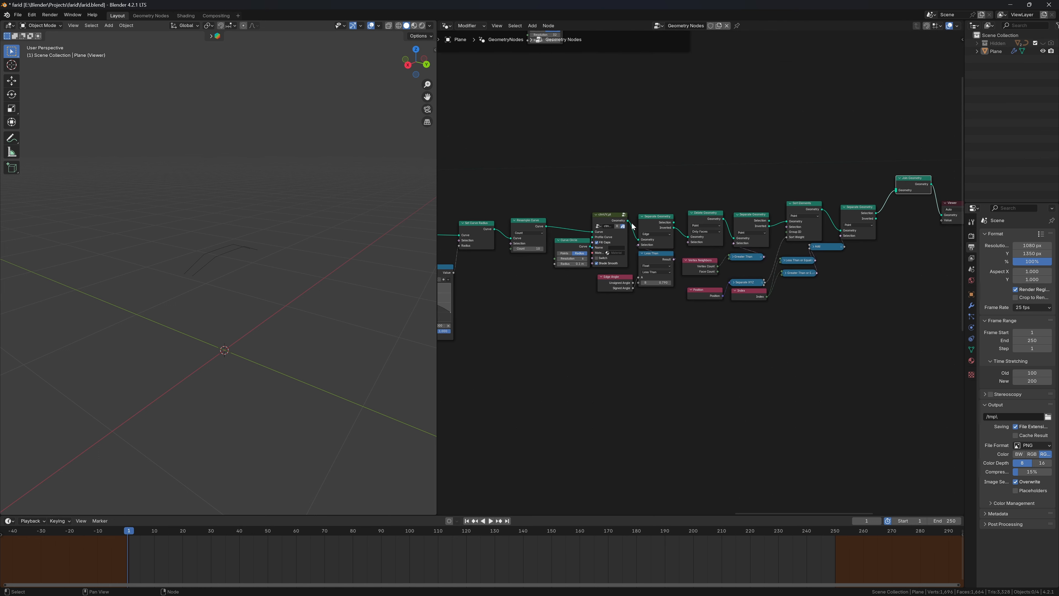
key(shift+a)
text(RE)
key(Return)
drag(627, 169, 895, 189)
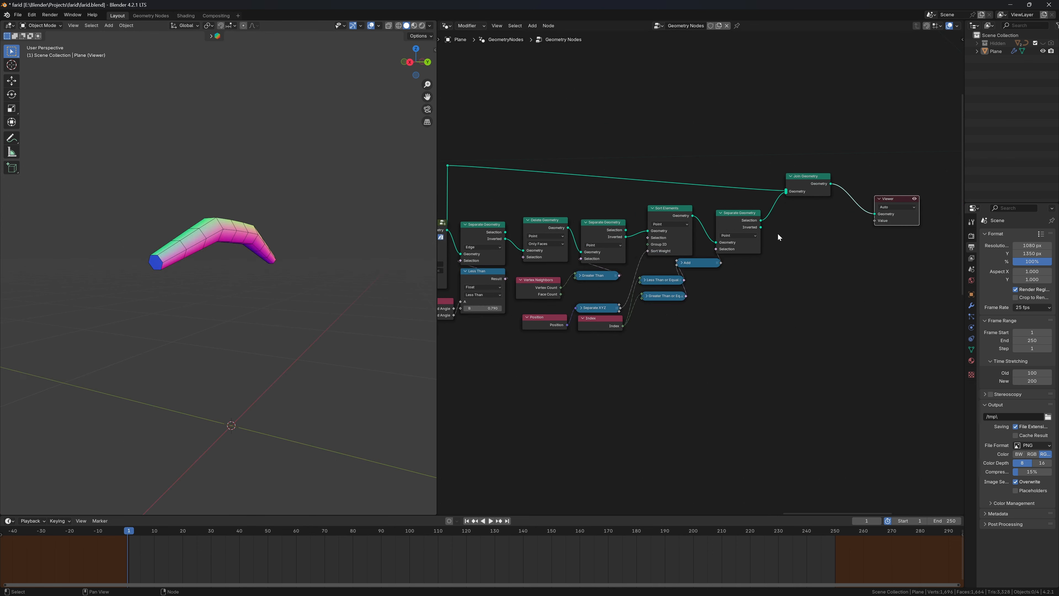
Step: Move the new Join Geometry aside and insert a Mesh to Curve node on the link from the last Separate Geometry
mouse_move(762, 221)
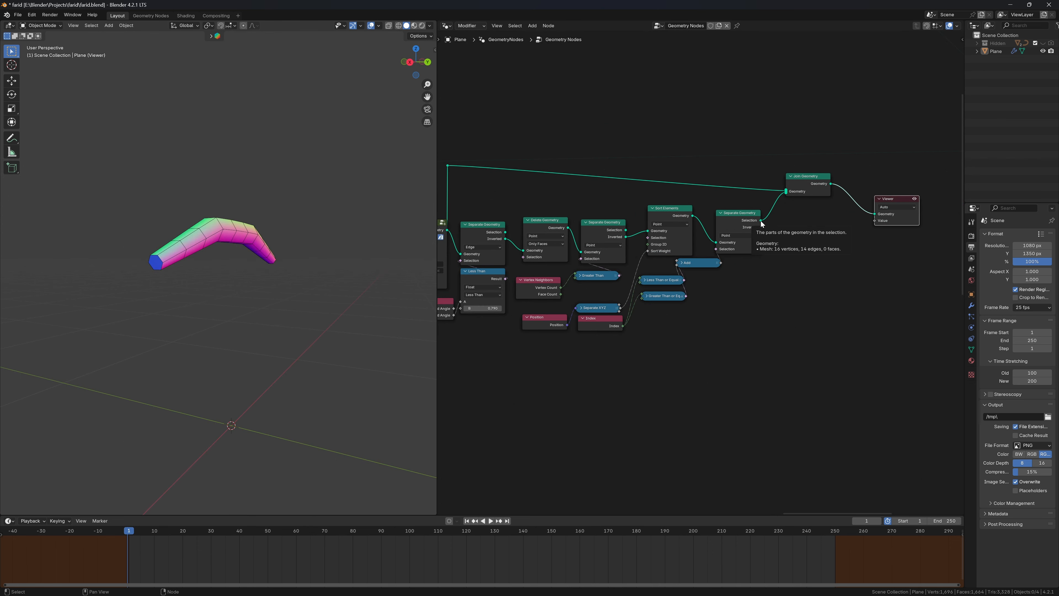
drag(806, 176, 843, 156)
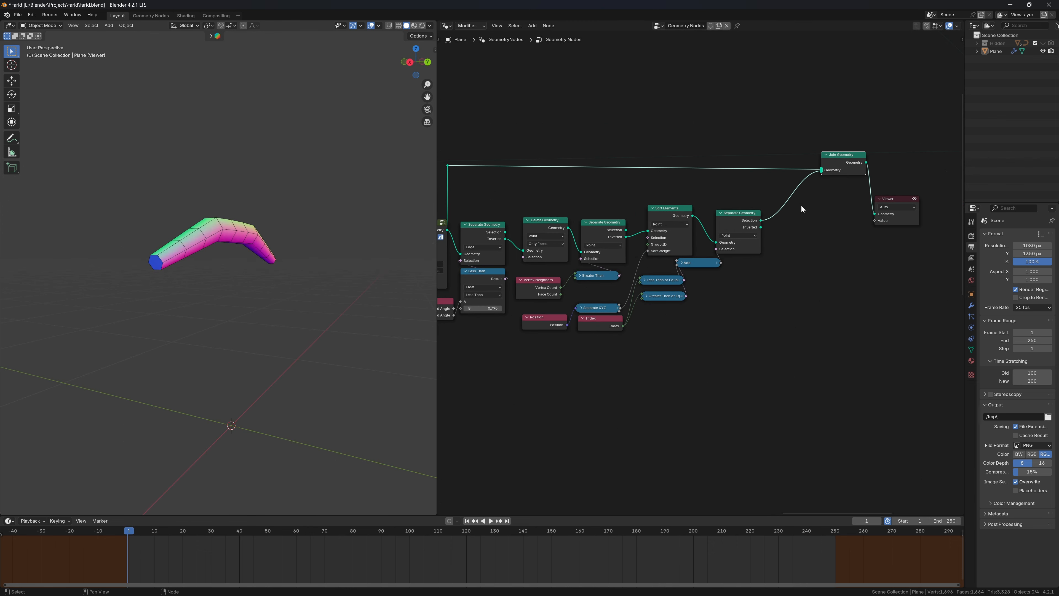
key(shift+a)
text(mesh to)
key(Return)
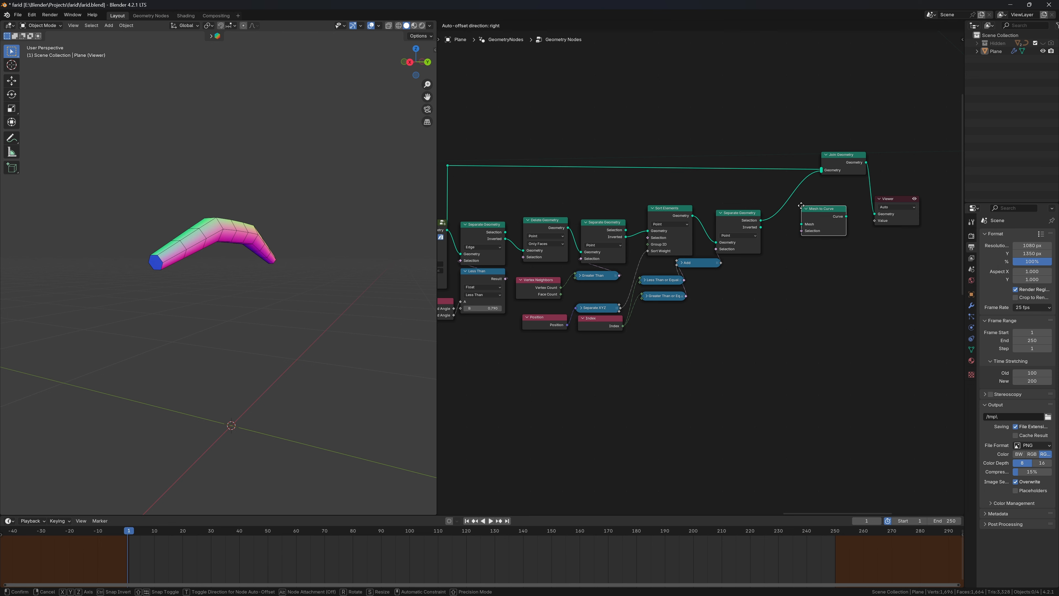
click(801, 206)
Step: Insert a curve-to-mesh group after Mesh to Curve with a Curve Line profile, setting its End Y to about 0.67 m and Z to 0 m
key(shift+a)
mouse_move(790, 228)
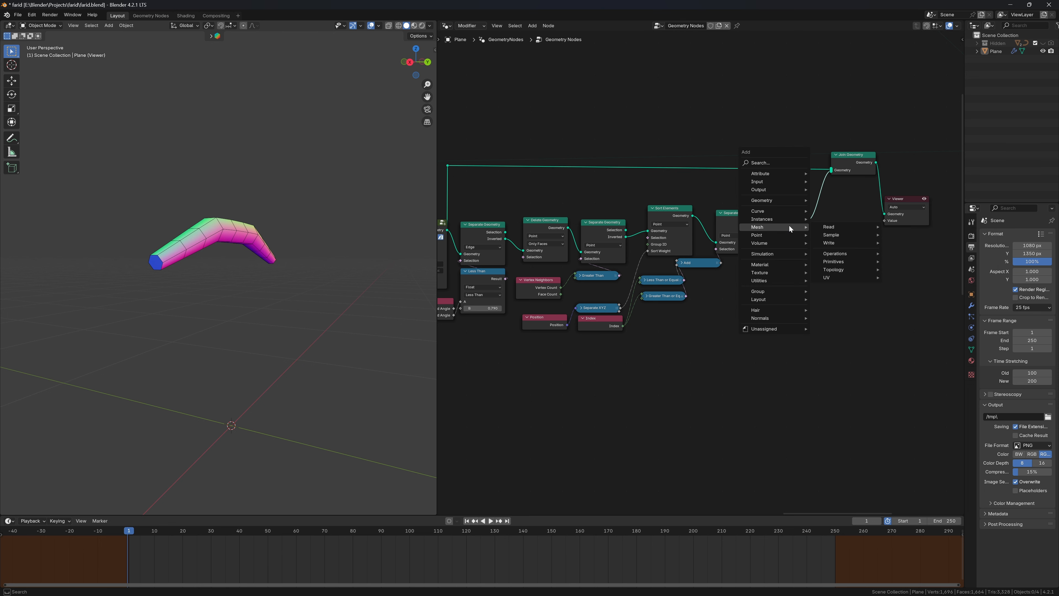
text(CTM)
key(Return)
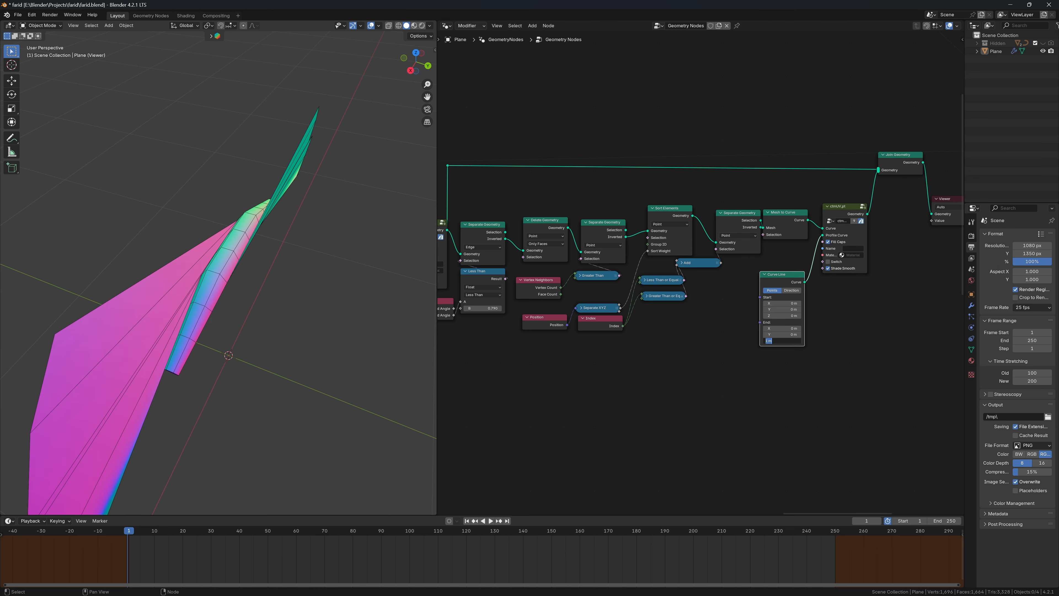
drag(768, 340, 799, 334)
middle_drag(250, 267, 196, 271)
middle_drag(539, 273, 592, 274)
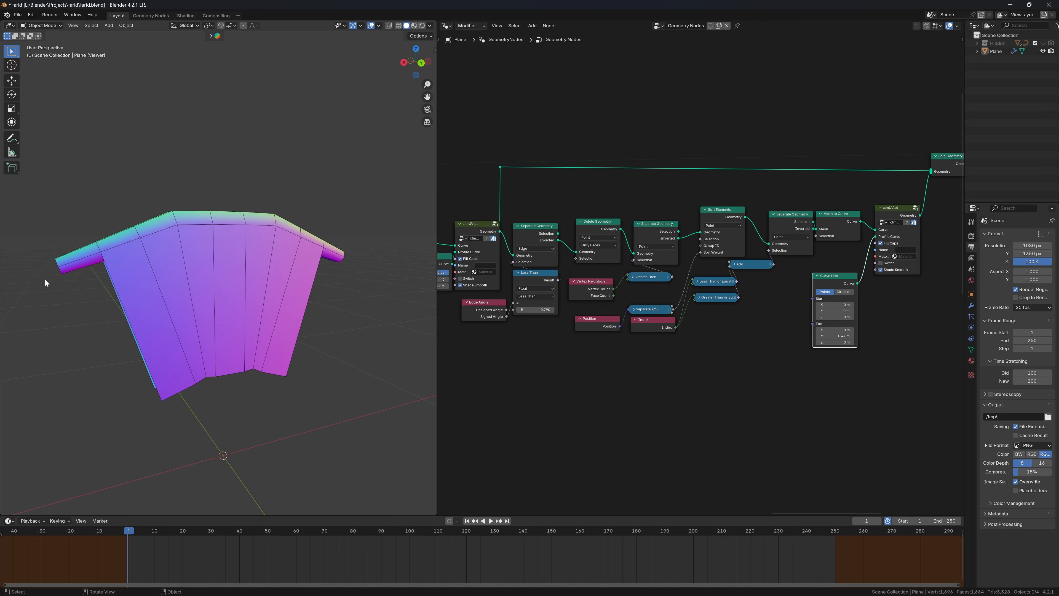
Step: Preview the point-domain Separate Geometry's Inverted output in the Viewer and check the collapsed Greater Than node's settings
click(632, 276)
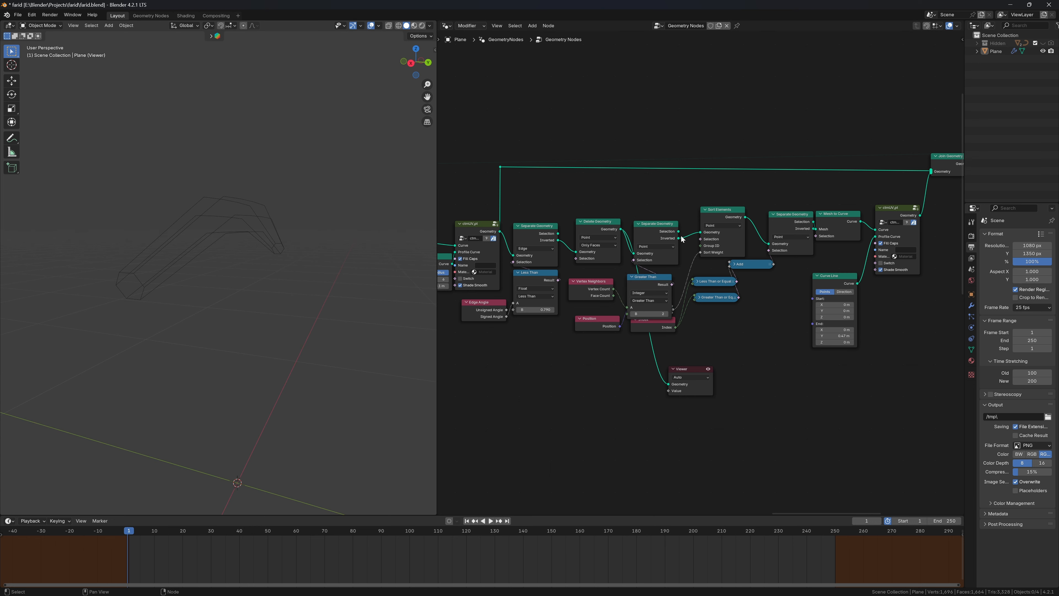
drag(678, 239, 741, 374)
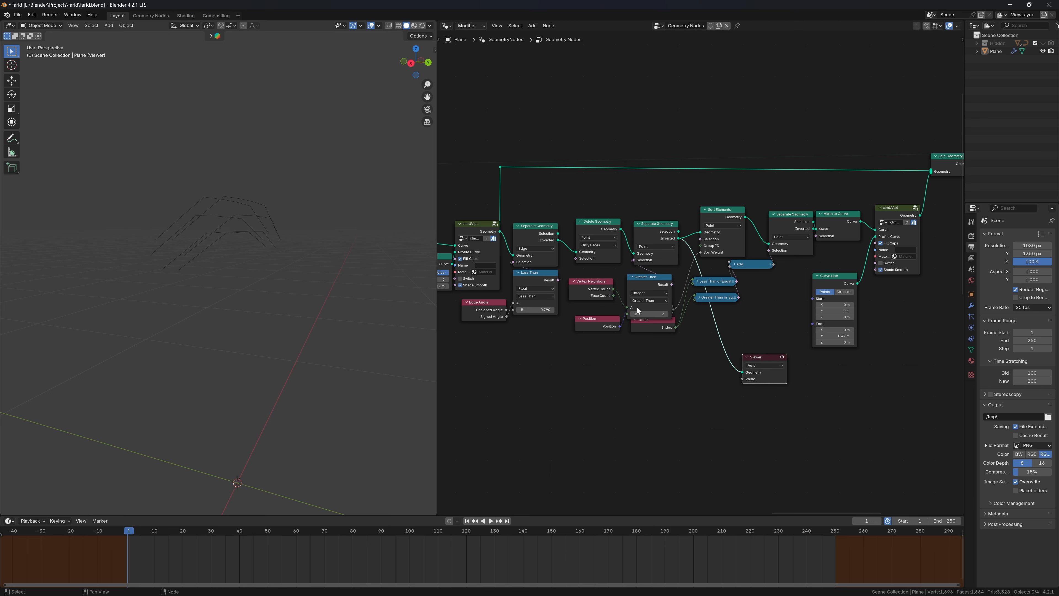
click(668, 314)
key(h)
Step: Show the Sort Elements output with Index values in the Viewer and examine the point numbering at both arm ends
drag(745, 217, 668, 407)
click(647, 421)
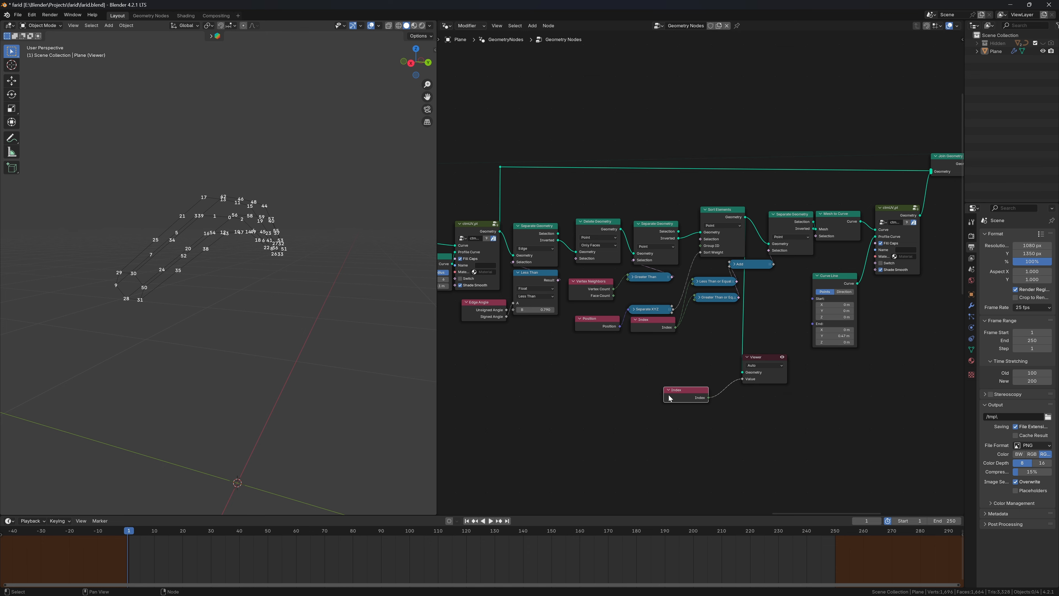
middle_drag(250, 255, 62, 252)
middle_drag(68, 313, 104, 315)
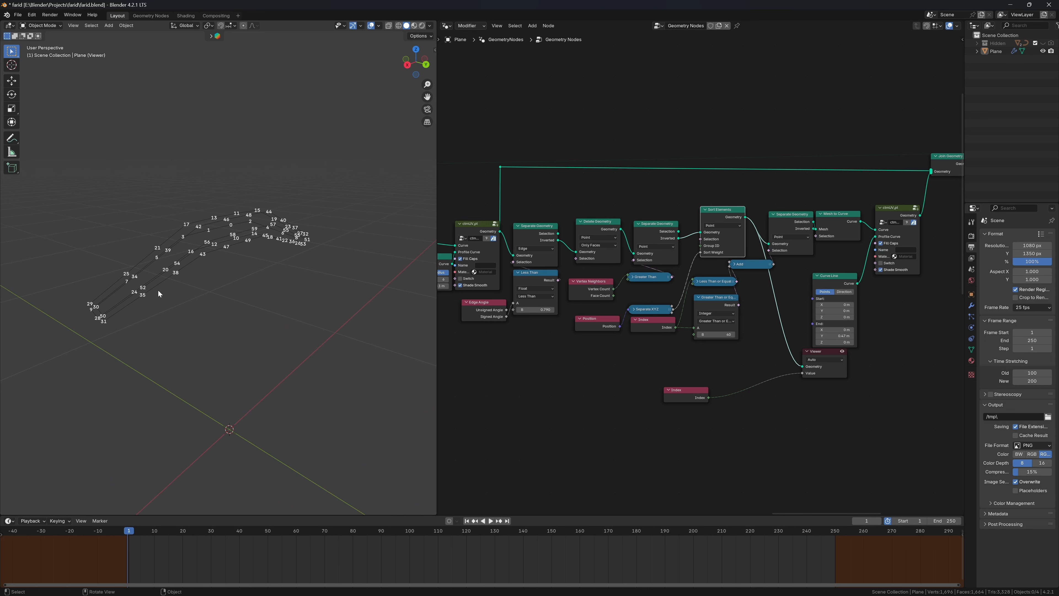
middle_drag(308, 260, 275, 262)
Step: Set the Greater Than or Equal node's B to 50 and preview the last Separate Geometry's Selection with its point indices
click(737, 333)
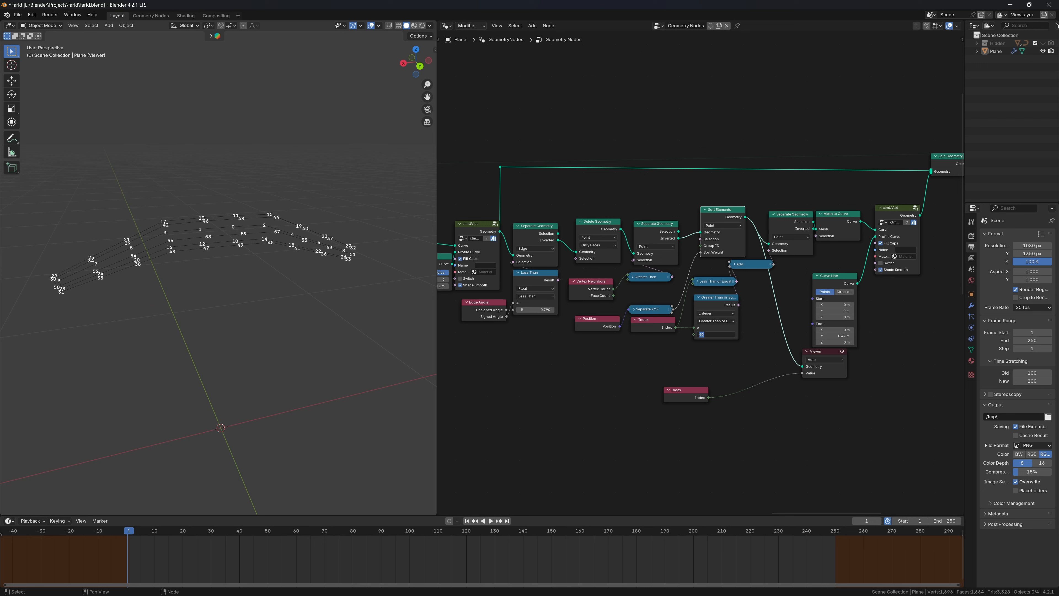
text(50)
key(Return)
drag(813, 221, 803, 366)
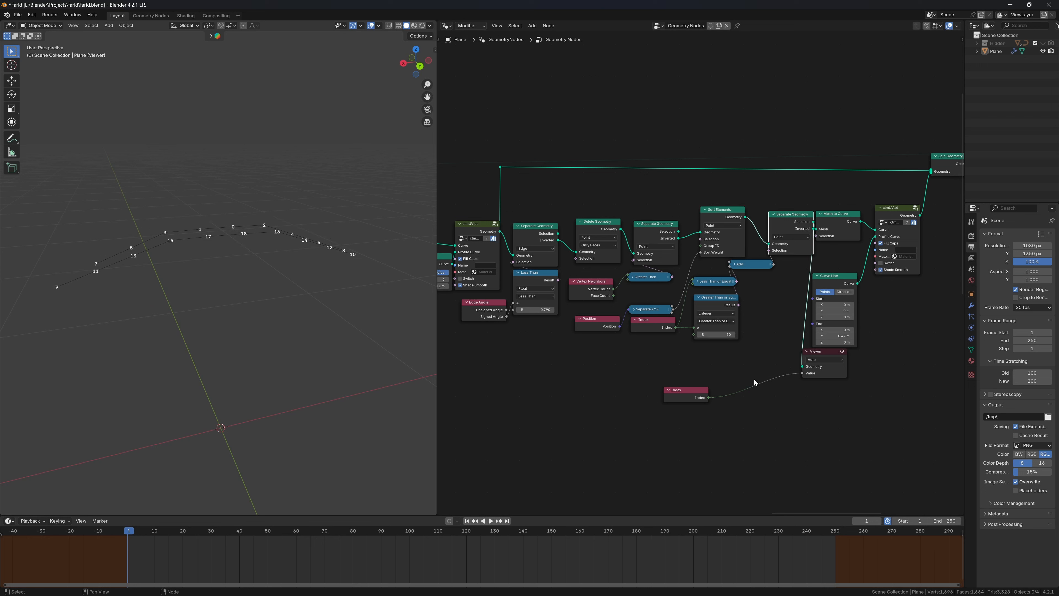
middle_drag(211, 311, 213, 356)
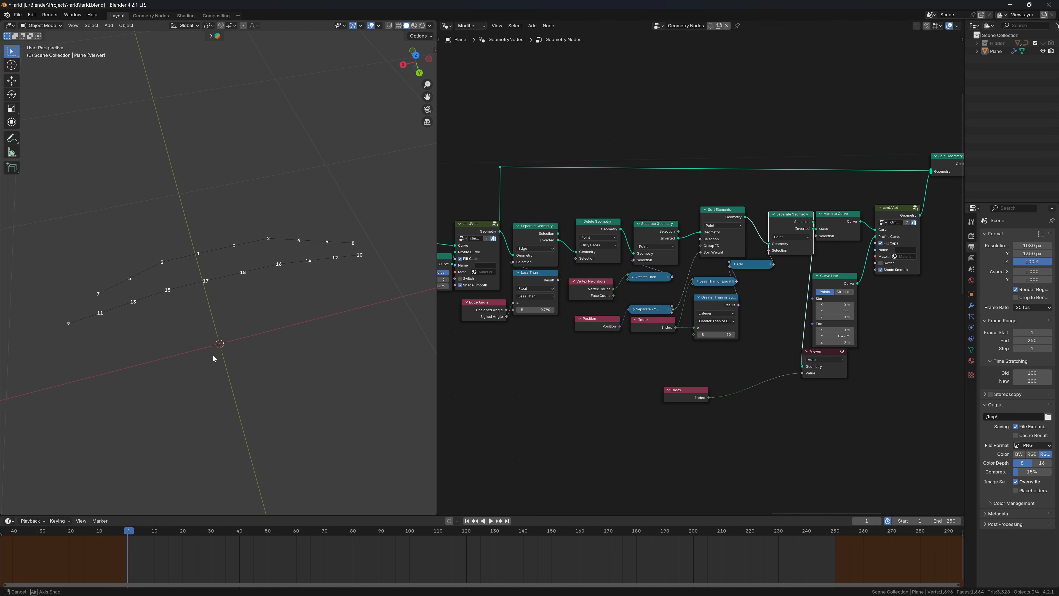
Step: Compare the sorted and separated points in the Viewer, and set the Less Than or Equal node's B to 9
click(698, 282)
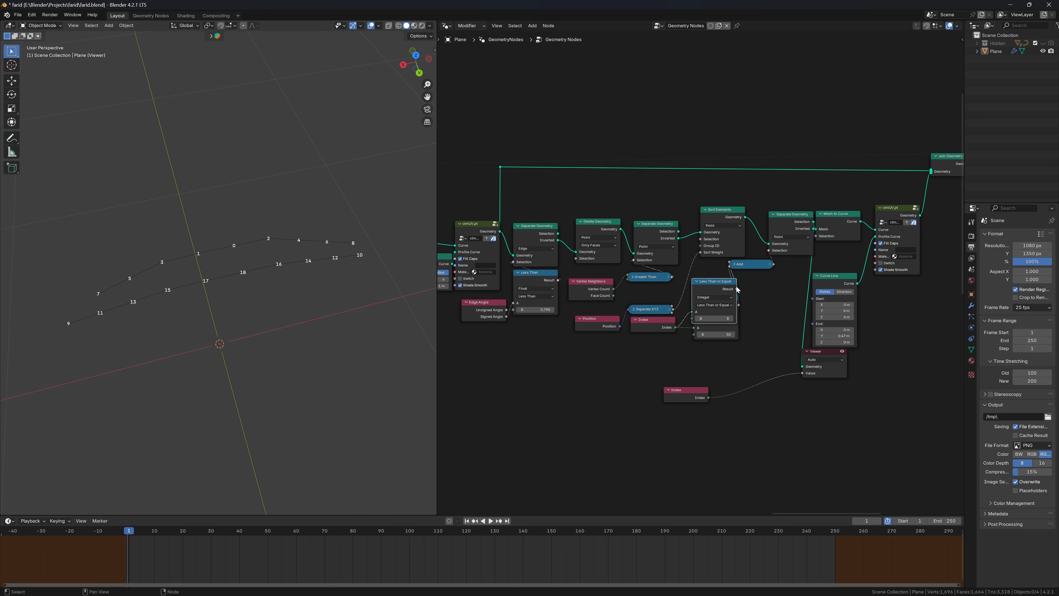
click(696, 281)
middle_drag(392, 288, 296, 283)
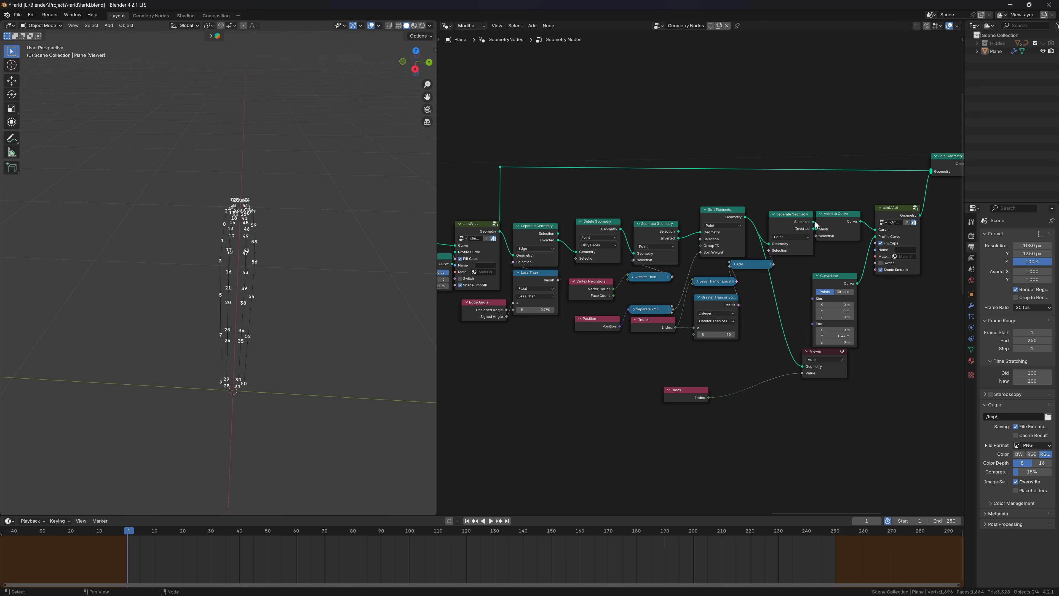
drag(814, 221, 802, 366)
click(697, 281)
click(731, 318)
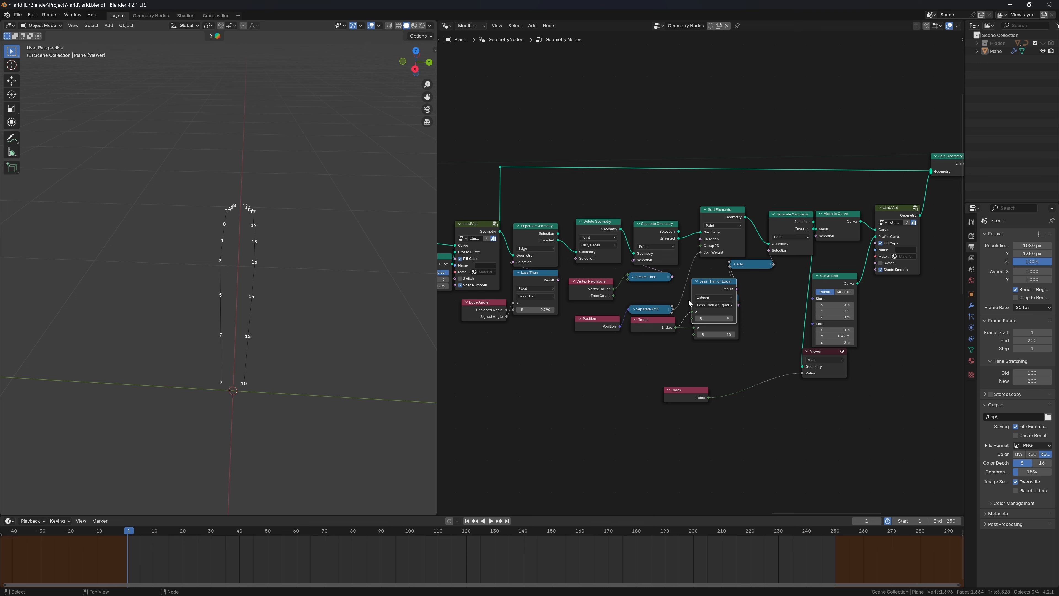
Step: Collapse the Less Than or Equal node, check the joined geometry from several angles, and save the file
click(698, 281)
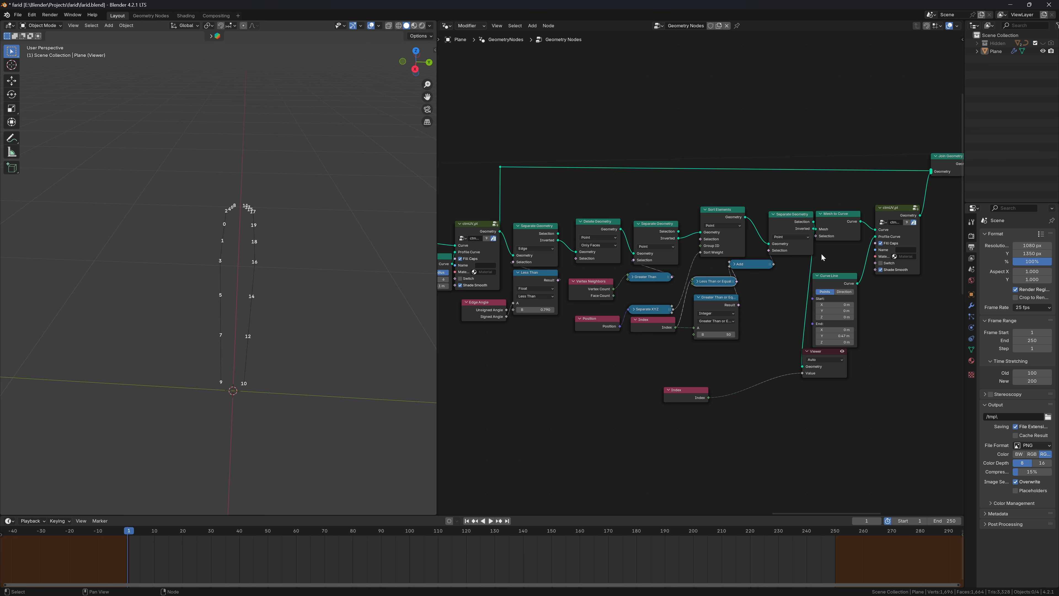
middle_drag(837, 284, 611, 279)
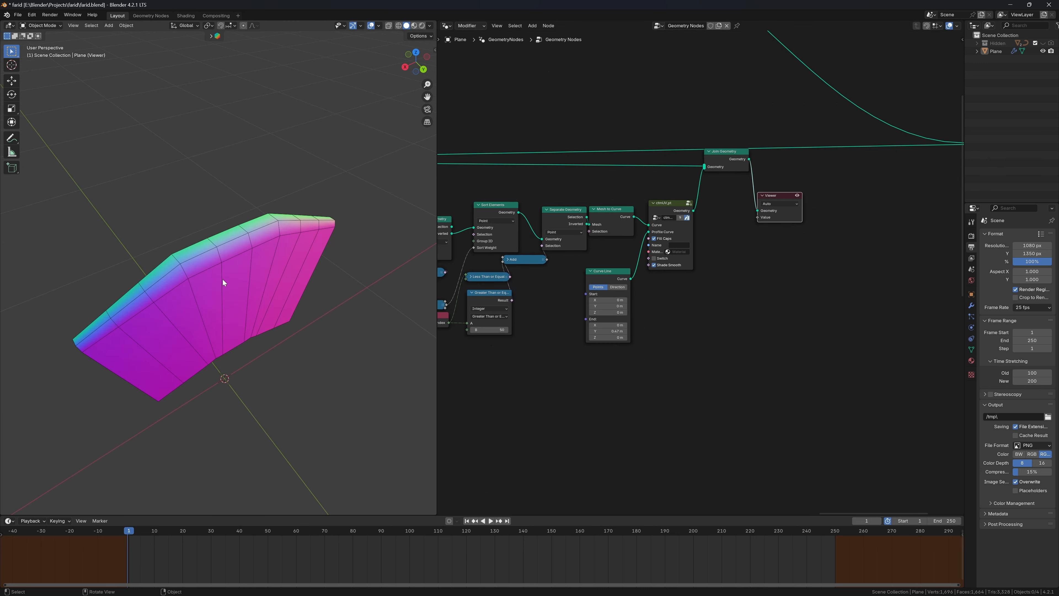
scroll(223, 279, down, 3)
mouse_move(222, 279)
middle_down()
mouse_move(243, 240)
mouse_move(232, 245)
middle_up()
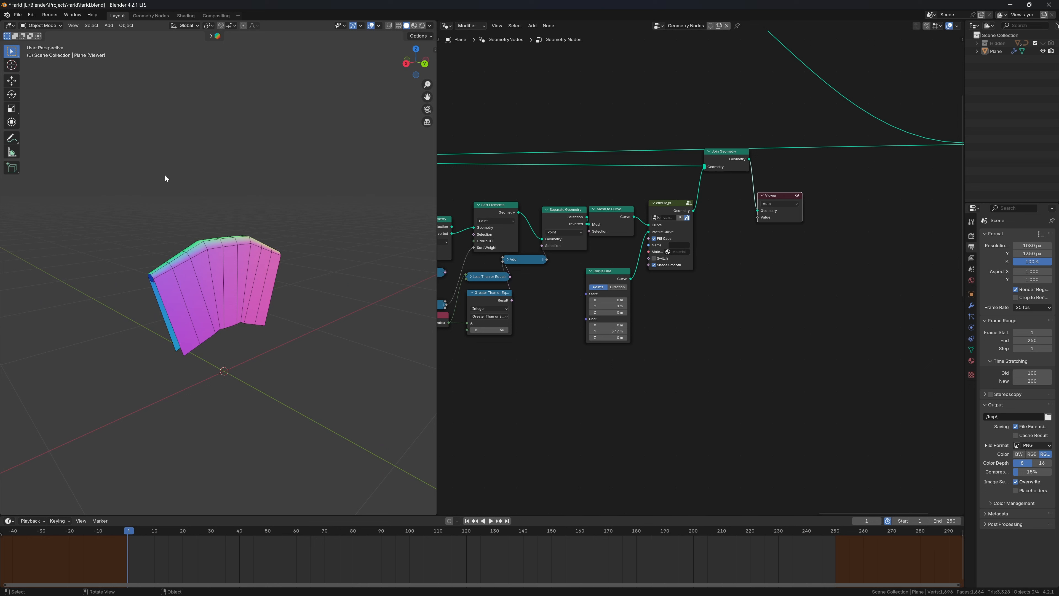
middle_drag(132, 208, 221, 246)
key(ctrl+s)
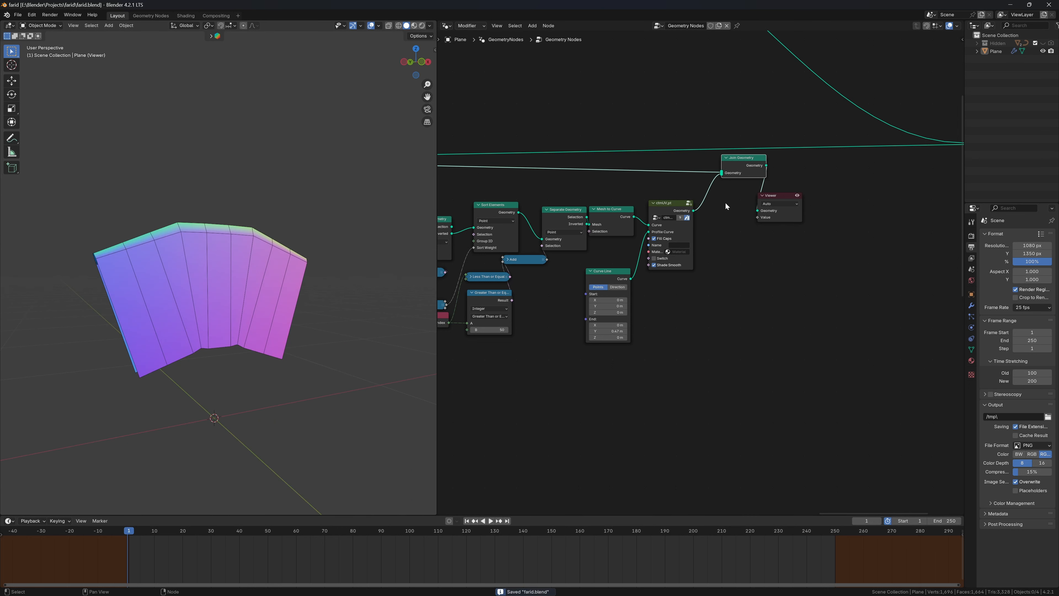
Step: Add a Set Position node on the link between the second curve-to-mesh node and Join Geometry
key(shift+a)
text(SET)
key(Down)
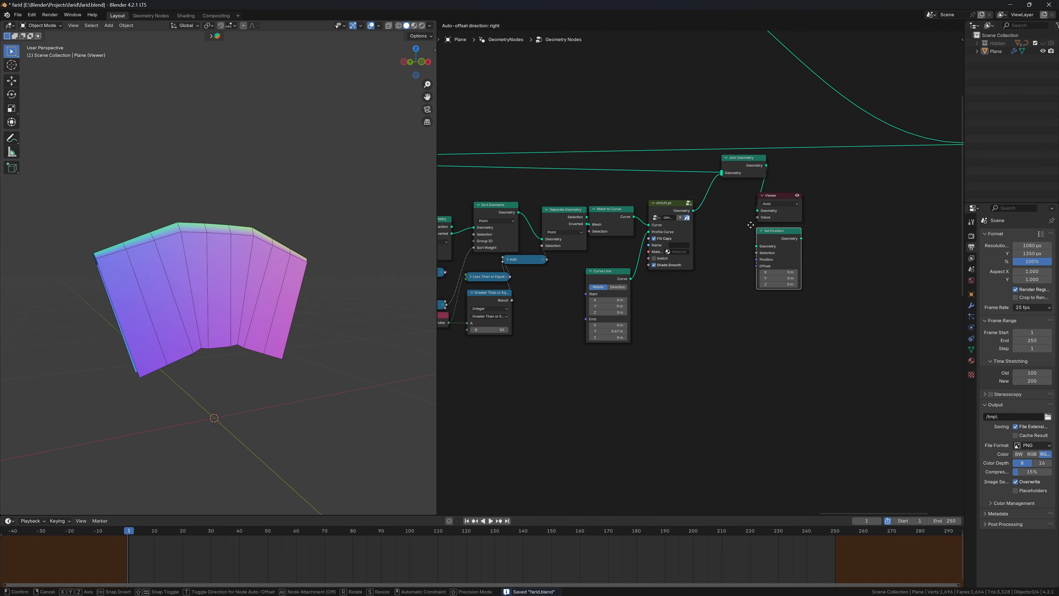
key(Return)
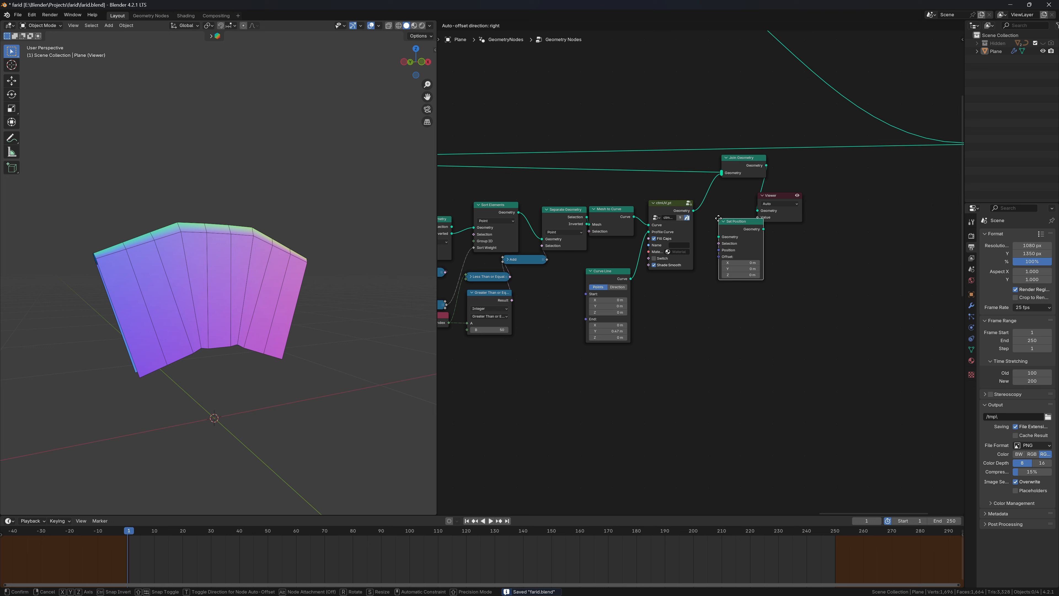
click(724, 197)
click(764, 249)
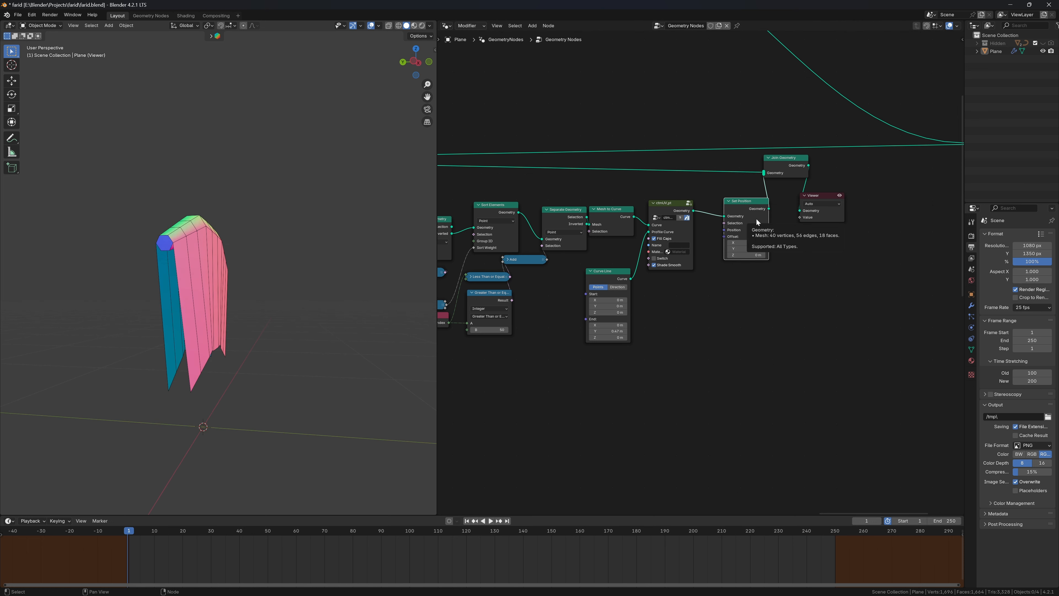
Step: Add a Normal node feeding the Offset of the Set Position node
drag(725, 237, 716, 270)
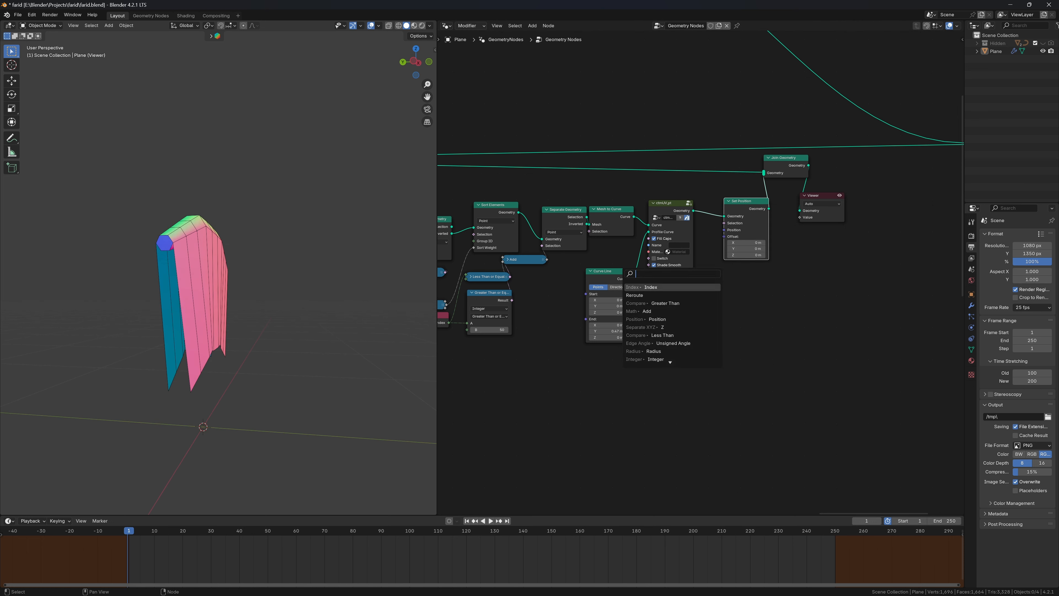
text(normal)
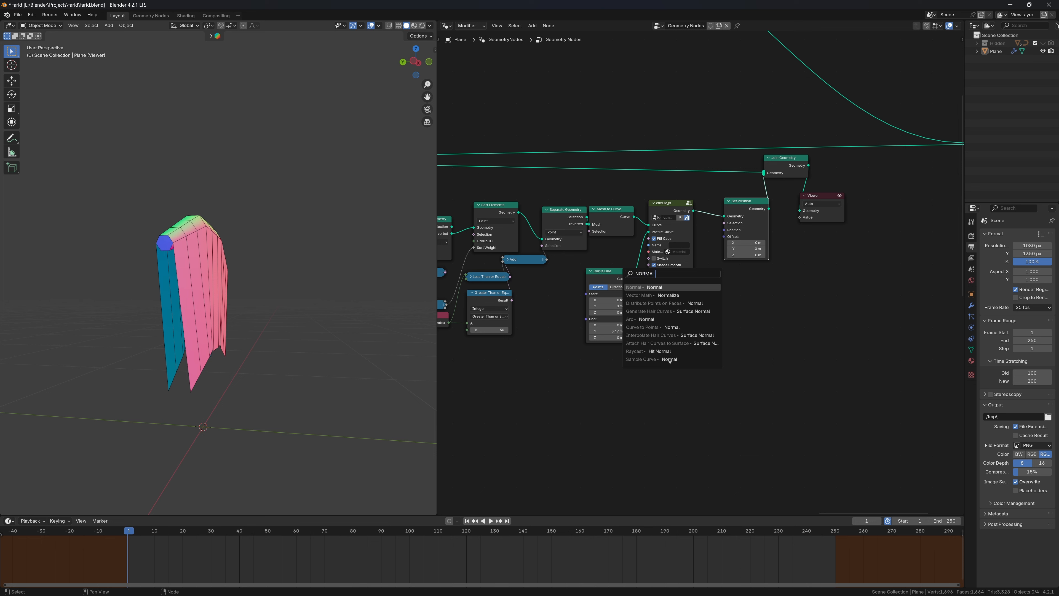
key(Return)
click(687, 300)
Step: Insert a vector Scale node with a scale of 0.200 between the Normal node and the Set Position offset
key(shift+a)
text(SCA)
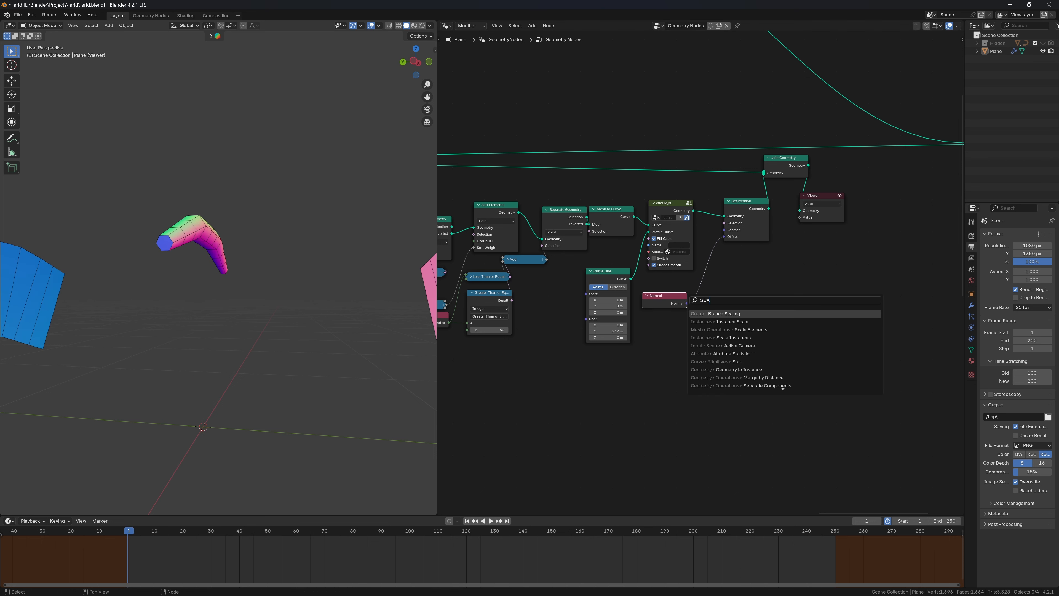
mouse_move(725, 308)
shift+mouse_down()
mouse_move(707, 308)
mouse_move(727, 308)
shift+mouse_up()
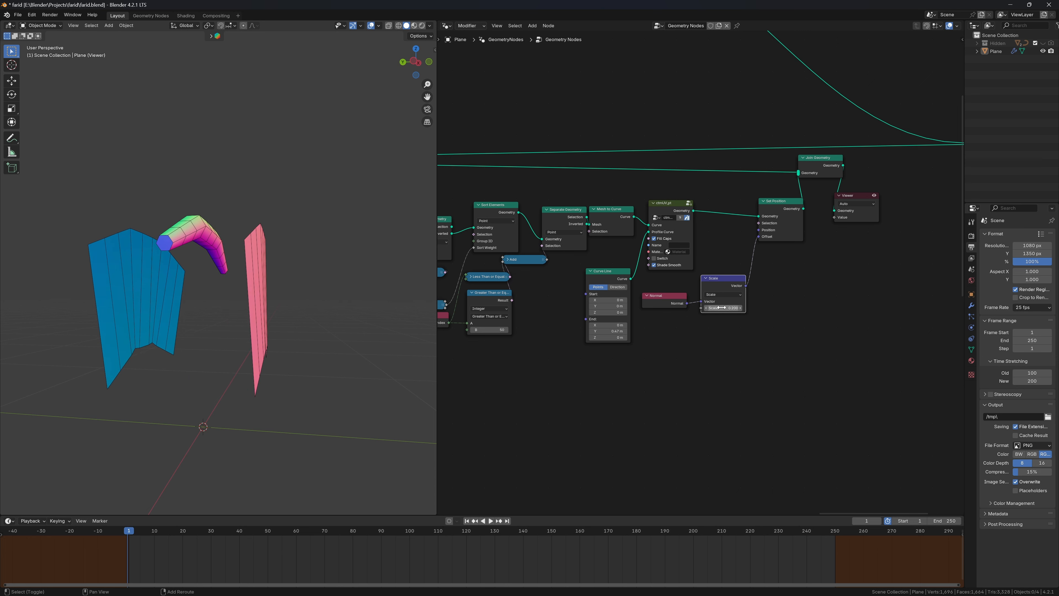
middle_drag(242, 245, 188, 264)
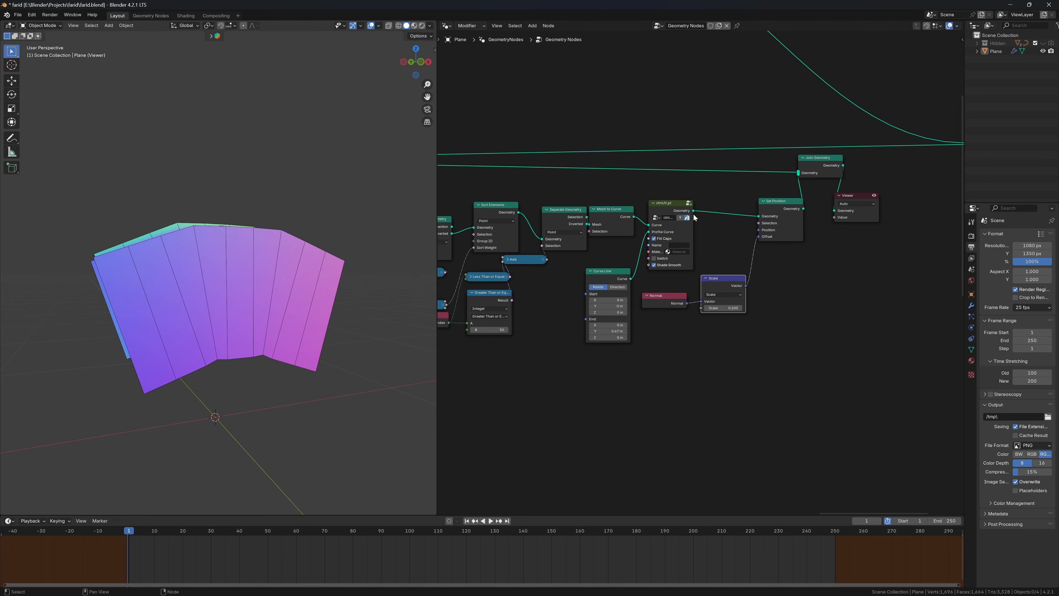
Step: Preview the second curve-to-mesh output's point indices with a Viewer and Index node, and add a shared reroute on its output links
drag(693, 211, 844, 285)
click(855, 299)
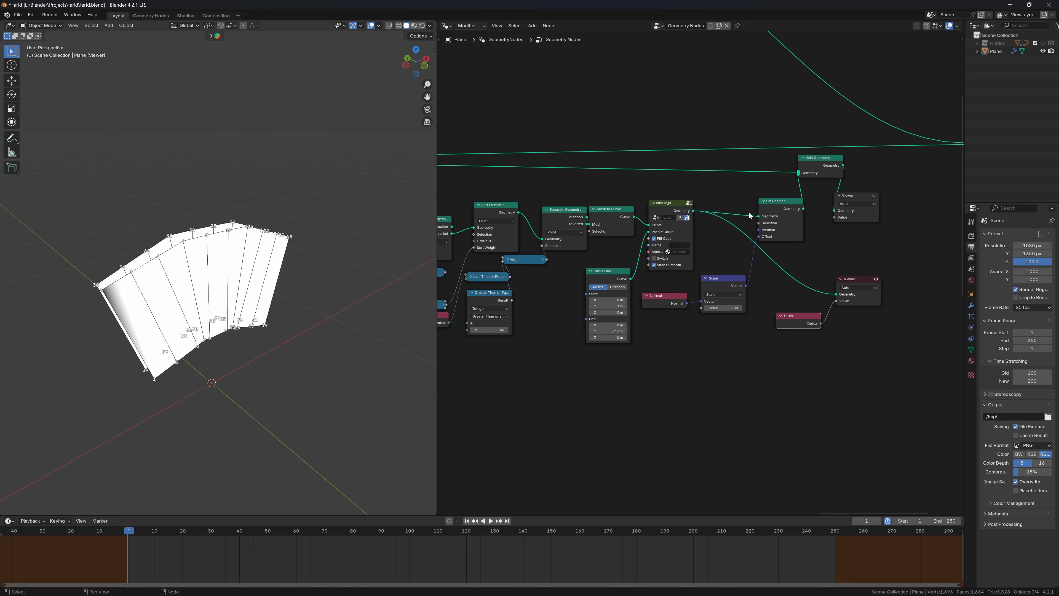
shift+right_drag(746, 202, 730, 261)
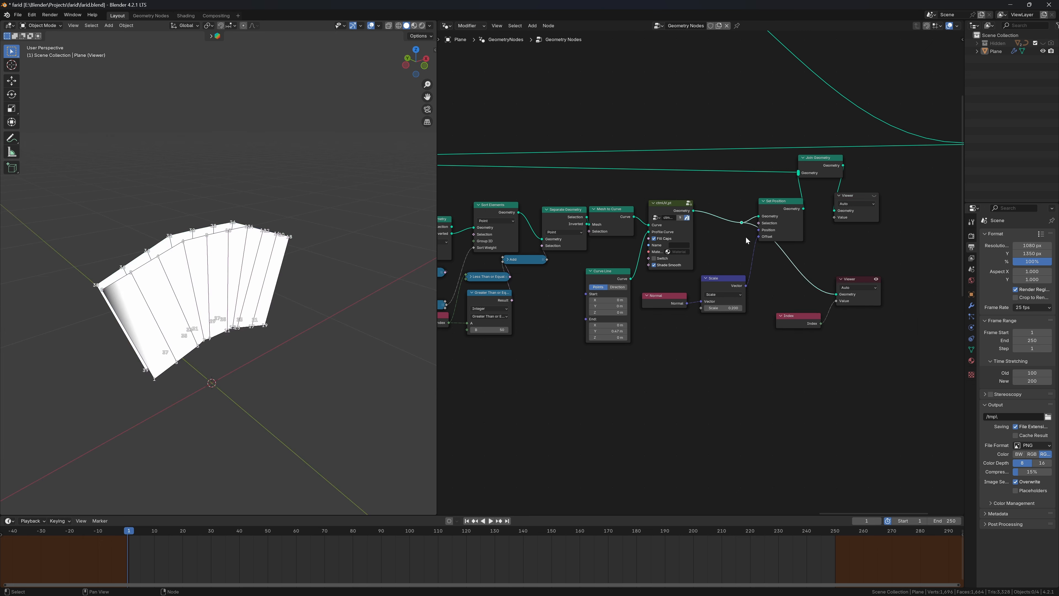
key(g)
click(751, 223)
Step: Duplicate the Sort Elements node and insert the copy after the second curve-to-mesh node
right_click(709, 238)
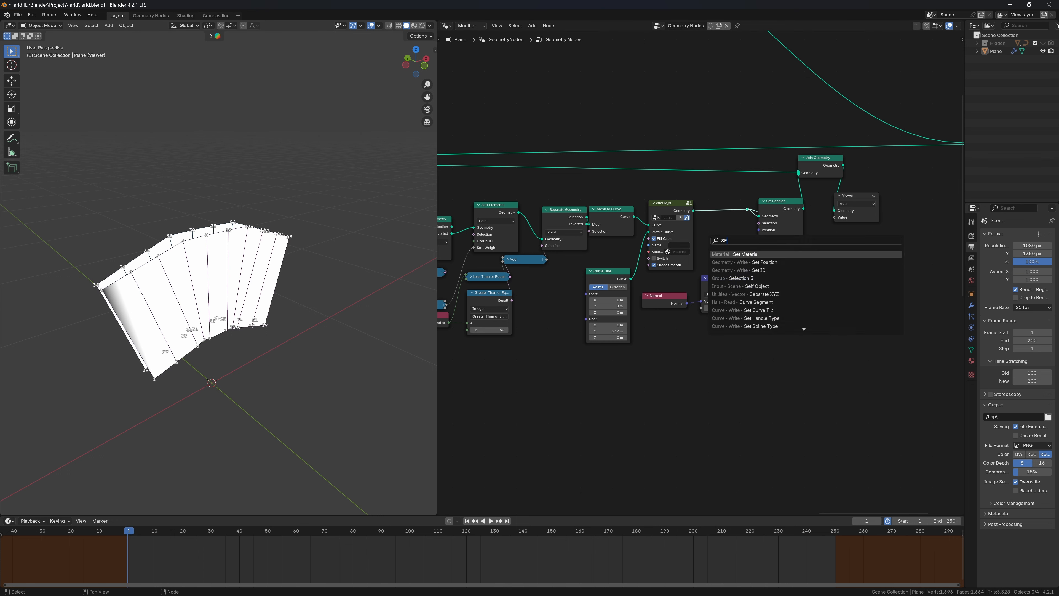
click(495, 221)
click(490, 209)
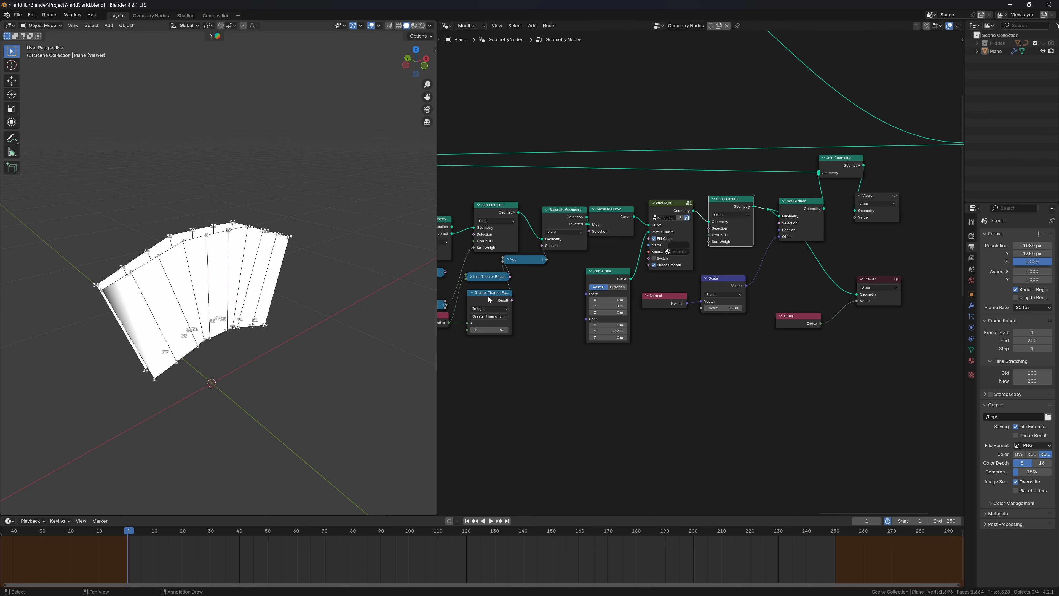
Step: Expand the Separate XYZ node and connect its X output to the Sort Weight of the new Sort Elements node
middle_drag(488, 296, 543, 291)
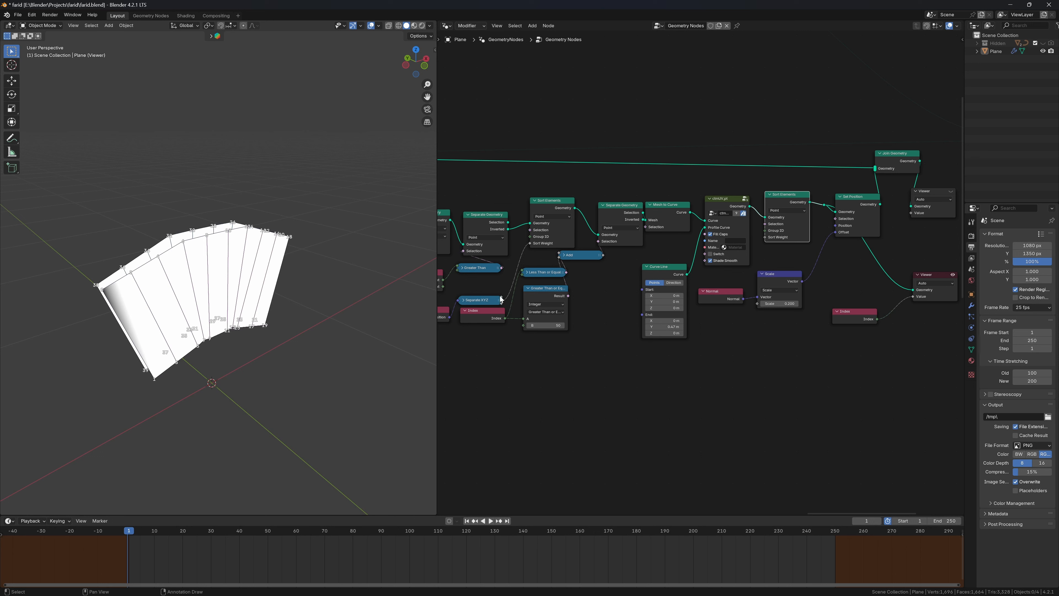
click(484, 301)
click(463, 300)
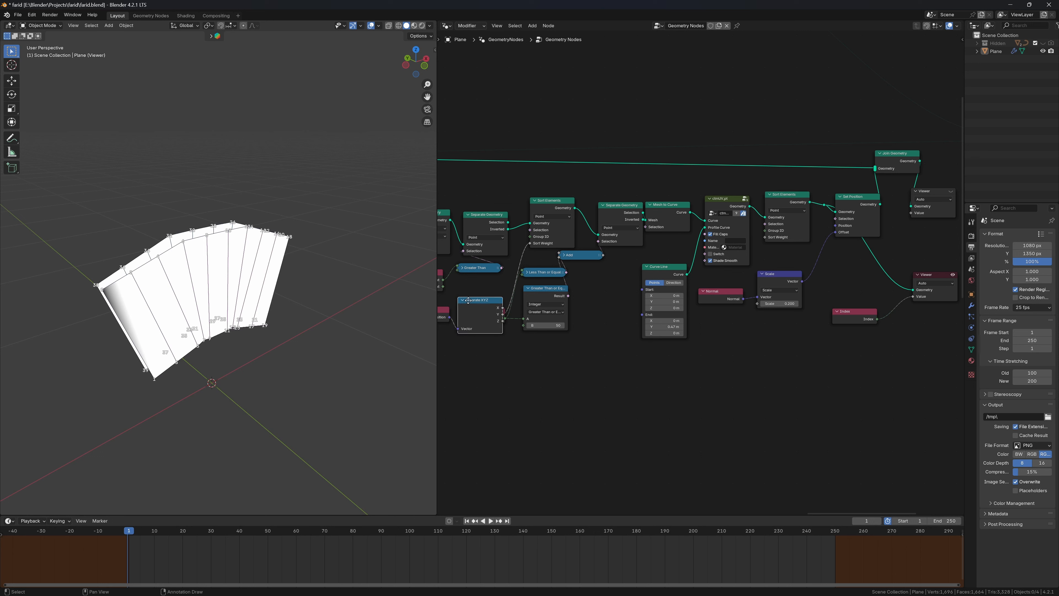
drag(504, 288, 765, 237)
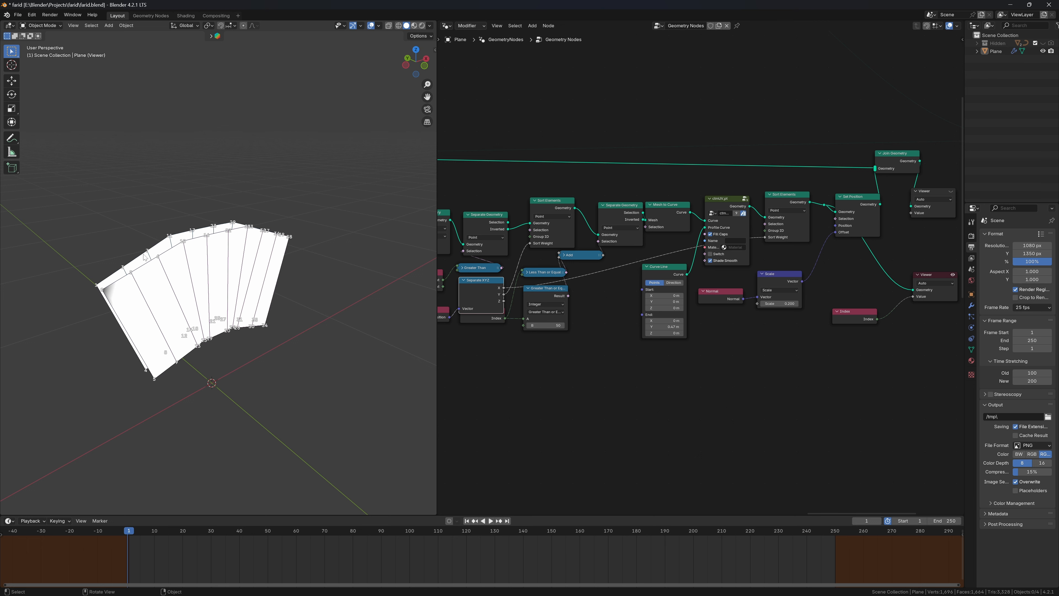
middle_drag(195, 374, 213, 353)
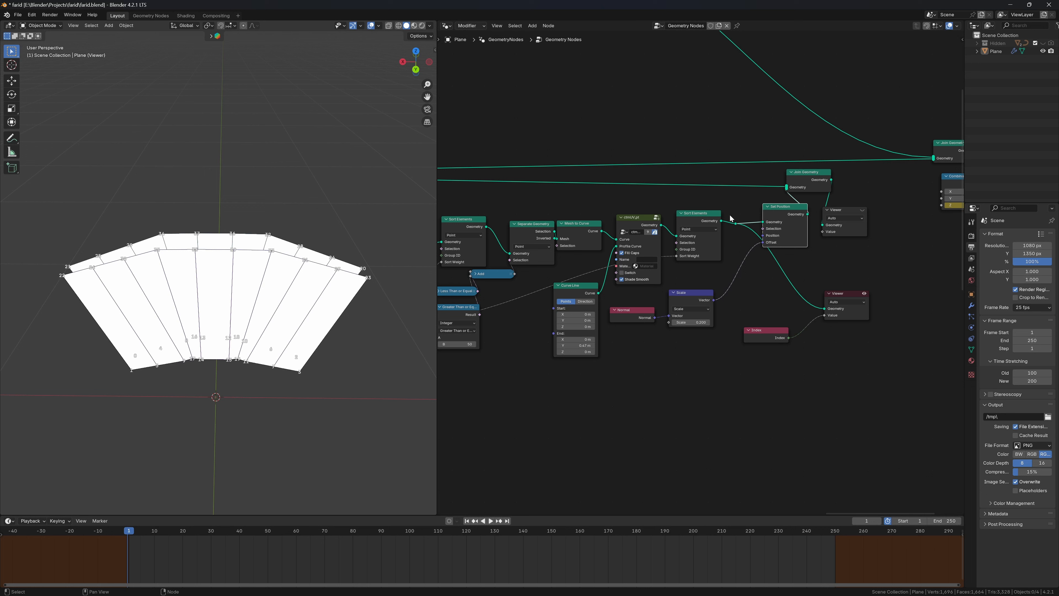
Step: Dissolve the reroute before Set Position and move the Join Geometry's Viewer further away from the neighbouring nodes
drag(731, 211, 748, 235)
key(ctrl+x)
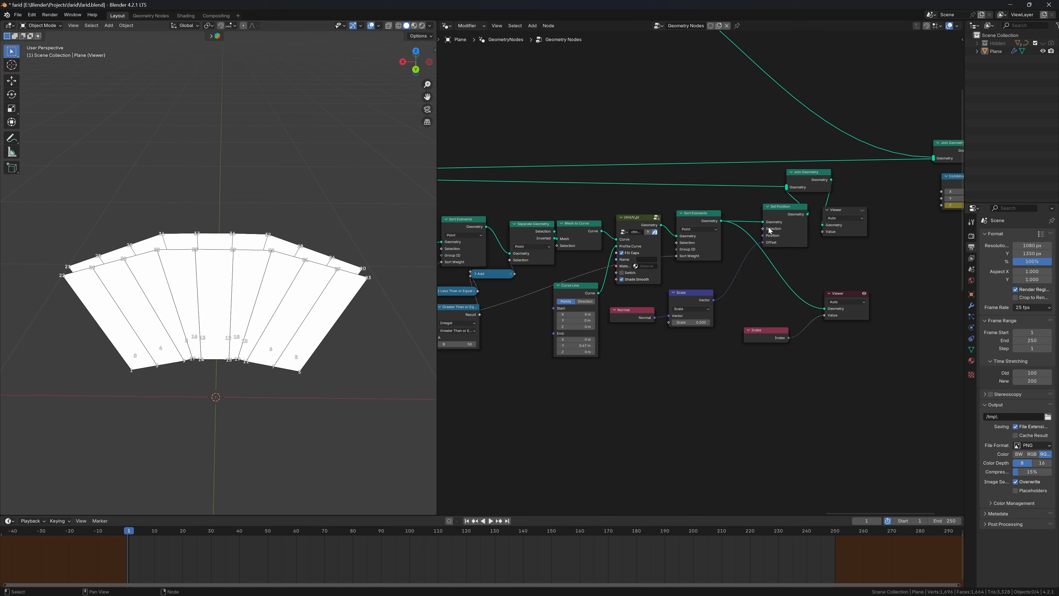
click(765, 229)
click(863, 211)
drag(851, 210, 877, 207)
Step: Add an integer Greater Than compare node driving the Selection of Set Position, placed above the second Sort Elements node
click(849, 302)
text(GREA)
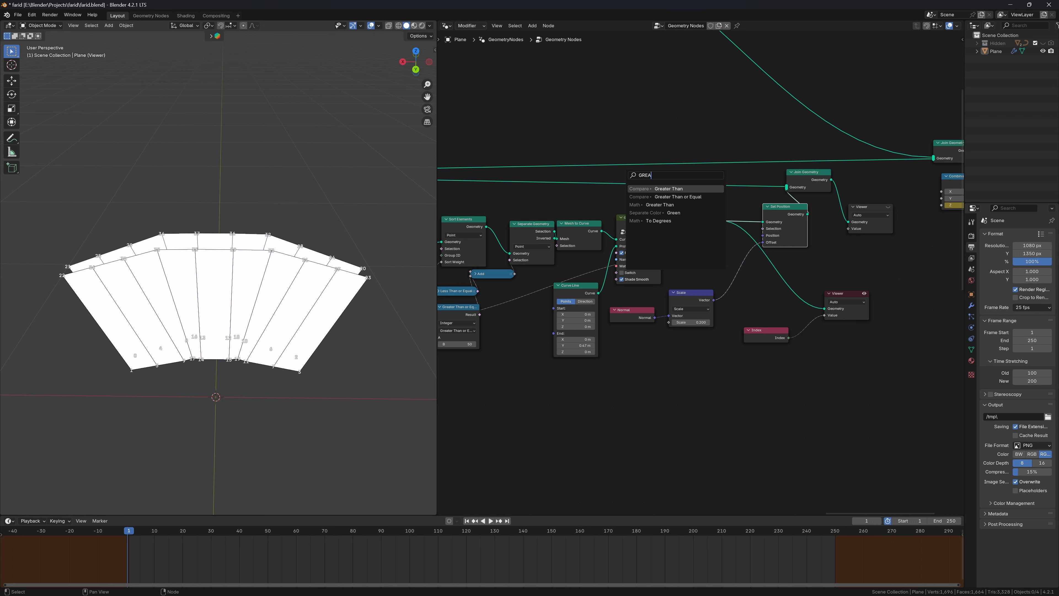
text(T)
key(Return)
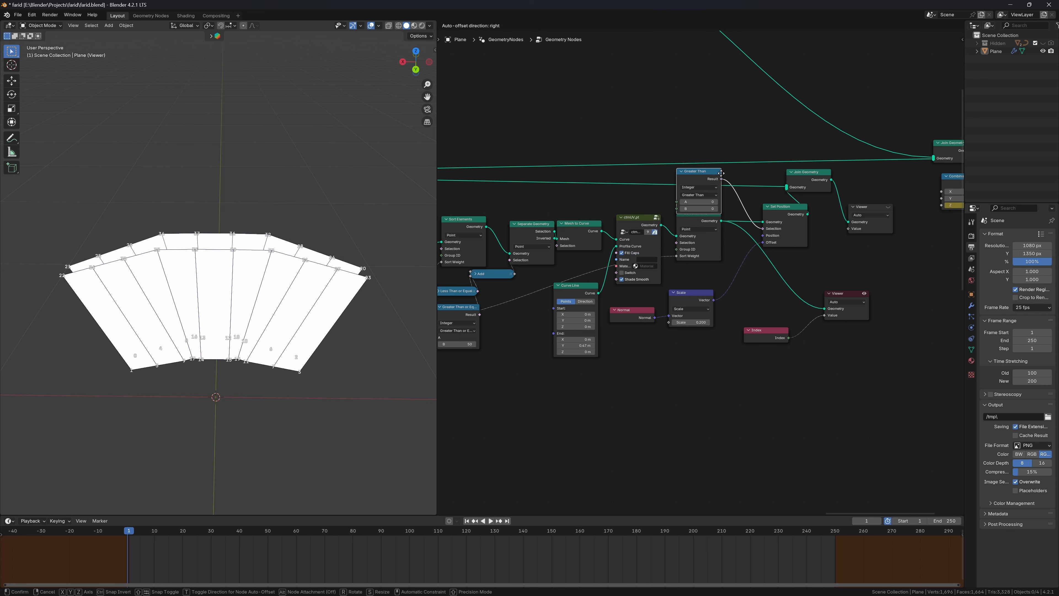
click(721, 167)
Step: Connect a new Index node to input A of the integer compare node
drag(675, 192, 538, 180)
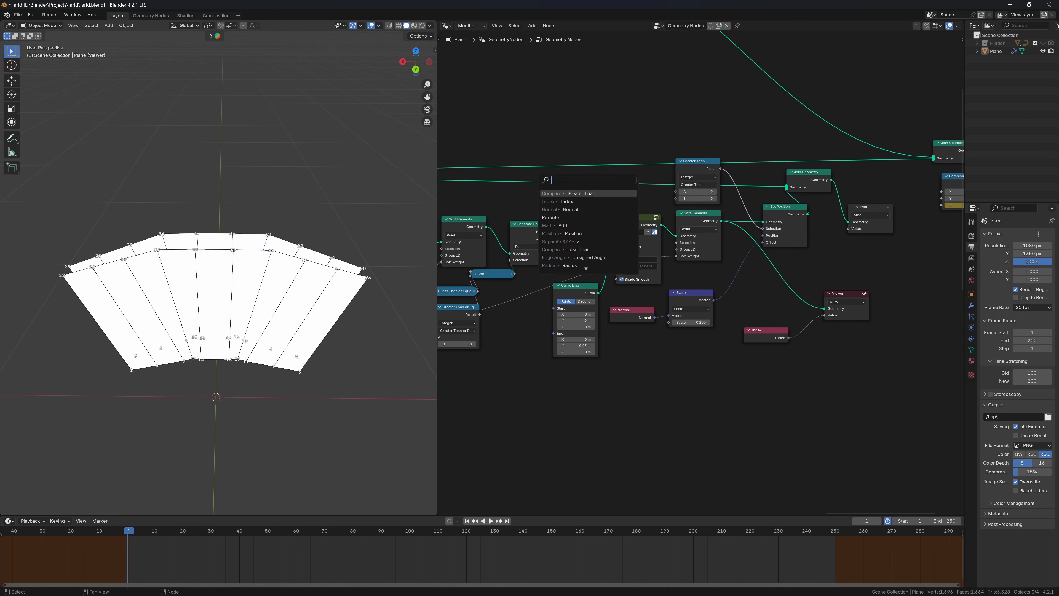
text(IND)
key(Return)
click(646, 180)
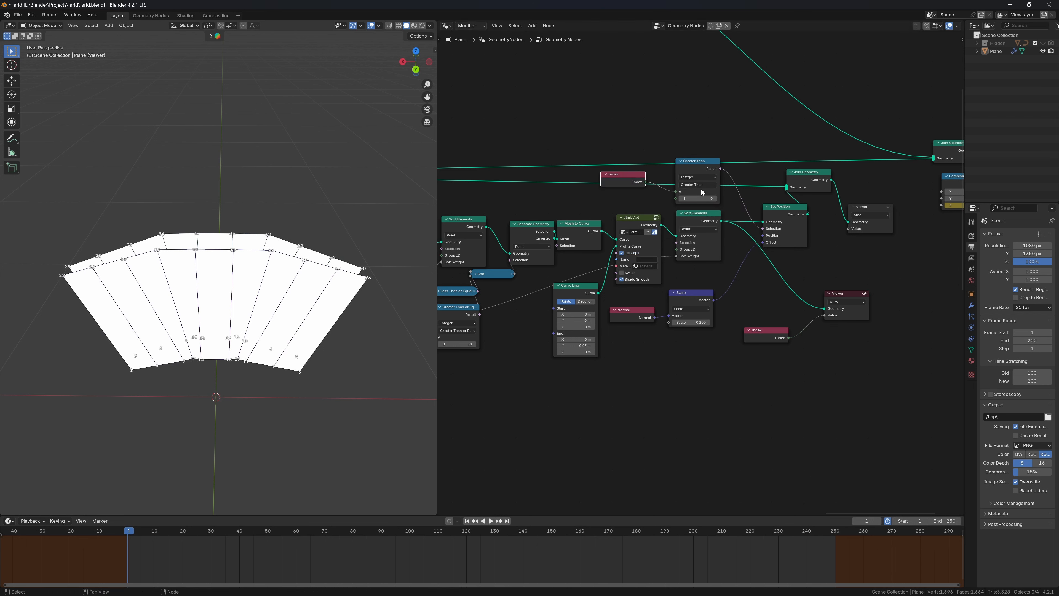
Step: Set the comparison to Greater Than or Equal with B at 20 and preview the joined geometry
click(700, 185)
click(711, 220)
click(888, 208)
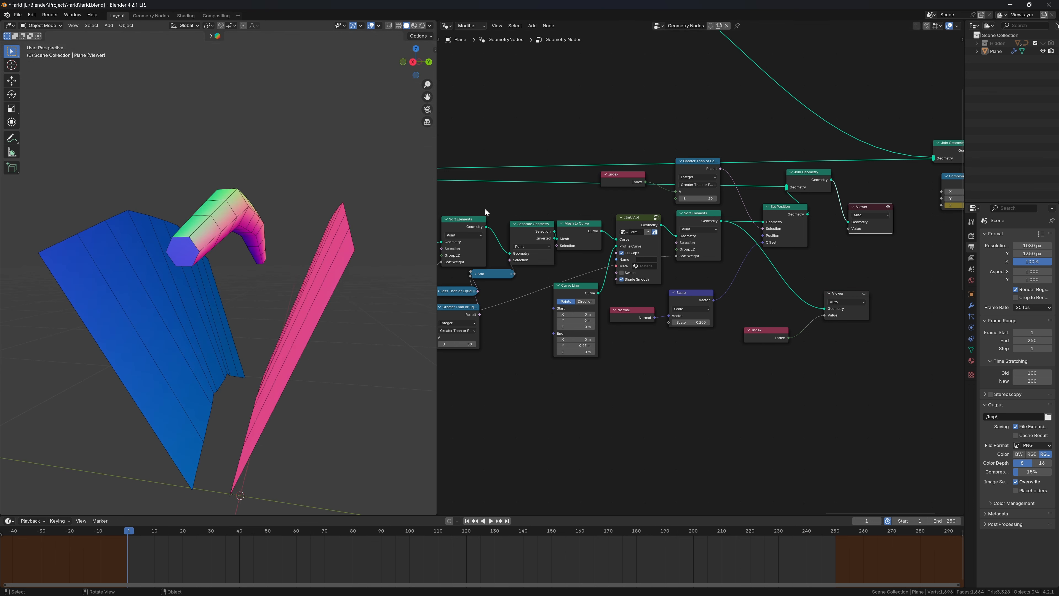
Step: Change the comparison to Less Than or Equal with B at 19 and inspect the splayed panels
click(714, 186)
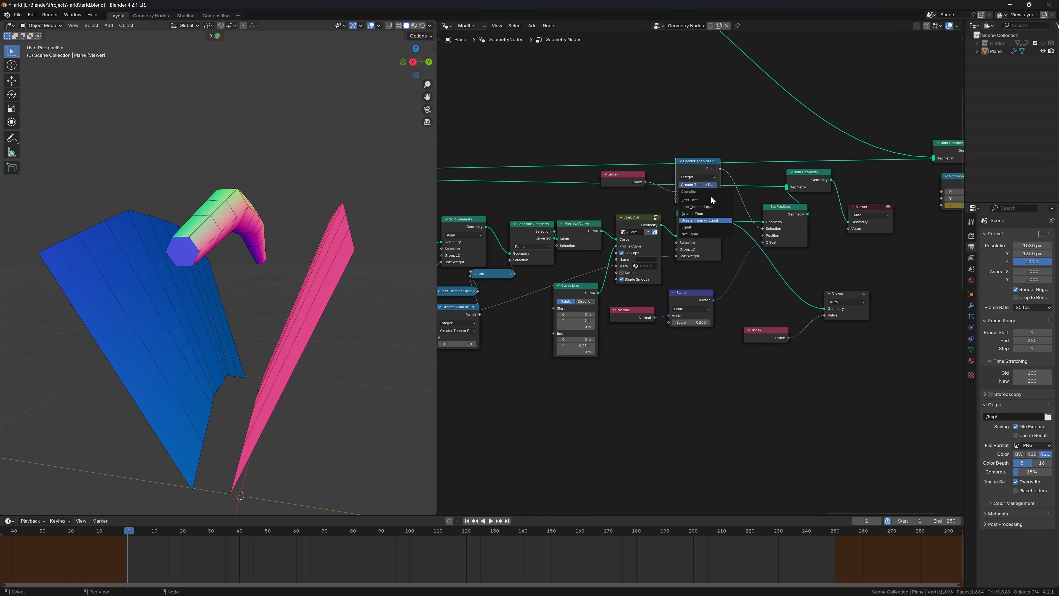
click(711, 207)
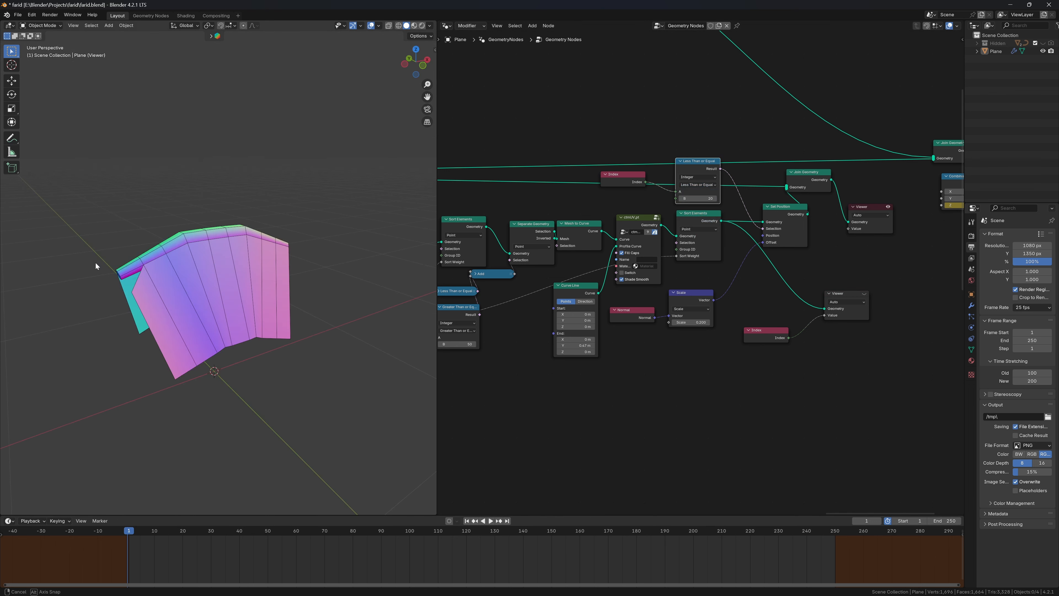
click(681, 198)
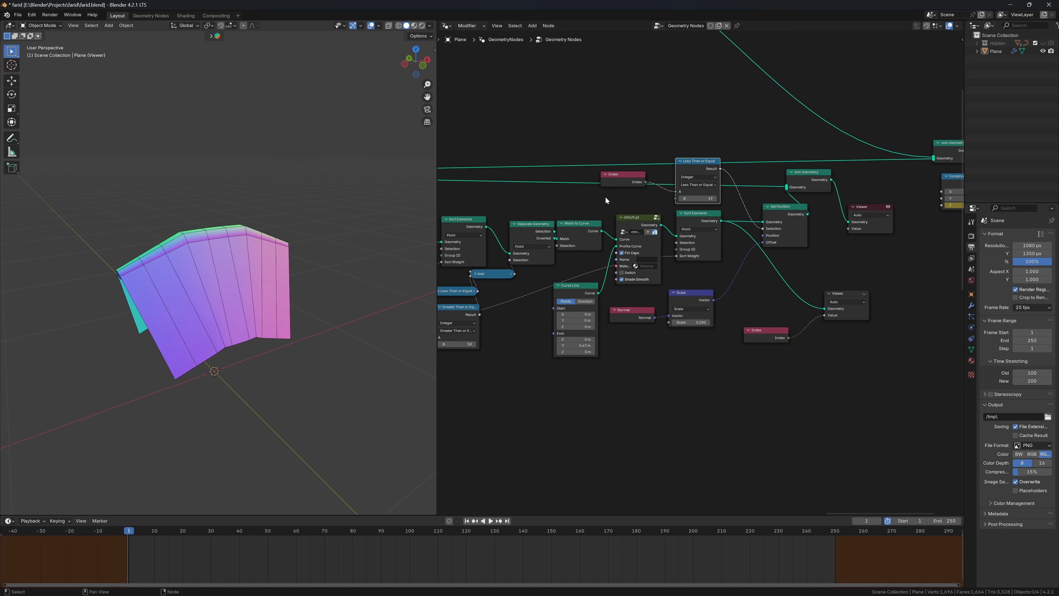
middle_drag(292, 209, 130, 222)
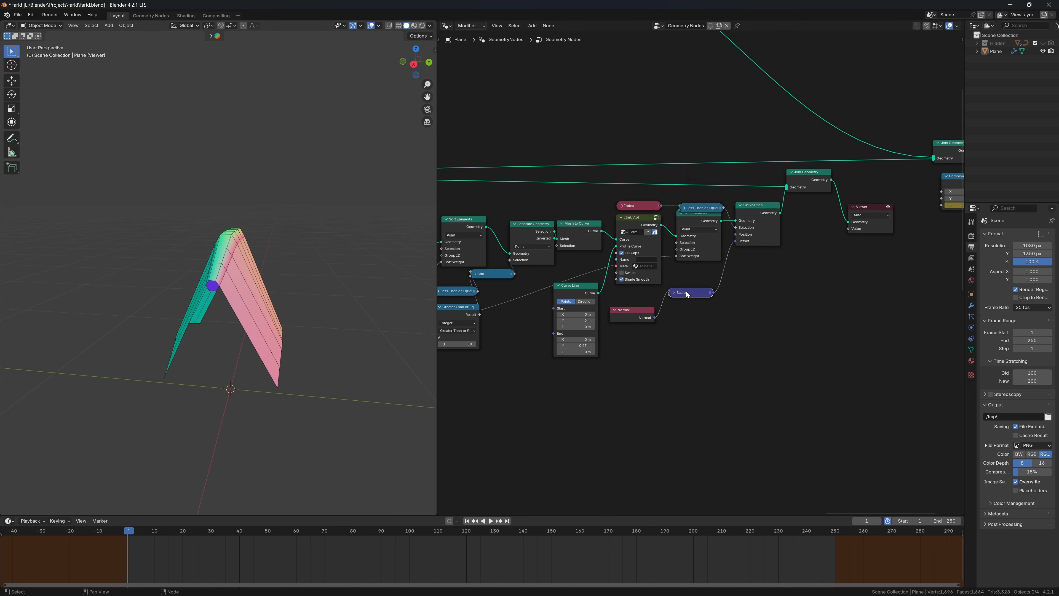
Step: Tuck the collapsed Scale node beneath the second Sort Elements node and the Normal node beneath the second curve-to-mesh node
drag(688, 293, 703, 270)
click(621, 316)
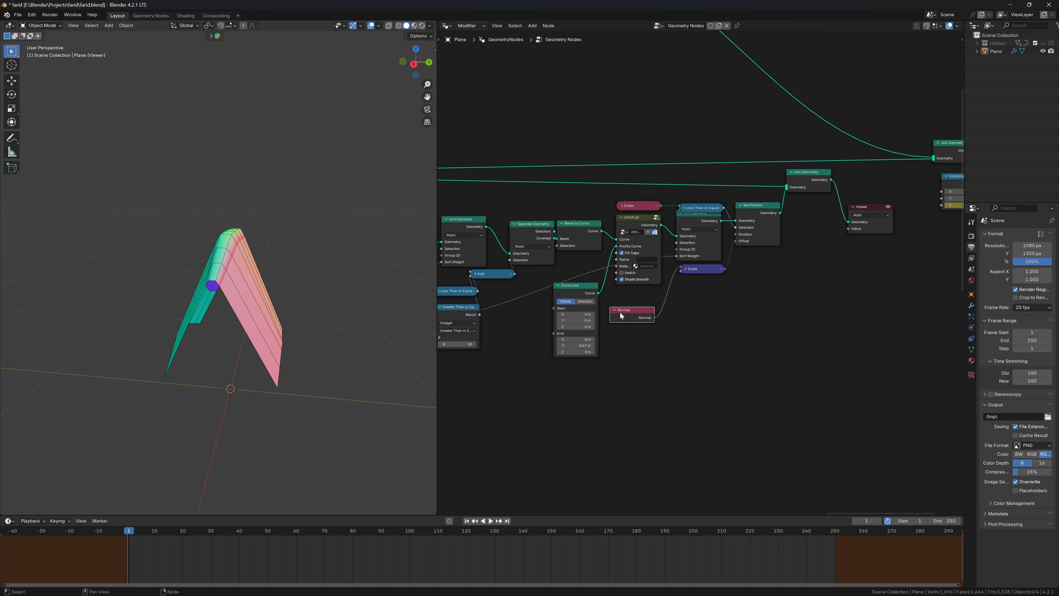
drag(622, 316, 631, 296)
middle_drag(422, 302, 429, 301)
Step: Collapse the Edge Angle node and tidy it with the Less Than node beneath the first curve-to-mesh and Separate Geometry nodes
middle_drag(522, 302, 818, 276)
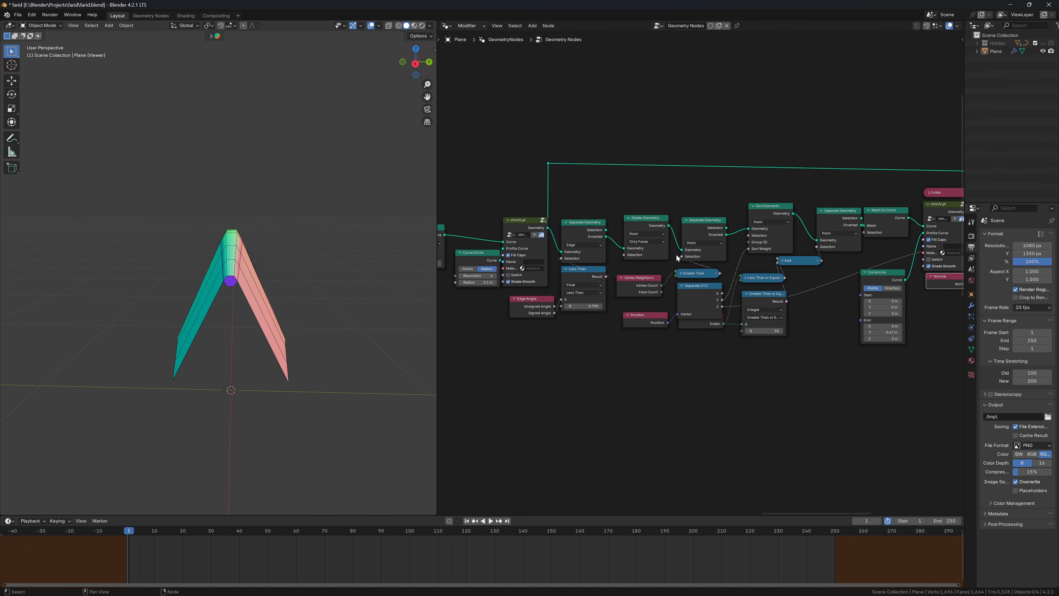
drag(529, 298, 562, 276)
click(510, 293)
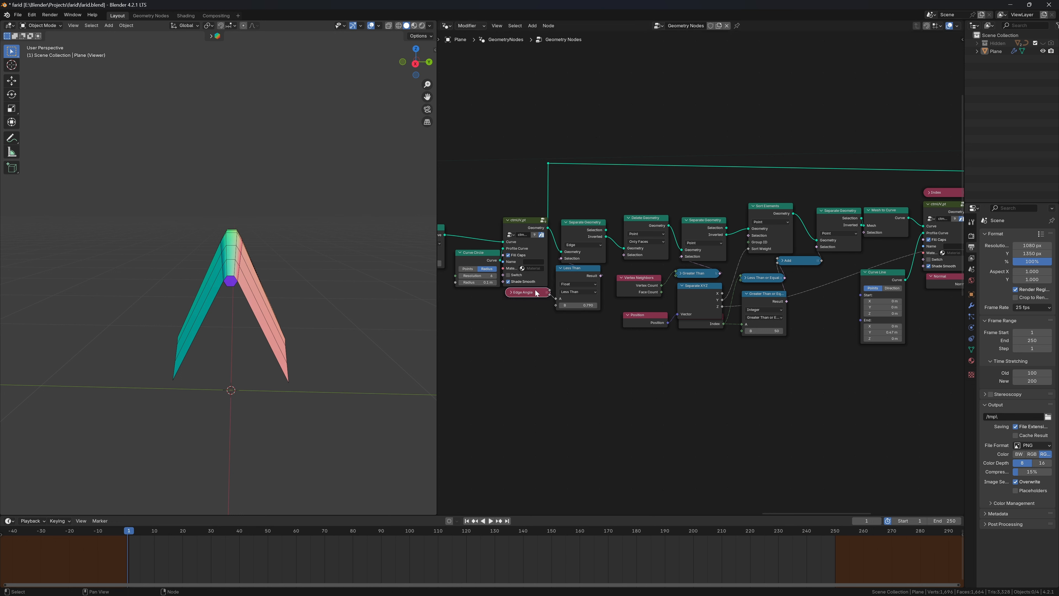
drag(579, 275, 645, 292)
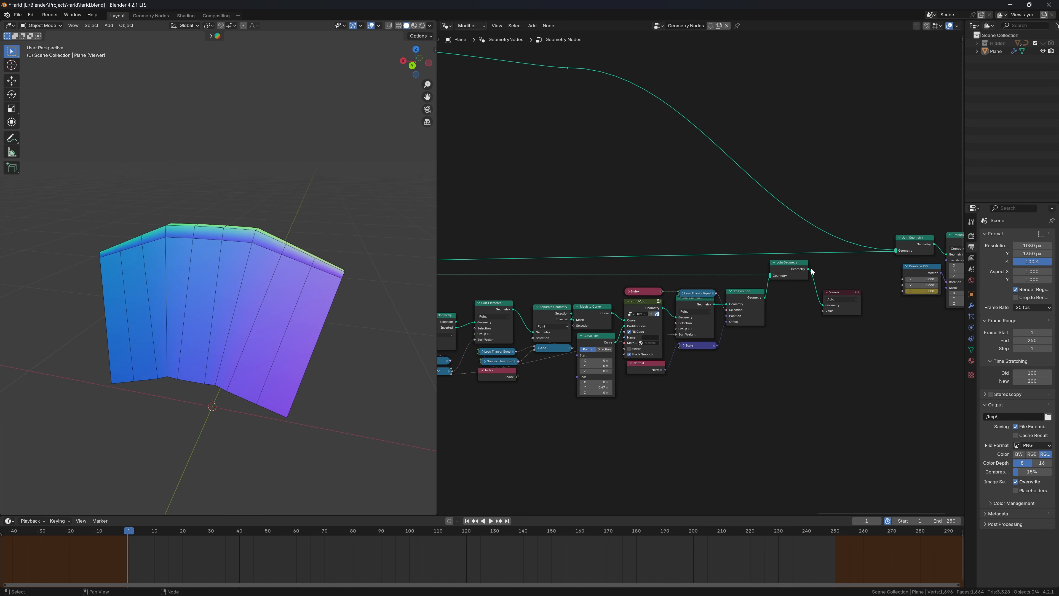
Step: Connect the panel branch's Join Geometry output to the final Join Geometry node and turn off the Viewer
drag(808, 269, 896, 252)
click(858, 292)
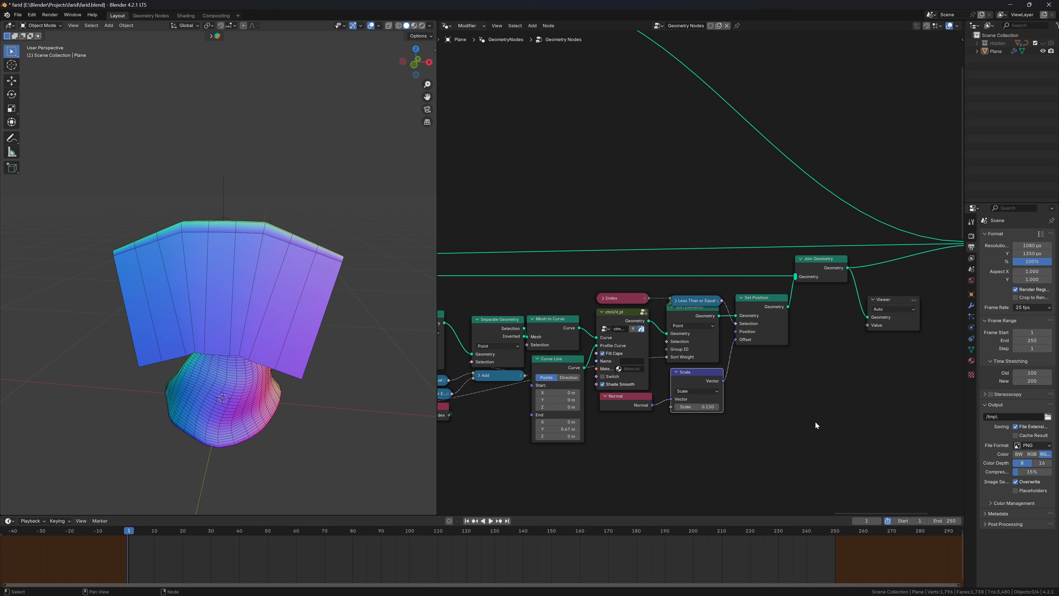
Step: Raise the collapsed Less Than or Equal node above Sort Elements and shift Join Geometry and Viewer away from Set Position to make room
drag(673, 305, 672, 295)
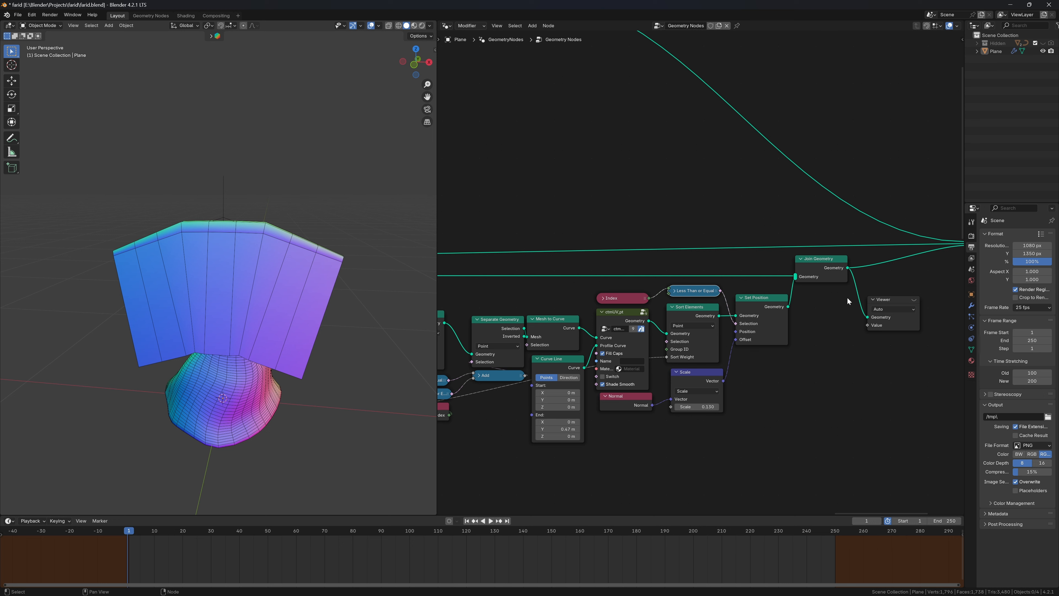
drag(815, 248, 992, 345)
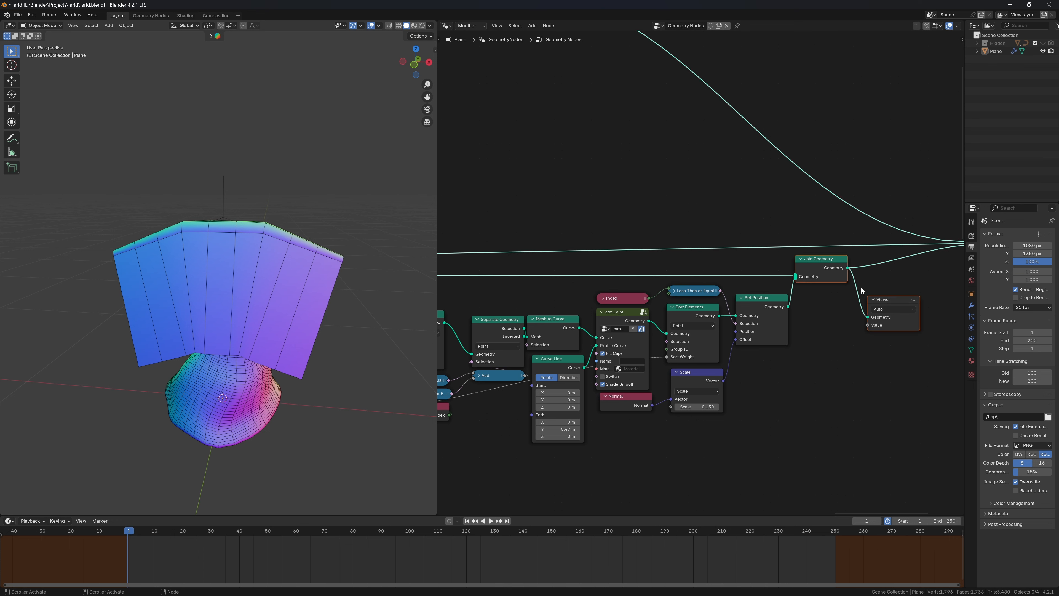
key(g)
click(936, 288)
Step: Add a Noise Group node between Set Position and the panel branch's Join Geometry
key(shift+a)
mouse_move(814, 324)
text(noise)
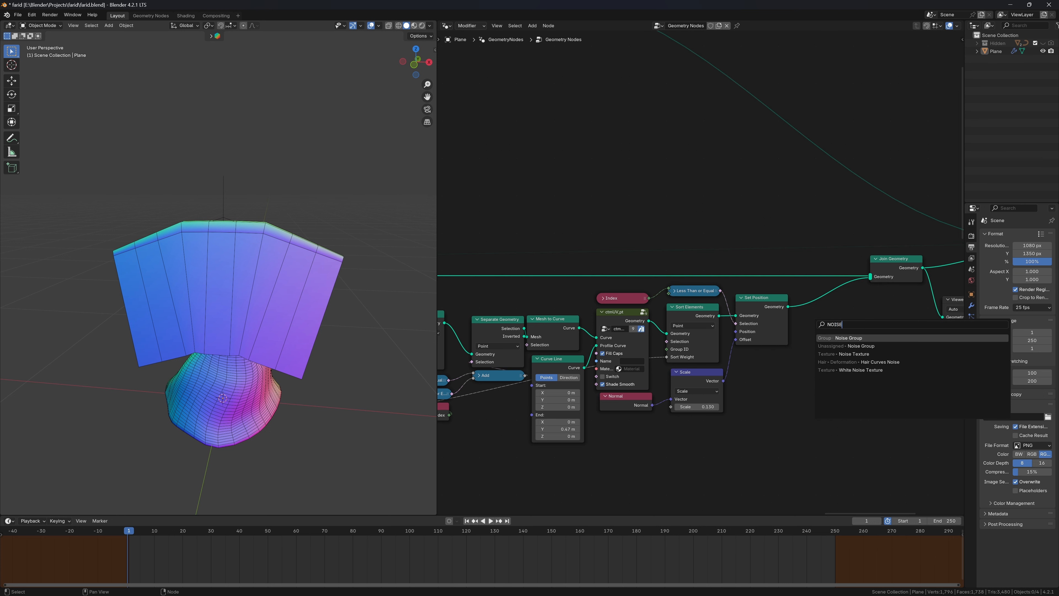
key(Return)
click(804, 373)
Step: Set the Noise Group's Field Multiplier to 0.3 in X and 0.2 in Y, and reposition the node just before Join Geometry
click(849, 405)
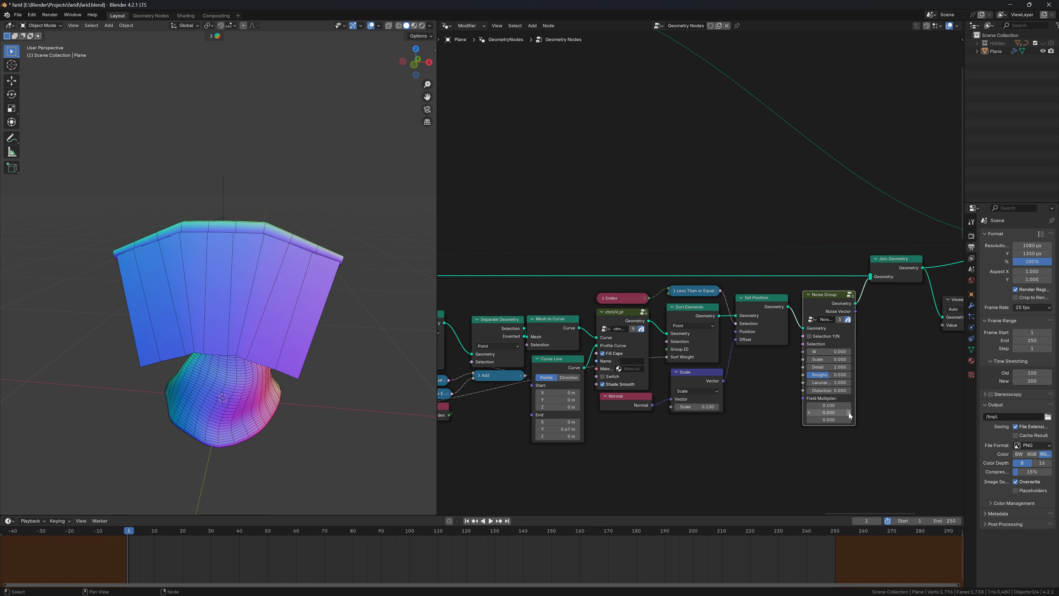
click(850, 412)
click(849, 405)
click(850, 413)
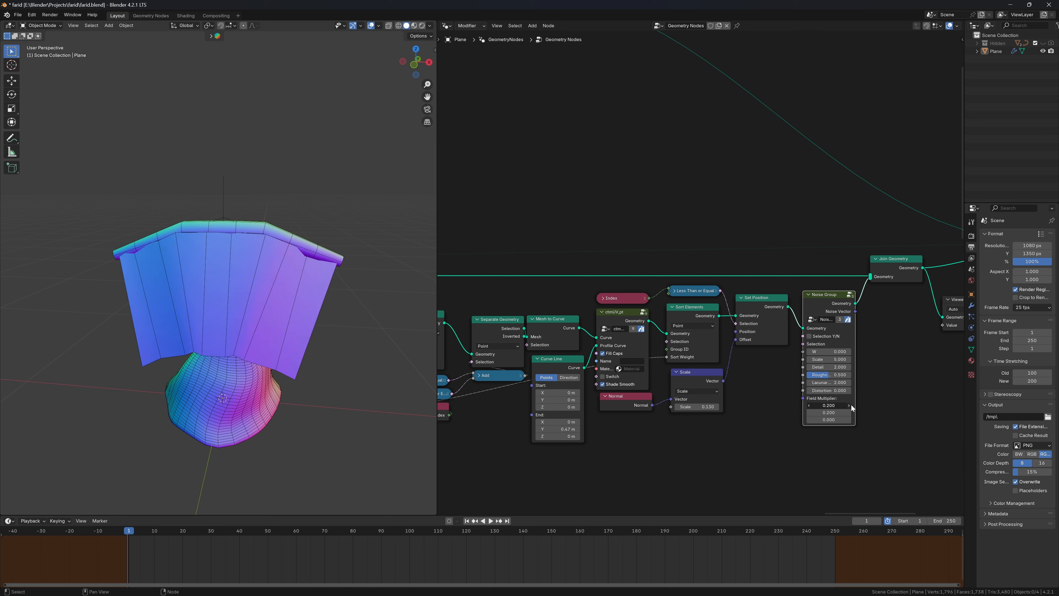
click(849, 405)
mouse_move(842, 306)
mouse_down()
mouse_move(859, 301)
mouse_move(848, 298)
mouse_up()
click(882, 261)
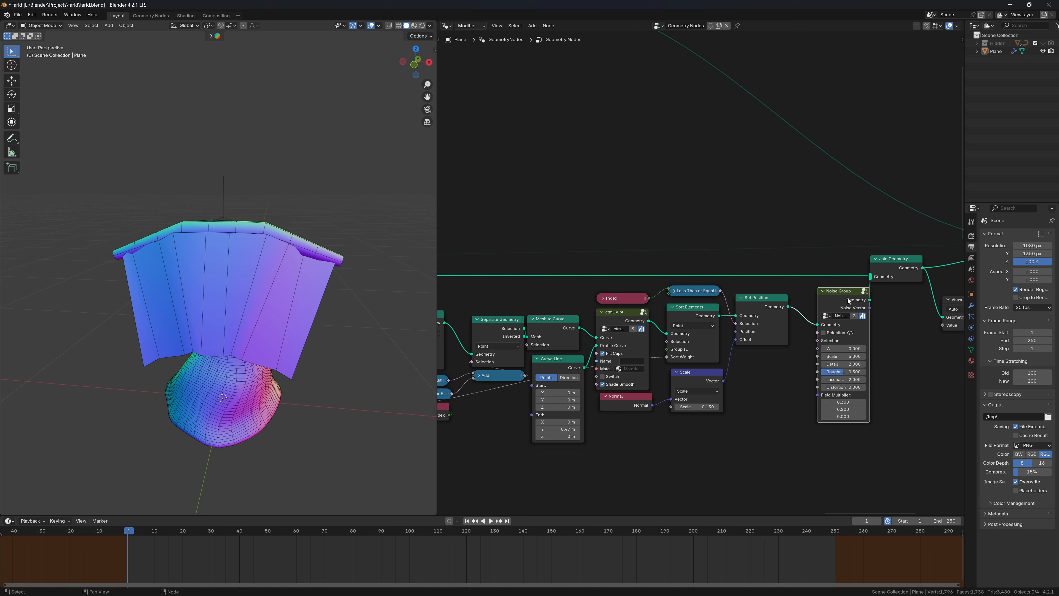
drag(757, 308, 821, 334)
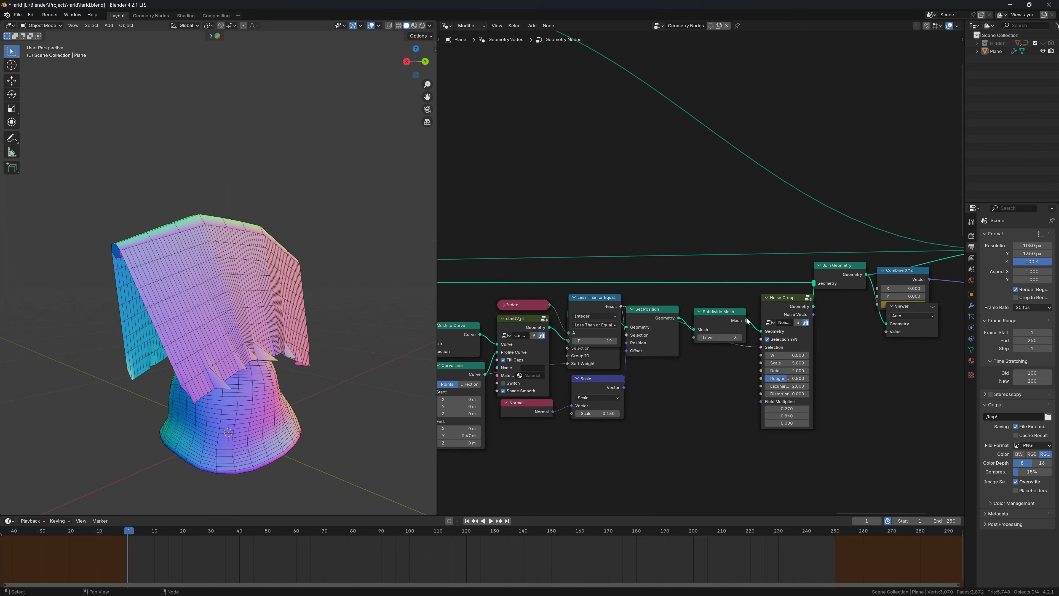
Step: Try previewing the Subdivide Mesh output through a separate Viewer node with a field fed into its Value
drag(747, 320, 931, 455)
click(918, 380)
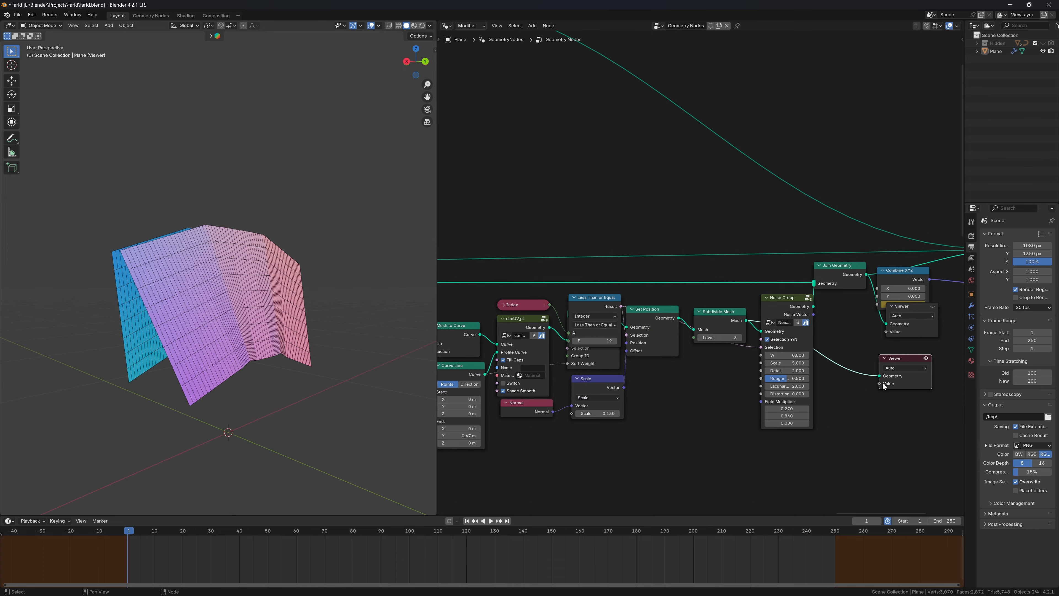
drag(881, 383, 794, 411)
click(861, 425)
click(866, 421)
Step: Enable Selection Y/N on the Noise Group and feed its Selection from a new integer Greater Than comparison
middle_drag(320, 254, 331, 228)
scroll(325, 251, up, 5)
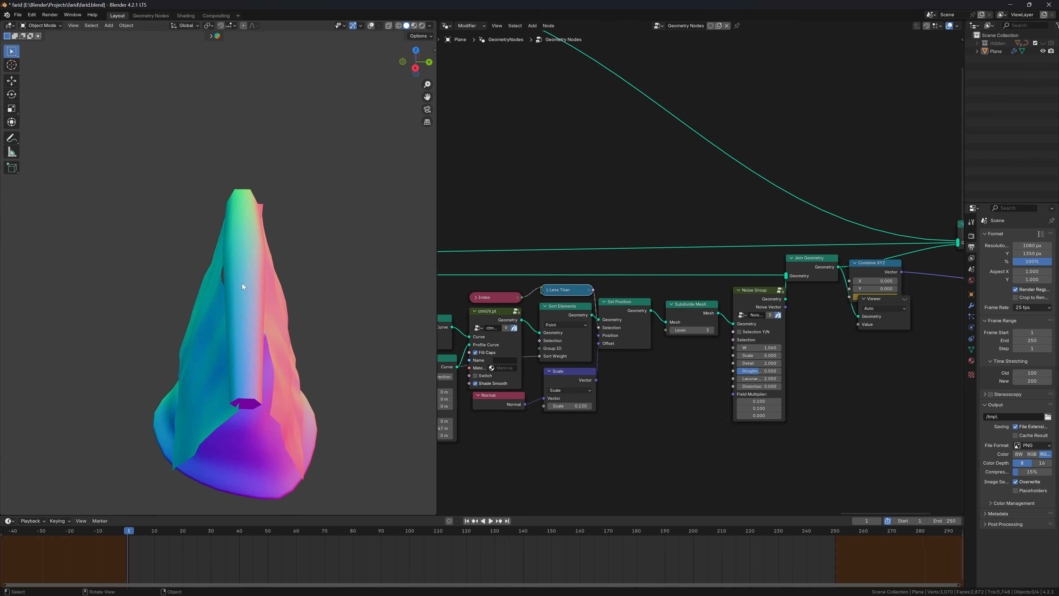
scroll(242, 284, up, 1)
middle_drag(276, 301, 250, 295)
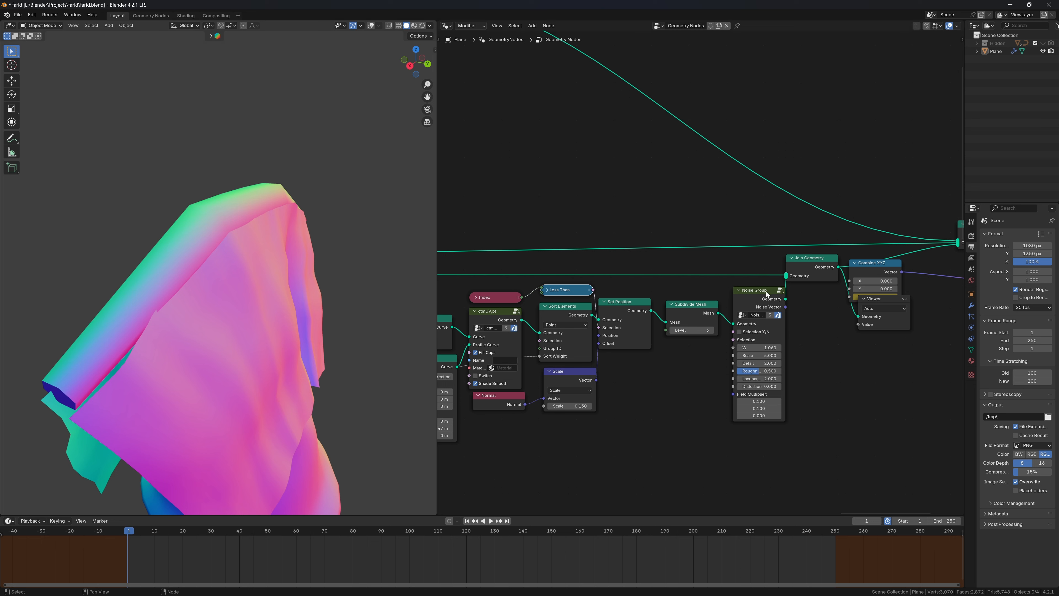
mouse_move(767, 294)
mouse_down()
mouse_move(756, 307)
mouse_move(769, 303)
mouse_up()
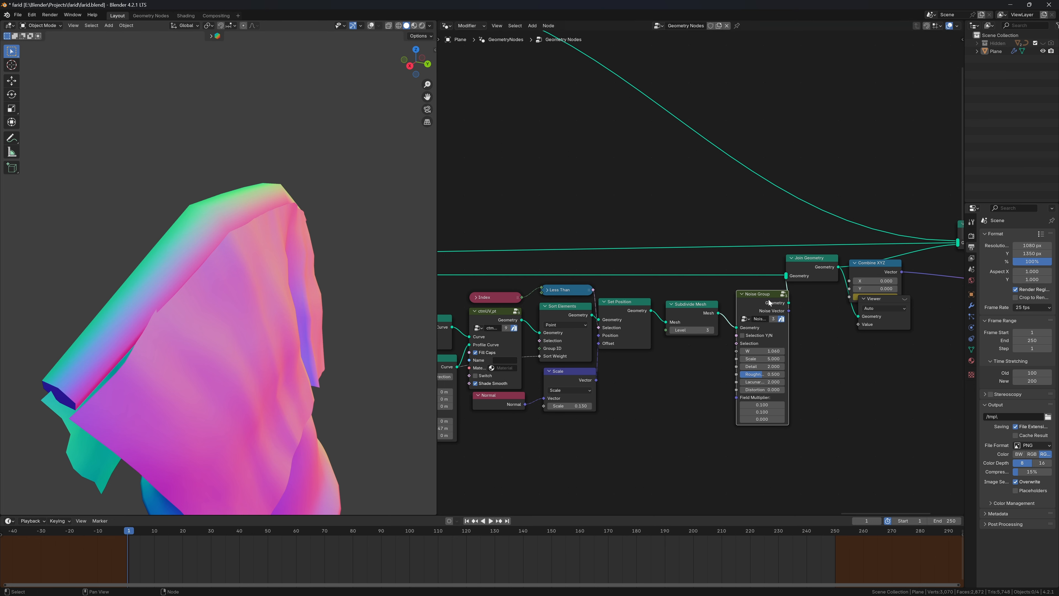
click(743, 335)
drag(737, 342, 580, 175)
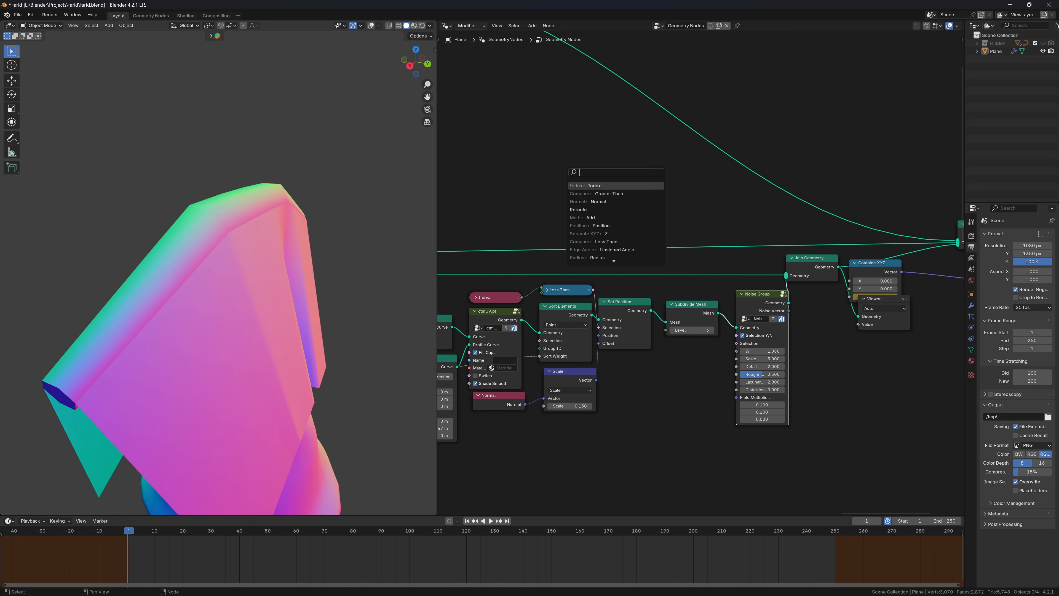
key(Down)
key(Return)
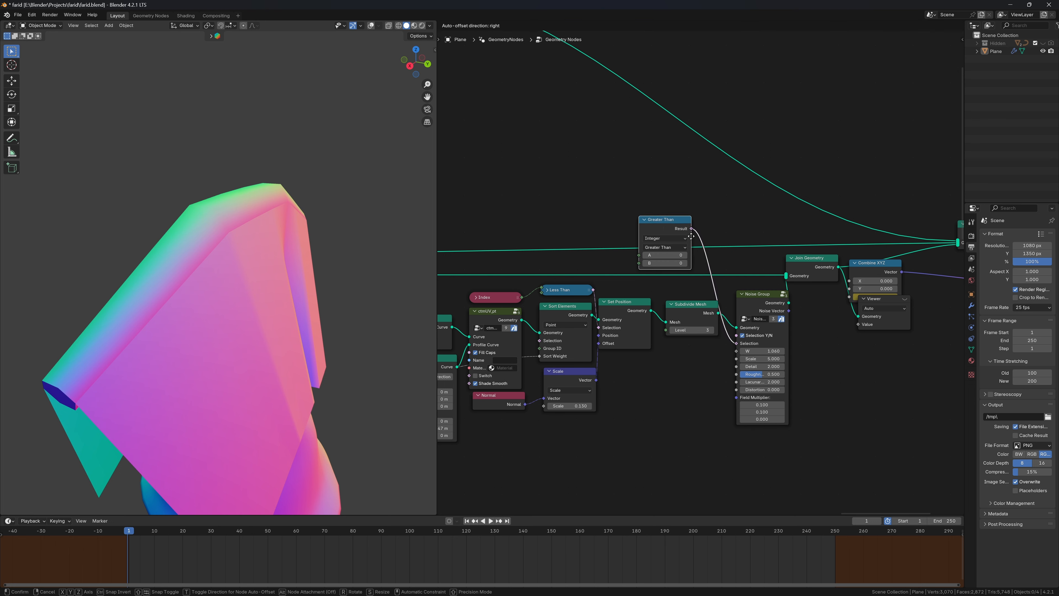
click(693, 246)
Step: Connect a Vertex Neighbors node's Vertex Count to the Greater Than node's A and set B to 3
drag(645, 269, 596, 237)
text(VERTEX)
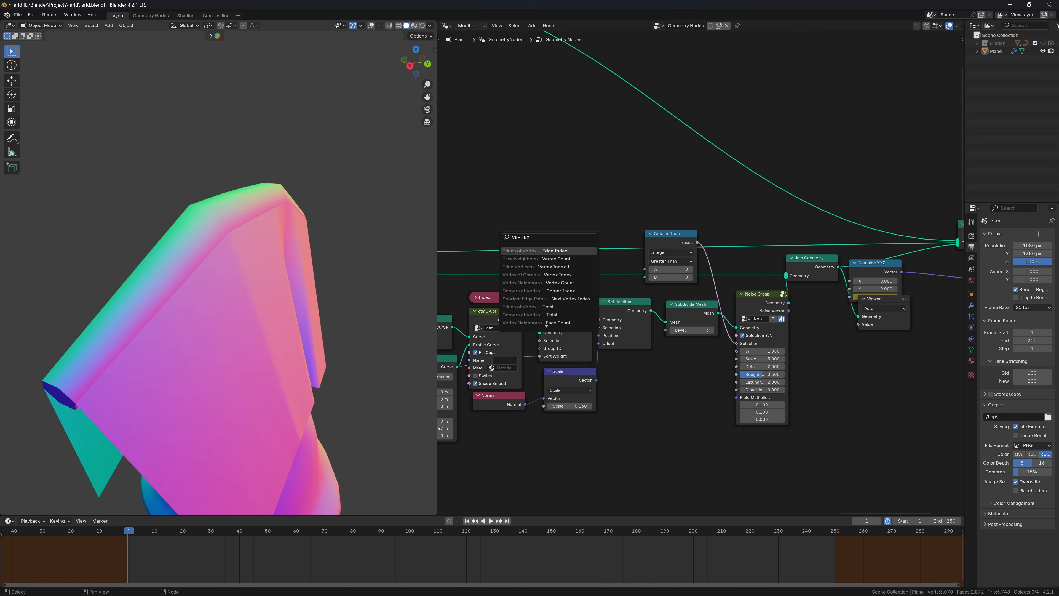
text( NEIGH)
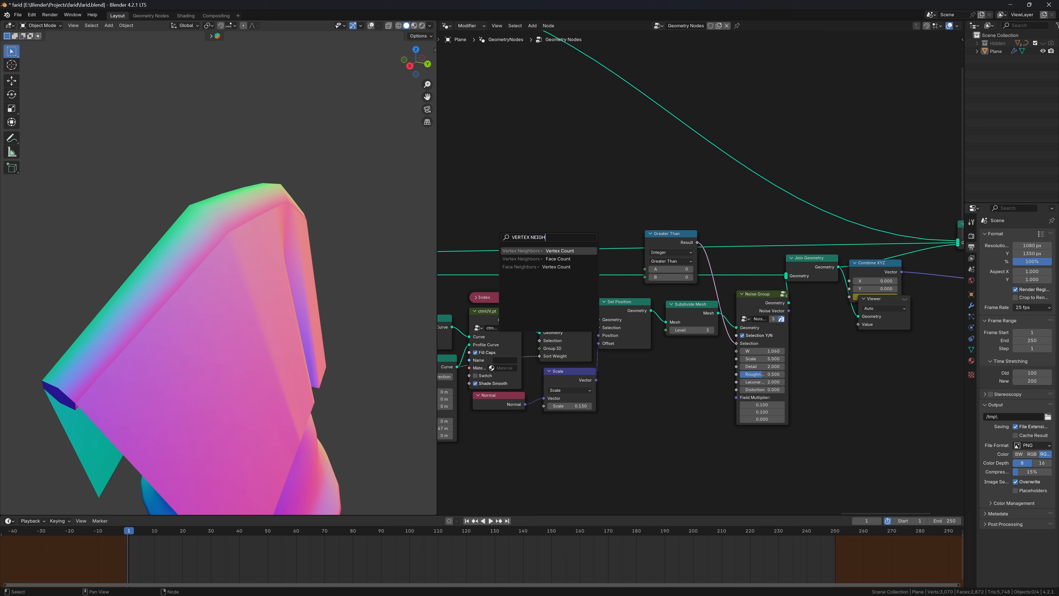
key(Return)
click(616, 252)
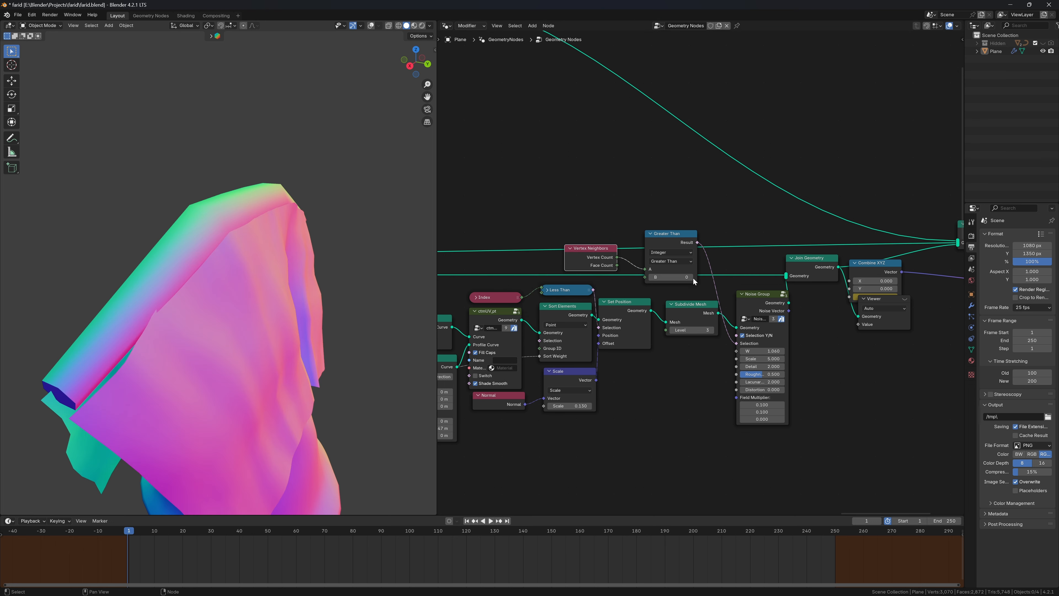
ctrl+scroll(672, 277, up, 3)
middle_drag(250, 271, 292, 317)
scroll(245, 304, down, 2)
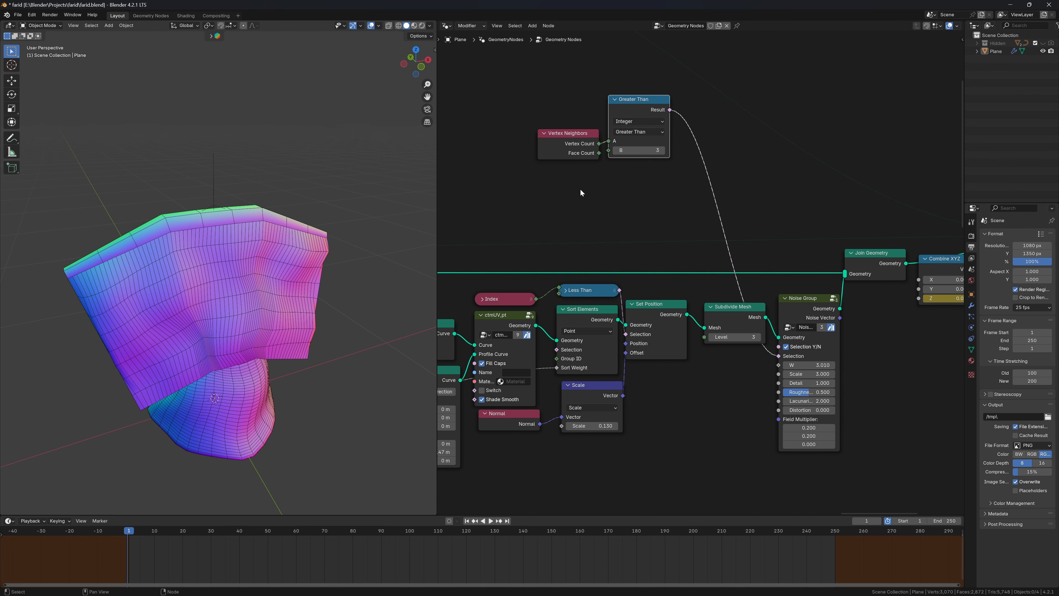
Step: Insert a Math node set to Add between the Greater Than result and the Noise Group's Selection
key(shift+a)
text(AD)
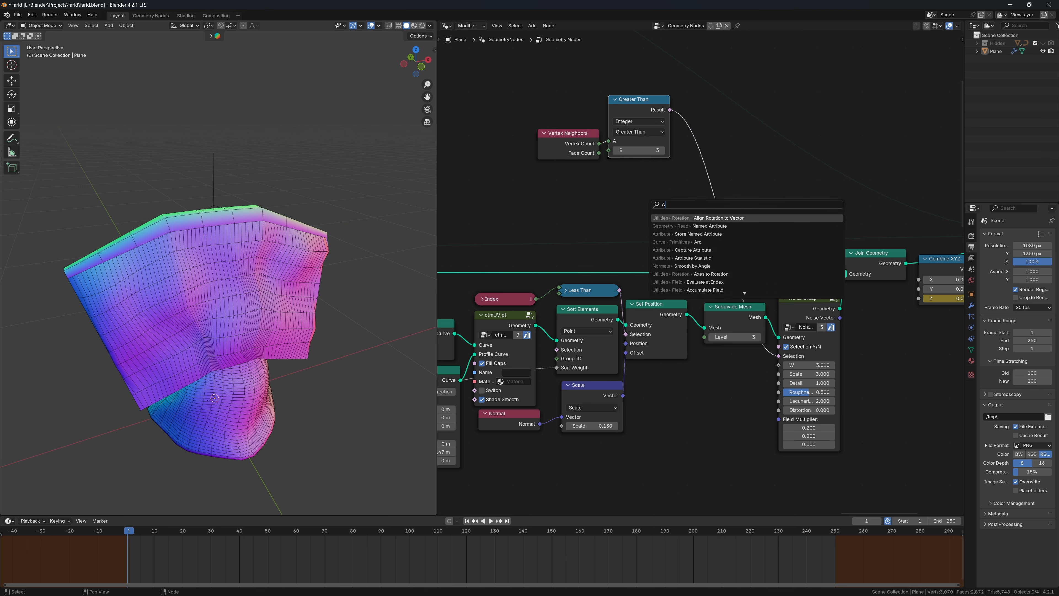
key(BackSpace)
key(BackSpace)
text(MAT)
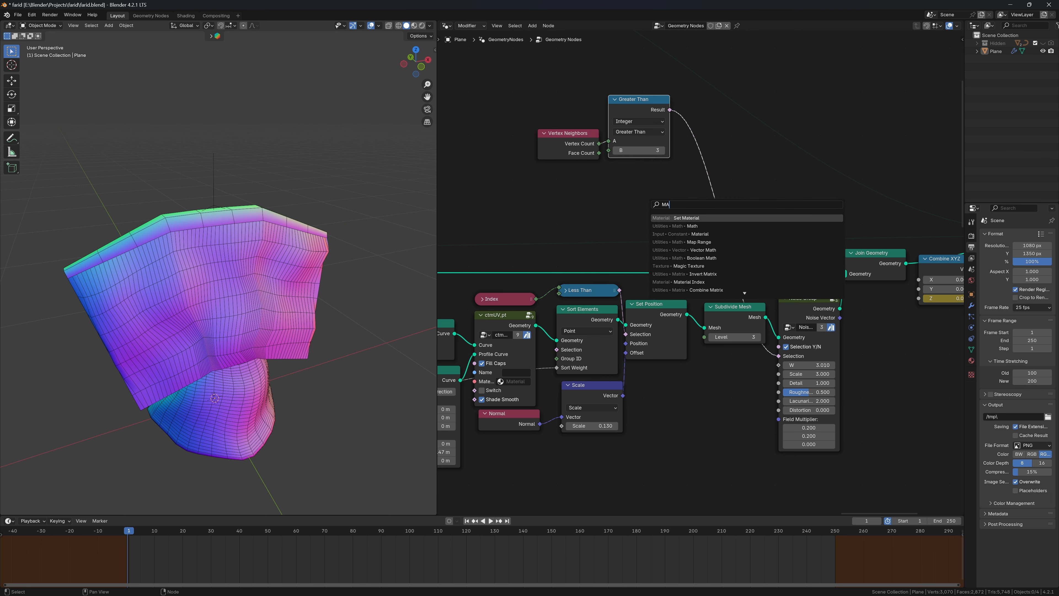
key(Return)
key(Escape)
key(shift+a)
text(MATH)
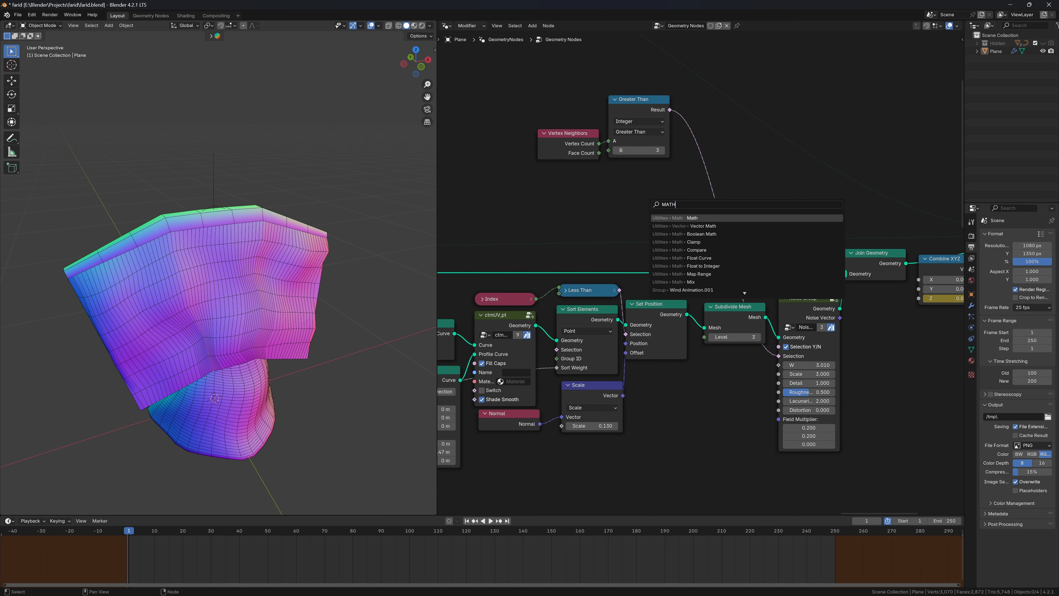
key(Return)
click(700, 137)
Step: Feed the Add node's second Value from a new float Less Than comparison
drag(700, 192, 643, 206)
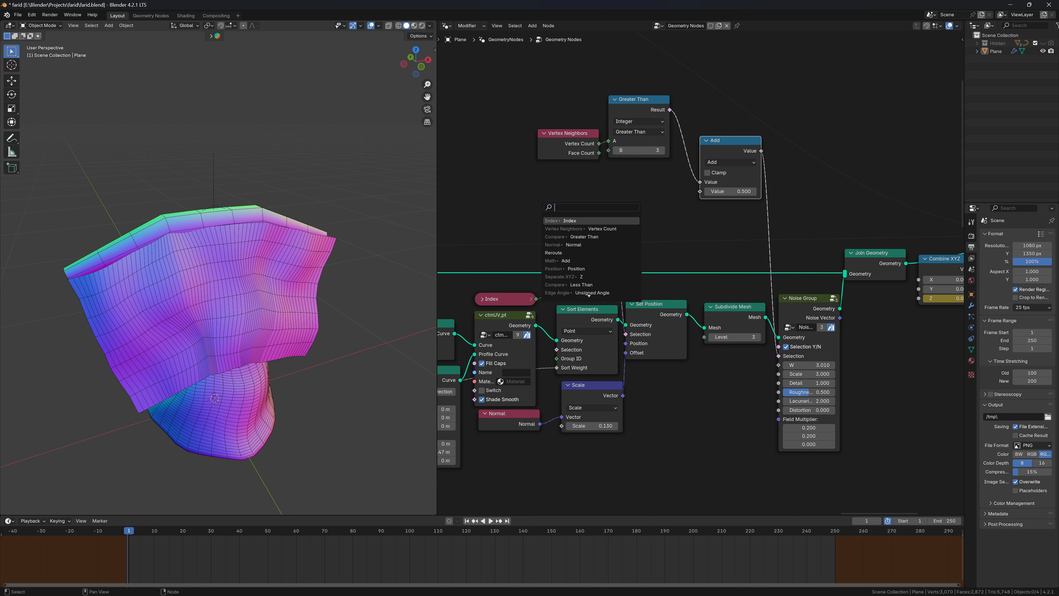
text(less)
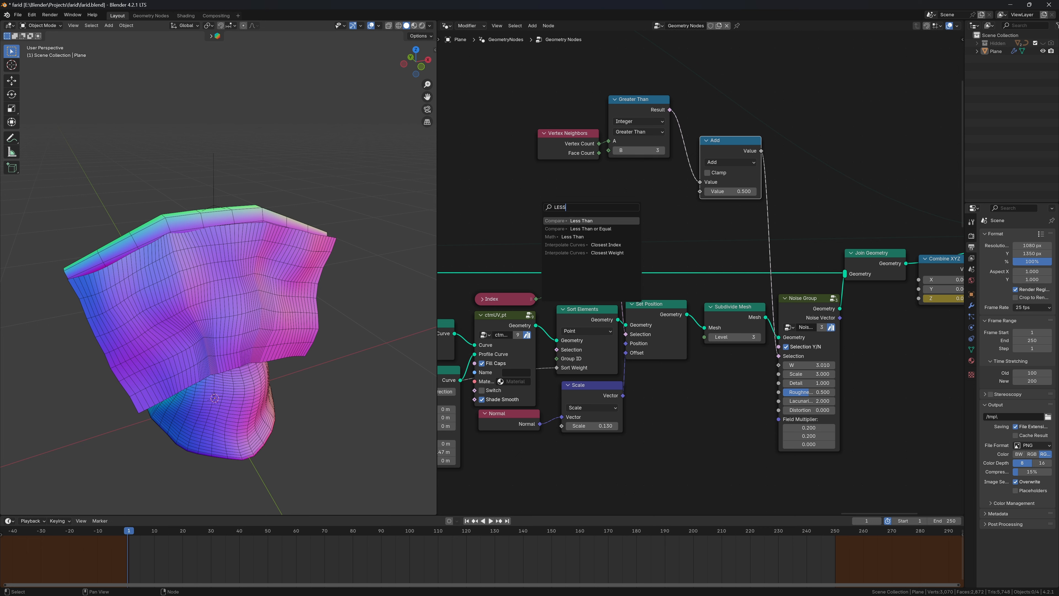
key(Return)
click(683, 169)
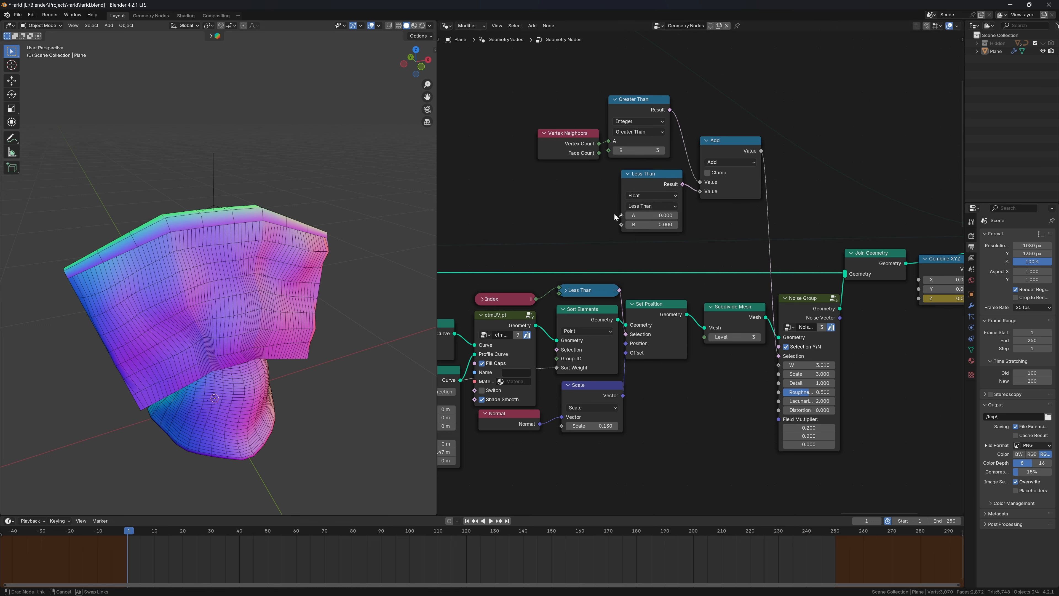
Step: Drive the Less Than node's A with the Z output of a Separate XYZ node fed by a Position node
text(z)
drag(621, 215, 463, 208)
key(Return)
click(576, 185)
text(p)
key(Return)
click(662, 189)
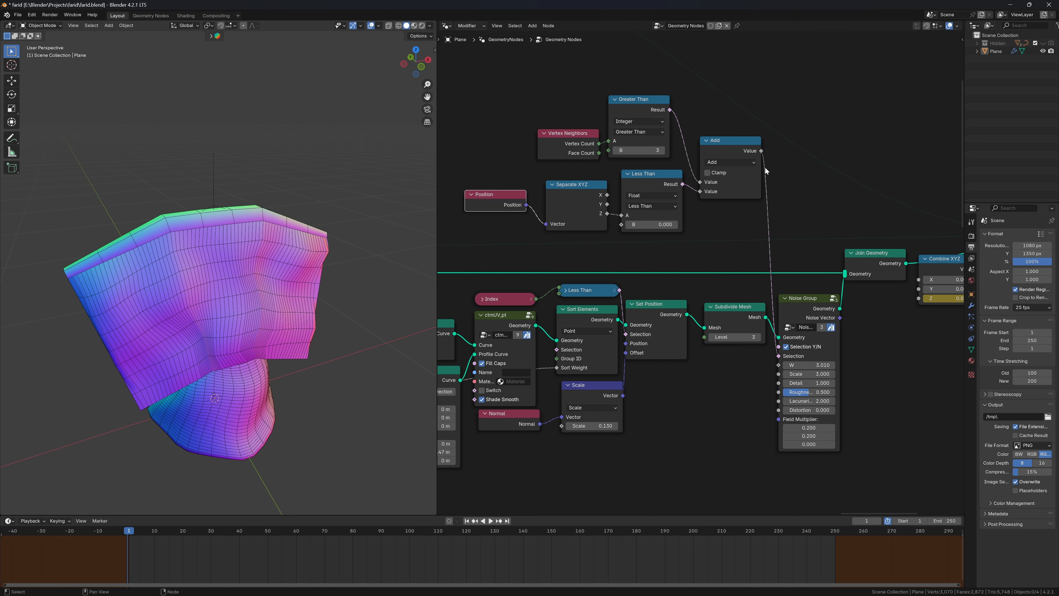
Step: Set the new Less Than node's B to 0.64 and inspect the draped panels from the side
drag(728, 188, 669, 182)
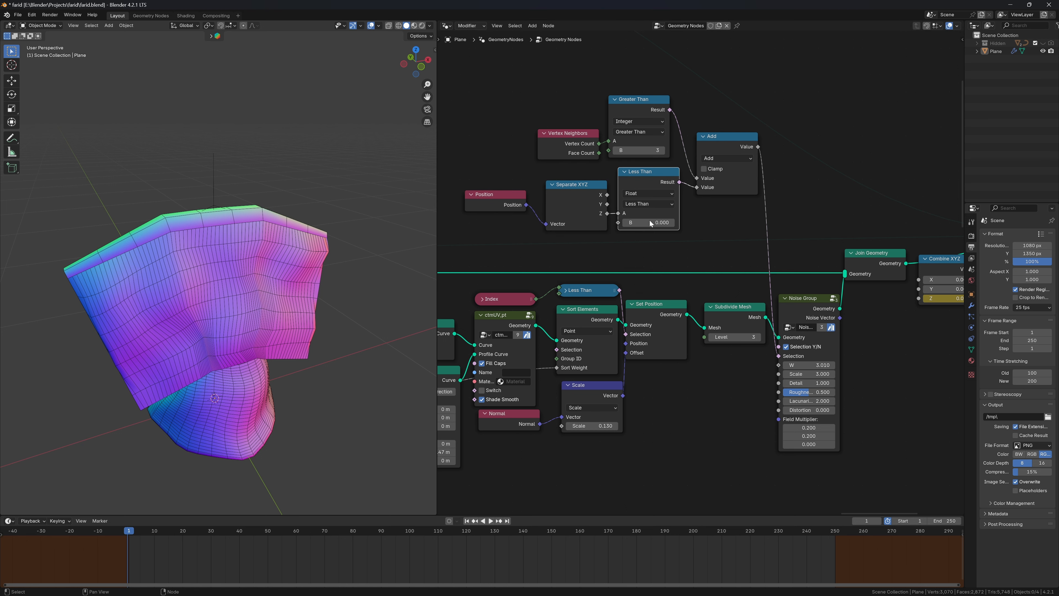
shift+drag(650, 222, 678, 222)
middle_drag(263, 236, 342, 220)
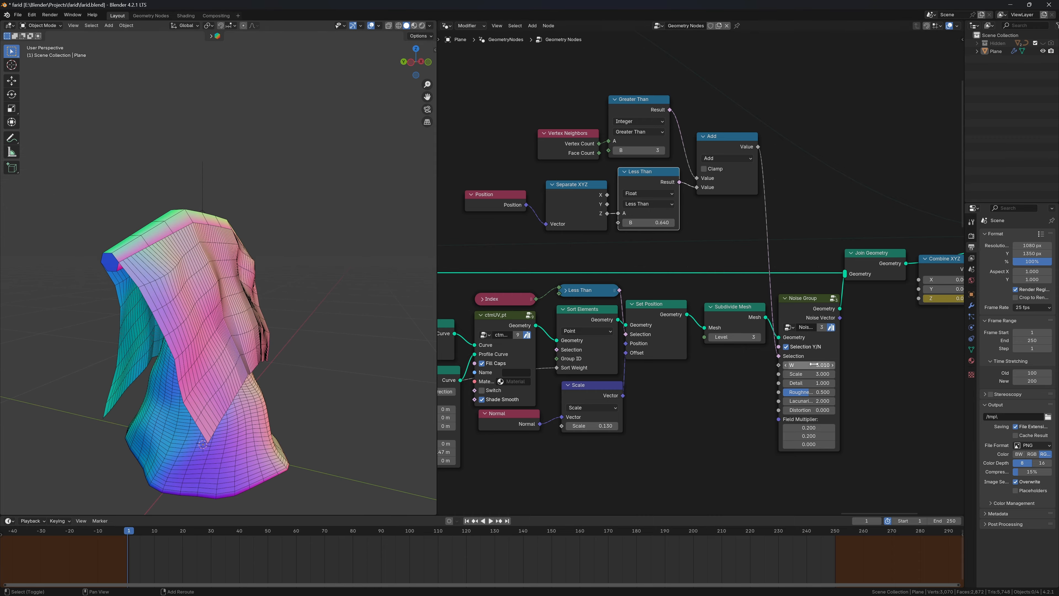
Step: Set the Noise Group's W to 19.69 and save the file
drag(809, 365, 984, 366)
key(ctrl+s)
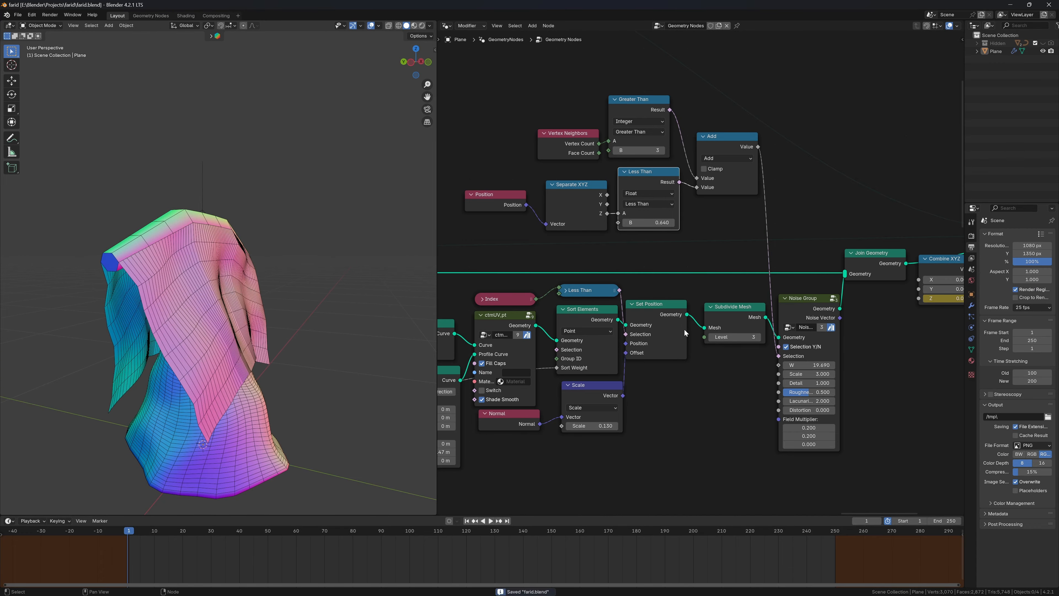
Step: Collapse the Add, Less Than and Greater Than nodes and tuck them above the Set Position and Subdivide Mesh nodes
click(703, 137)
drag(727, 137, 738, 284)
click(625, 172)
drag(636, 176, 646, 293)
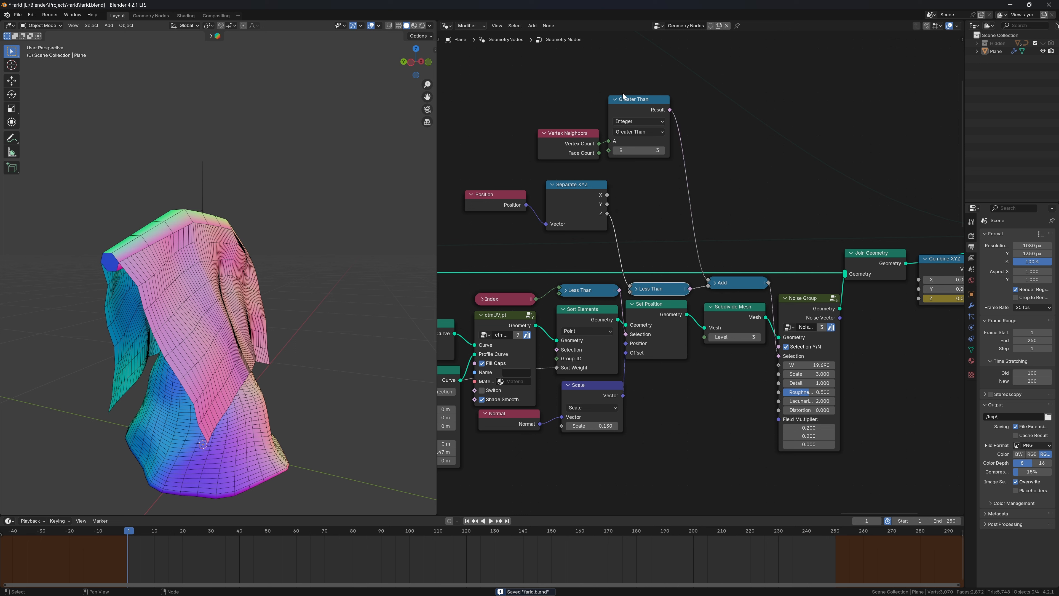
click(614, 99)
drag(634, 103, 682, 264)
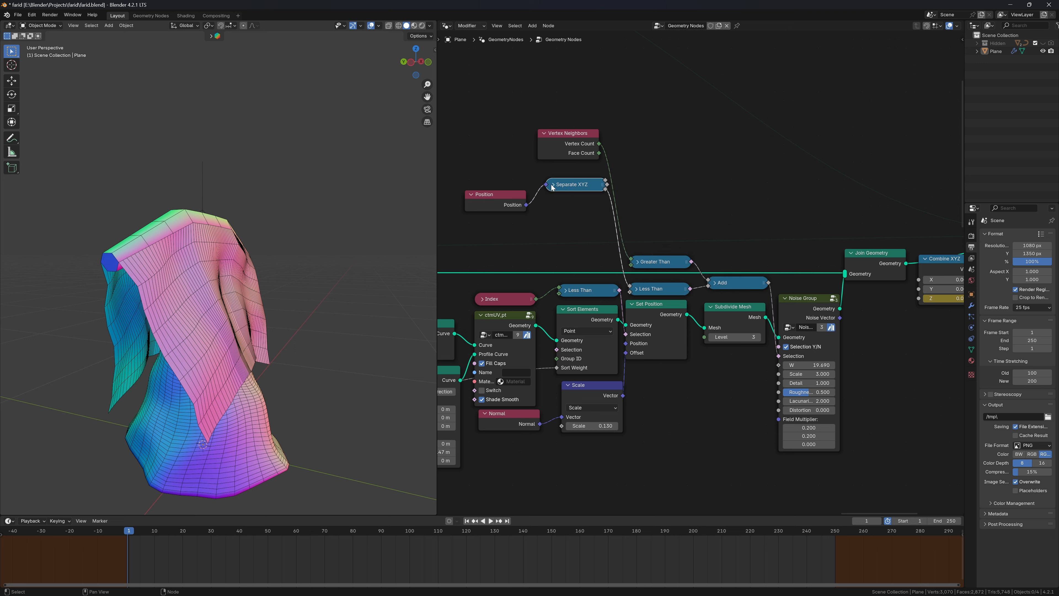
Step: Raise the panel branch's reroute point and Join Geometry node above the node row, then save the file
key(Home)
scroll(623, 332, up, 6)
middle_drag(624, 332, 575, 366)
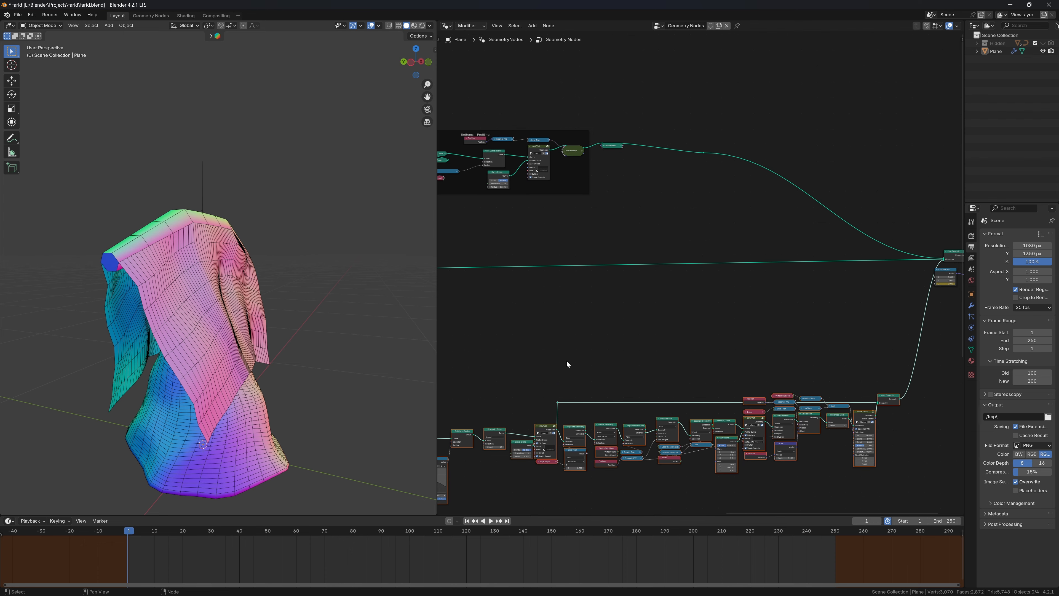
drag(551, 374, 580, 405)
key(g)
click(570, 330)
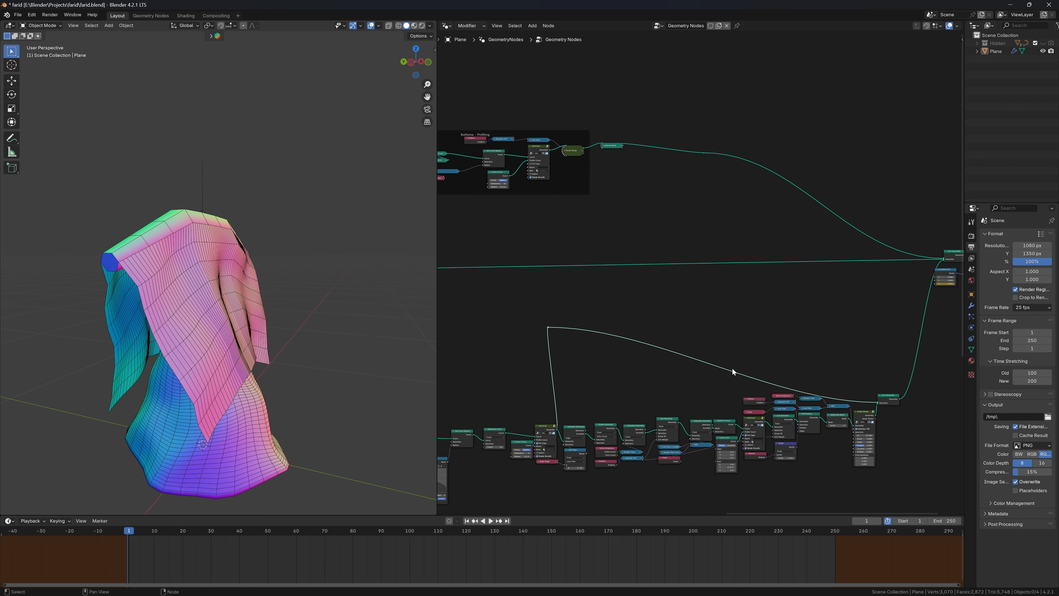
drag(891, 399, 890, 325)
click(726, 336)
key(ctrl+s)
scroll(705, 300, down, 2)
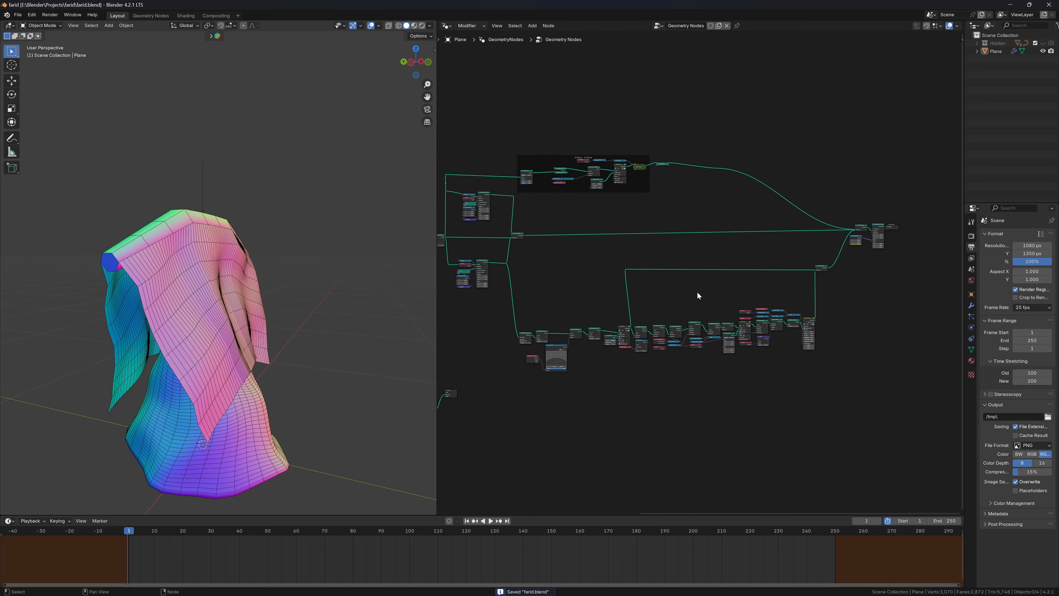
scroll(642, 292, up, 5)
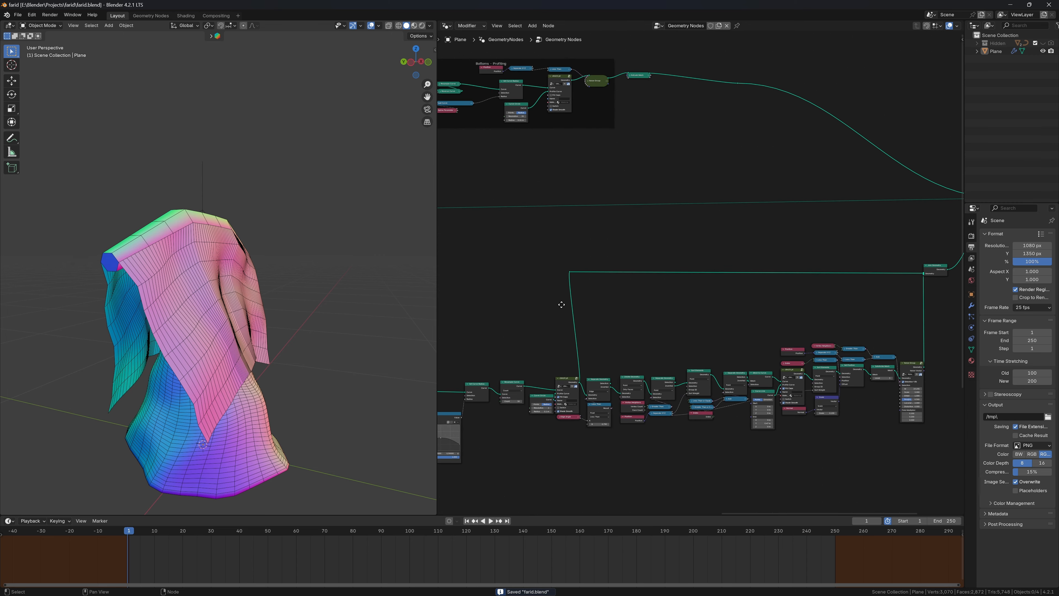
scroll(598, 312, up, 1)
middle_drag(290, 254, 198, 262)
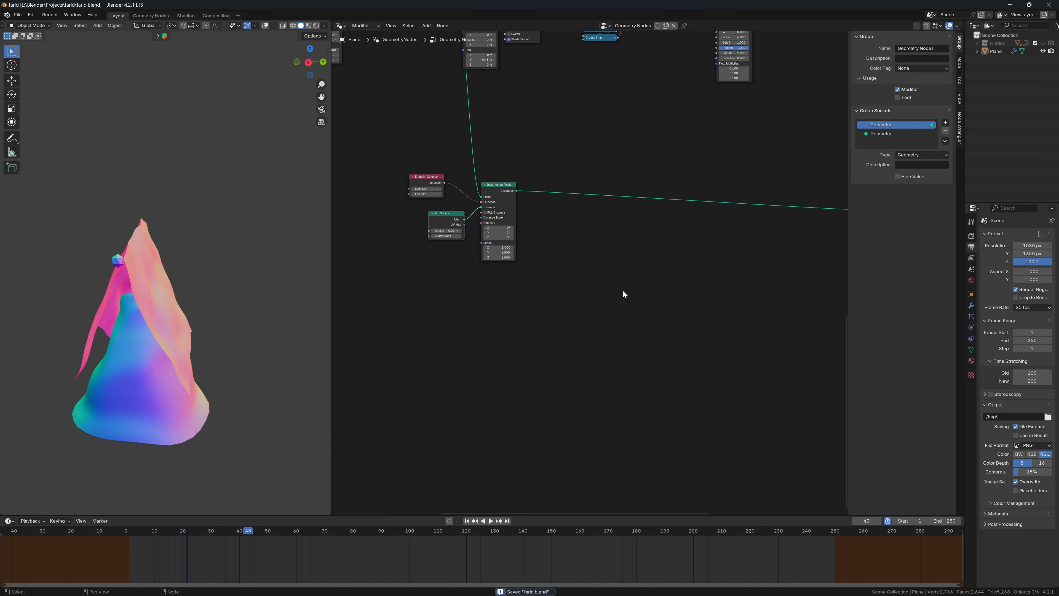
Step: Add a Viewer node below the Instance on Points node and feed its Geometry from a new Quadratic Bézier curve
key(shift+a)
mouse_move(623, 291)
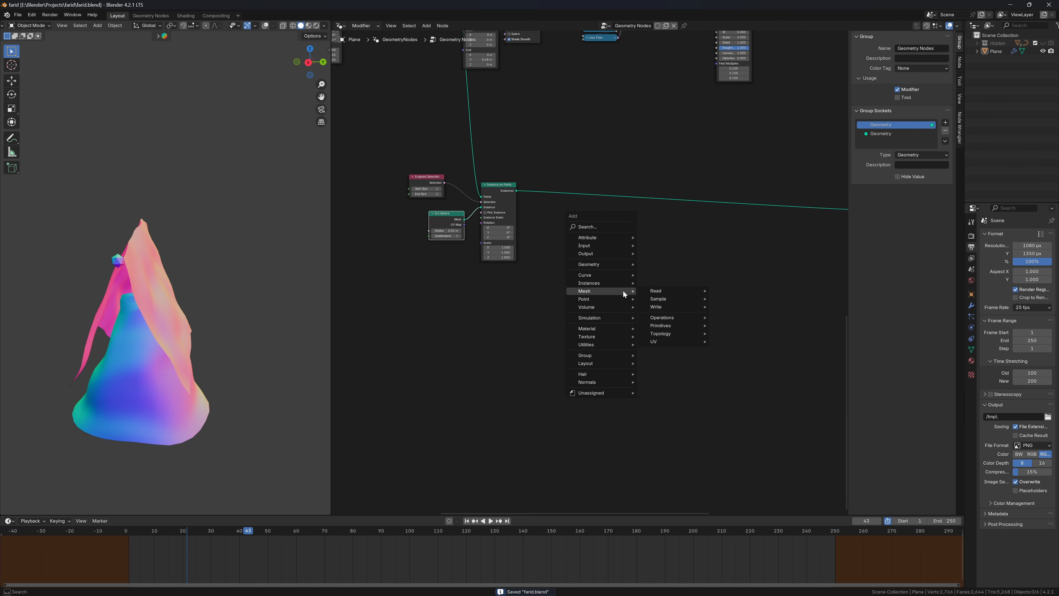
text(viewer)
key(Return)
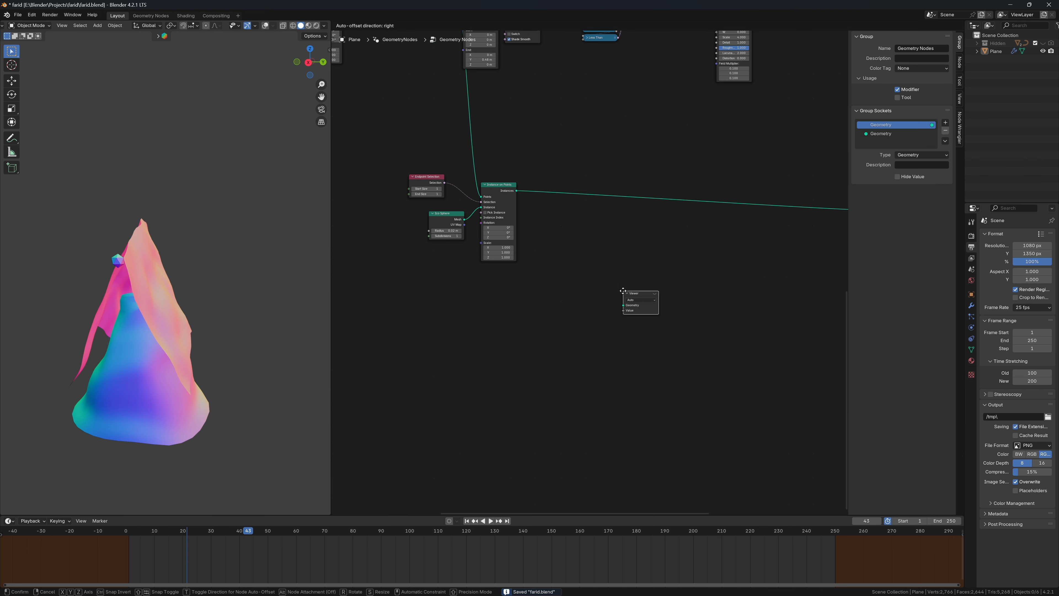
click(624, 292)
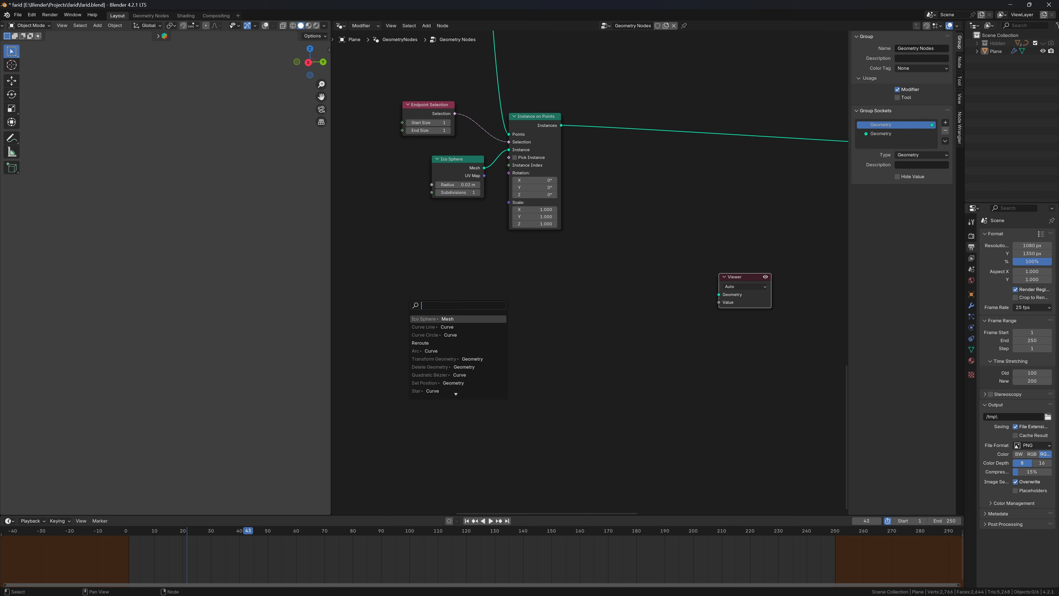
text(quad)
key(Down)
key(Return)
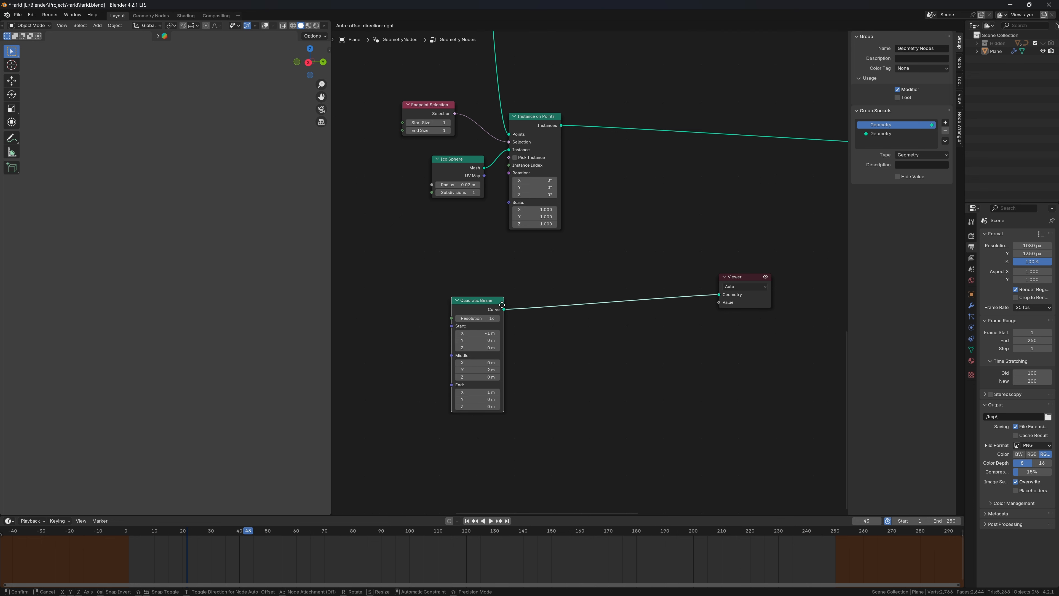
click(572, 292)
Step: Set the Quadratic Bézier's resolution to 8 and its start X to 0 m
double_click(552, 302)
text(8)
key(Tab)
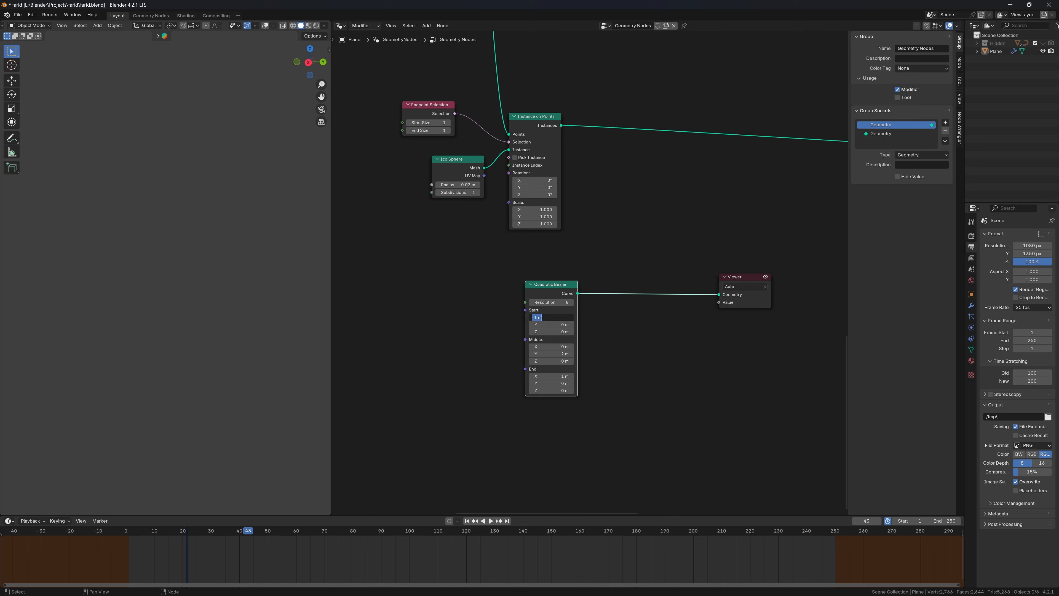
text(0)
key(Tab)
key(Tab)
key(Tab)
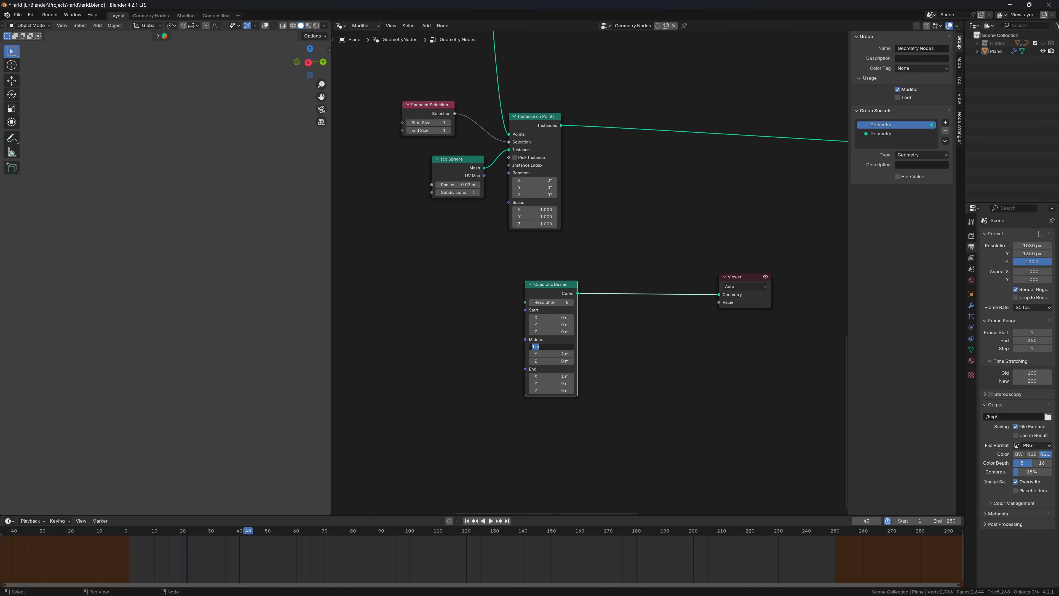
Step: Set the Quadratic Bézier's middle point to X 0, Y 0 and Z 0.5 m
text(0)
key(Tab)
text(0)
key(Tab)
text(.)
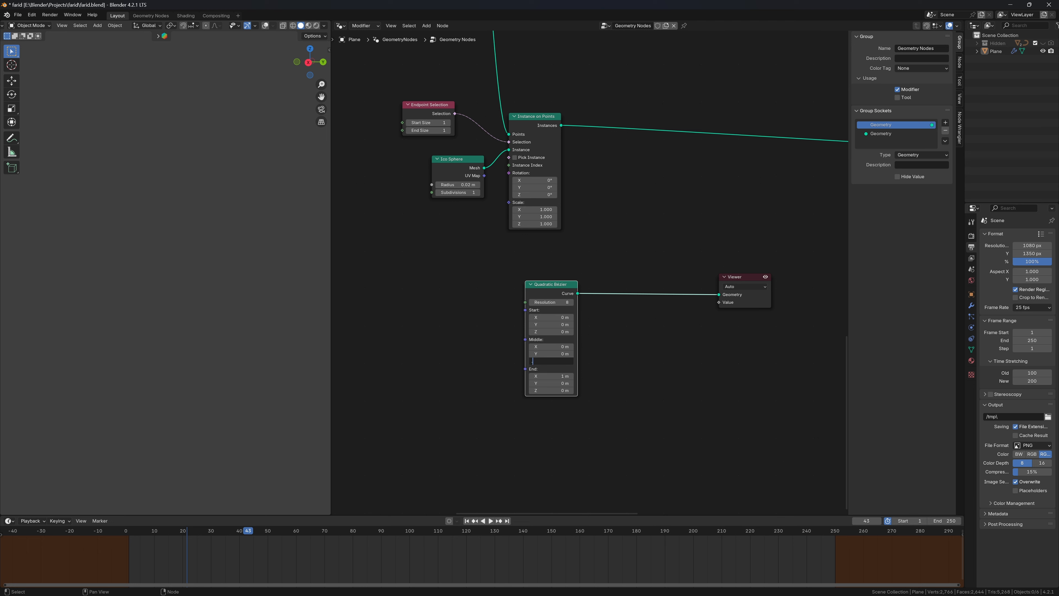
text(5)
Step: Set the Quadratic Bézier's end point to X 0, Y 0 and Z 1 m
key(Tab)
text(0)
key(Tab)
key(Tab)
text(1)
key(Return)
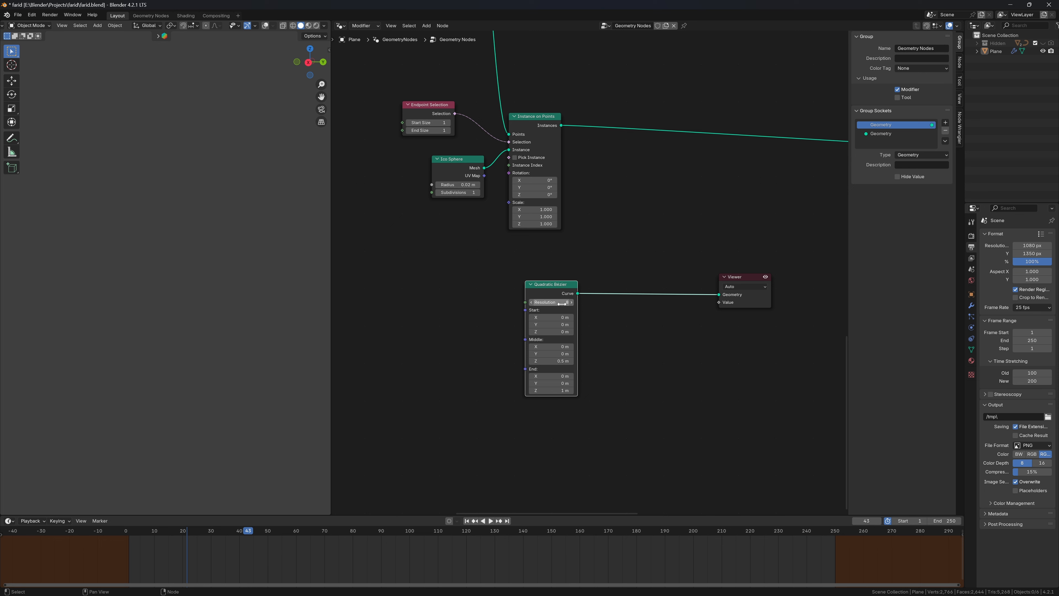
Step: Add the ctmUV curve-to-mesh node group beside the Quadratic Bézier node
key(shift+a)
text(a)
text(cur)
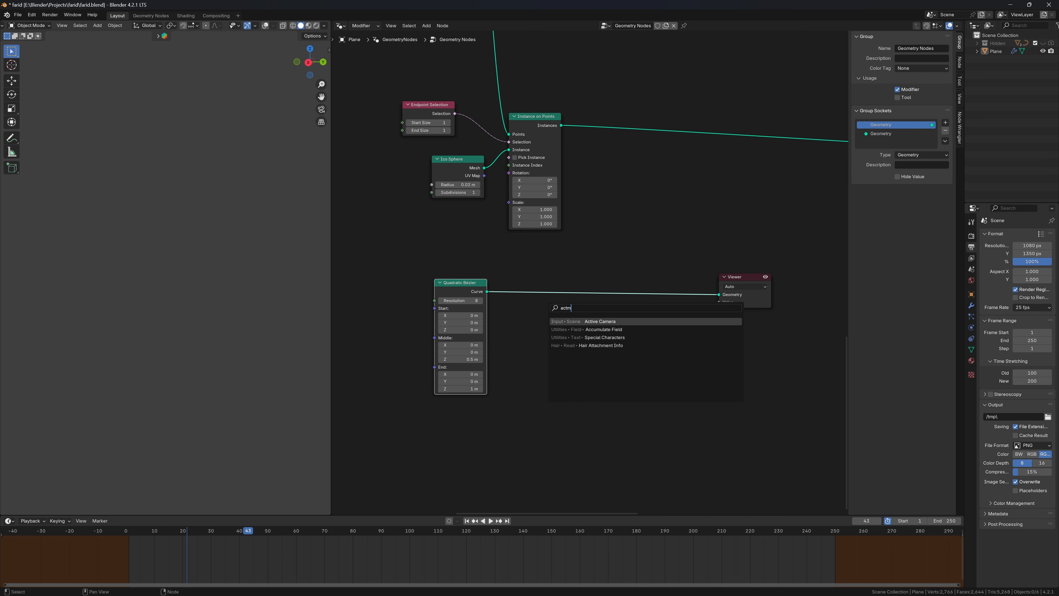
key(BackSpace)
key(BackSpace)
key(BackSpace)
key(BackSpace)
text(c)
click(591, 368)
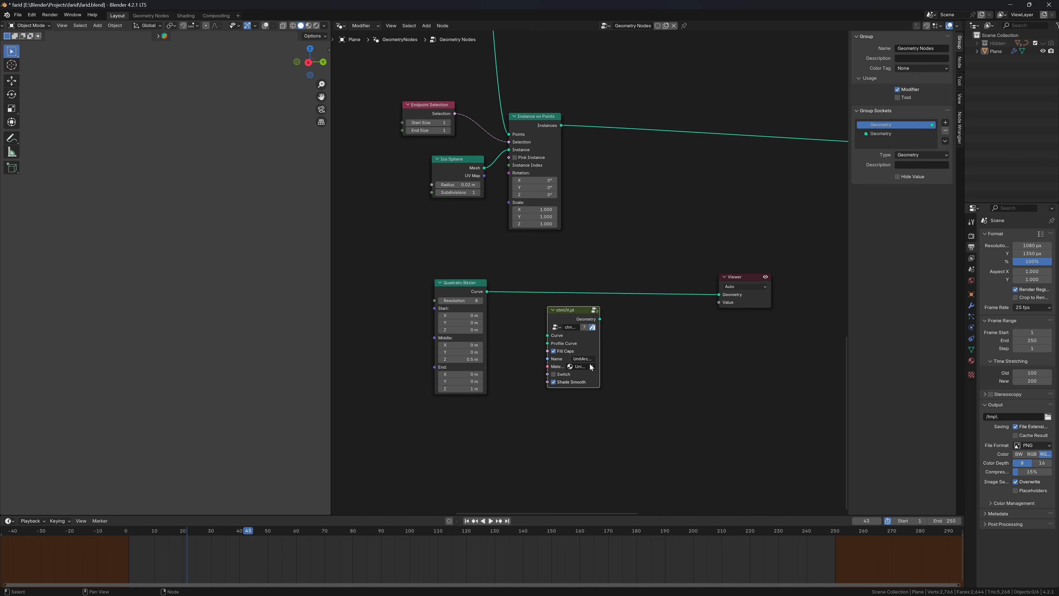
Step: Clear the ctmUV group's Name and Material and insert it between the Quadratic Bézier and Viewer nodes
double_click(589, 358)
key(ctrl+BackSpace)
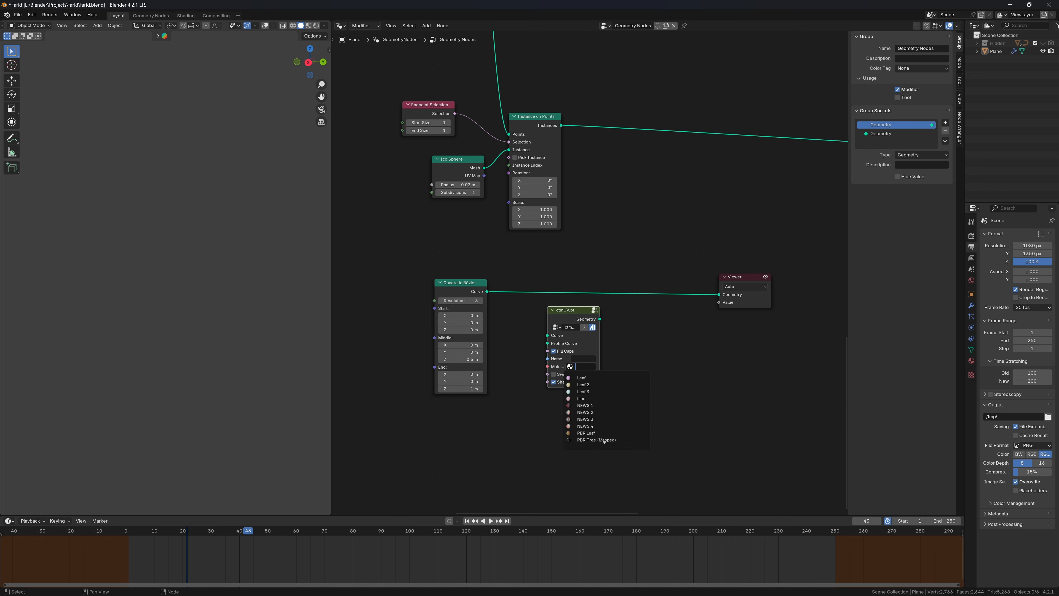
key(Return)
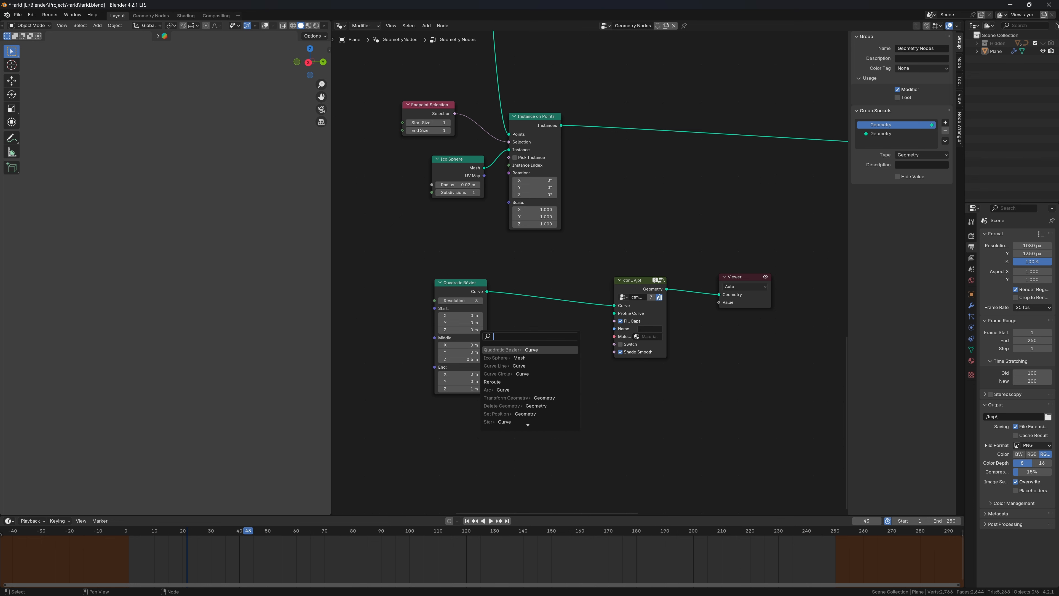
Step: Feed the ctmUV group's Profile Curve from a new Curve Circle with resolution 8 and radius 0.1 m
text(cil)
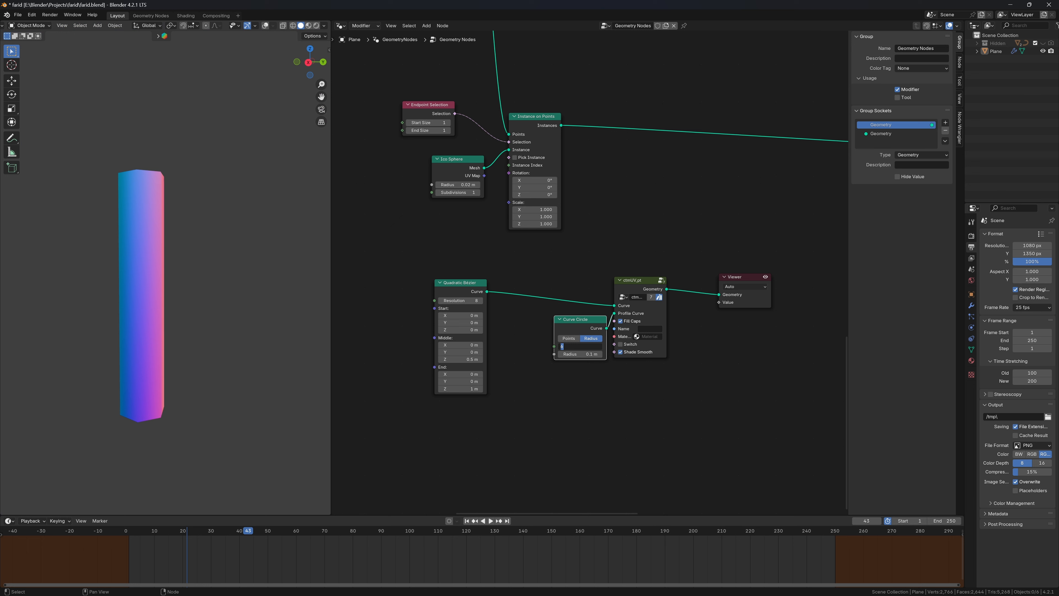
key(Return)
middle_drag(203, 296, 255, 303)
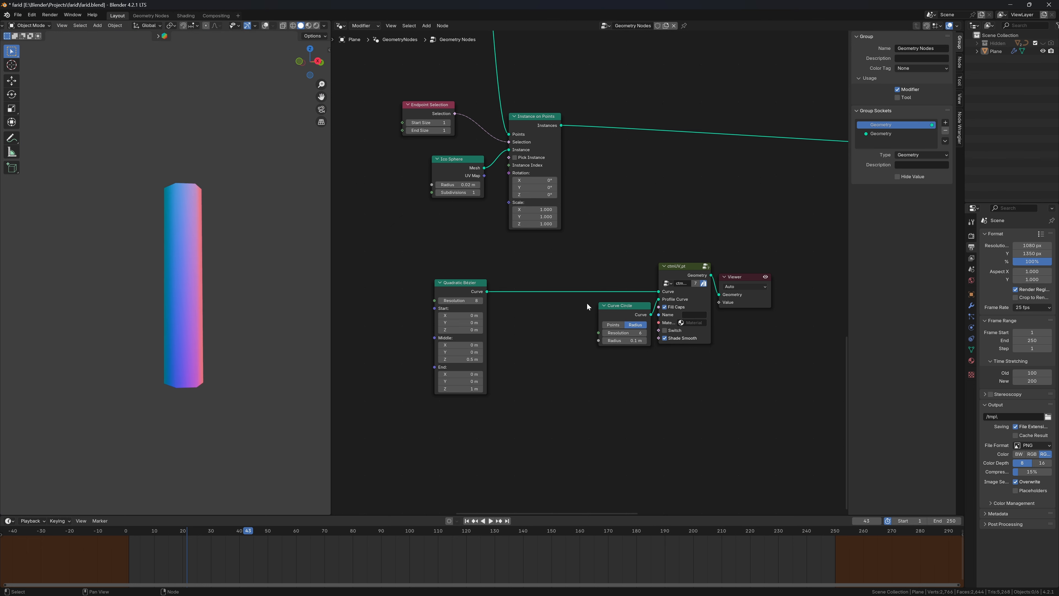
Step: Insert a Set Curve Radius node before the ctmUV group and drive its Radius with a new Float Curve
key(shift+a)
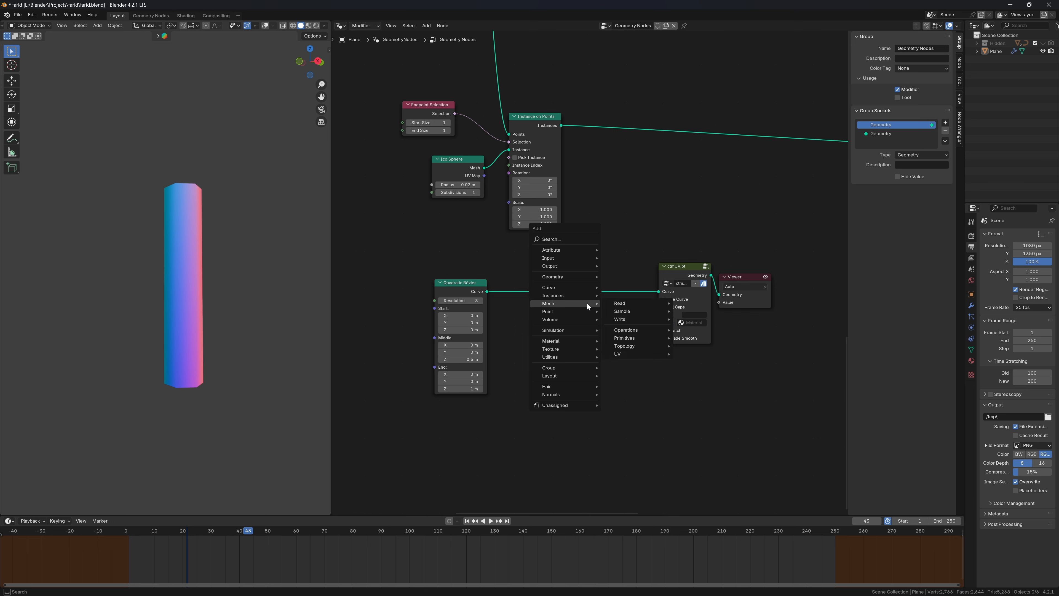
text(scr)
key(Return)
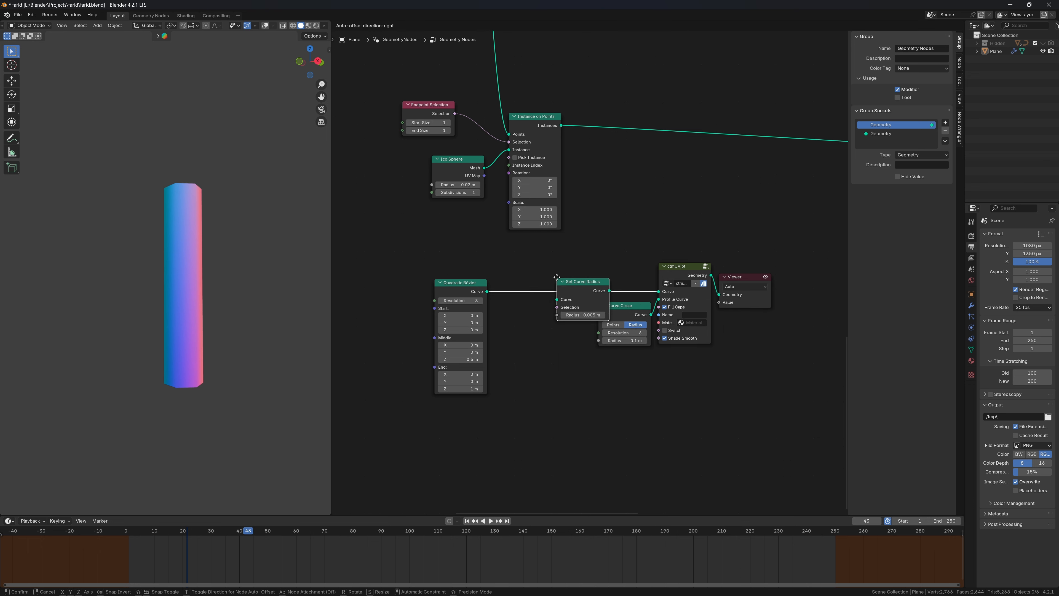
click(582, 299)
drag(557, 312, 529, 347)
text(fc)
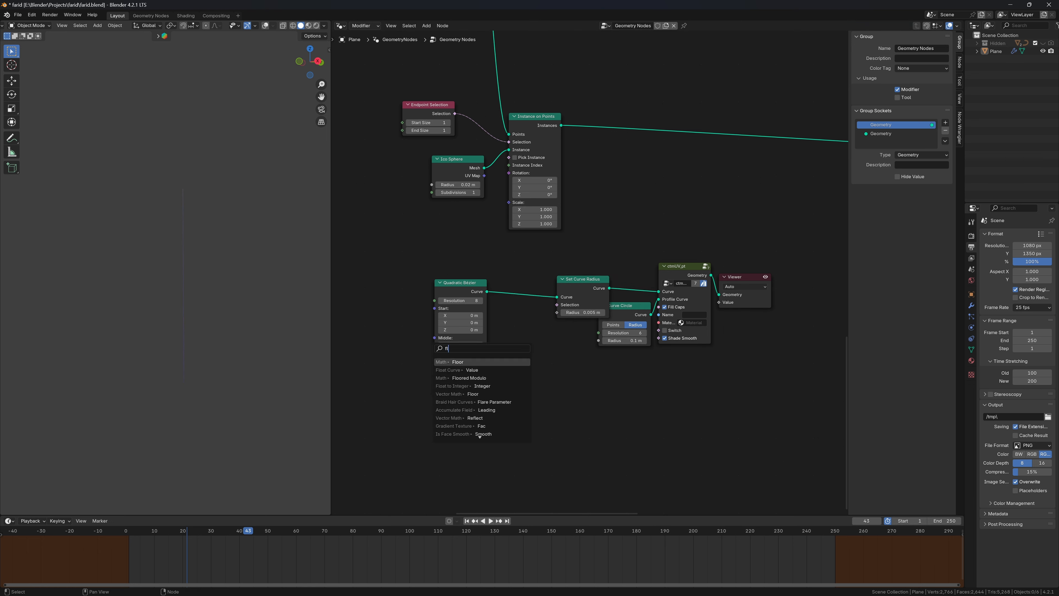
key(Return)
click(581, 337)
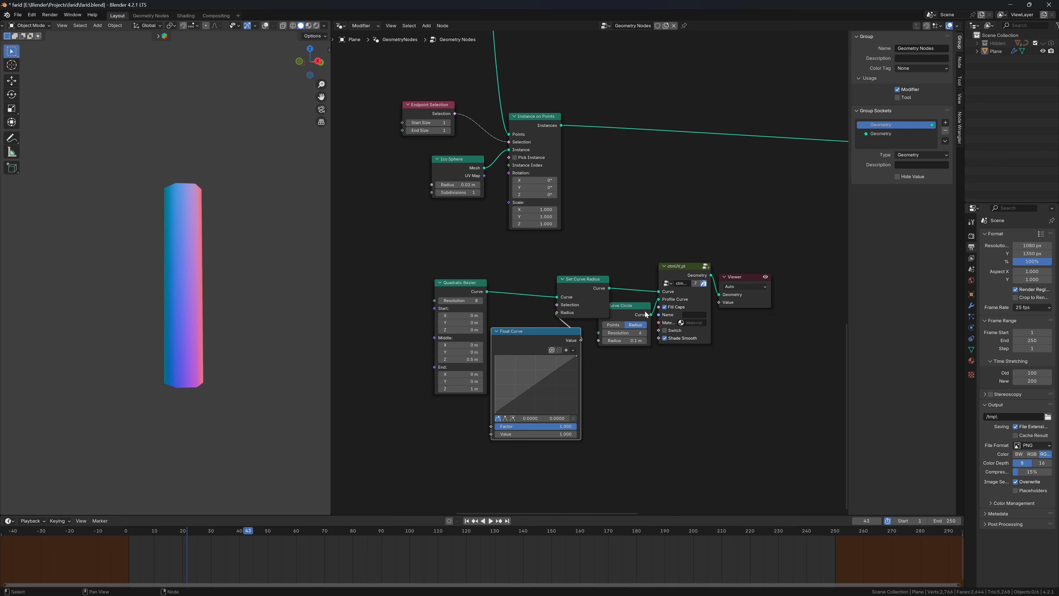
Step: Rearrange the Curve Circle and Quadratic Bézier nodes, then insert a Resample Curve node between the Quadratic Bézier and Set Curve Radius
drag(645, 312, 645, 326)
middle_drag(258, 284, 279, 290)
drag(461, 286, 380, 285)
key(shift+a)
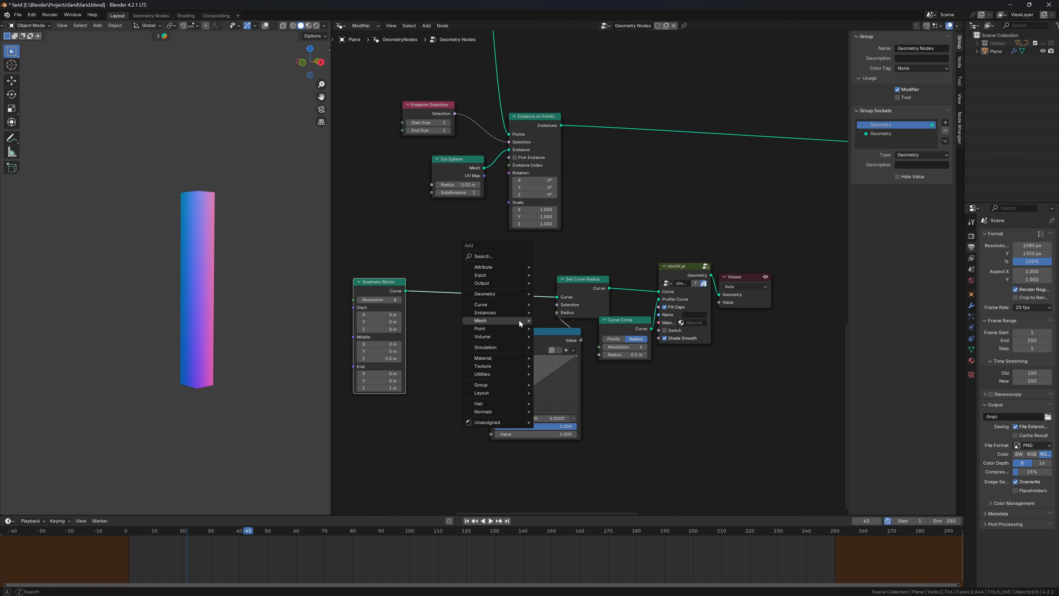
text(rc)
key(Return)
click(476, 284)
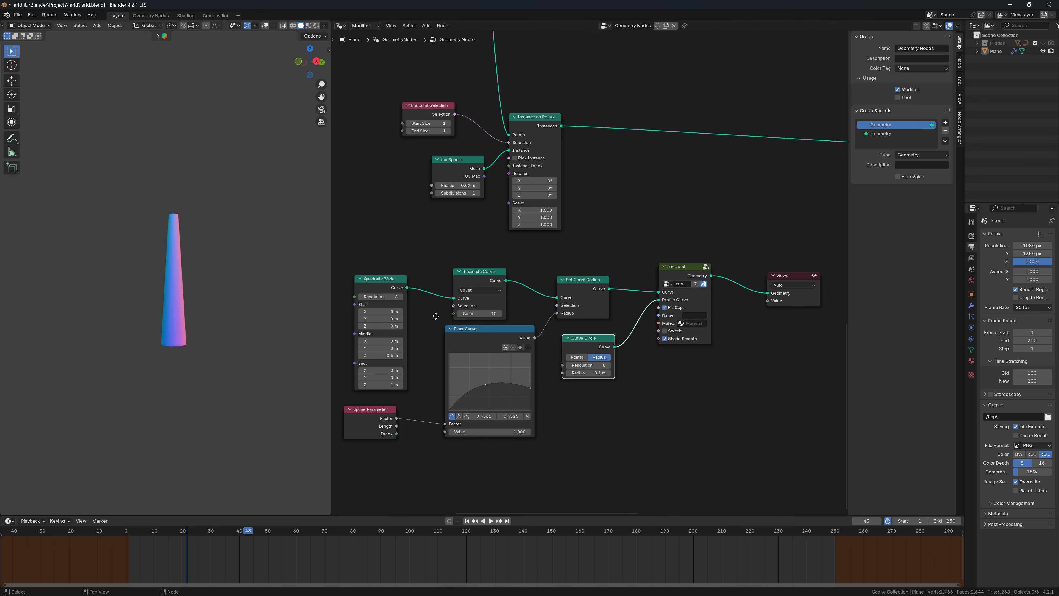
Step: Bend the Quadratic Bézier into a hook with middle Z 0.89 m and end Z 0.23 m, shifting the end along Y
middle_drag(432, 323, 573, 308)
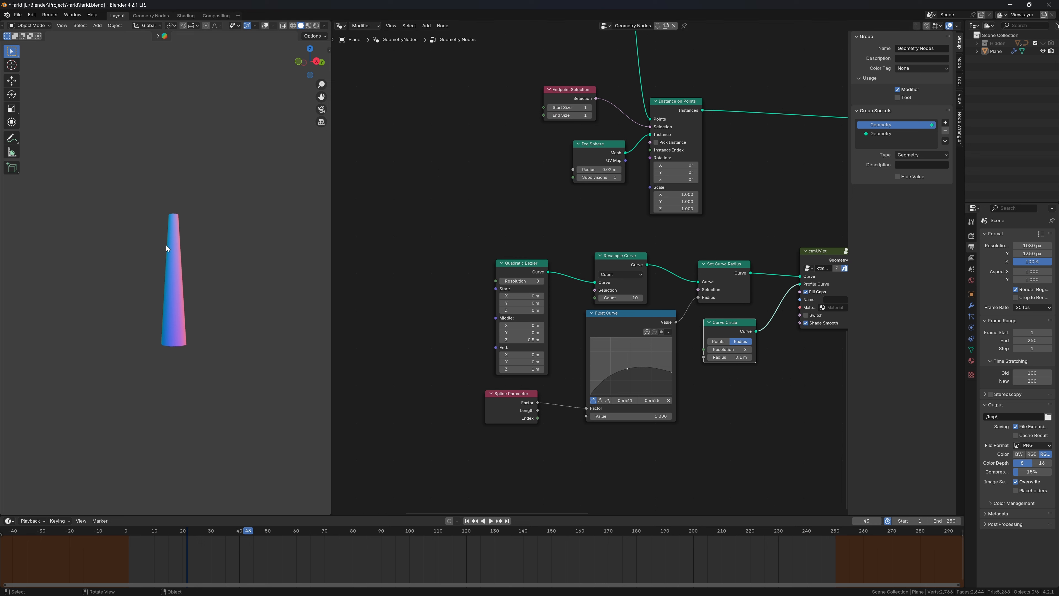
click(318, 62)
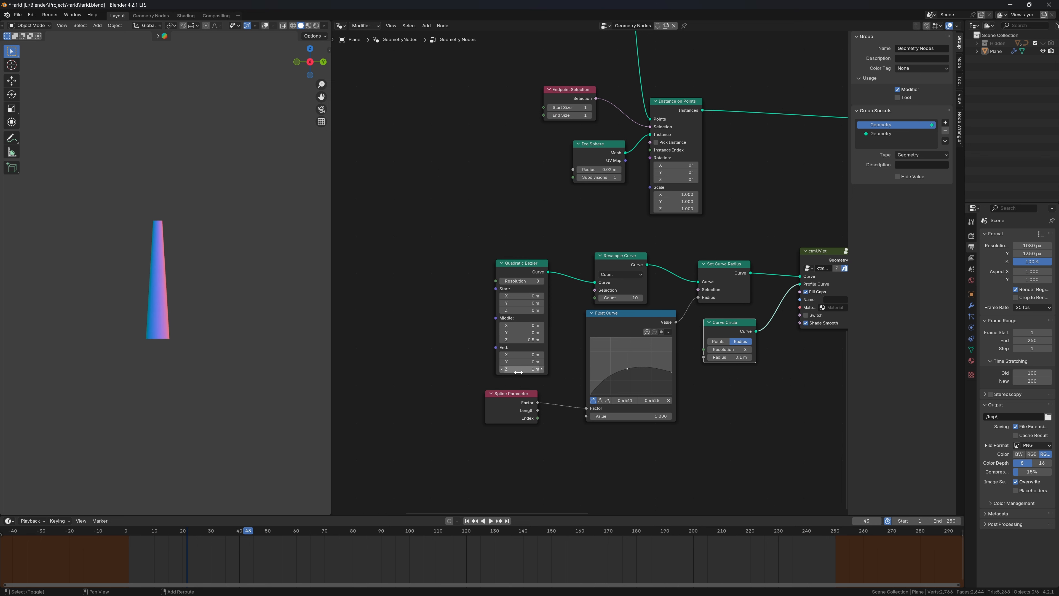
drag(518, 362, 532, 334)
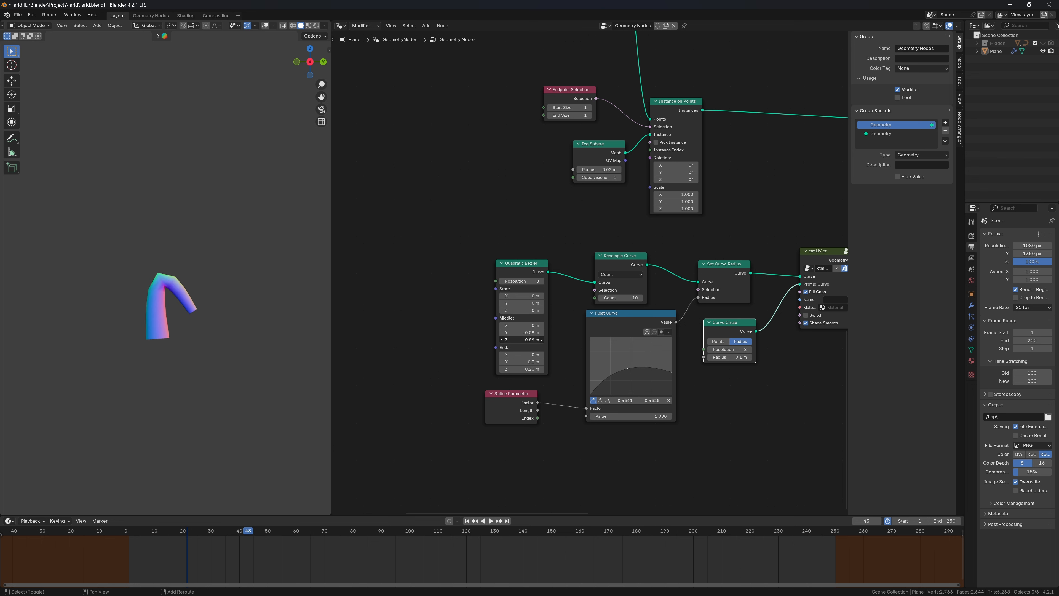
middle_drag(150, 278, 245, 261)
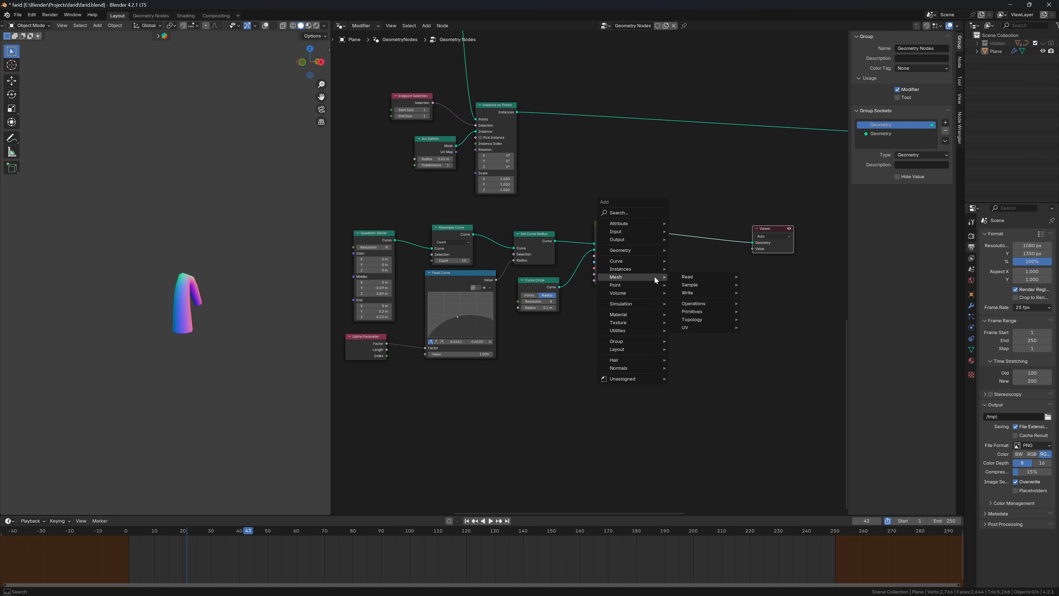
Step: Add a Repeat Zone that takes the ctmUV group's geometry and outputs to the Viewer
text(re[ea)
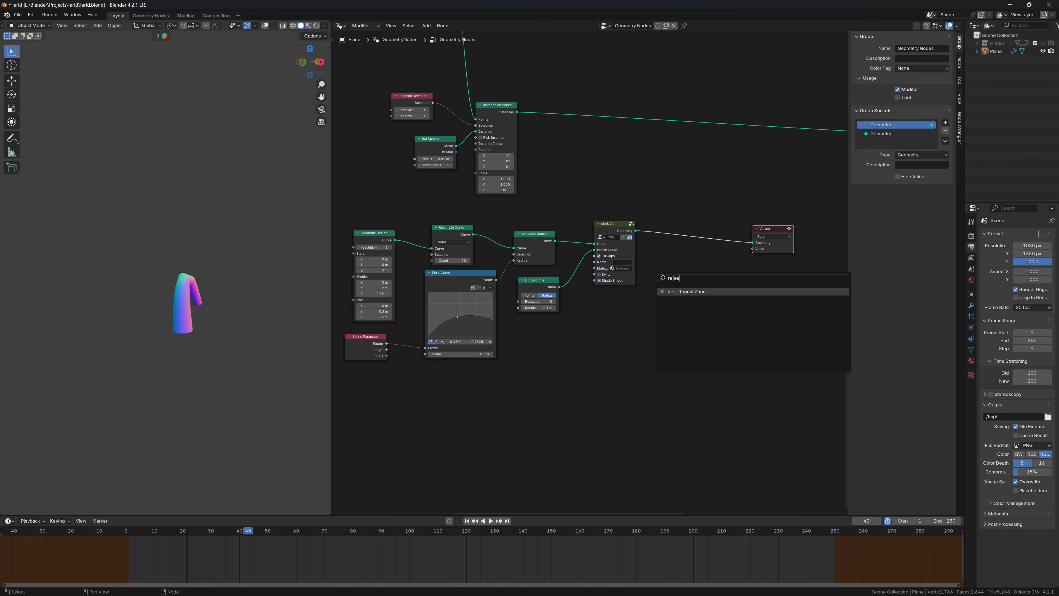
key(Return)
click(742, 265)
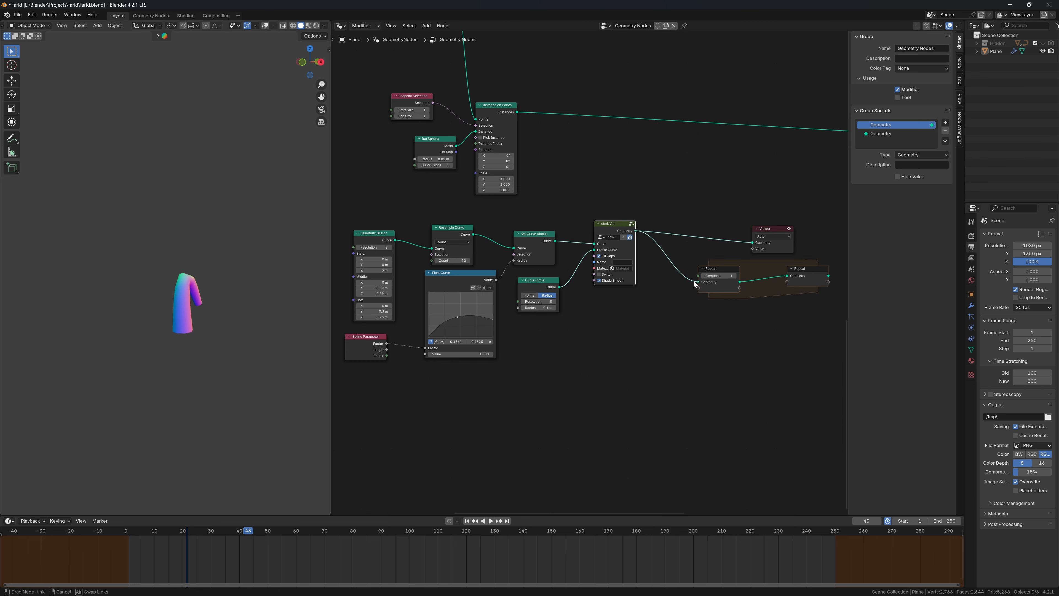
drag(829, 275, 872, 229)
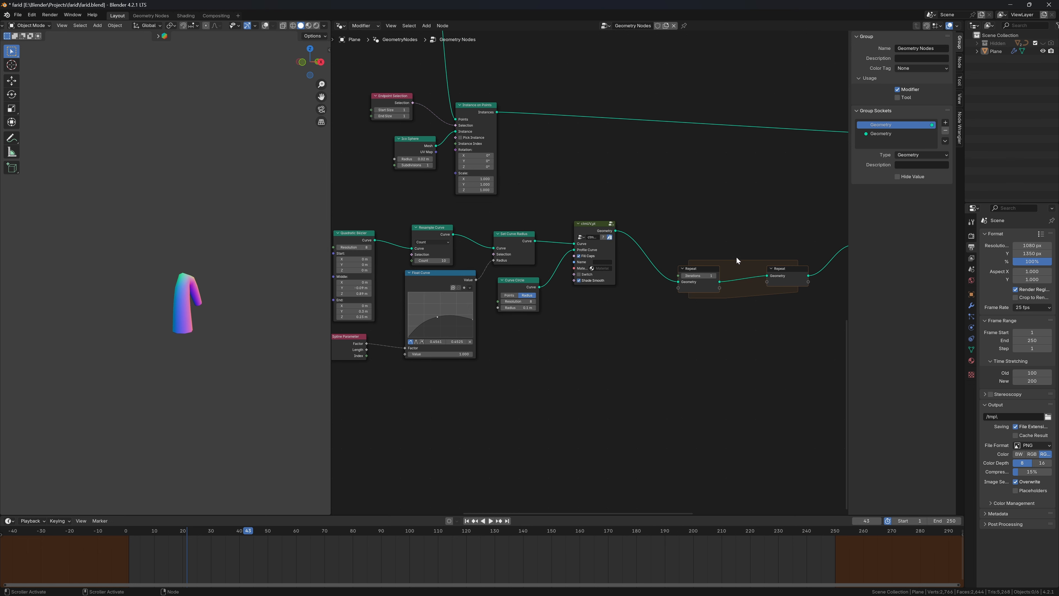
Step: Insert a Transform Geometry node inside the Repeat Zone and combine its result with the incoming geometry through a Join Geometry node
text(tra)
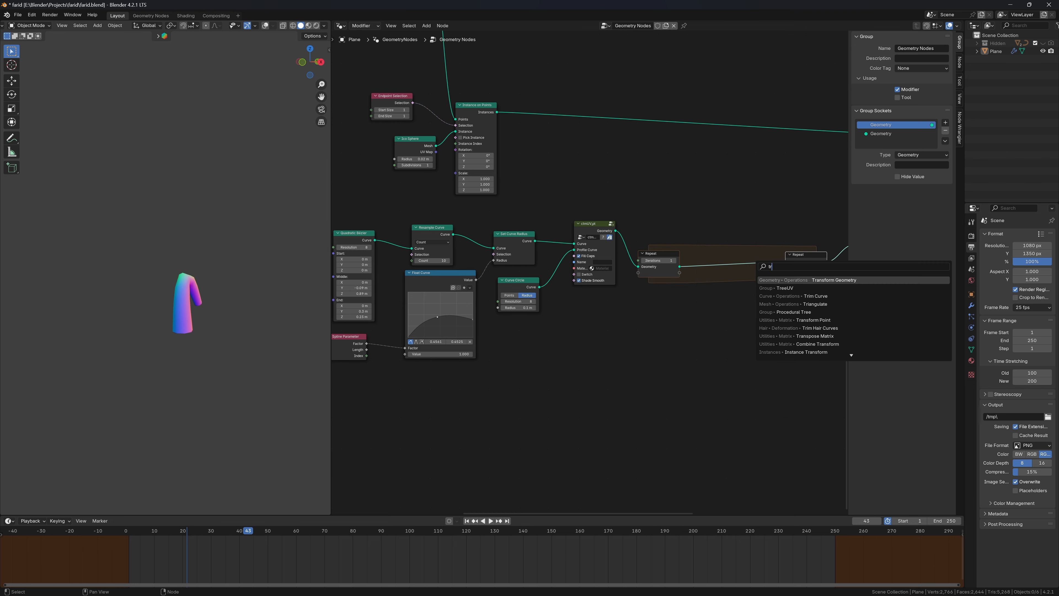
key(Return)
click(707, 254)
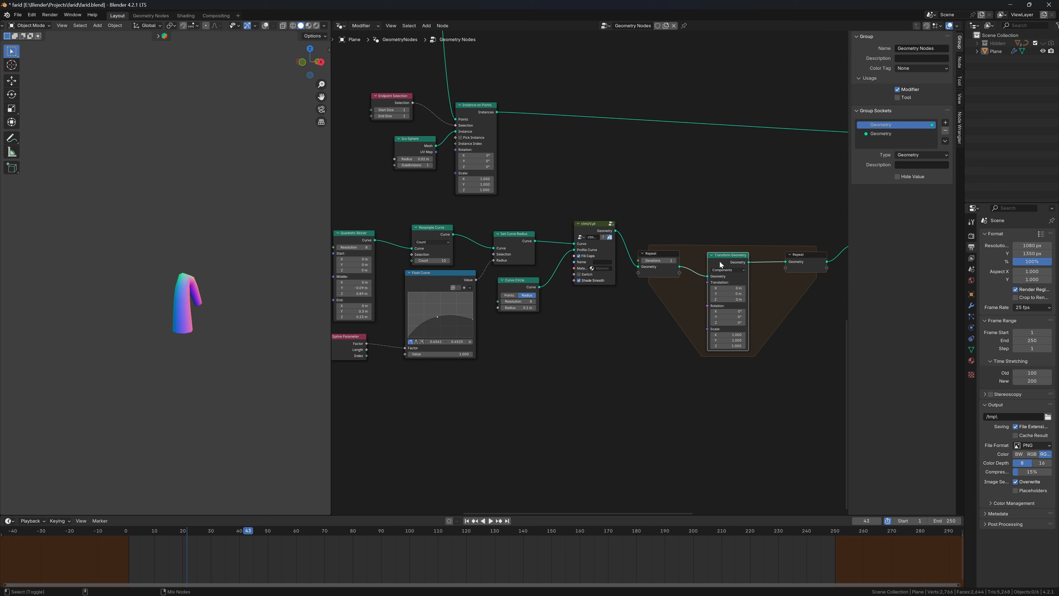
right_click(720, 262)
ctrl+shift+right_drag(711, 257, 664, 258)
Step: Set the Transform Geometry node's translation X to -0.1 m so the copied tube sits beside the first
middle_drag(295, 255, 206, 177)
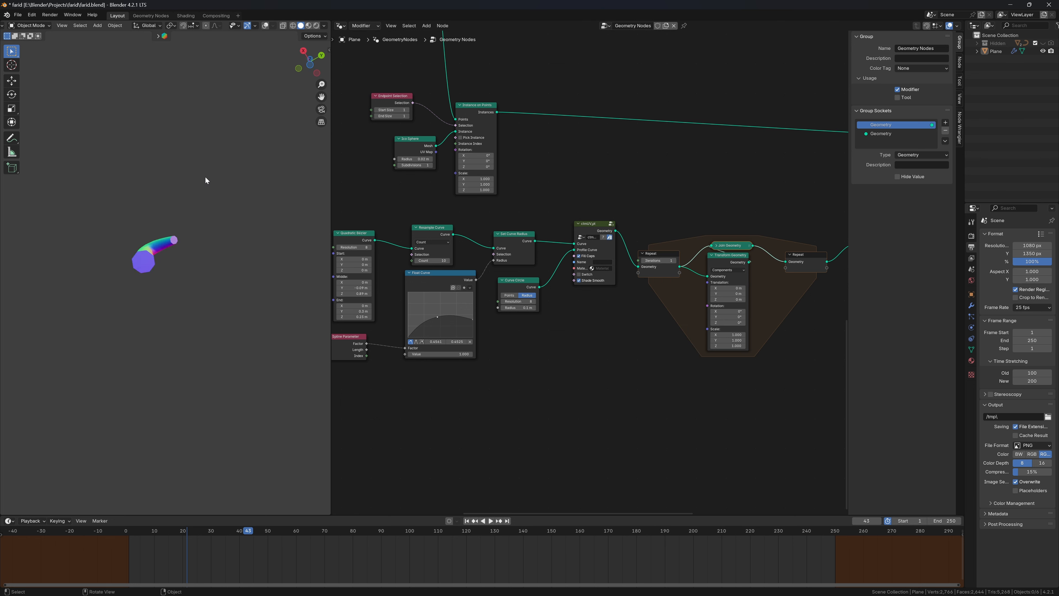
click(713, 295)
click(744, 294)
click(710, 290)
click(712, 288)
middle_drag(197, 292, 221, 391)
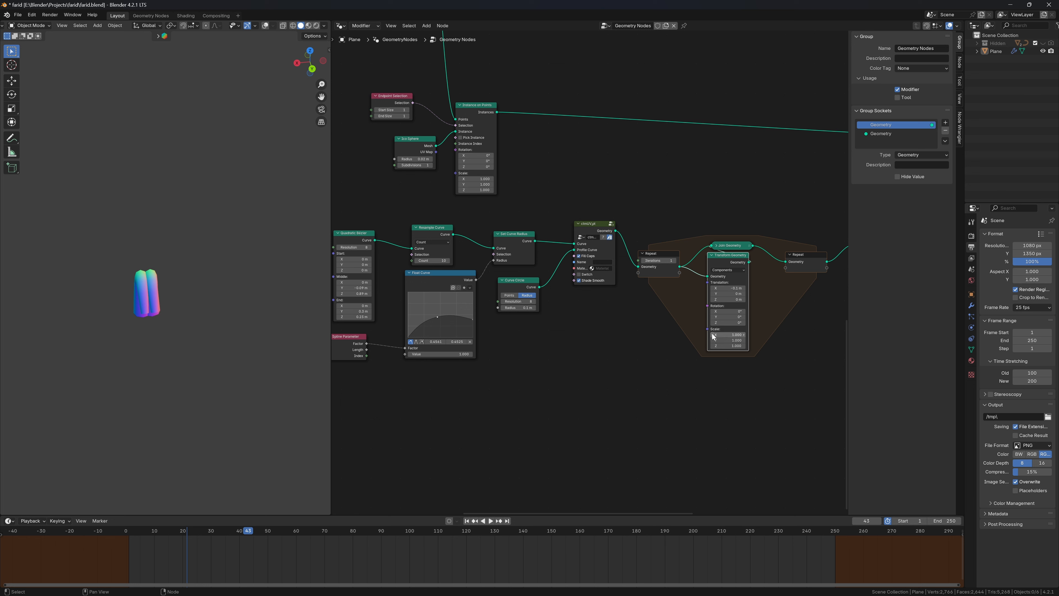
Step: Reduce the Transform Geometry node's scale equally on X, Y and Z so each repeated tube shrinks
key(ctrl+c)
key(ctrl+v)
key(ctrl+v)
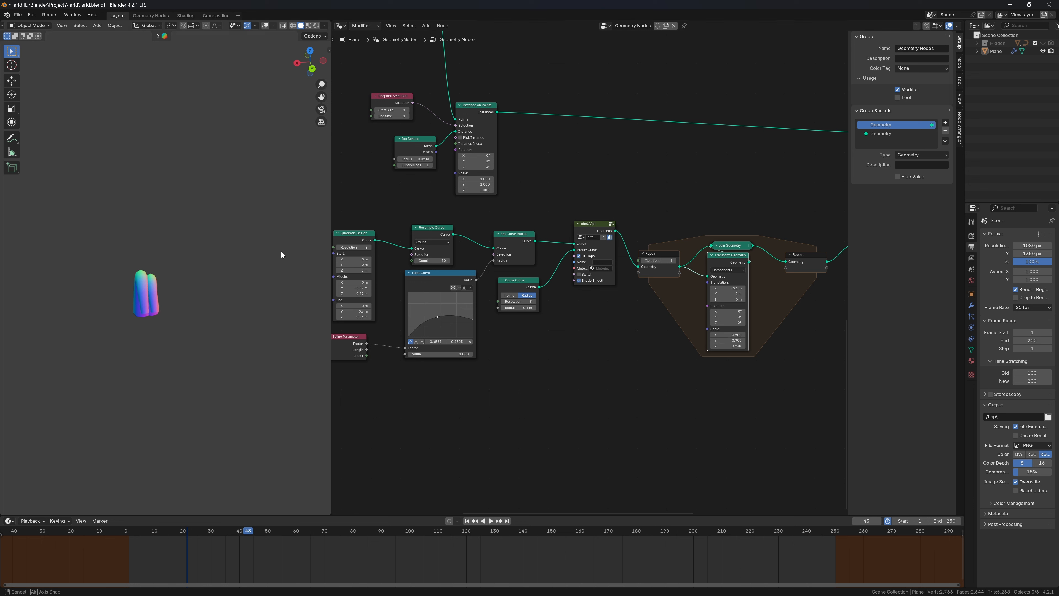
middle_drag(281, 251, 37, 159)
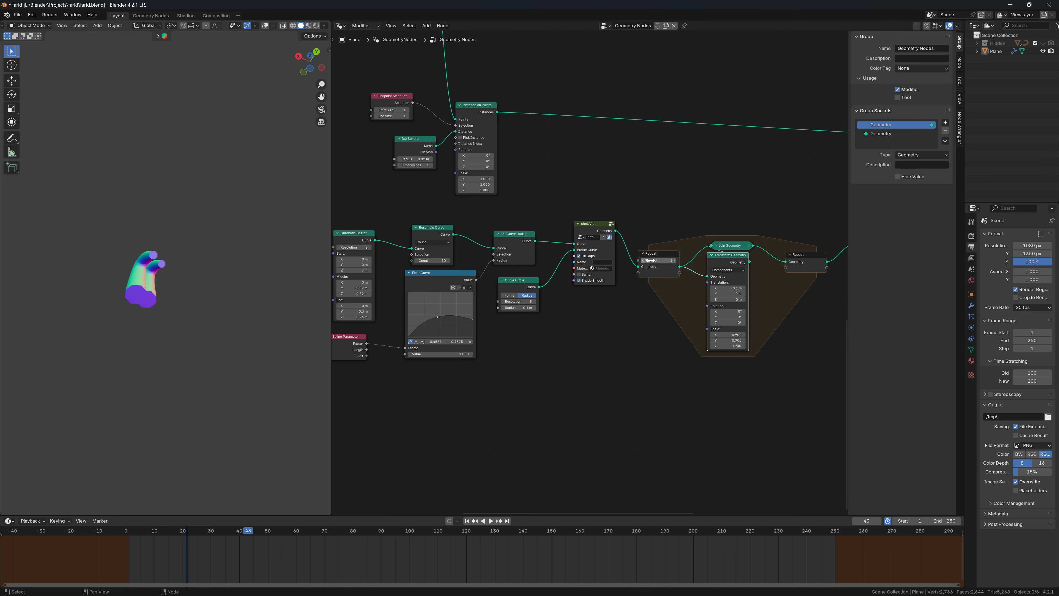
Step: Increase the Repeat Zone's iterations to extend the row of shrinking curved tubes, and inspect the row from the side
click(674, 261)
click(674, 261)
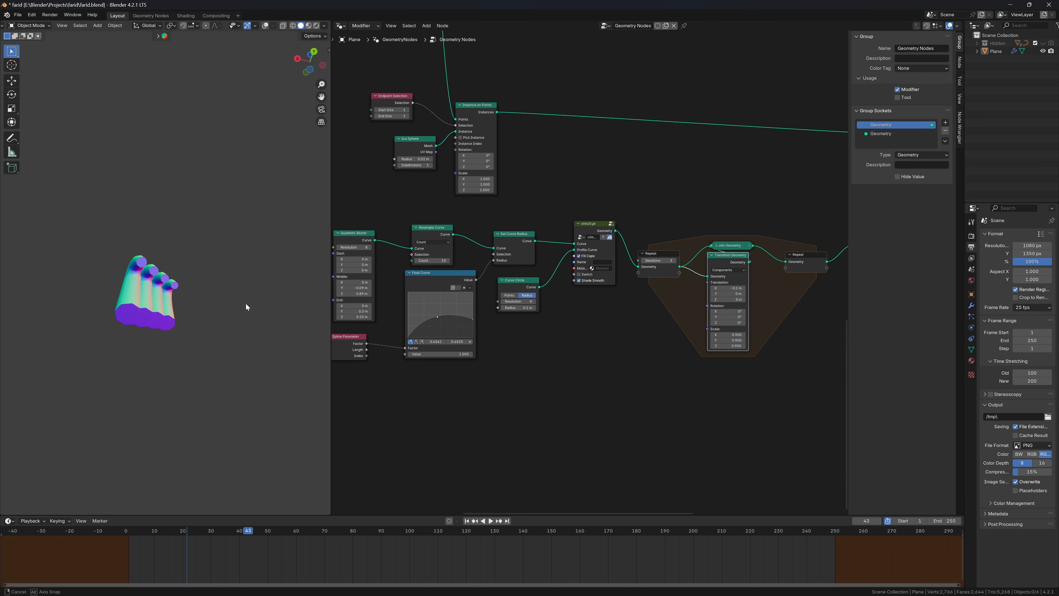
middle_drag(246, 303, 27, 346)
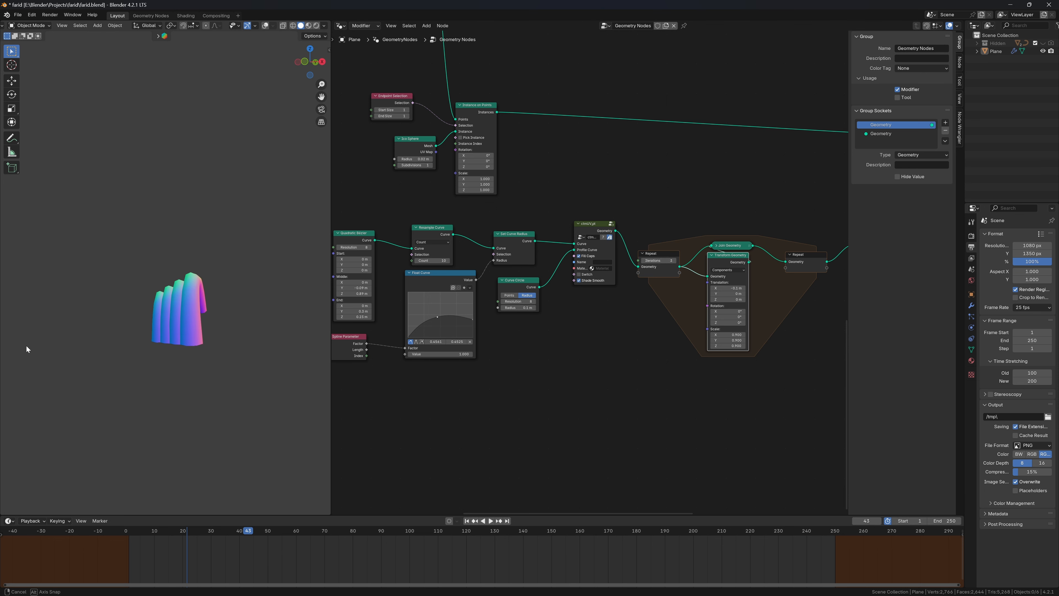
Step: Insert a Join Geometry node between the Repeat Zone's output and the Viewer
middle_drag(229, 302, 9, 275)
key(shift+a)
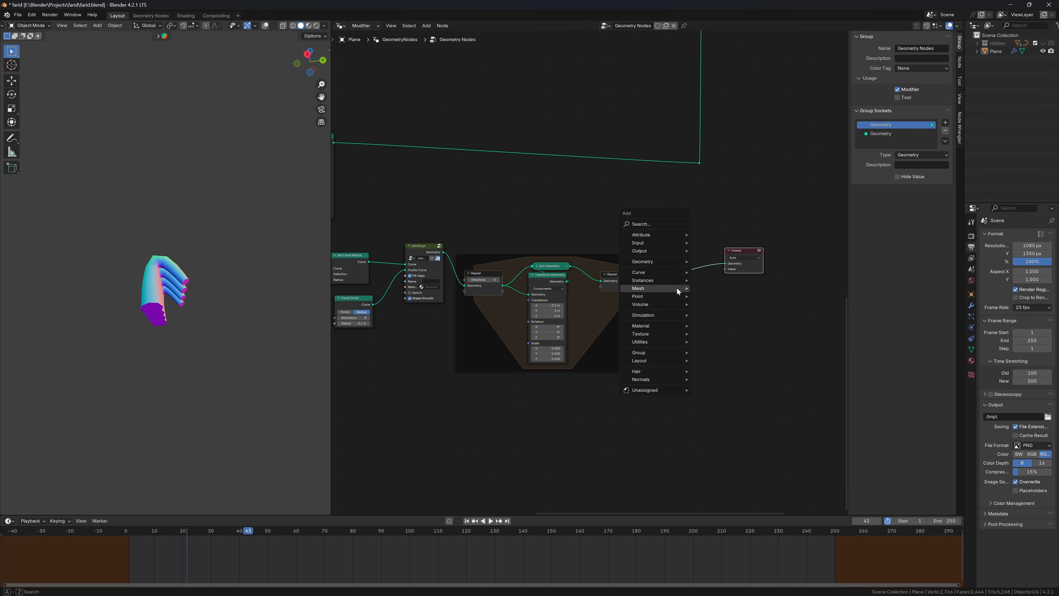
text(join)
key(Return)
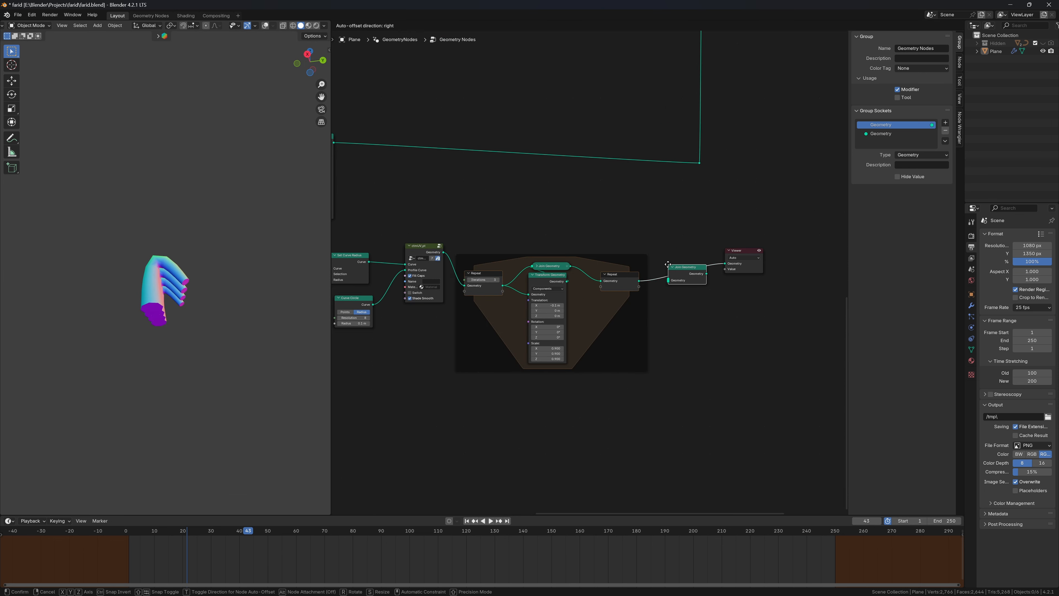
click(686, 275)
Step: Branch the original tube's geometry into a new Transform Geometry node and connect its result to the final Join Geometry
drag(445, 252, 464, 231)
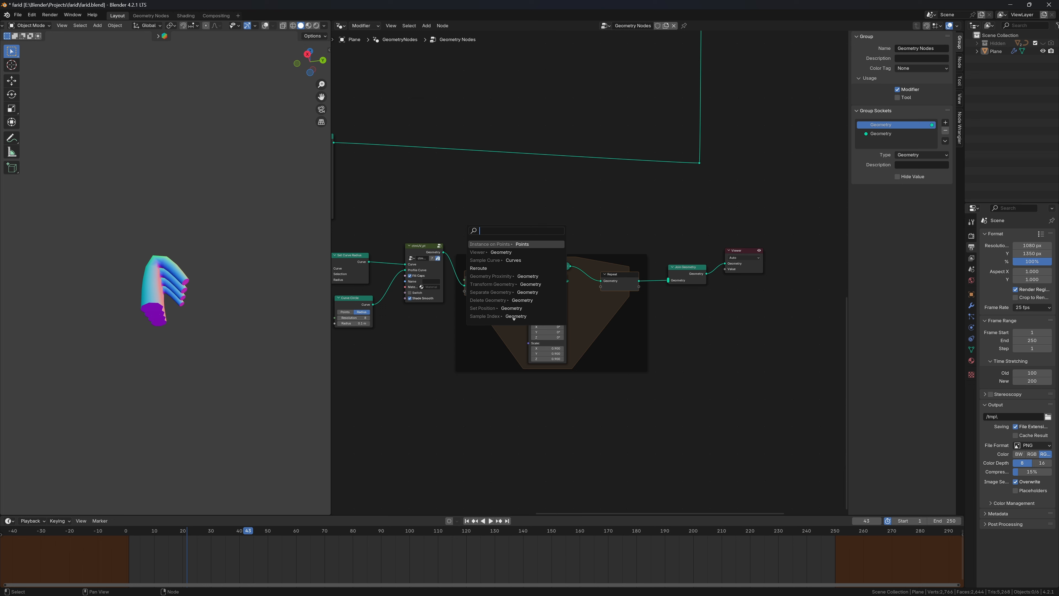
text(tr)
key(Return)
click(542, 149)
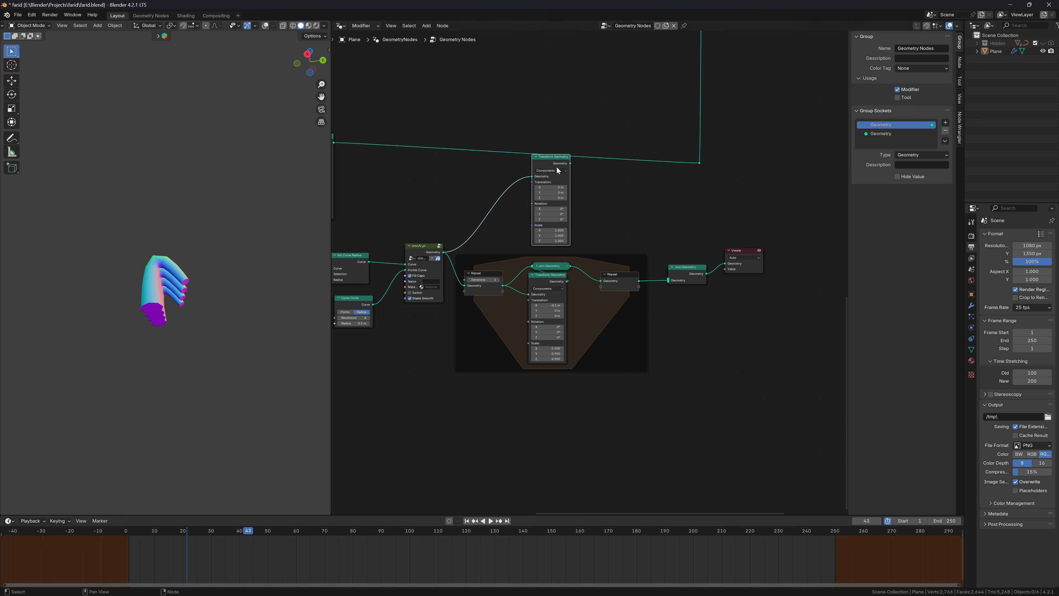
drag(570, 163, 668, 280)
middle_drag(205, 216, 202, 184)
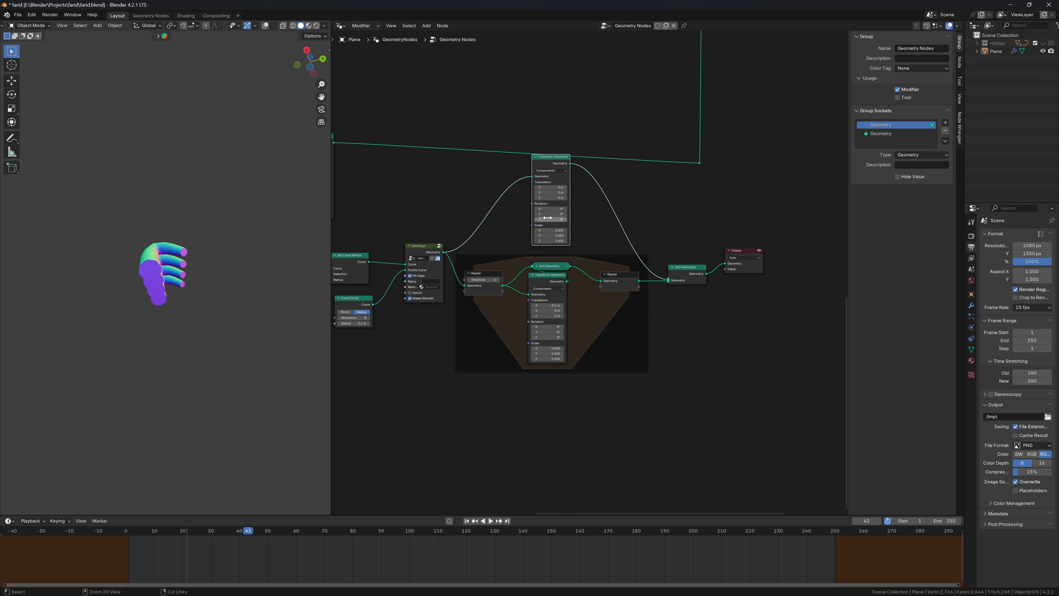
Step: Rotate the separate tube about X and 180° about Z, adjust its translation into a thumb position, and save the file
click(304, 49)
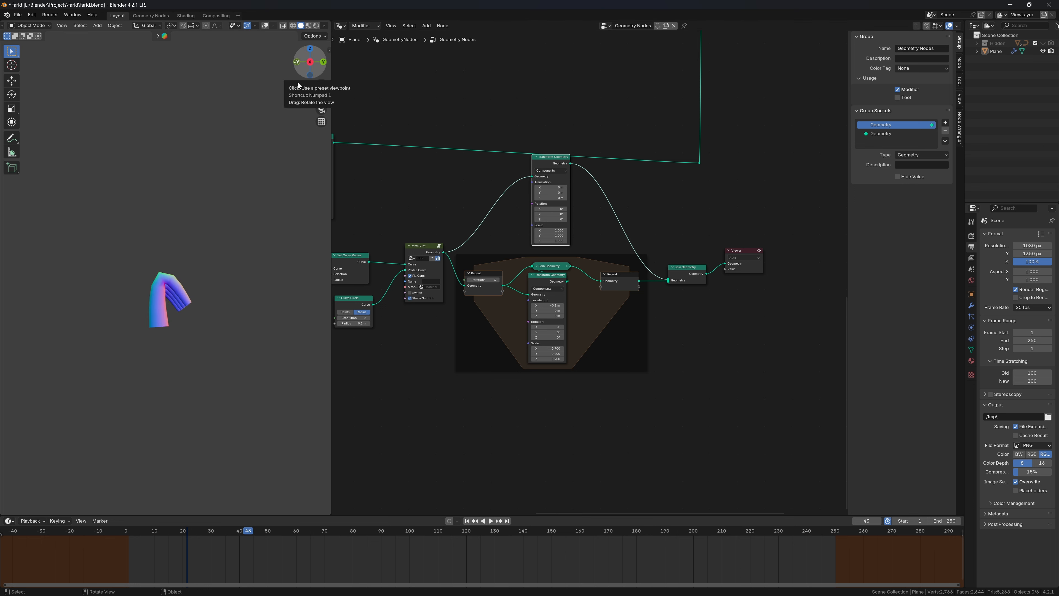
drag(551, 208, 594, 209)
click(551, 219)
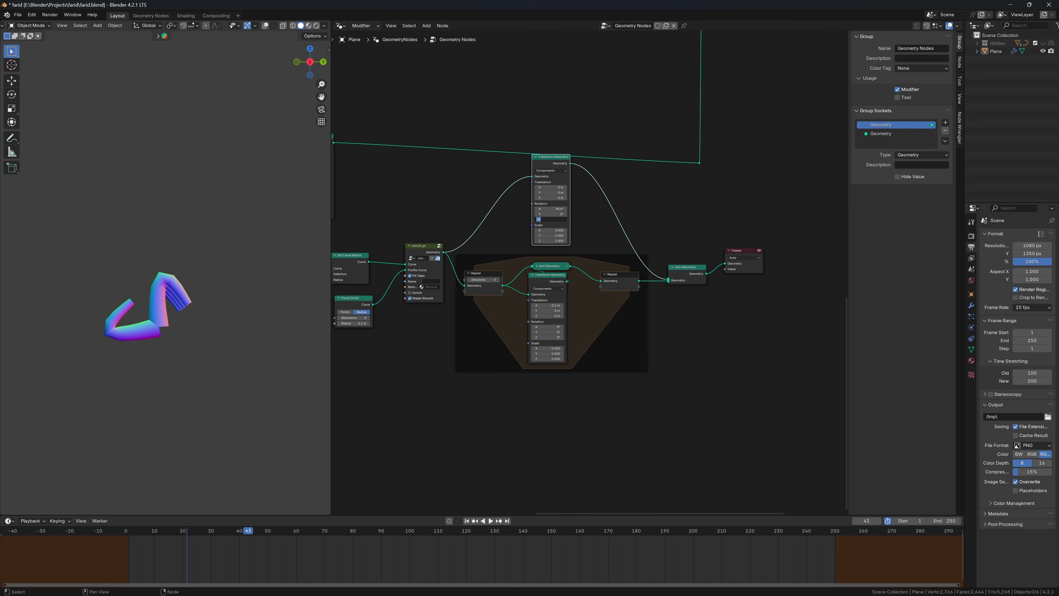
key(Return)
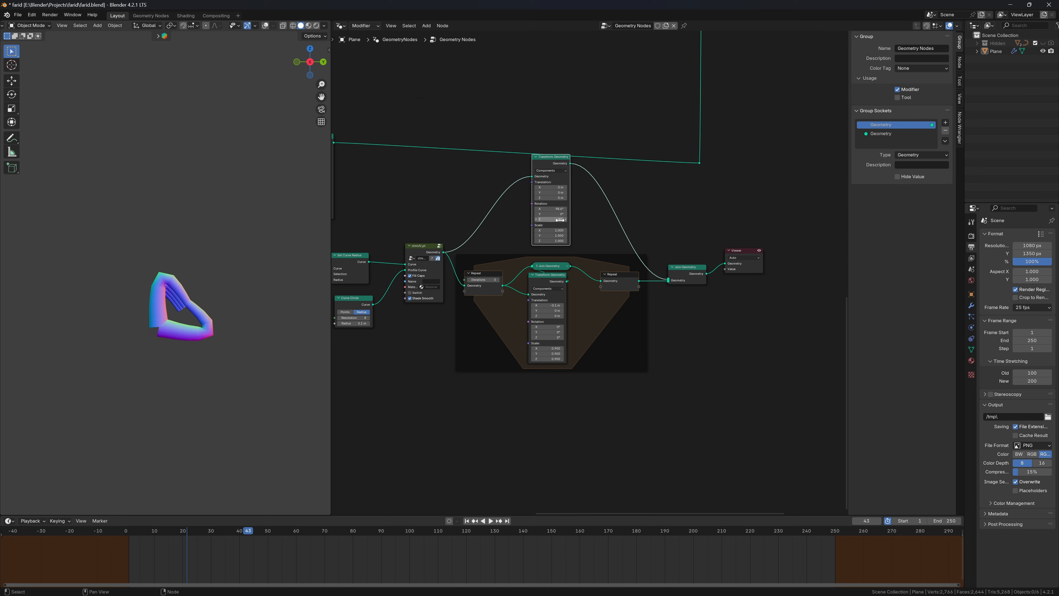
middle_drag(185, 280, 116, 232)
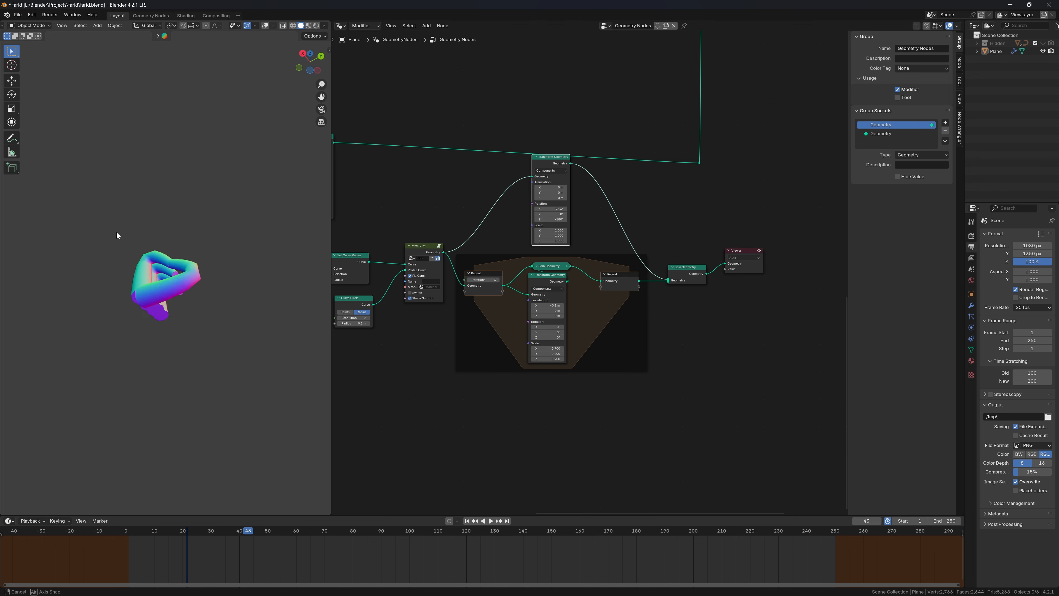
key(KP_3)
mouse_move(554, 198)
mouse_down()
mouse_move(534, 197)
mouse_move(555, 193)
mouse_up()
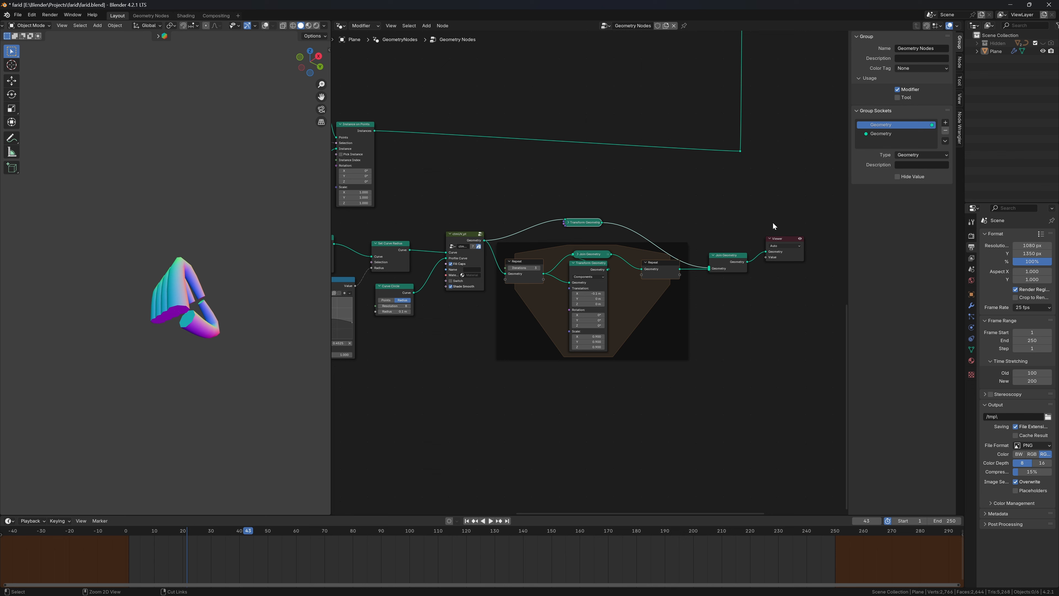
key(ctrl+s)
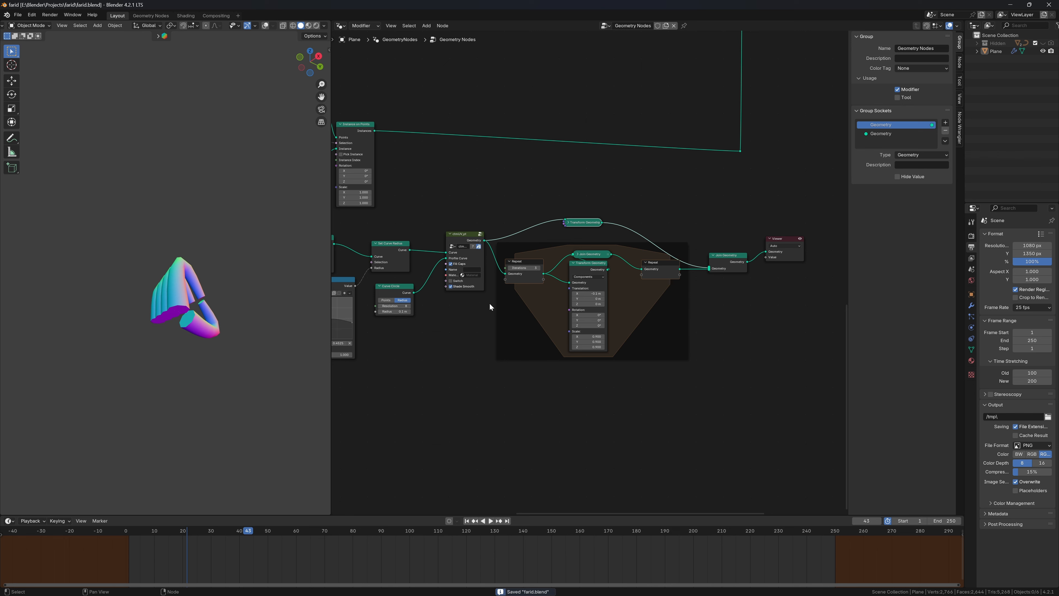
Step: Add a Grid node below the Repeat Zone and connect its mesh to the final Join Geometry
middle_drag(453, 387, 491, 326)
key(shift+a)
mouse_move(491, 326)
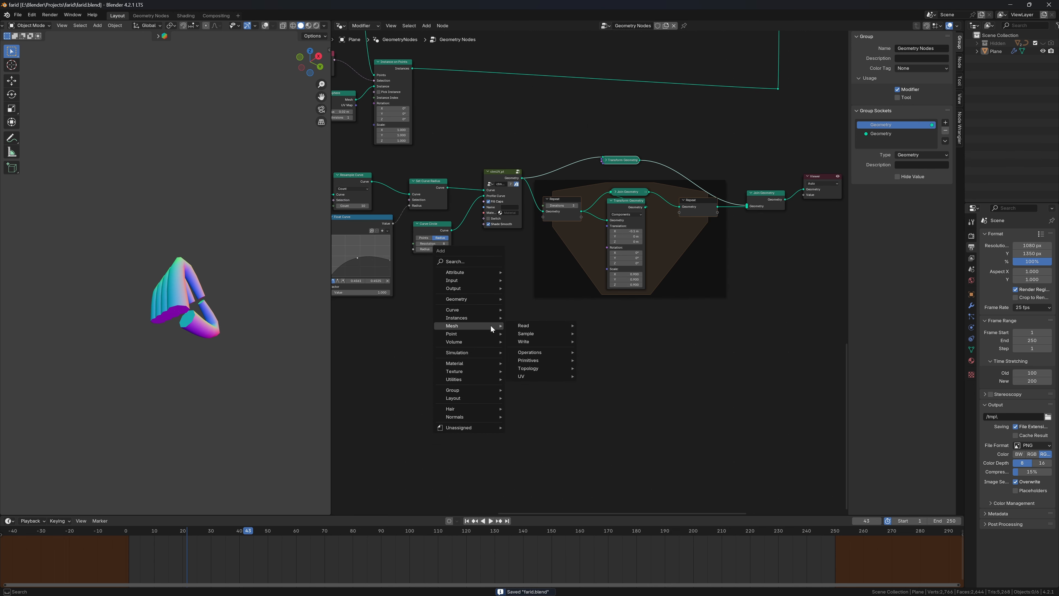
text(grid)
key(Return)
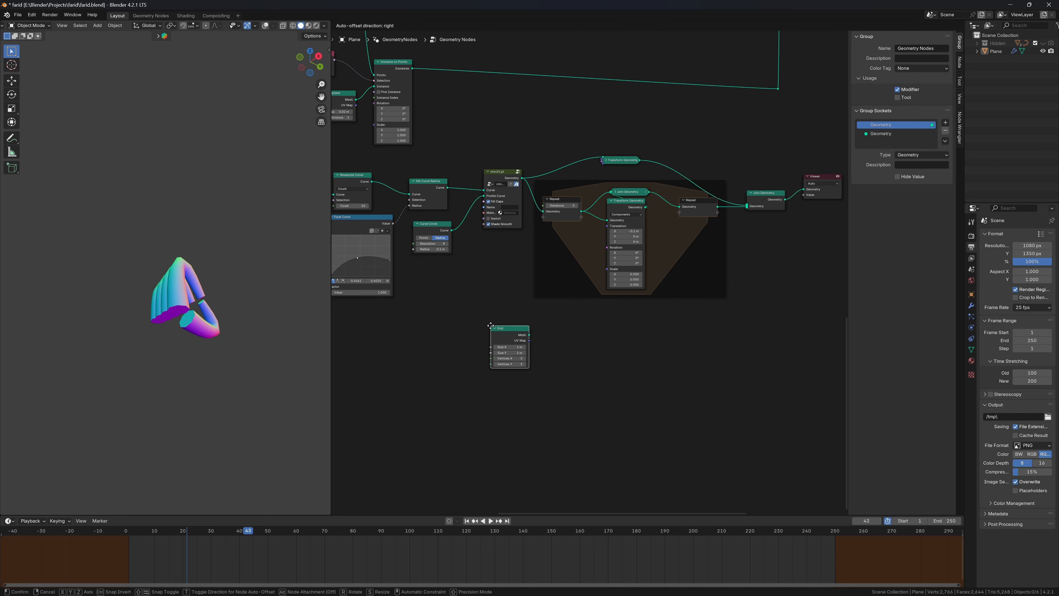
click(491, 326)
drag(529, 335, 810, 317)
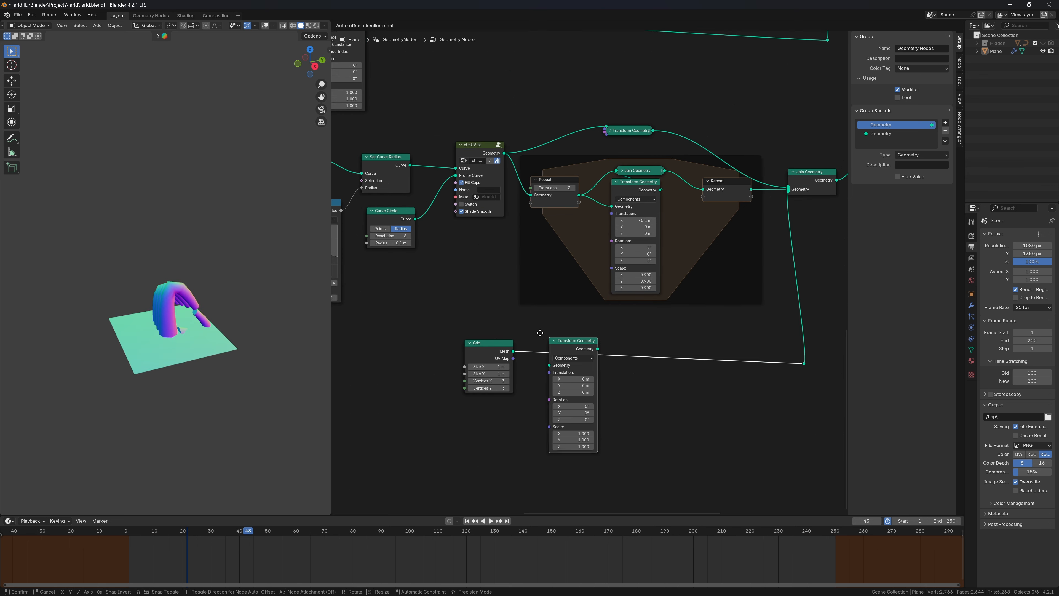
Step: Insert a Transform Geometry node after the Grid and set its X rotation to 90° so the grid stands upright
click(577, 384)
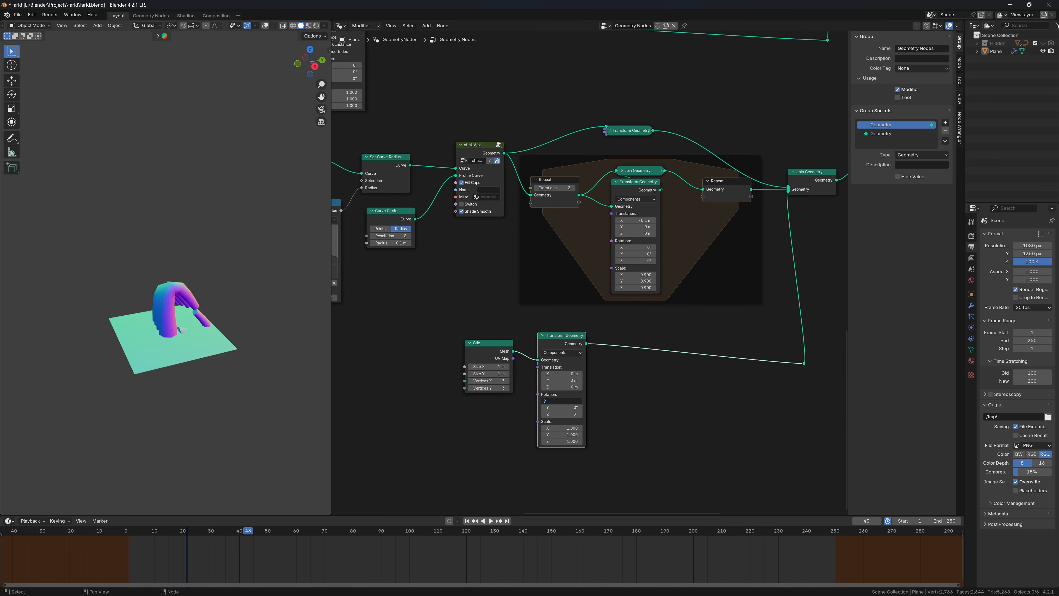
key(Return)
middle_drag(250, 326, 297, 305)
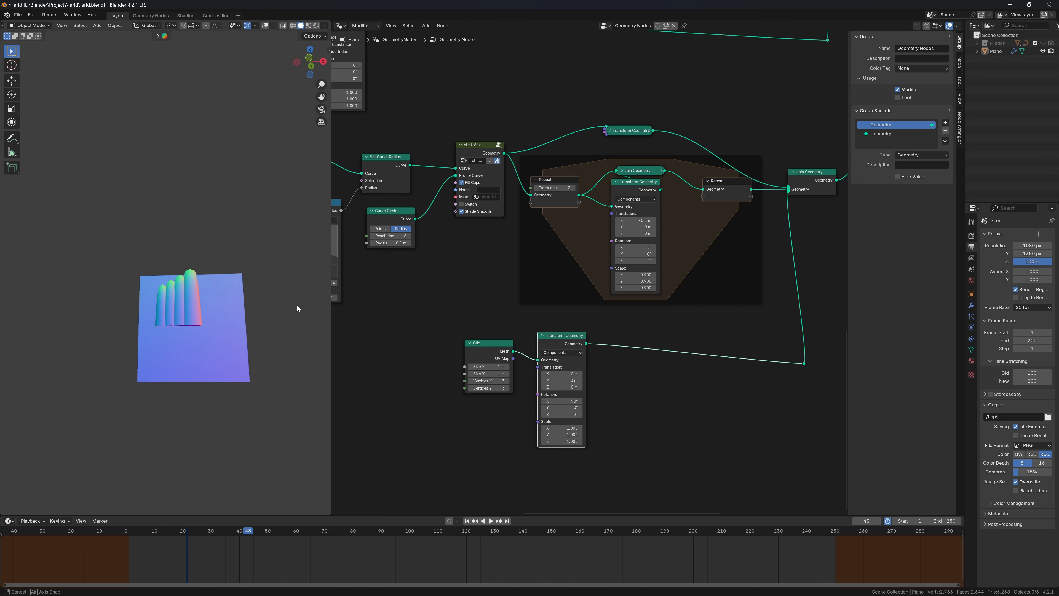
Step: Insert an Extrude Mesh node after the grid's transform, turn off Individual, and reduce the offset scale to form a thin slab
key(shift+a)
text(ex)
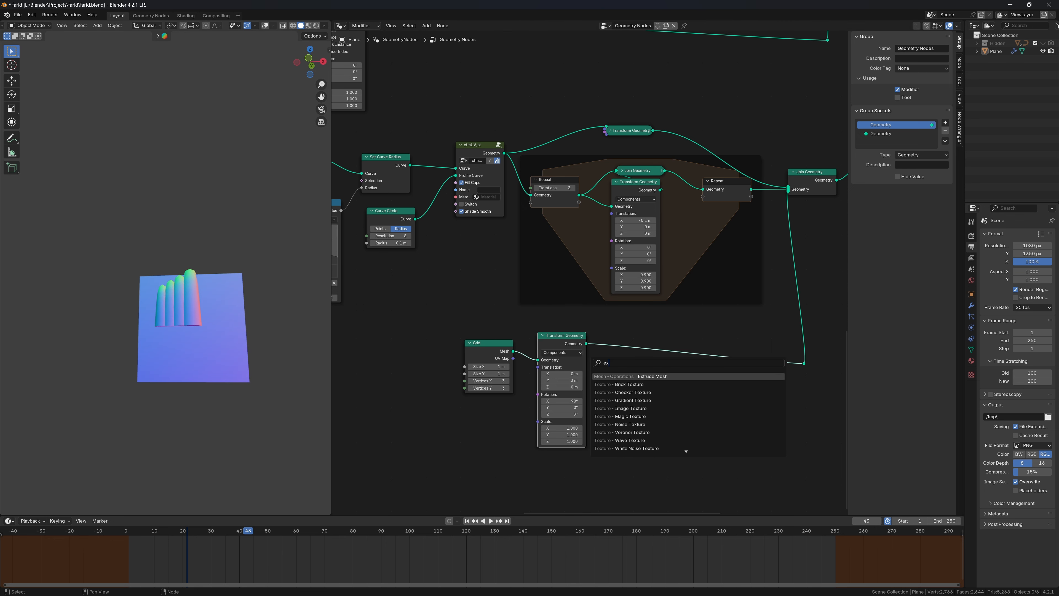
key(Return)
click(731, 400)
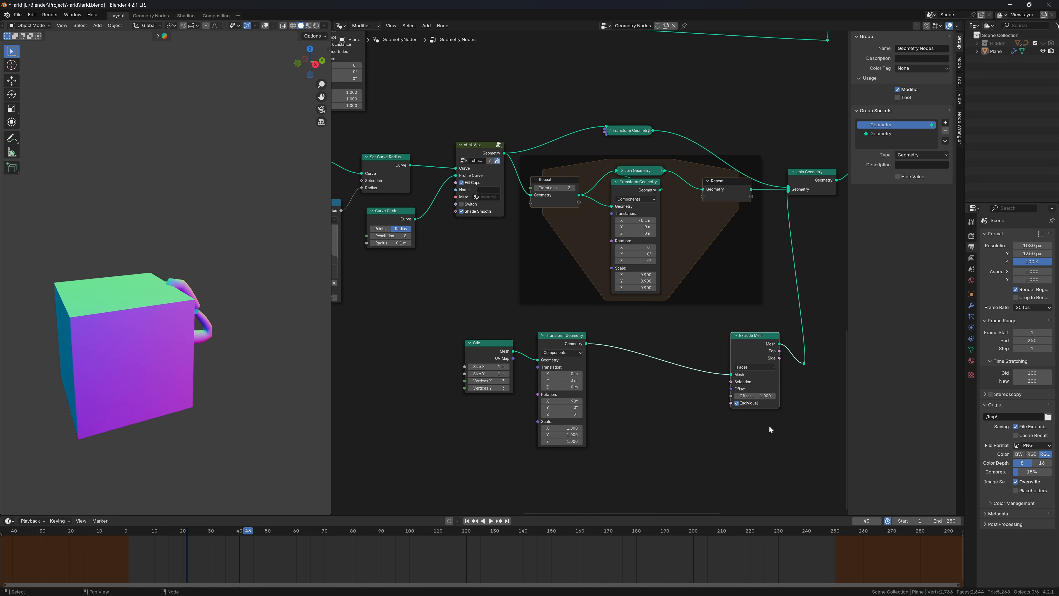
click(750, 404)
shift+drag(753, 396, 708, 396)
middle_drag(280, 368, 240, 361)
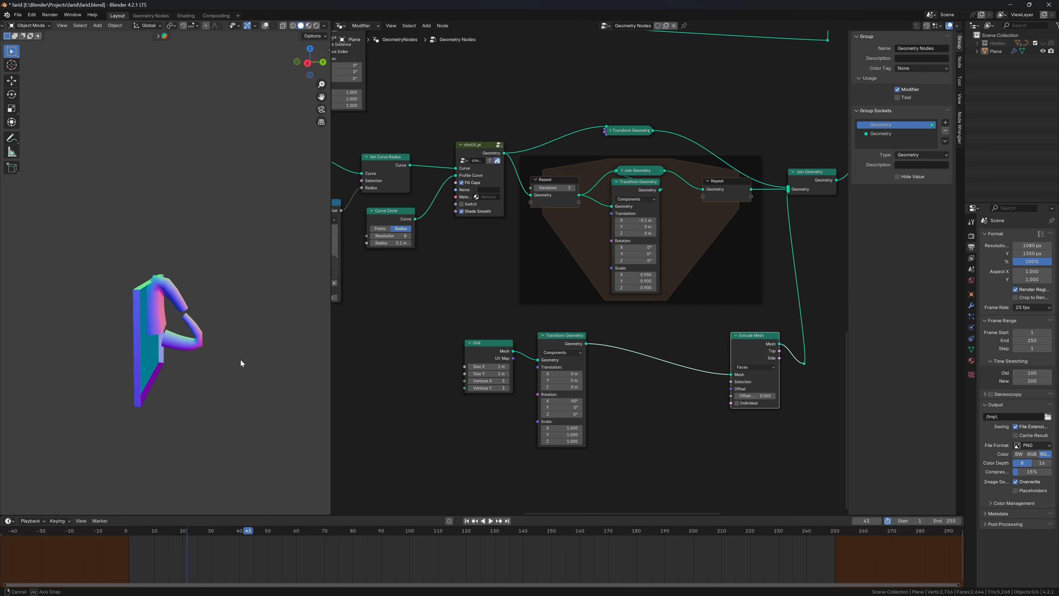
Step: Combine the extruded mesh with the transformed grid through a Join Geometry node to close the slab's open side
drag(753, 336, 747, 358)
alt+right_drag(746, 361, 554, 341)
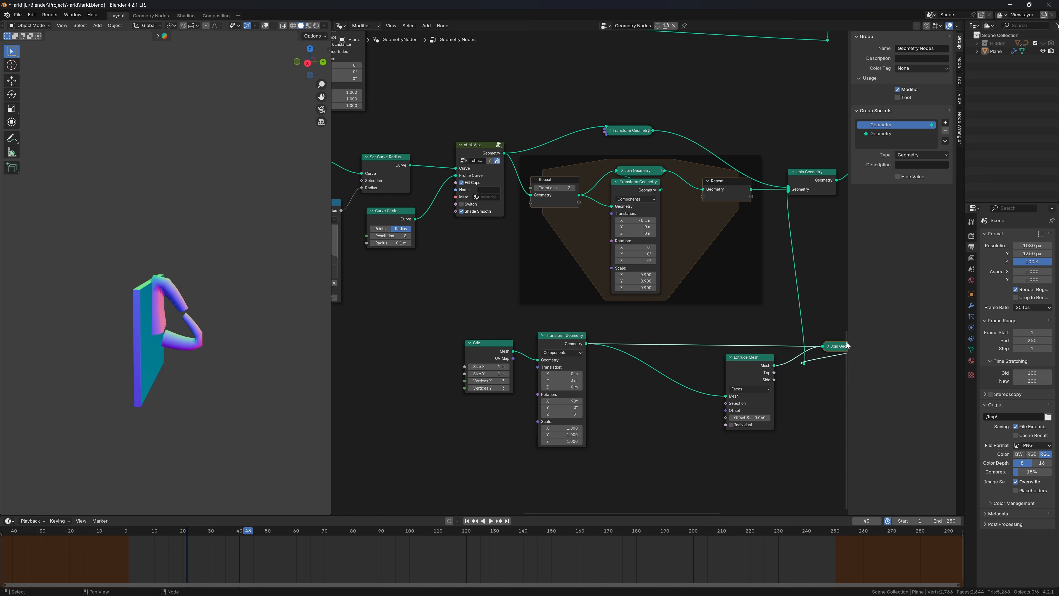
drag(843, 347, 743, 343)
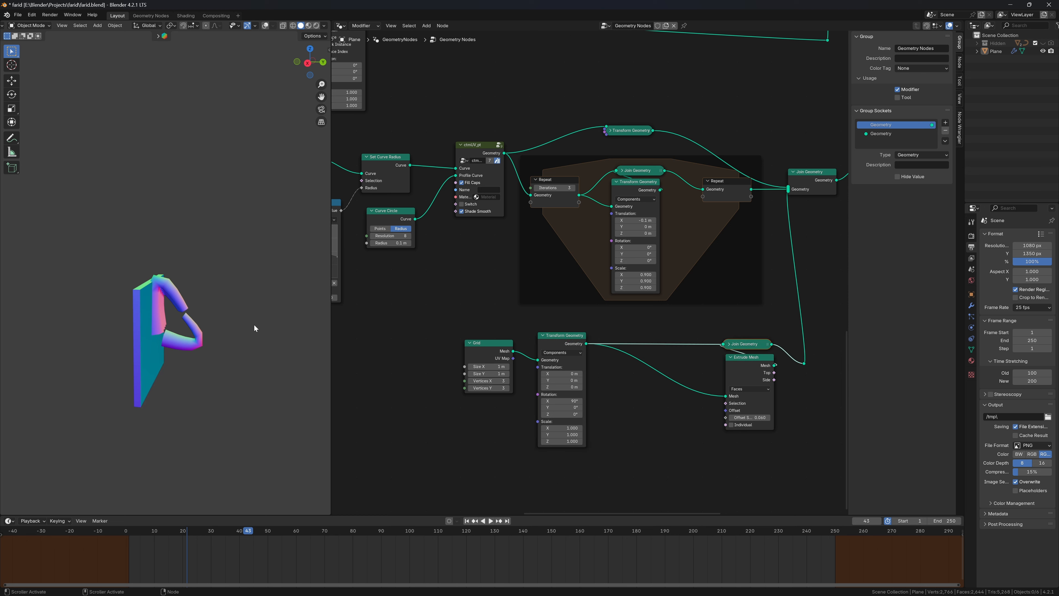
mouse_move(254, 325)
middle_down()
mouse_move(264, 304)
mouse_move(250, 307)
middle_up()
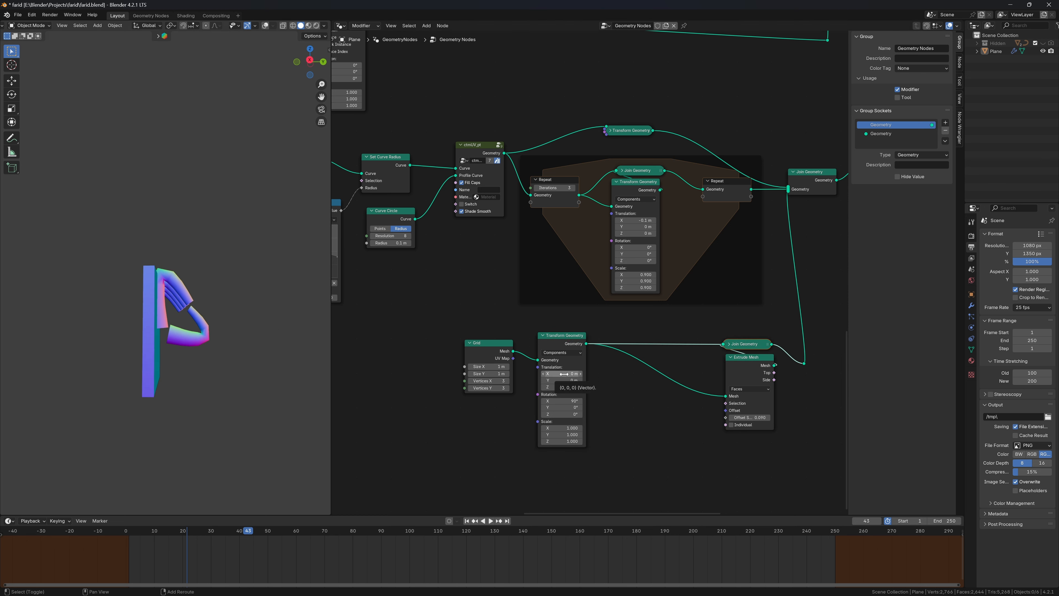
Step: Move the slab about 0.12 m along Y into the tubes and increase its extrusion offset scale to thicken it
drag(563, 380, 565, 378)
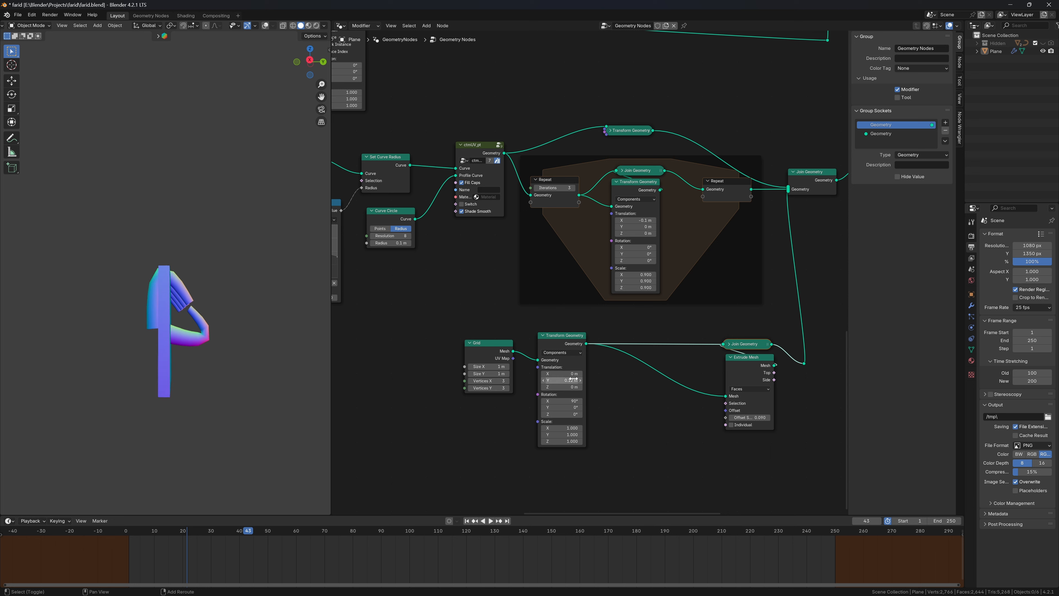
click(753, 412)
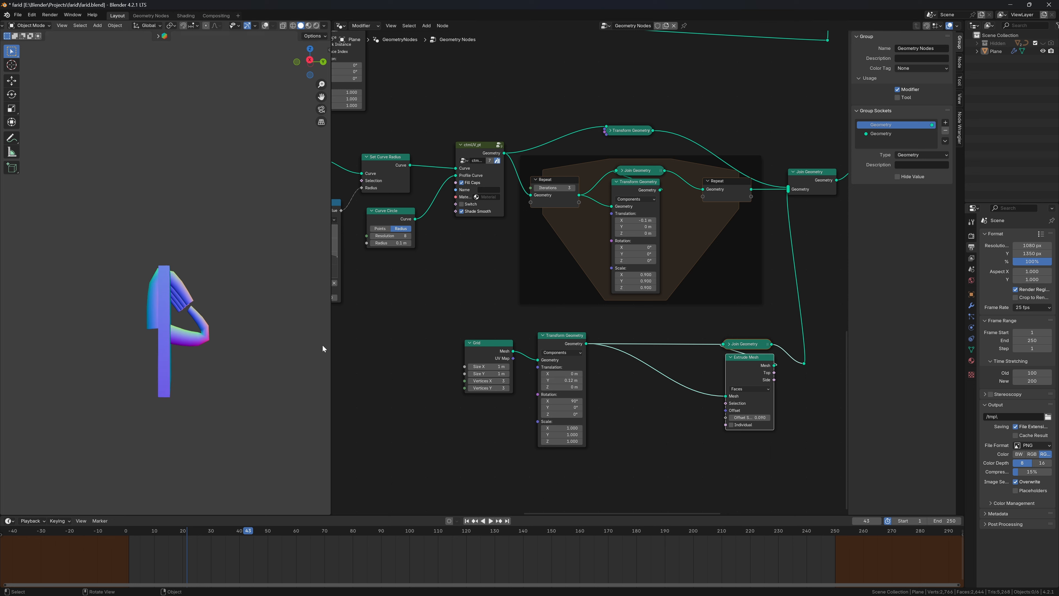
middle_drag(322, 345, 328, 347)
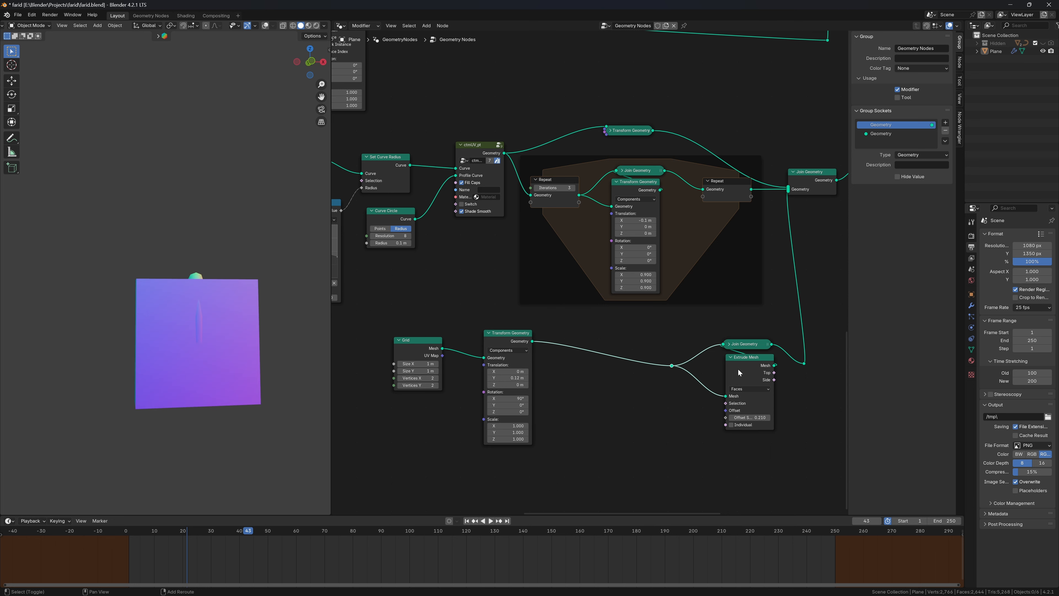
Step: Insert a Subdivision Surface node at level 1 between the grid's Transform Geometry and the extrusion branch
mouse_move(739, 369)
text(subdi)
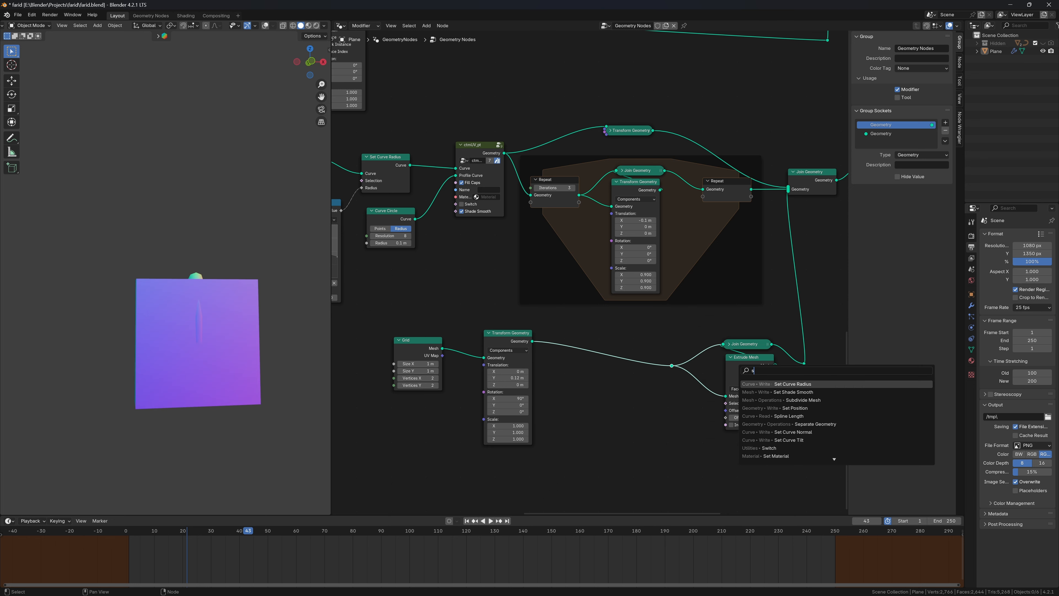
key(Down)
key(Down)
key(Return)
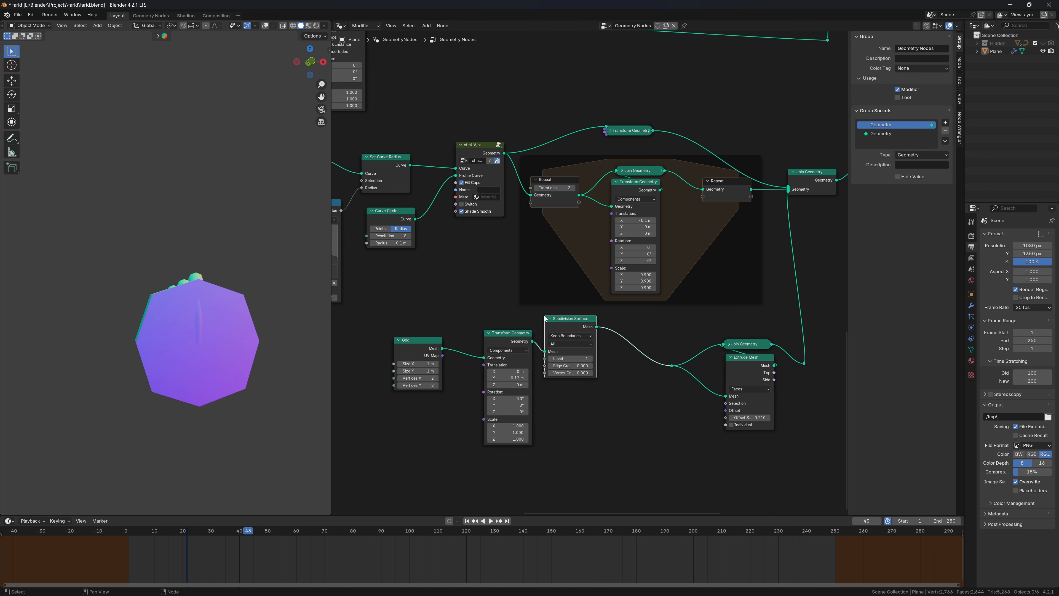
click(575, 347)
click(593, 358)
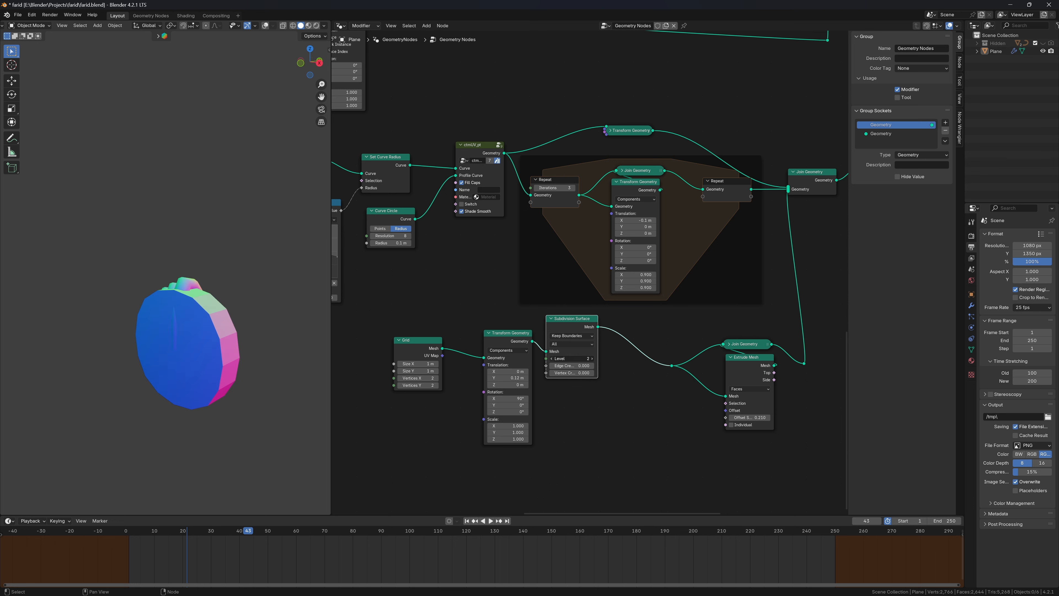
click(552, 358)
click(574, 336)
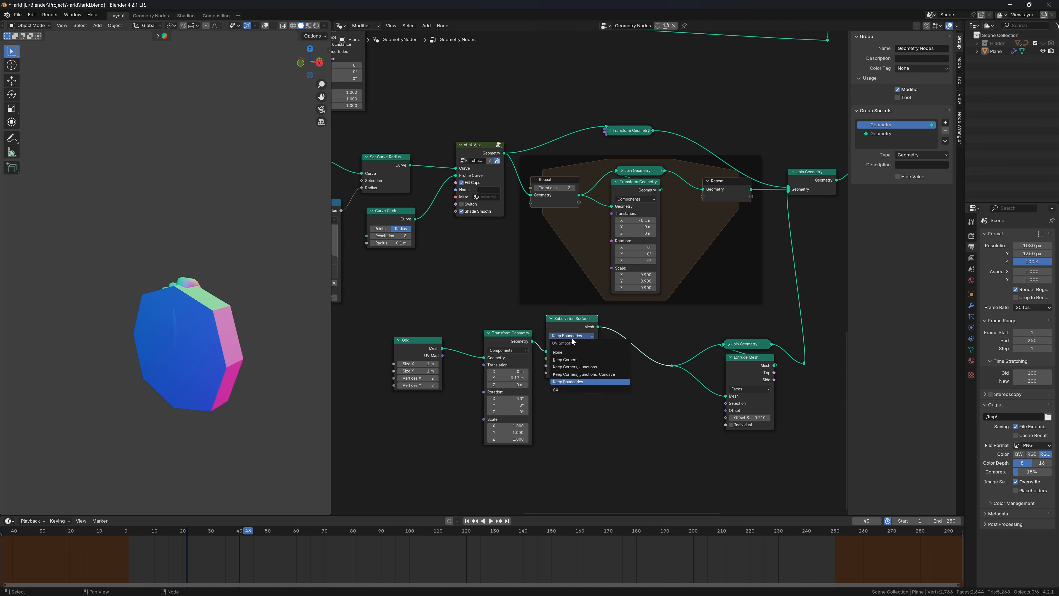
drag(570, 323, 565, 344)
middle_drag(242, 353, 187, 362)
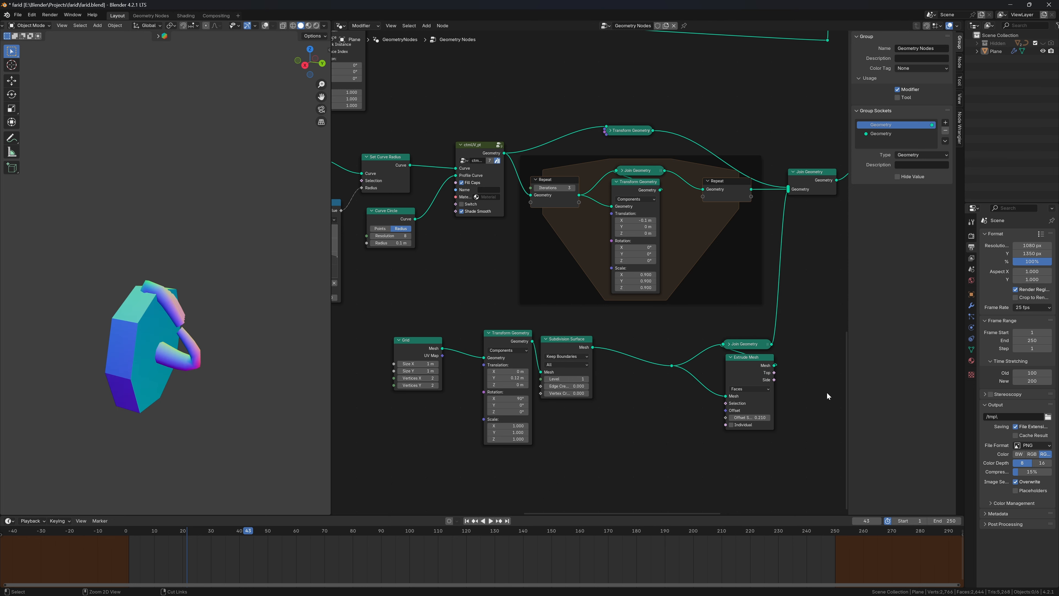
Step: Insert a second Subdivision Surface node after the slab's Join Geometry to round the whole palm
key(shift+a)
text(subd)
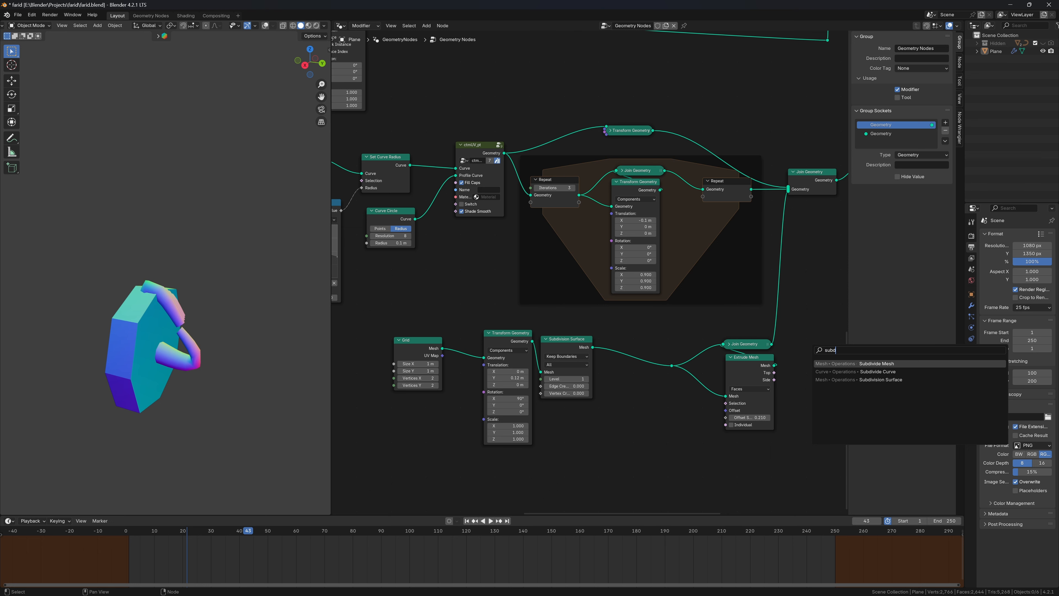
key(Down)
key(Down)
key(Return)
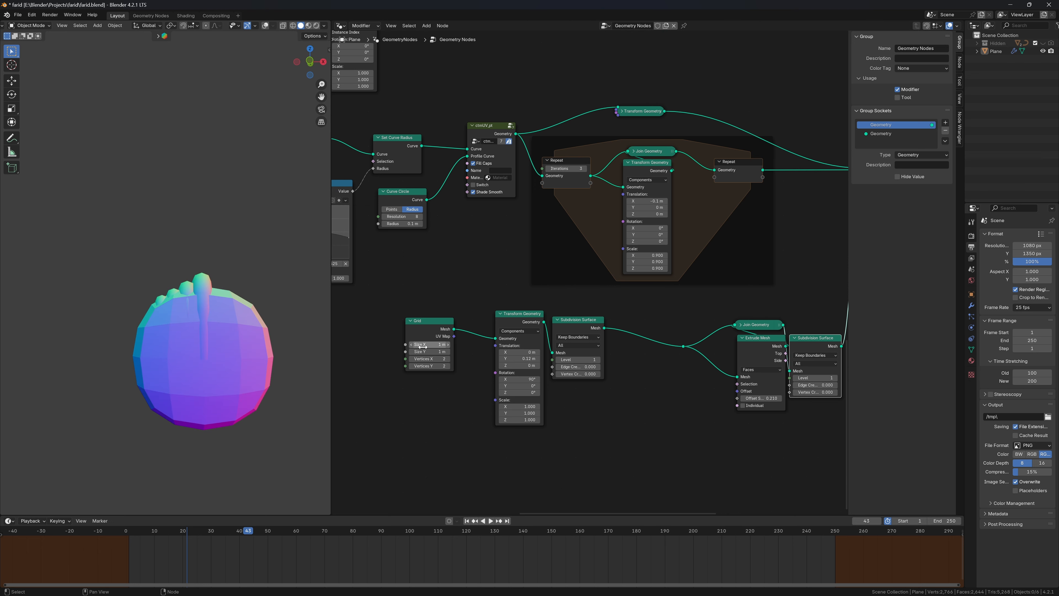
Step: Narrow the palm by reducing the Grid's X size, and set its Transform Geometry's X translation to -0.13 m
drag(422, 347, 391, 347)
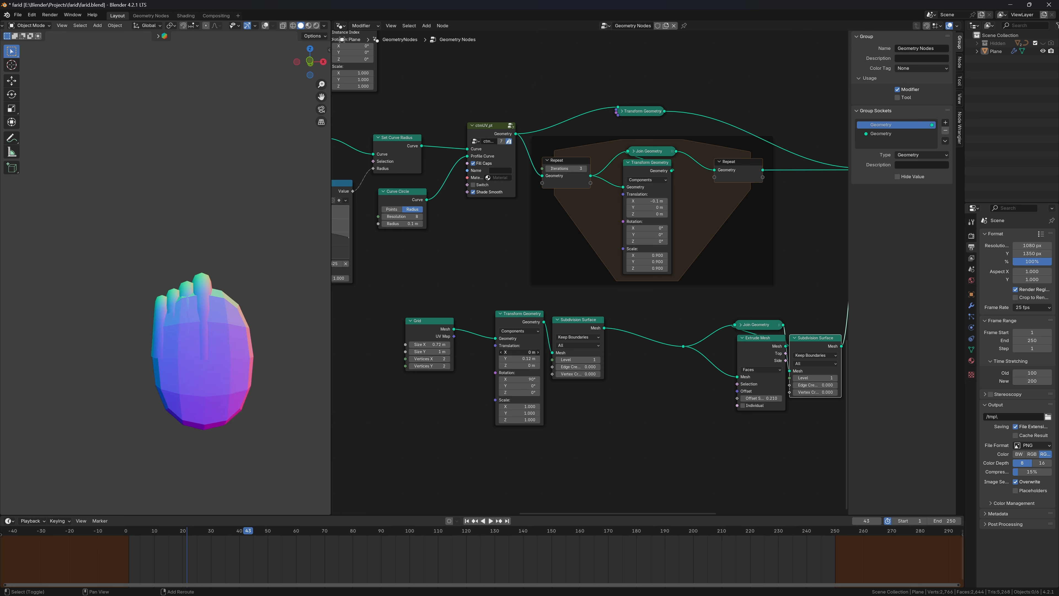
drag(522, 353, 521, 352)
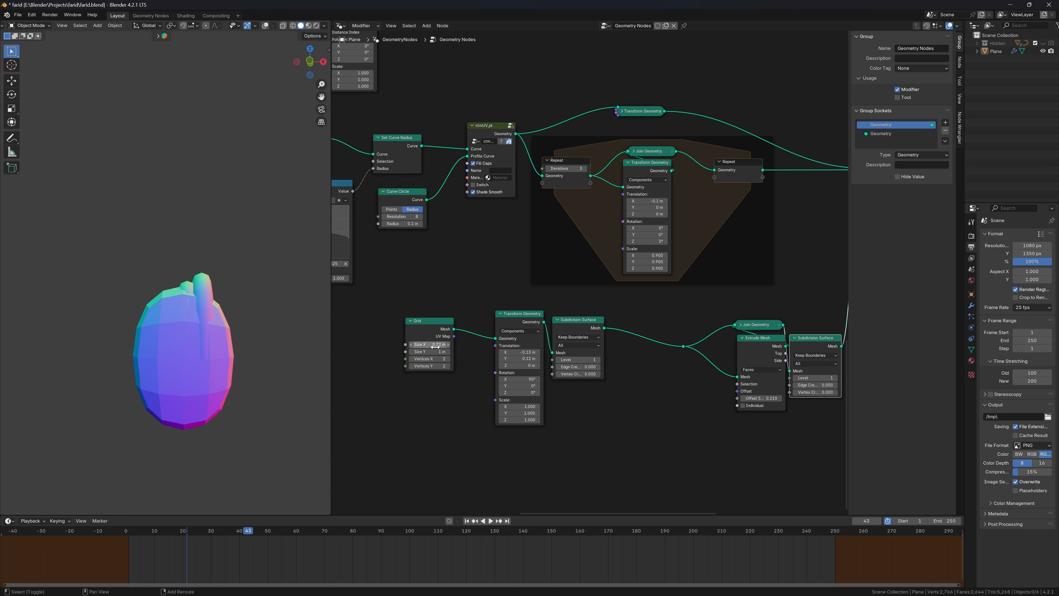
drag(435, 346, 417, 346)
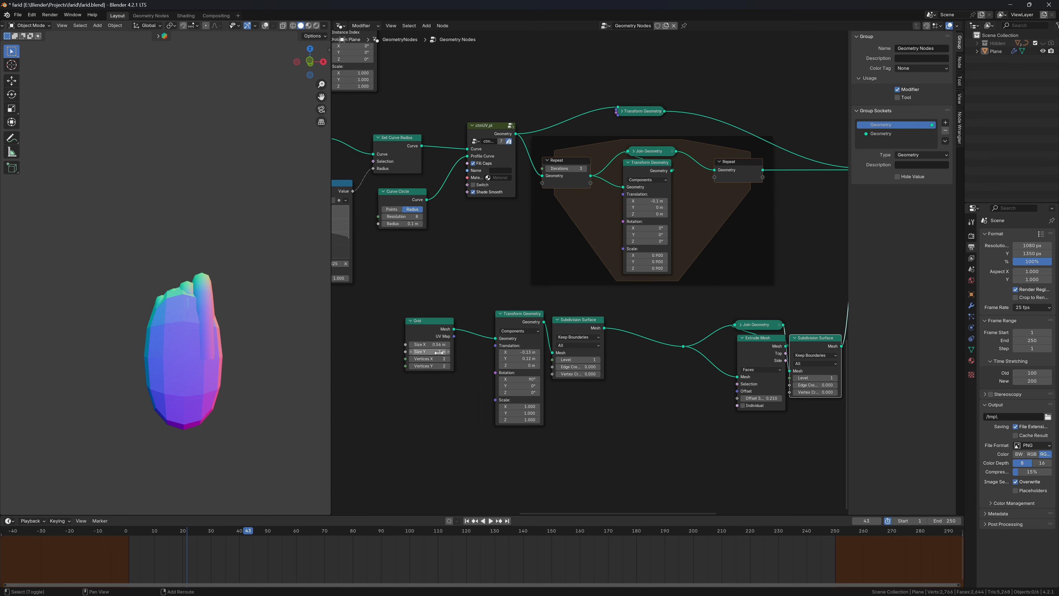
Step: Adjust the Grid's Y size and dissolve the palm's Join Geometry, moving its Extrude Mesh clear of the collapsed Subdivision Surface
drag(443, 351, 432, 352)
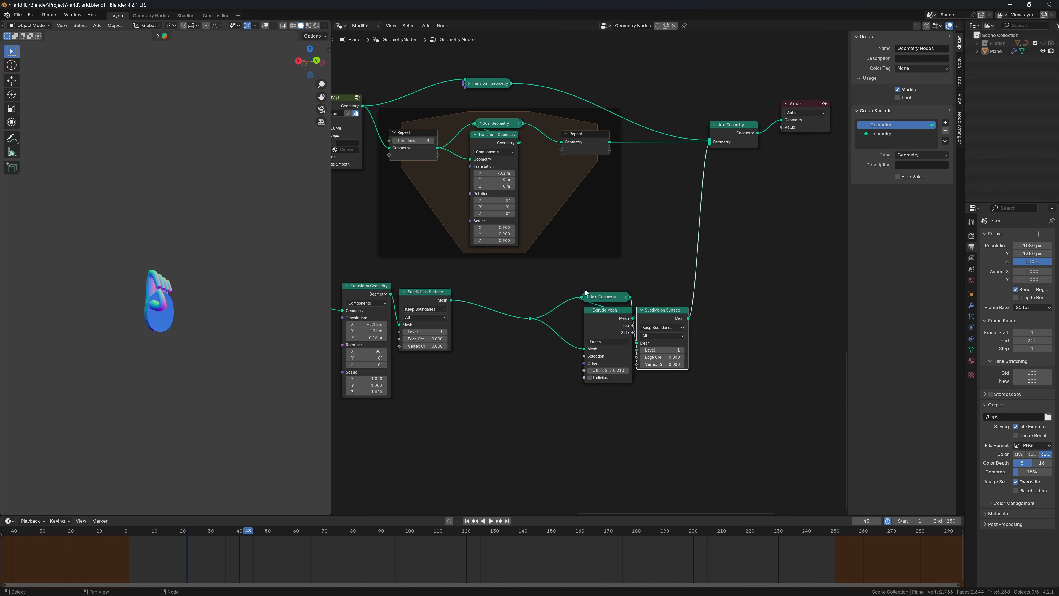
click(607, 298)
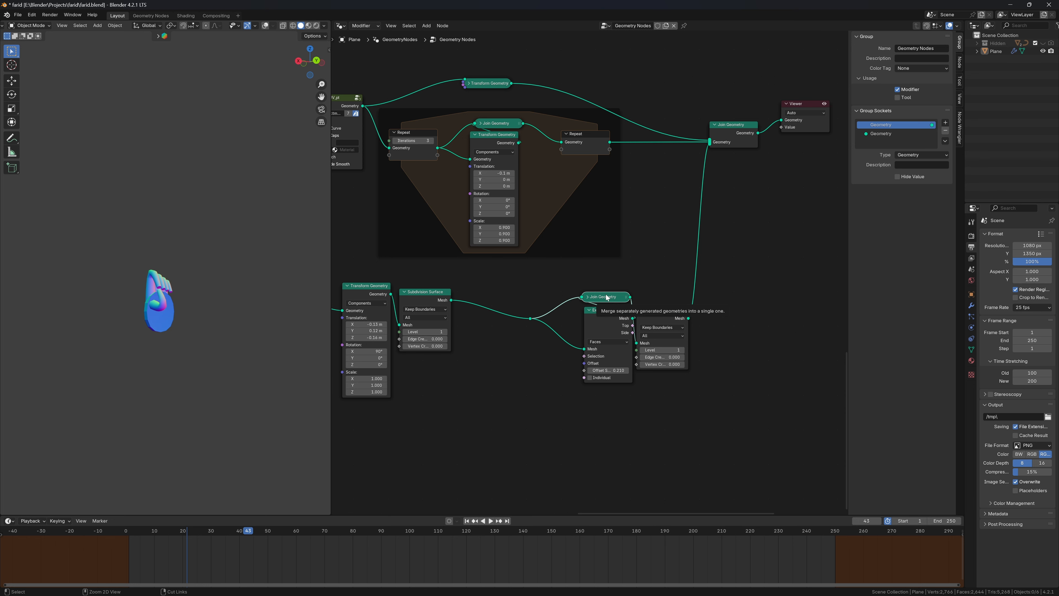
key(ctrl+x)
drag(607, 310, 576, 371)
click(641, 309)
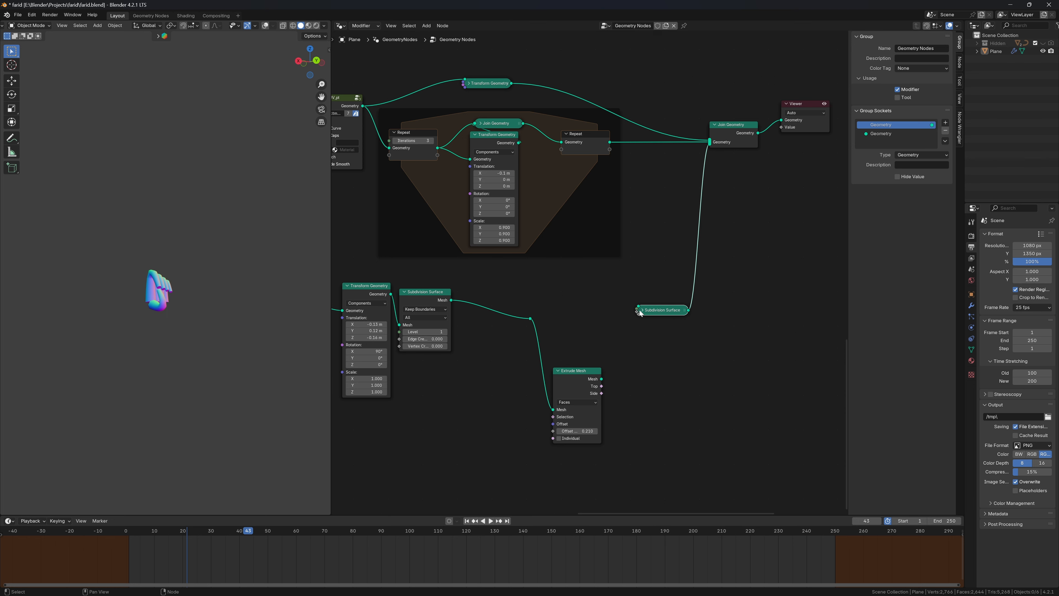
Step: Merge two parallel Extrude Mesh nodes from the subdivided grid with a new Join Geometry feeding the last Subdivision Surface
drag(652, 312, 689, 290)
key(shift+a)
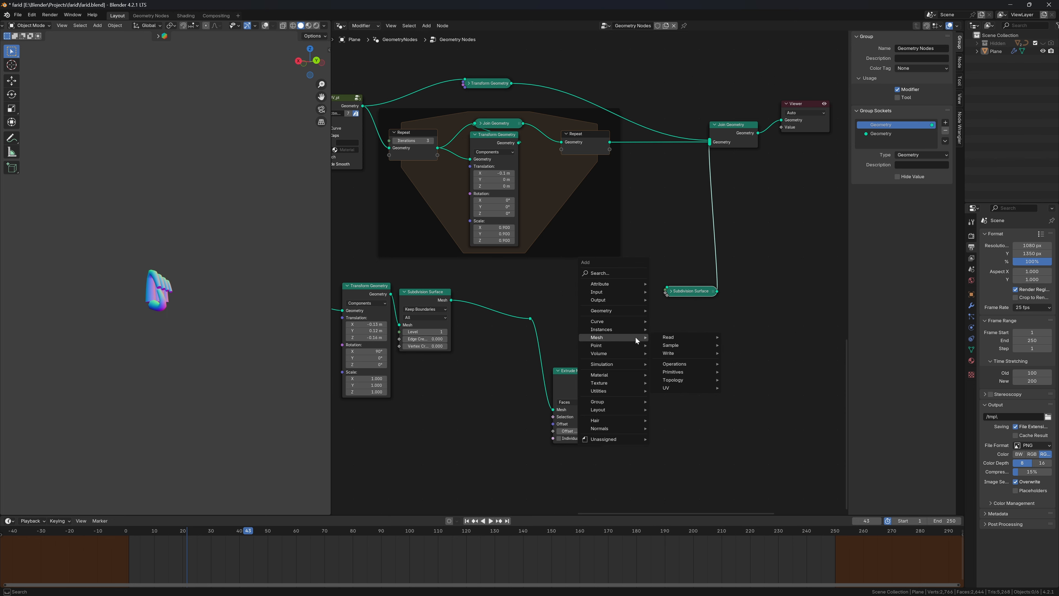
text(jo)
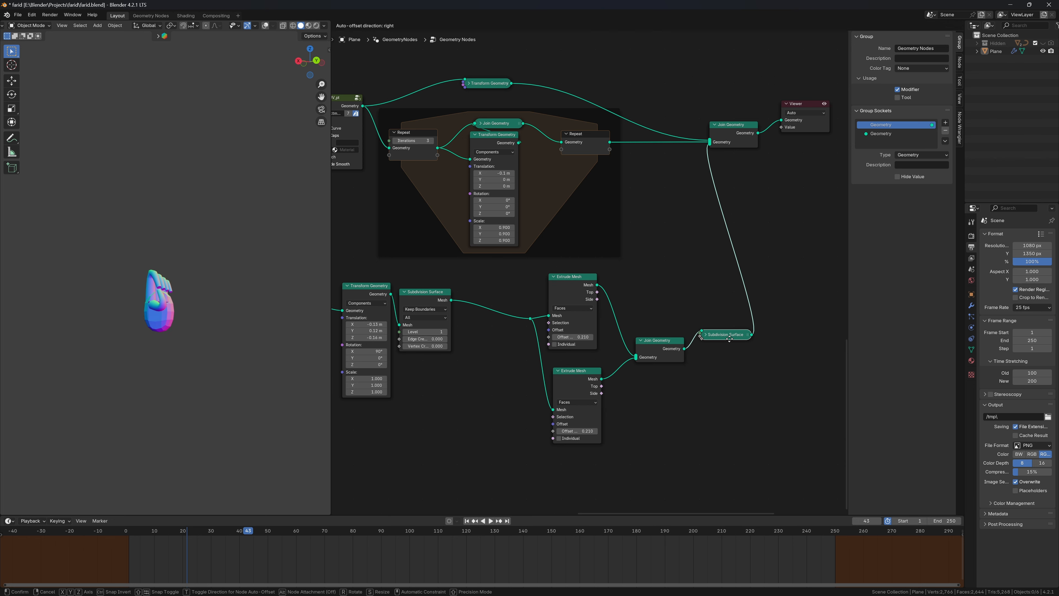
scroll(597, 266, up, 2)
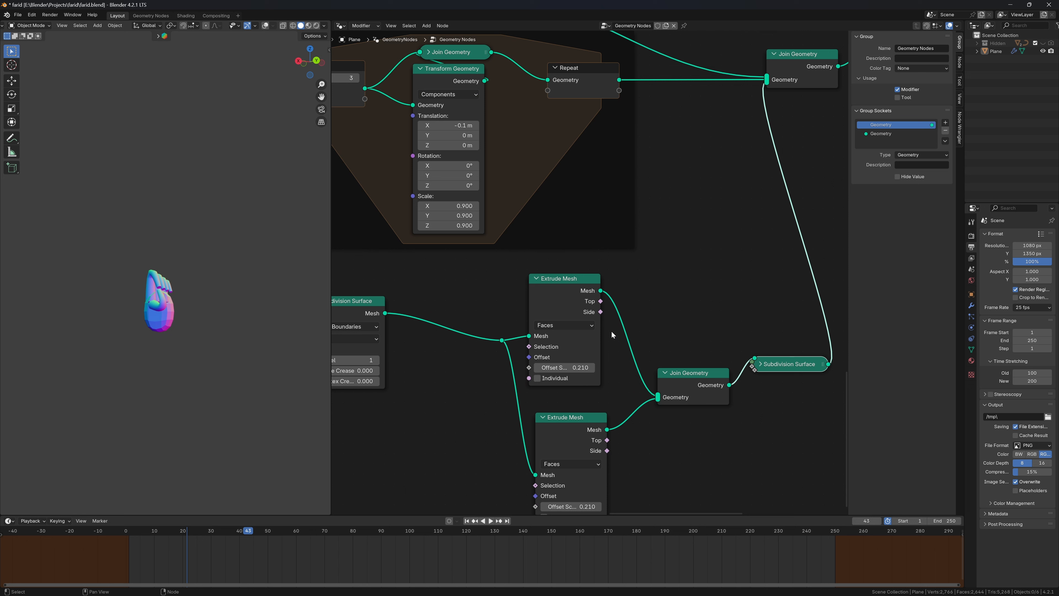
Step: Make the first Extrude Mesh's offset scale negative so it extrudes the opposite way, and reduce its depth to -0.110
click(559, 367)
text(-)
key(Return)
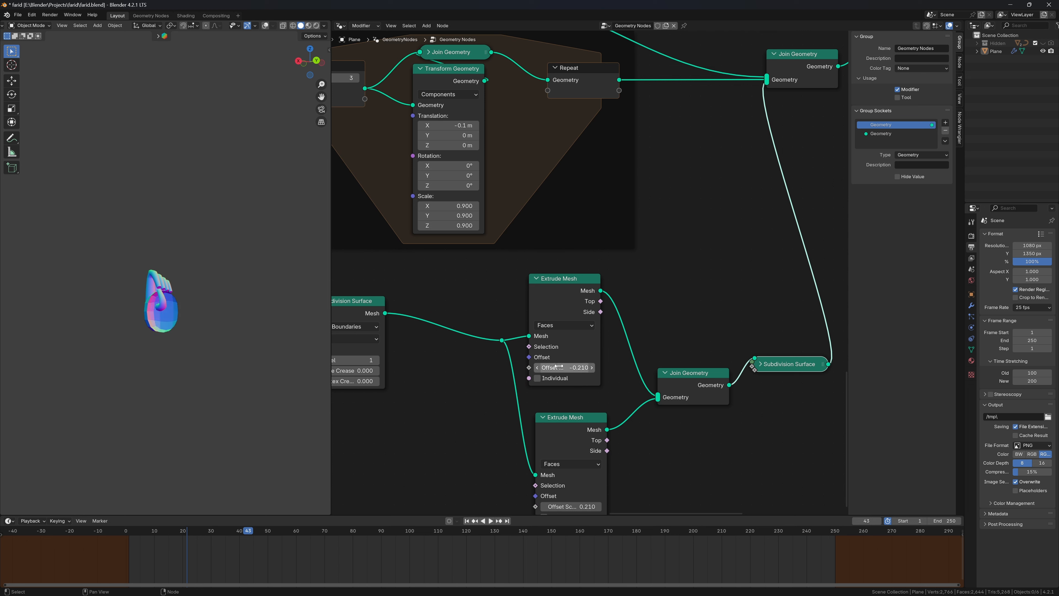
middle_drag(196, 271, 170, 290)
scroll(186, 269, up, 2)
middle_drag(239, 337, 238, 336)
scroll(239, 337, up, 3)
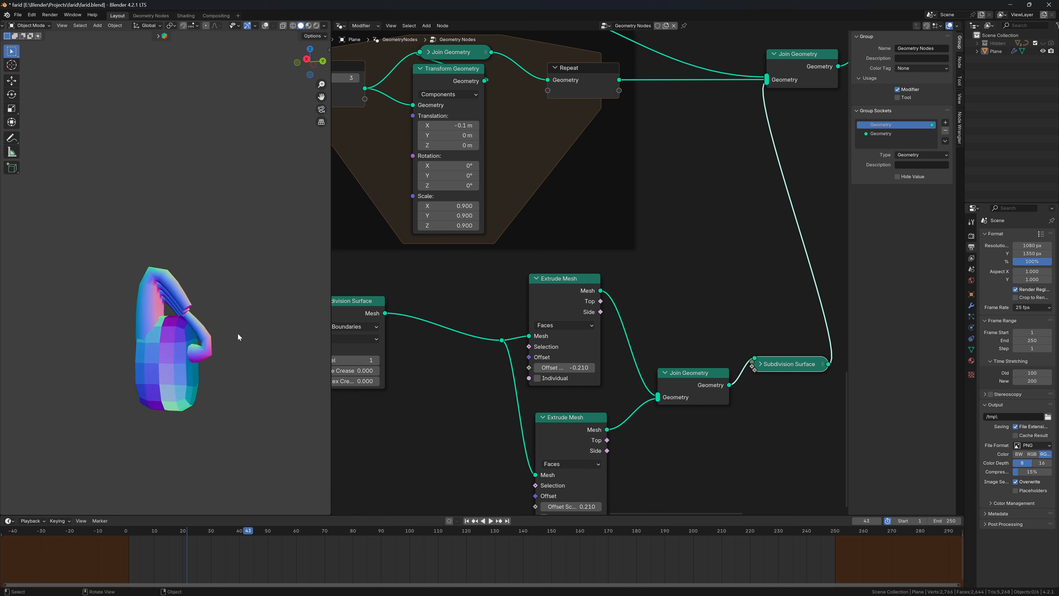
click(591, 368)
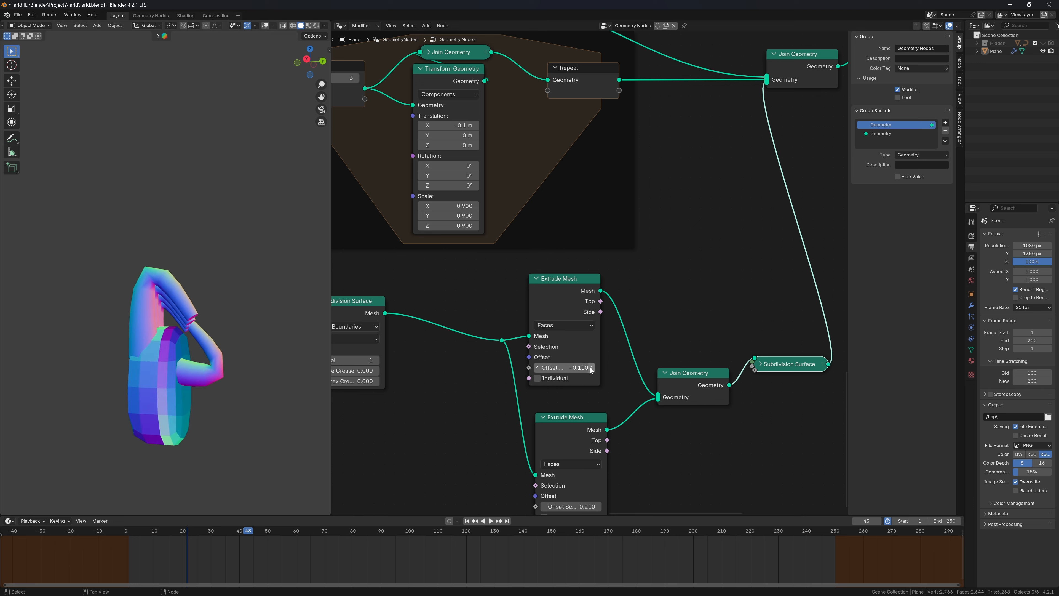
Step: Place the second Extrude Mesh directly under the first and set its offset scale to 0.200
drag(567, 417, 564, 397)
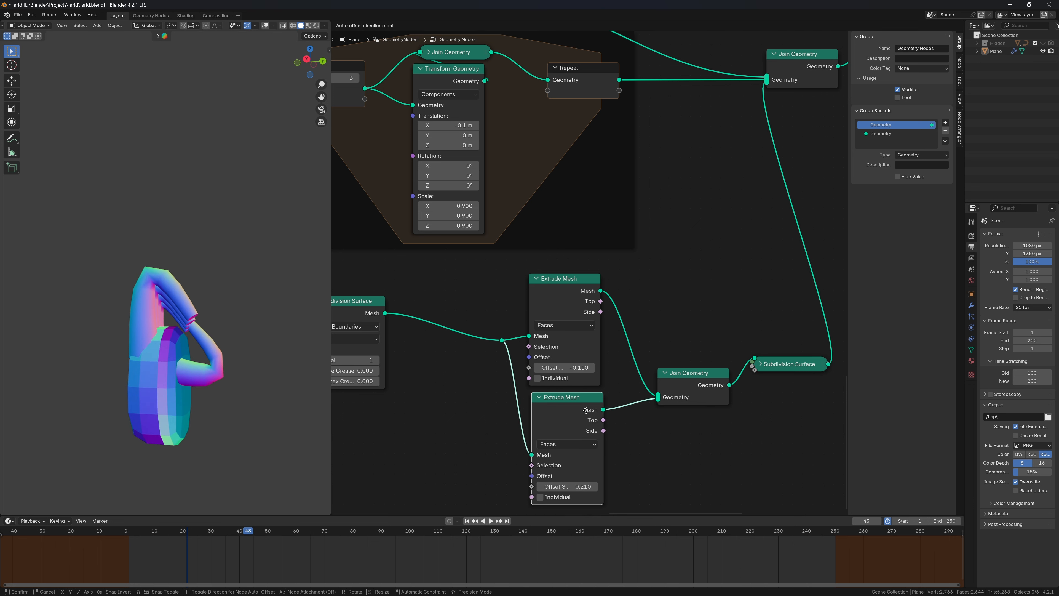
click(549, 487)
text(0.21)
key(Return)
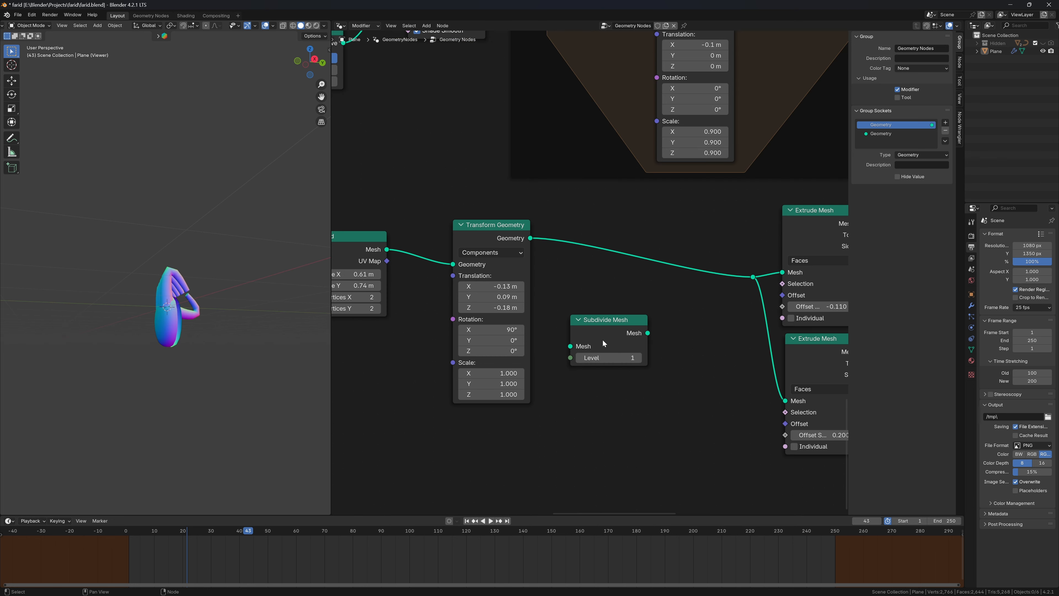
Step: Insert a Subdivide Mesh node between the grid's Transform Geometry and the extrusions, and raise the Grid's Vertices X to 4
drag(603, 340, 596, 259)
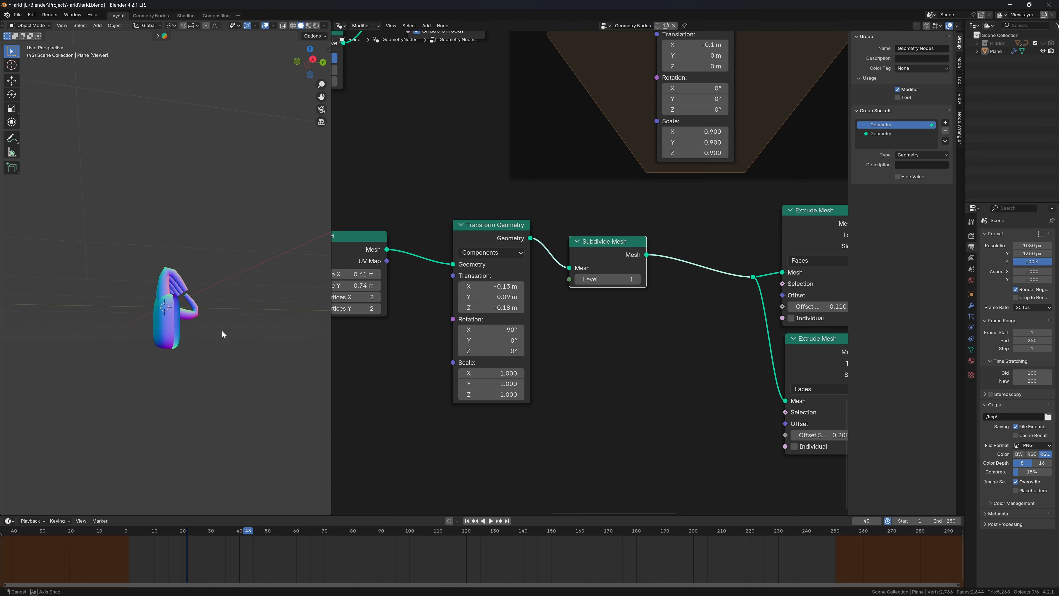
middle_drag(157, 350, 144, 350)
middle_drag(379, 295, 439, 290)
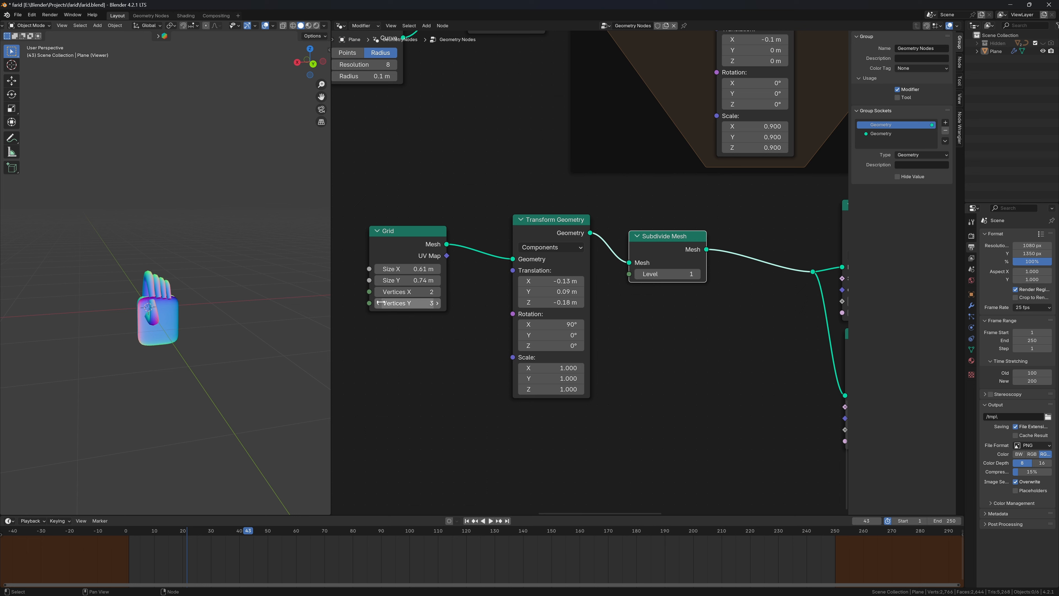
click(438, 292)
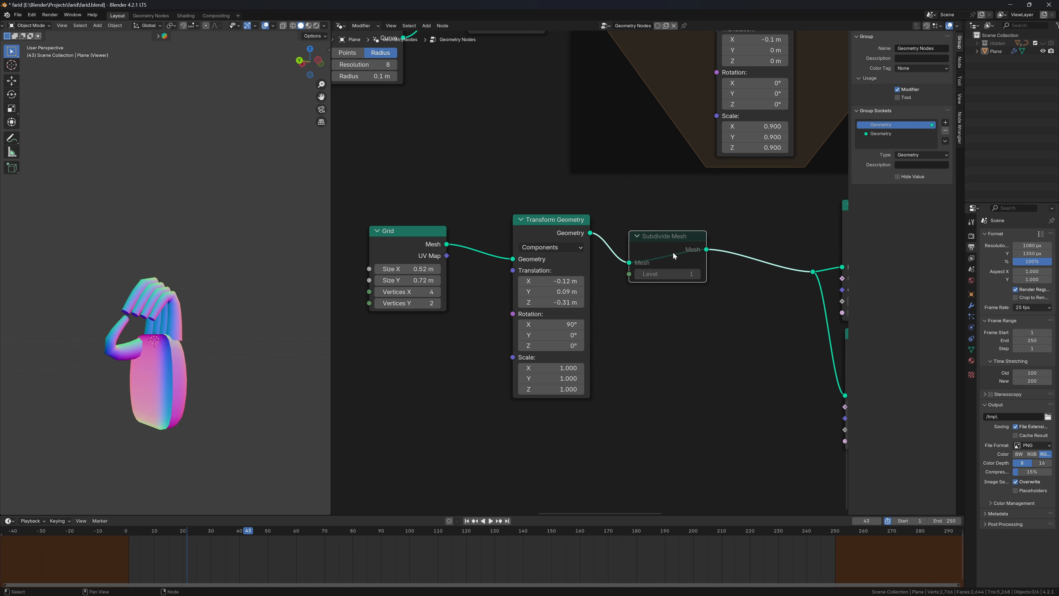
Step: Dissolve the Subdivide Mesh node while keeping the connection, and set the grid's Transform Geometry Z translation to -0.25 m
key(ctrl+x)
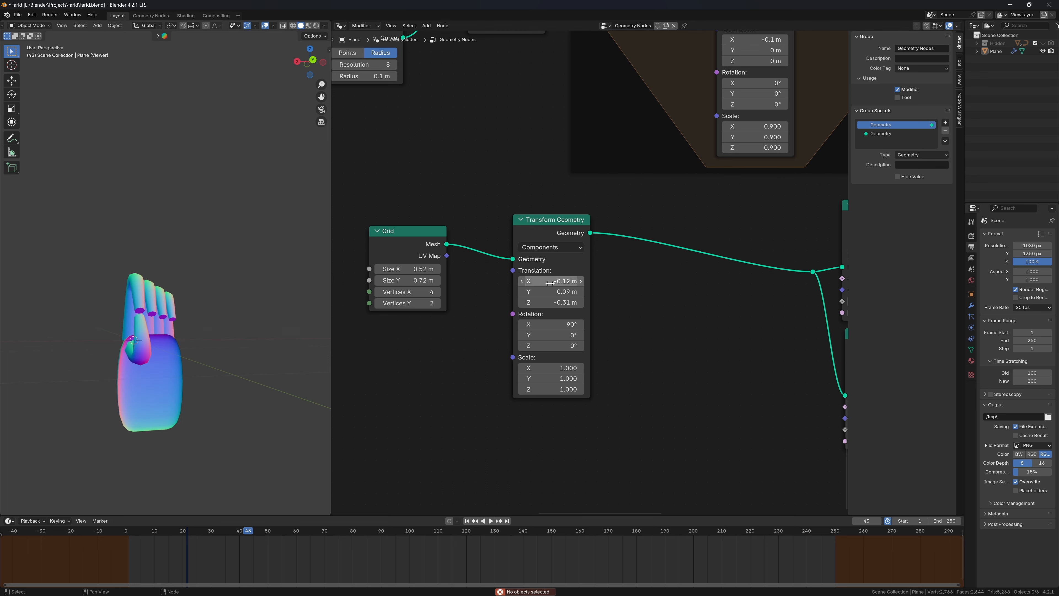
drag(551, 303, 565, 303)
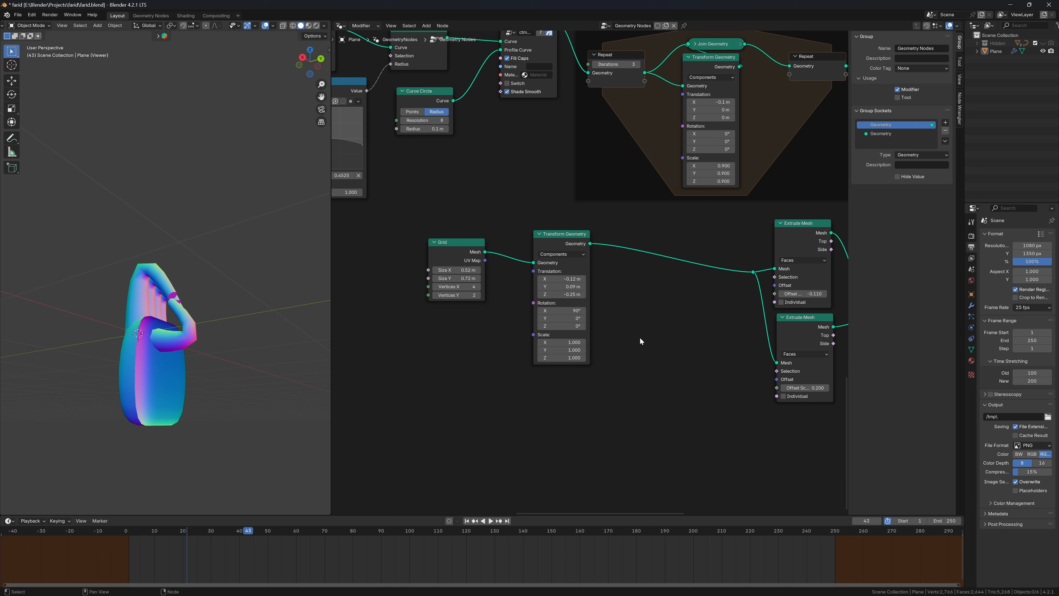
Step: Insert a Set Position node between the grid's Transform Geometry and the two extrusions
key(shift+a)
text(set)
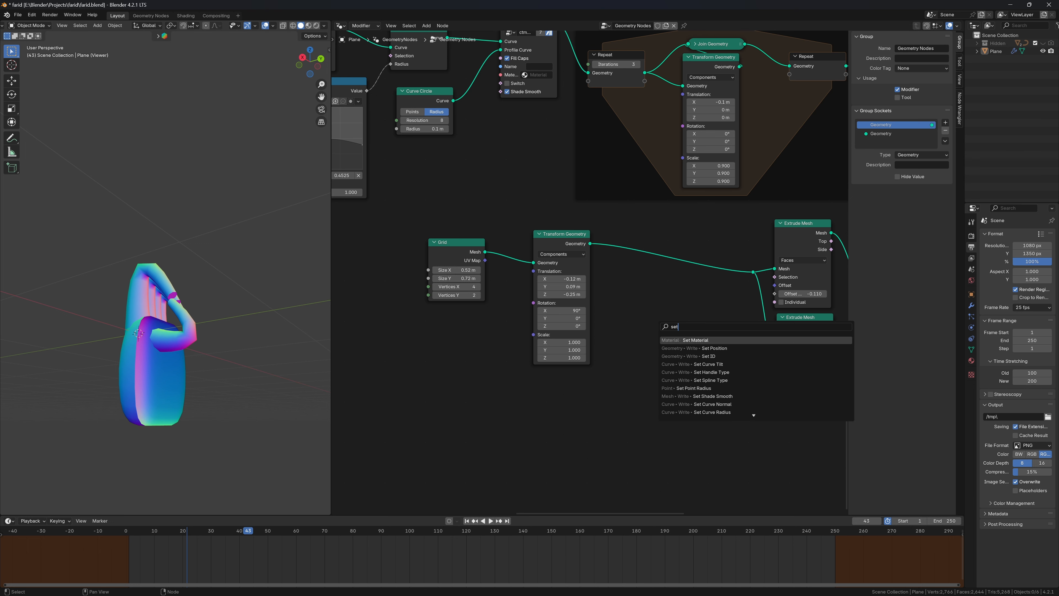
key(Down)
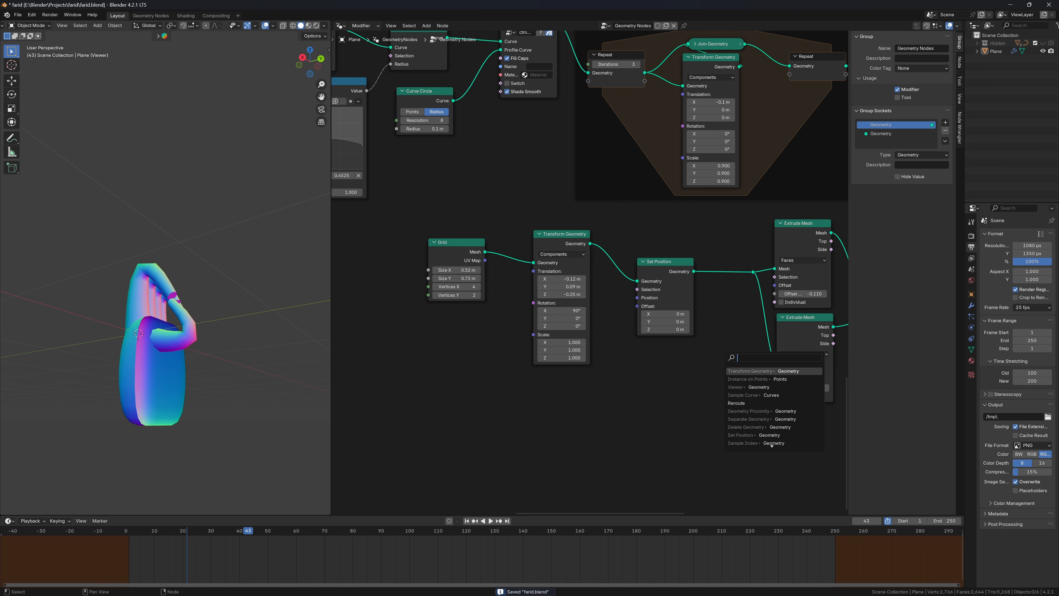
Step: Inspect the Set Position output through a Viewer with Index as its value, switching the viewer's domain to Edge
key(Down)
key(Down)
key(Return)
click(706, 358)
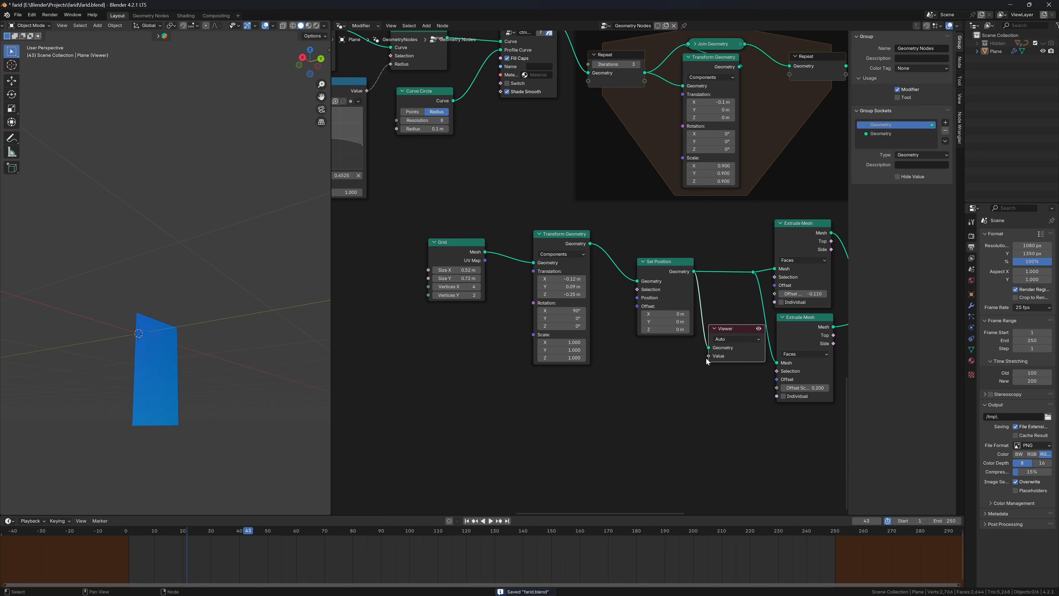
drag(708, 357, 645, 384)
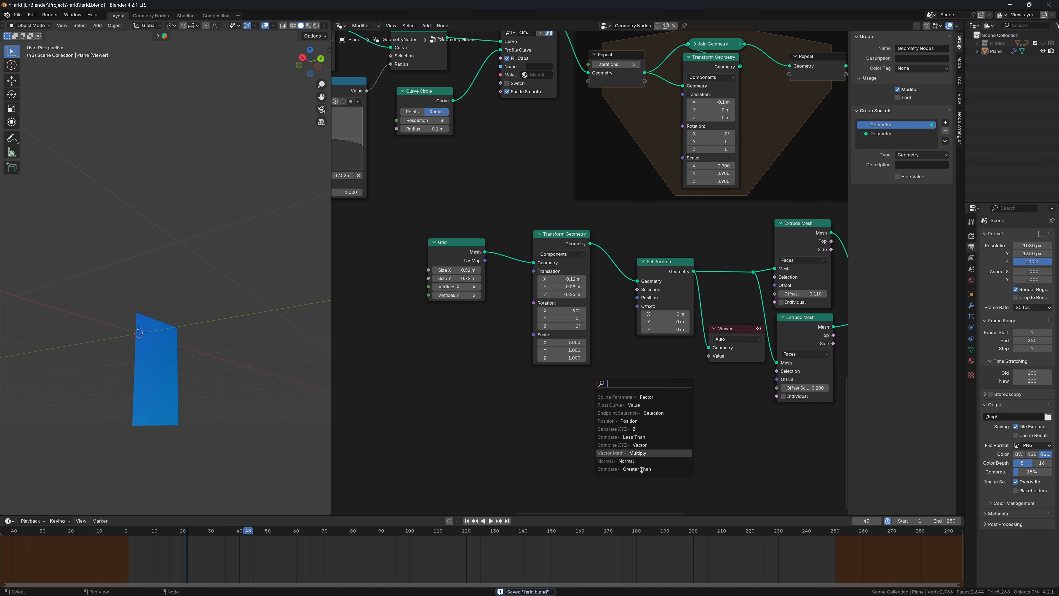
click(762, 344)
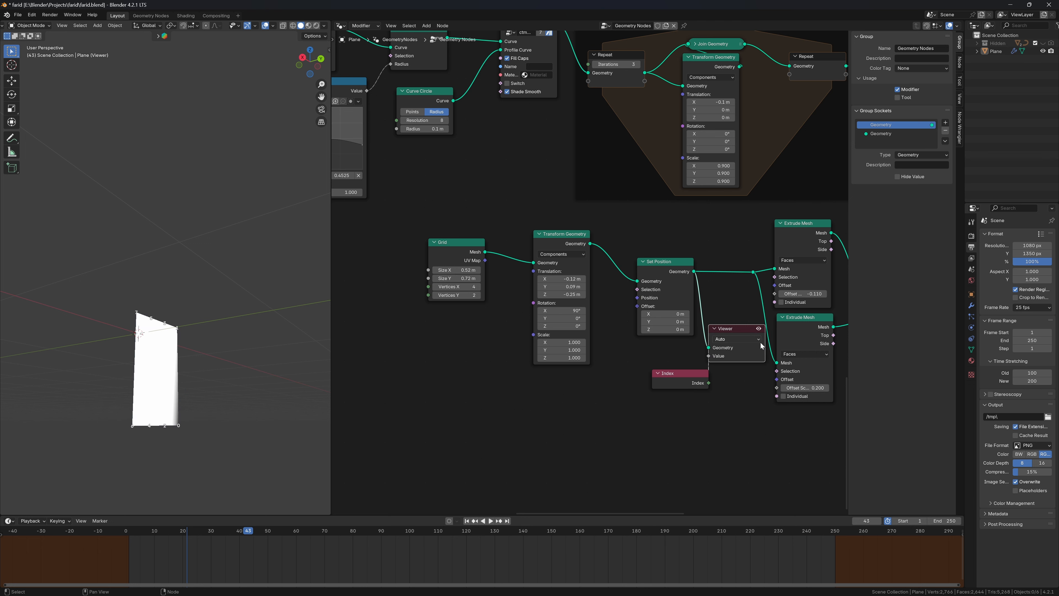
click(760, 342)
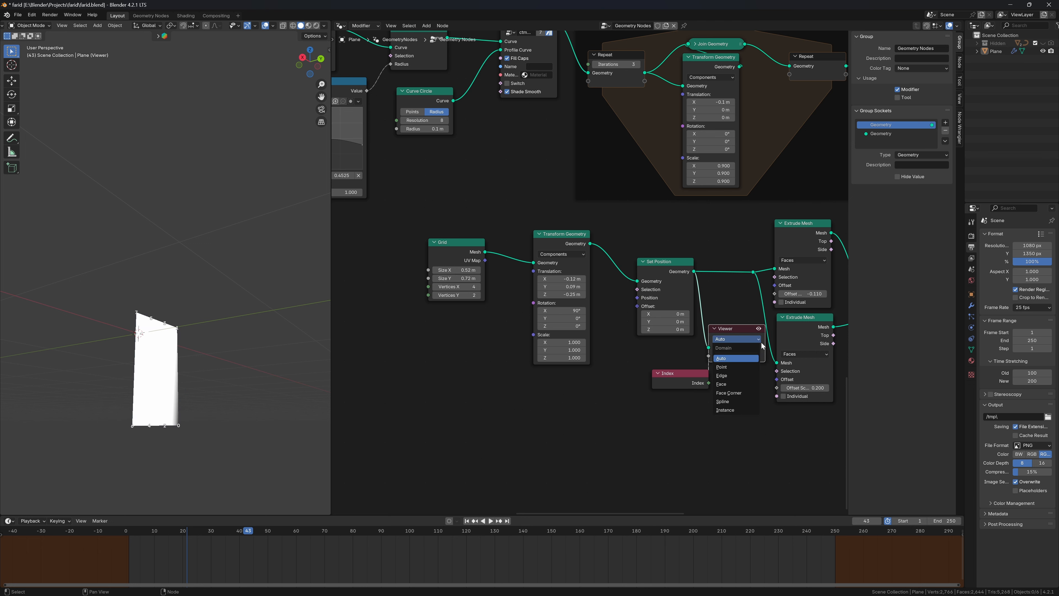
click(745, 376)
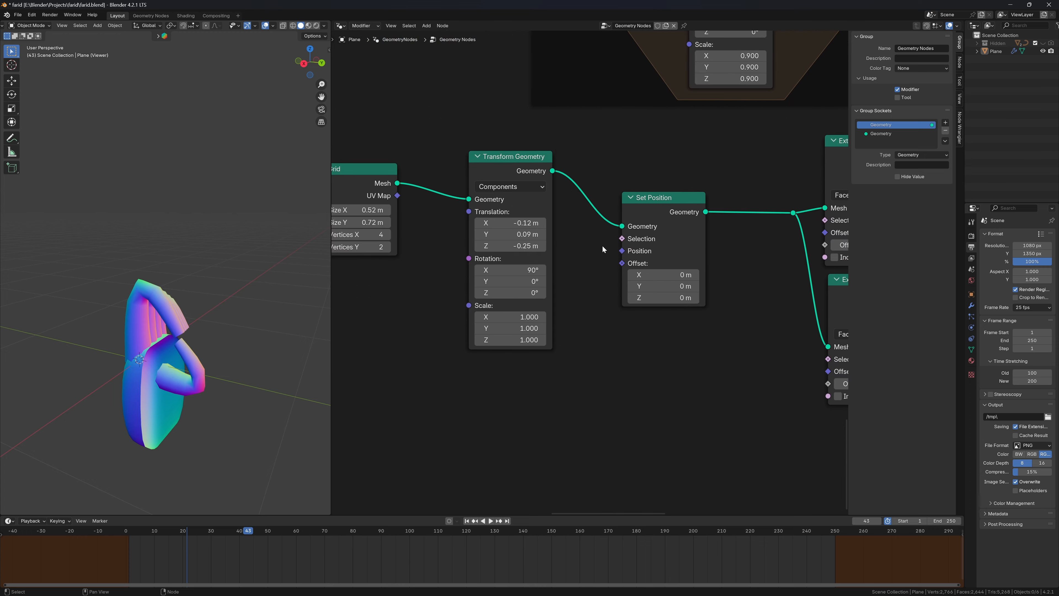
Step: Set the Set Position's Y offset to 0.14 m and drive its Selection with an integer Greater Than comparison
mouse_move(669, 283)
mouse_down()
mouse_move(649, 283)
mouse_move(688, 283)
mouse_move(659, 291)
mouse_move(671, 290)
mouse_up()
key(ctrl+z)
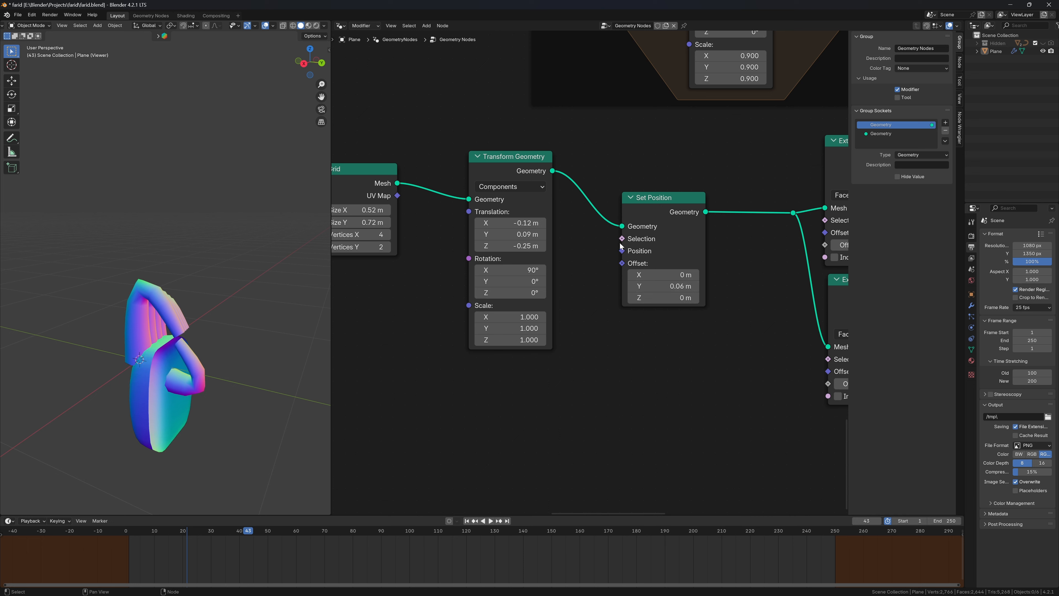
drag(622, 238, 577, 375)
text(greater)
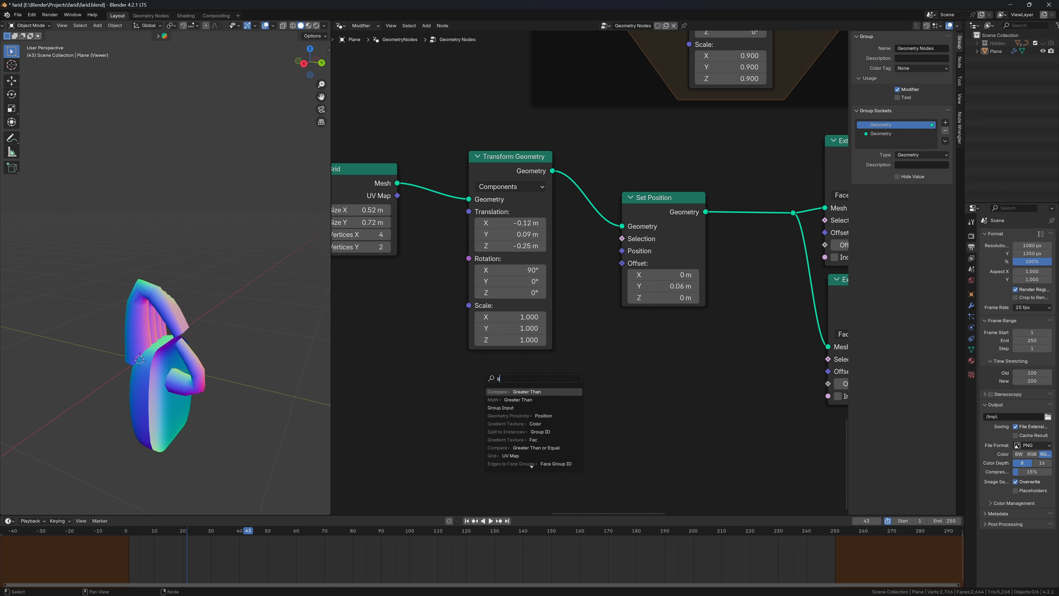
key(Return)
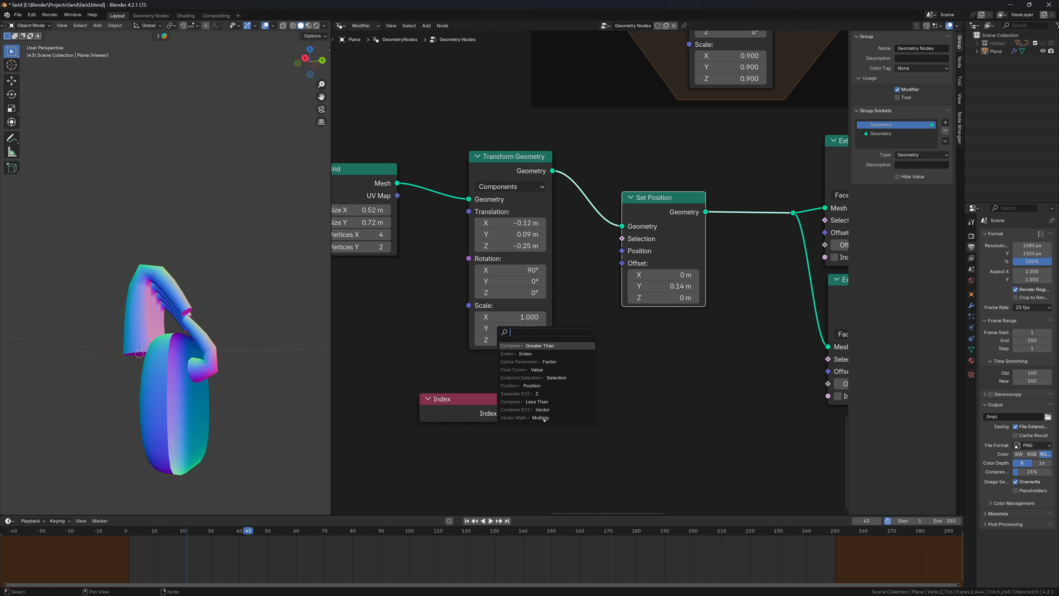
key(Return)
click(695, 345)
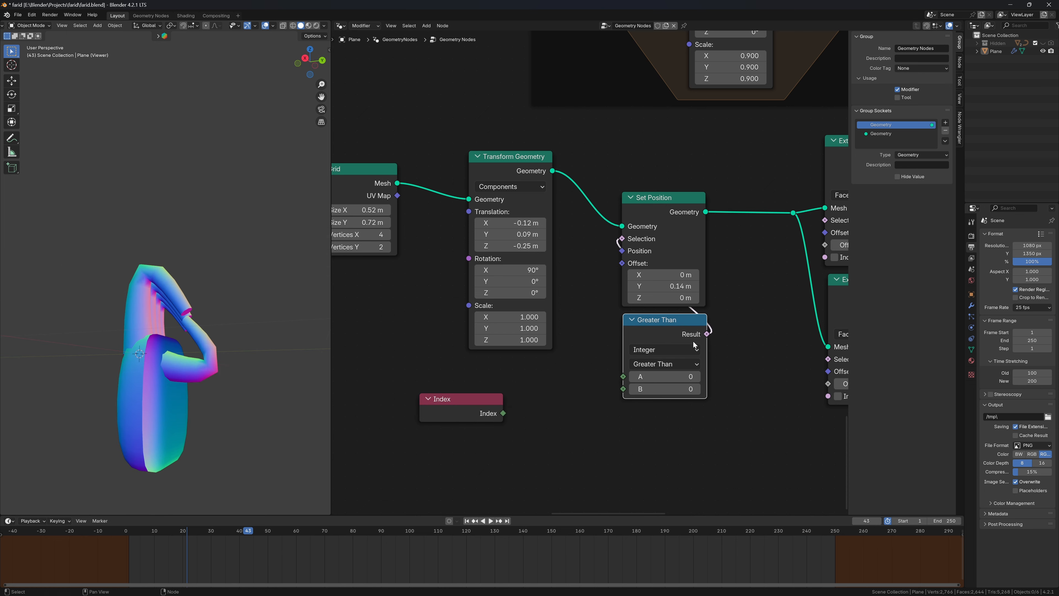
Step: Save the file and feed a new Vertex Neighbors node's Face Count into the Greater Than comparison's A input, with B at 1
key(ctrl+s)
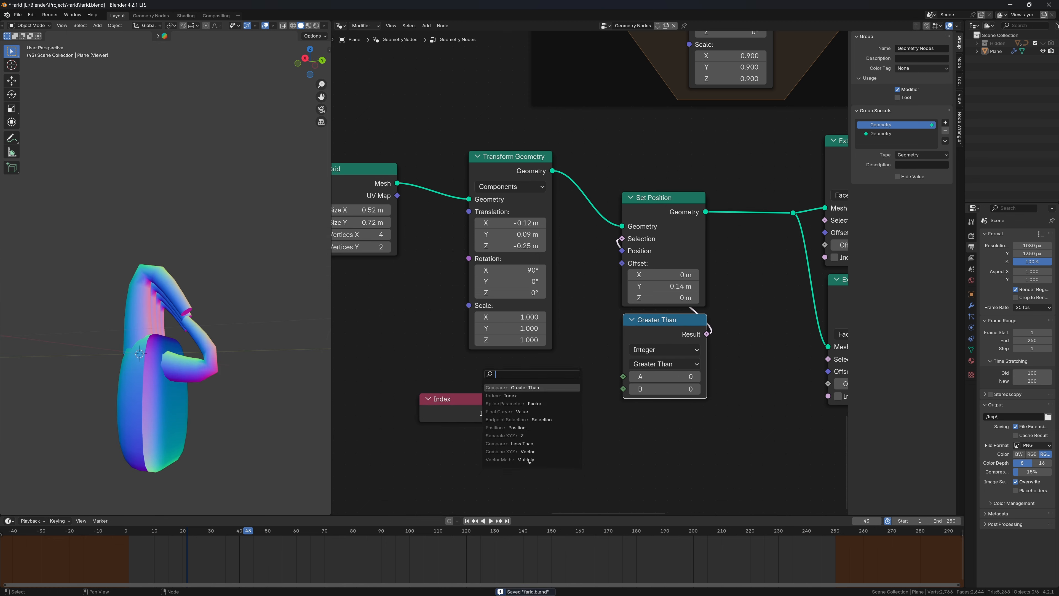
key(shift+a)
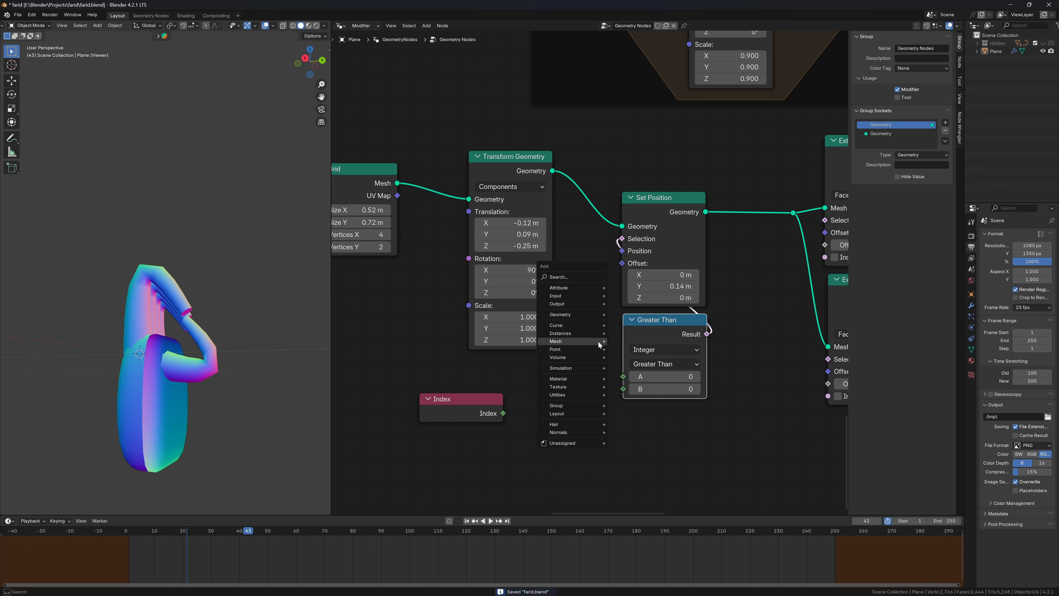
mouse_move(598, 341)
mouse_move(630, 342)
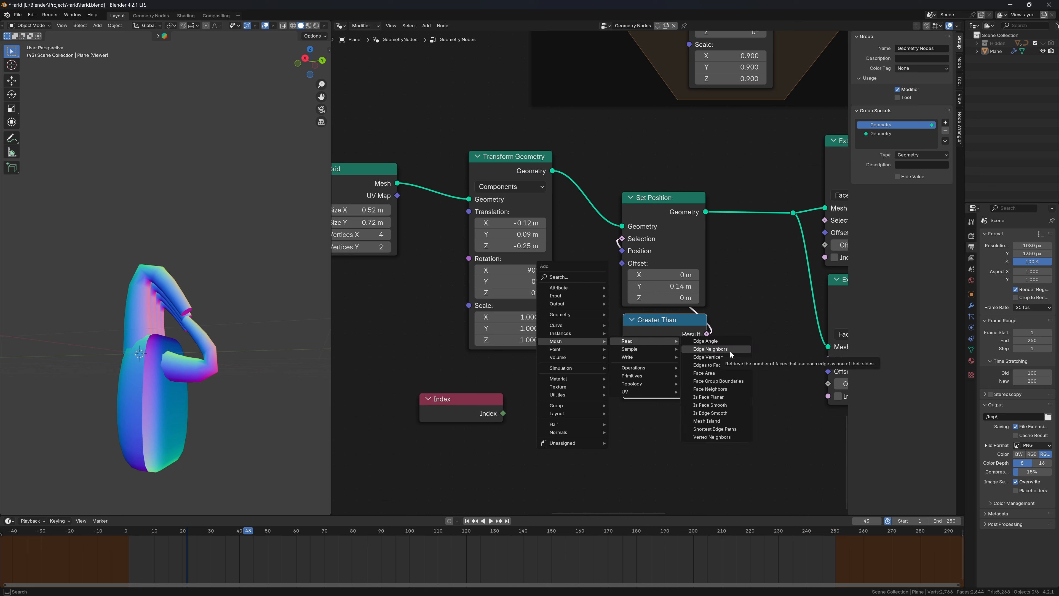
click(726, 518)
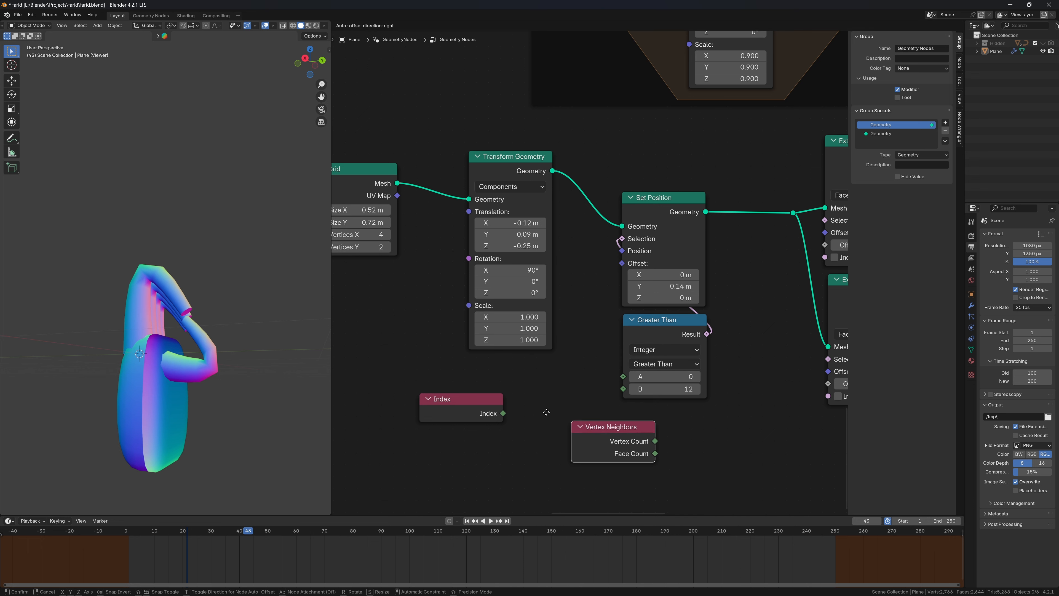
click(489, 356)
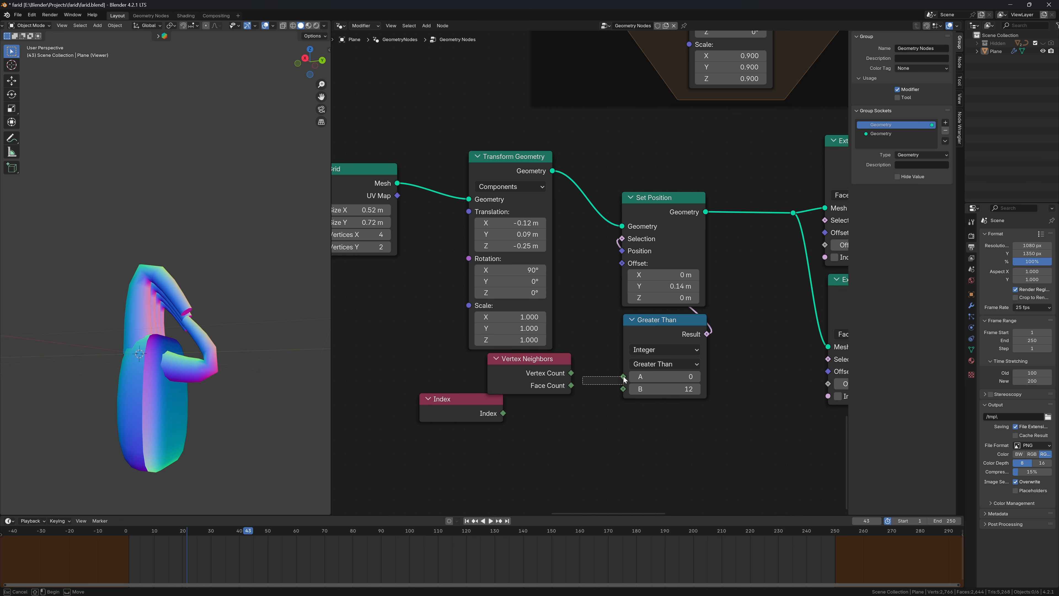
drag(572, 385, 623, 377)
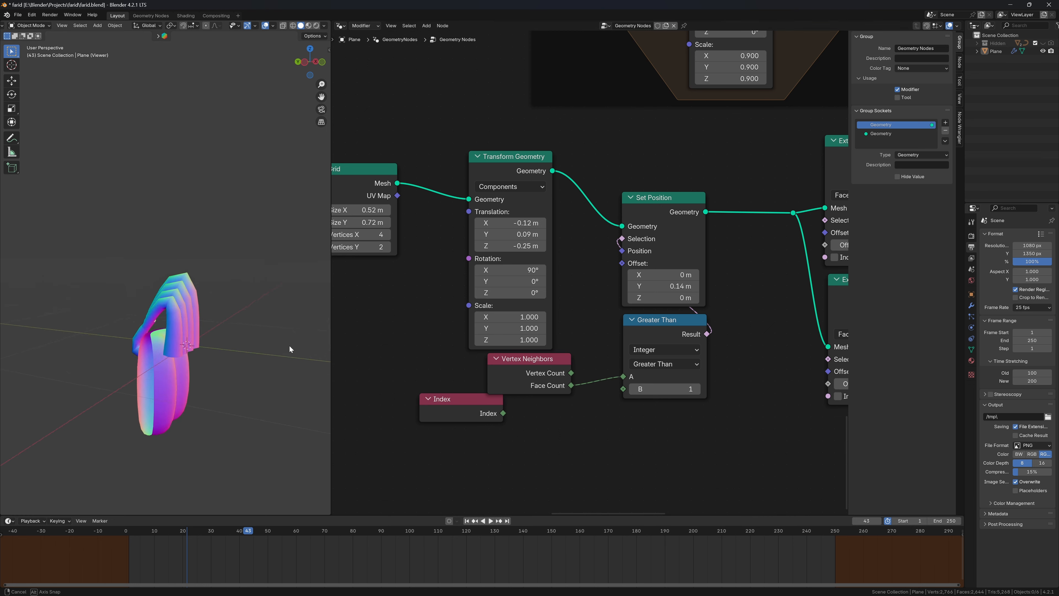
middle_drag(290, 346, 285, 233)
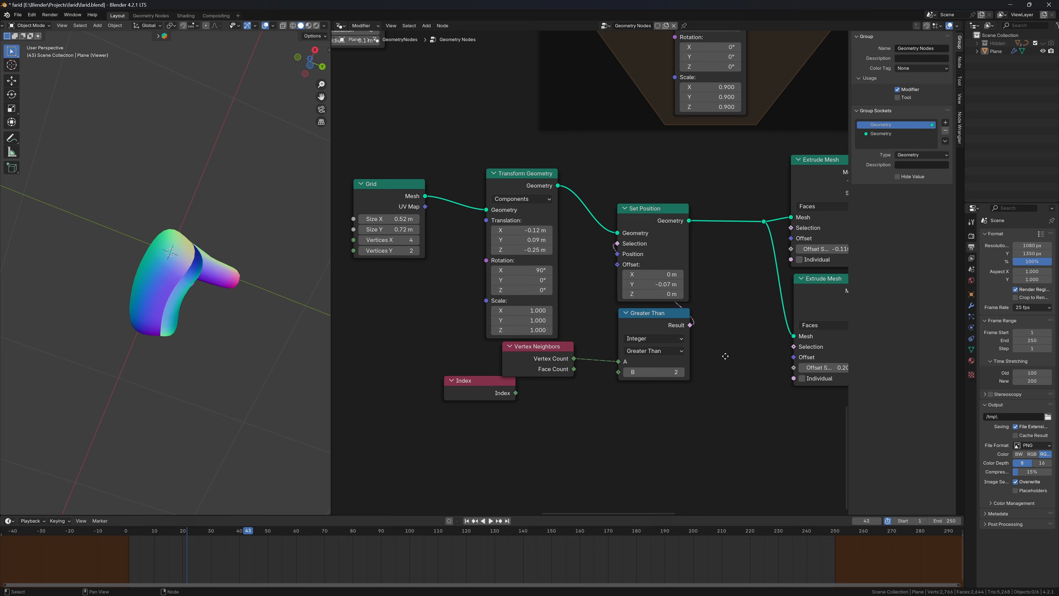
middle_drag(725, 356, 495, 347)
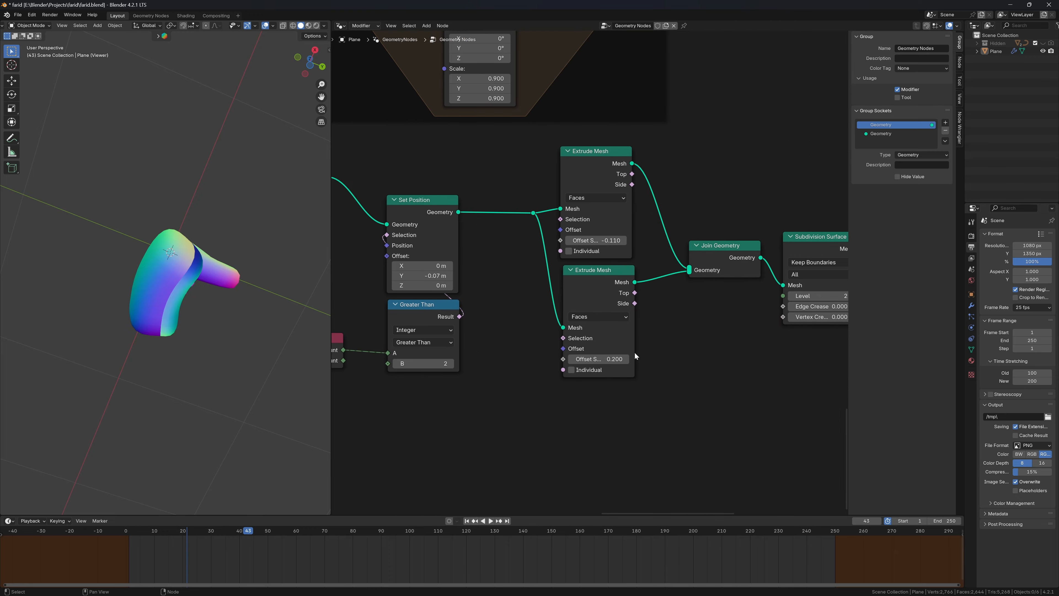
Step: Set the lower Extrude Mesh's Offset Scale to 0.15 and the grid's Transform Geometry Y translation to 0.08 m
click(597, 359)
text(0.15)
key(Return)
scroll(596, 363, up, 1)
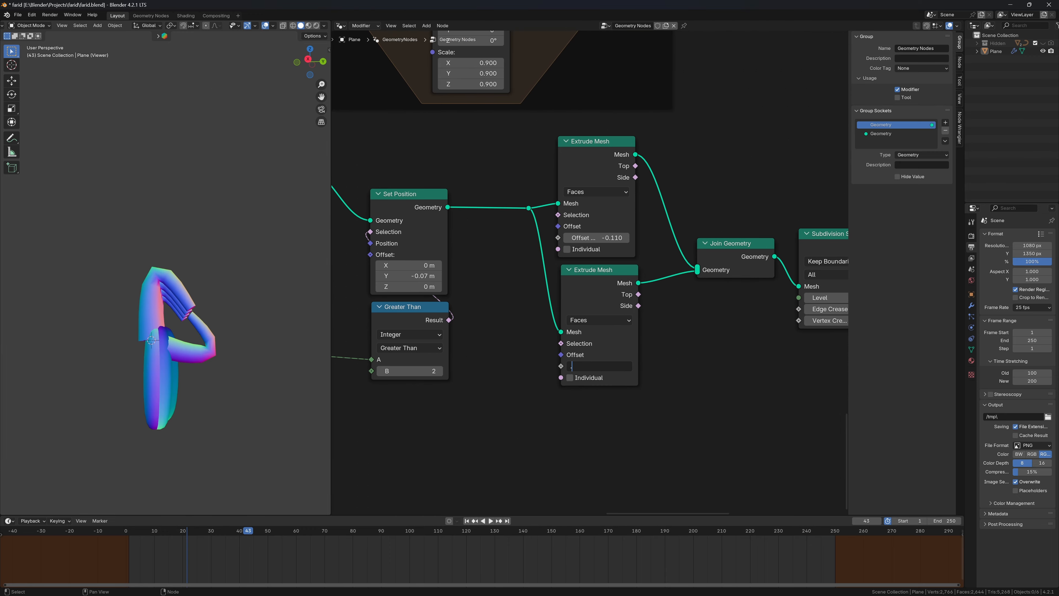
middle_drag(203, 317, 250, 322)
middle_drag(526, 284, 847, 330)
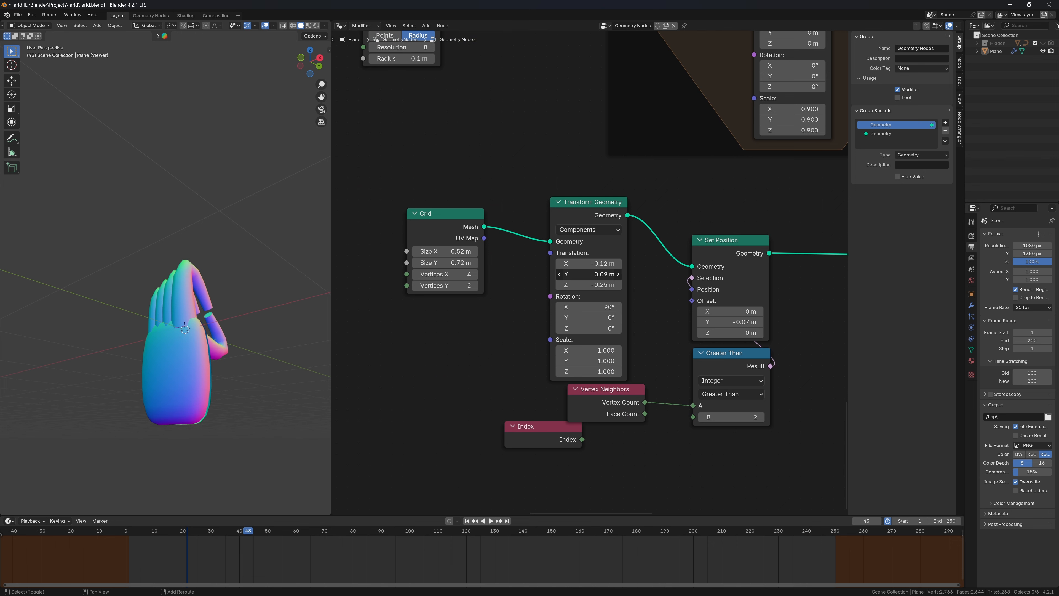
drag(589, 274, 587, 274)
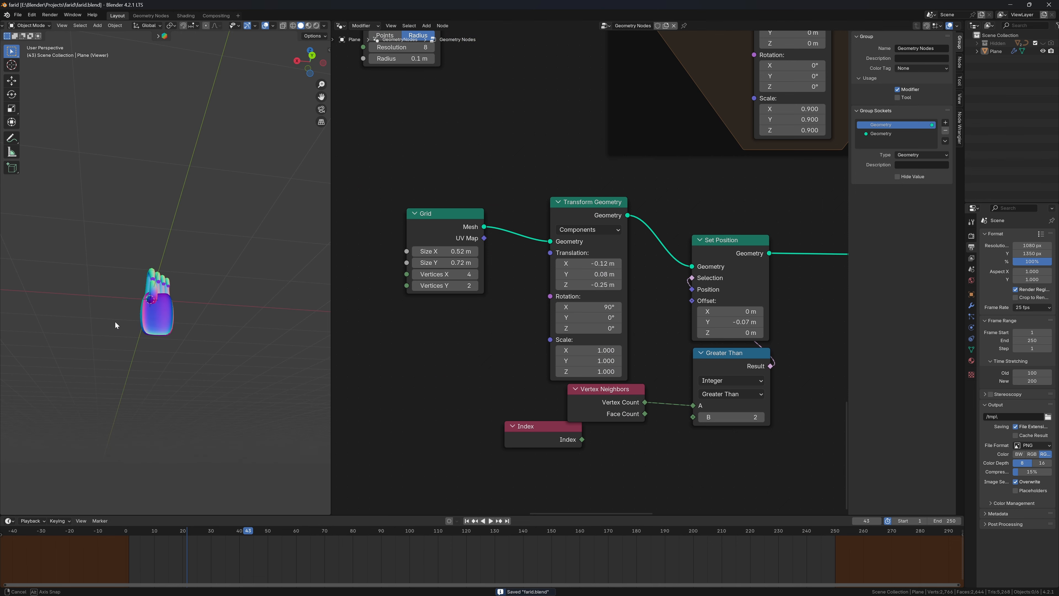
Step: Select all the finger, thumb and palm nodes with their Join Geometry and Viewer, and group them in a frame
scroll(665, 266, down, 16)
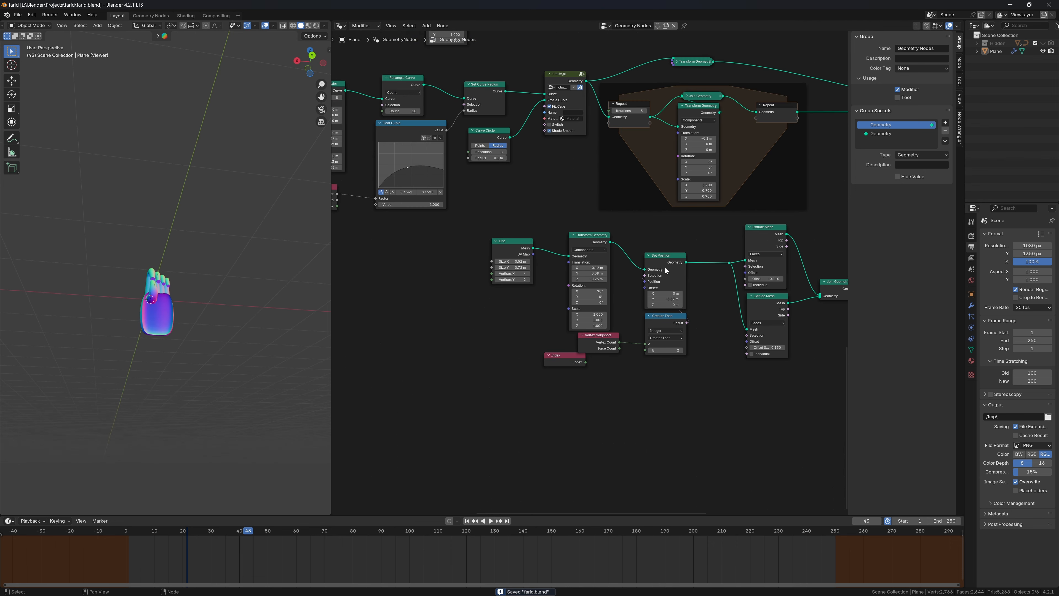
drag(408, 142, 811, 328)
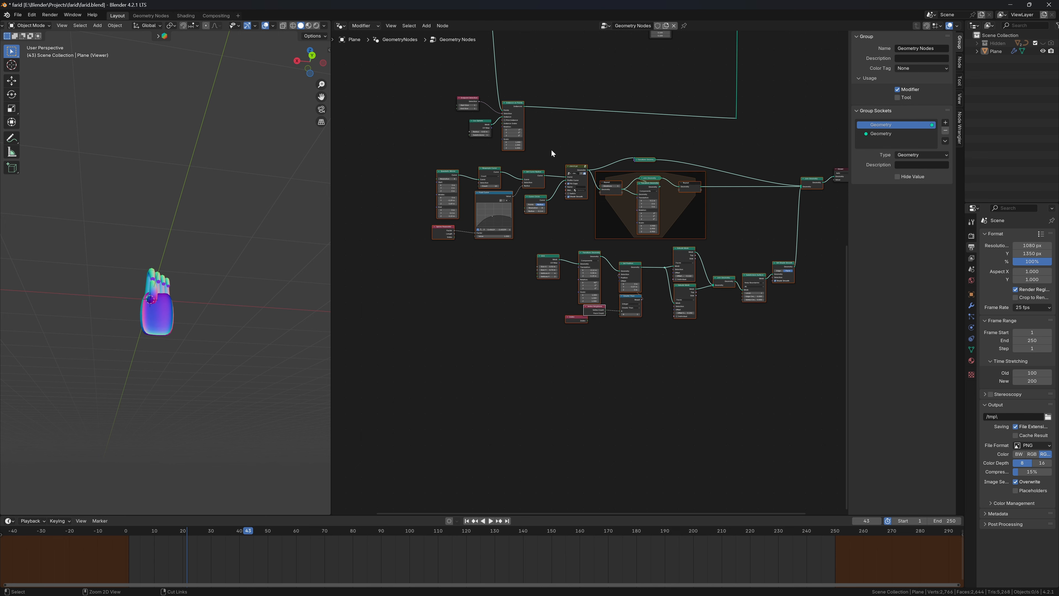
drag(390, 194, 743, 325)
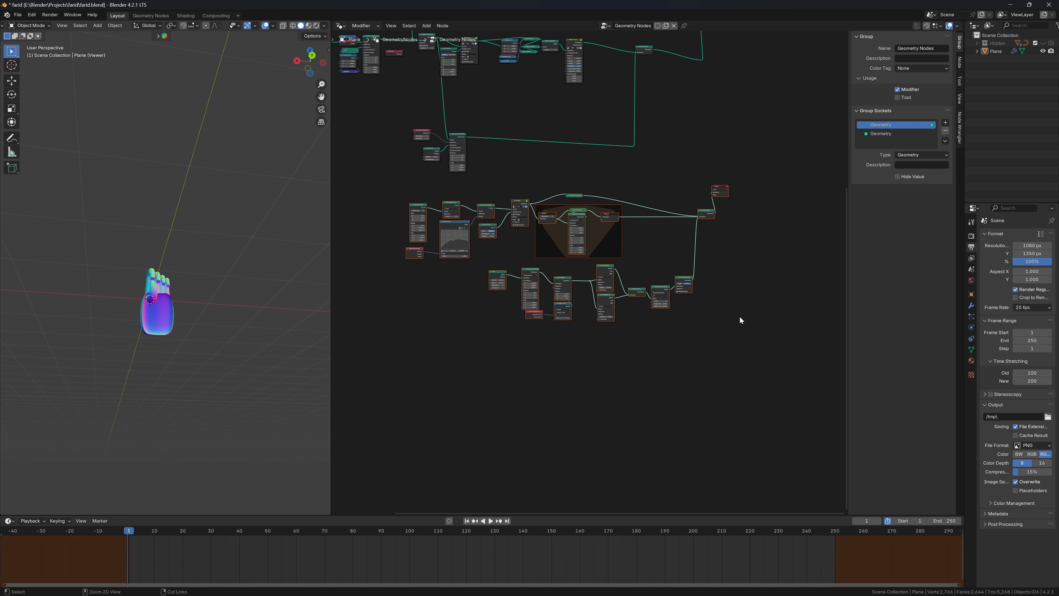
key(ctrl+j)
scroll(608, 195, up, 2)
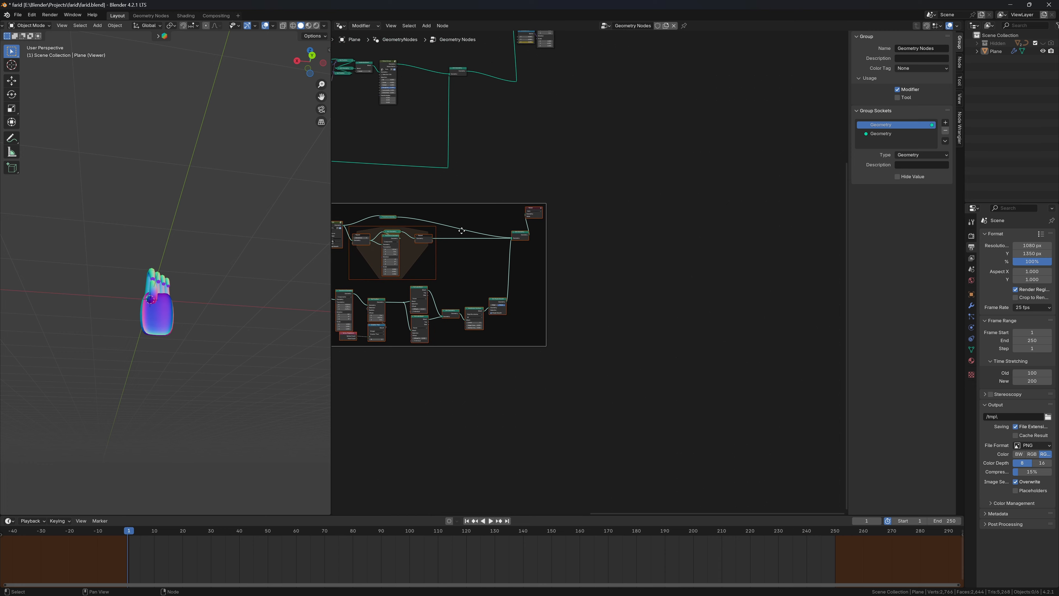
Step: Add a second Join Geometry after the framed hand's output, preview it in a Viewer and delete the old Viewer
drag(507, 221, 587, 247)
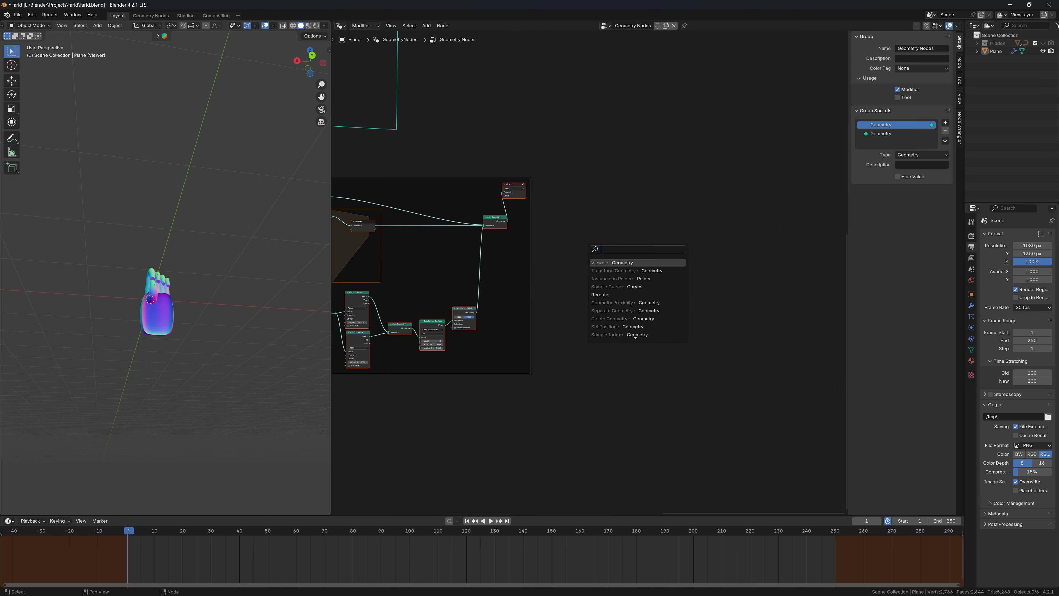
text(join)
key(Return)
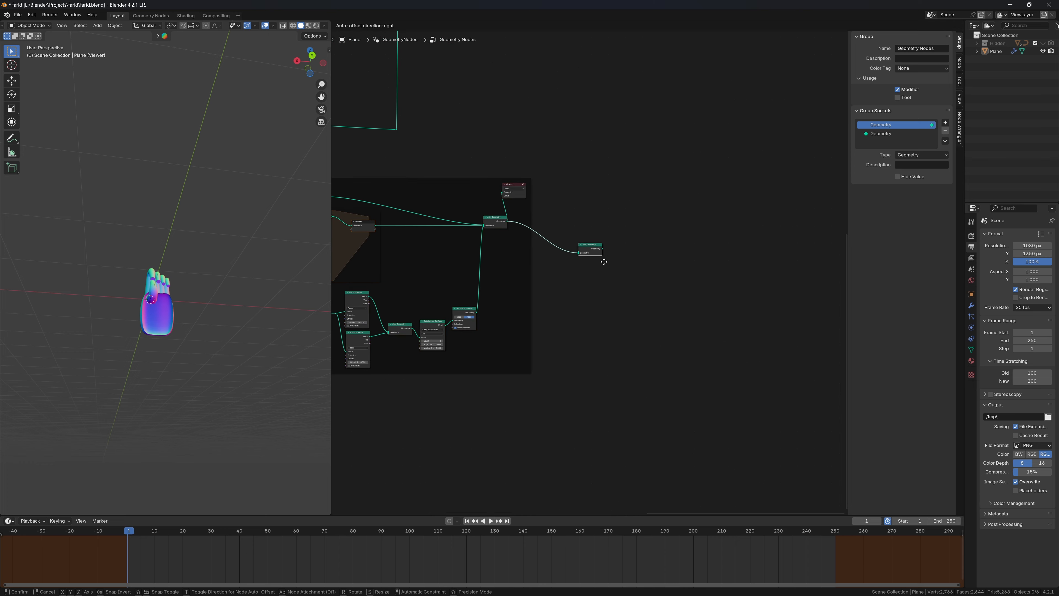
ctrl+shift+click(583, 254)
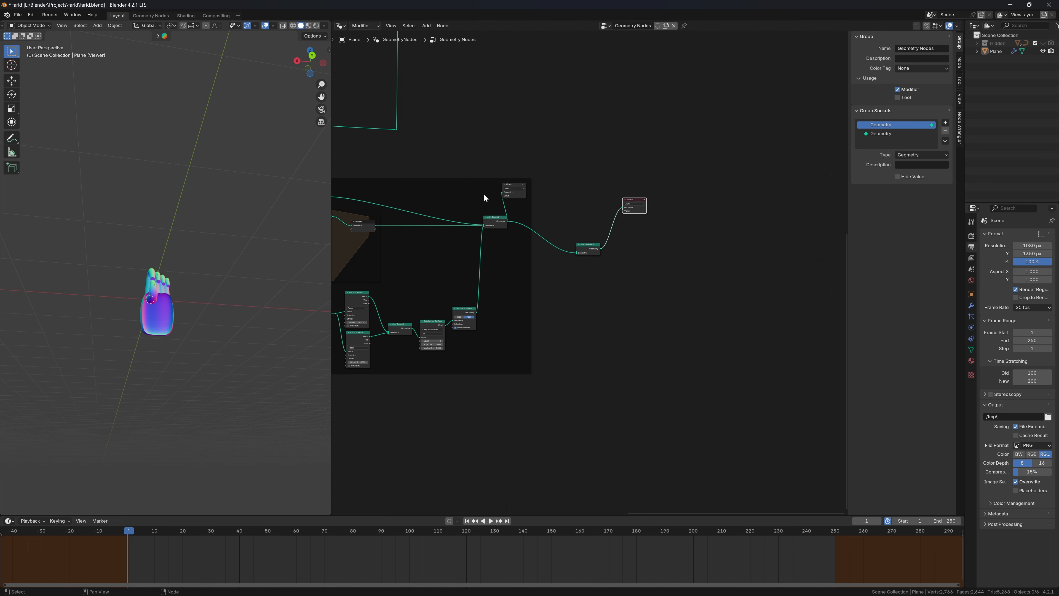
click(511, 196)
key(x)
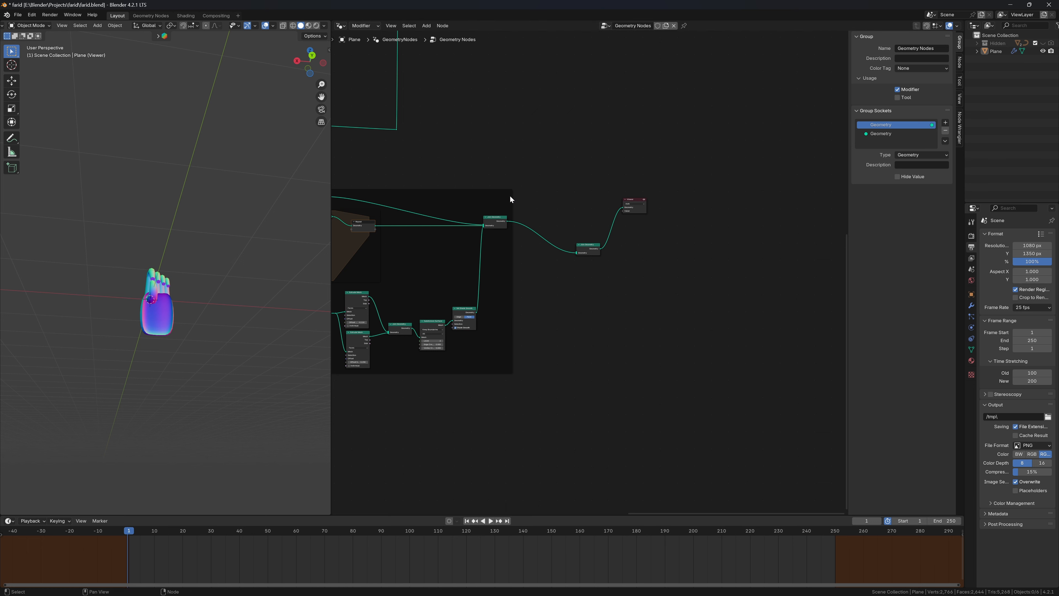
Step: Add a Cylinder to the new Join Geometry through a Transform Geometry node with a Y rotation of 90°
scroll(510, 195, up, 3)
middle_drag(510, 195, 627, 121)
key(shift+a)
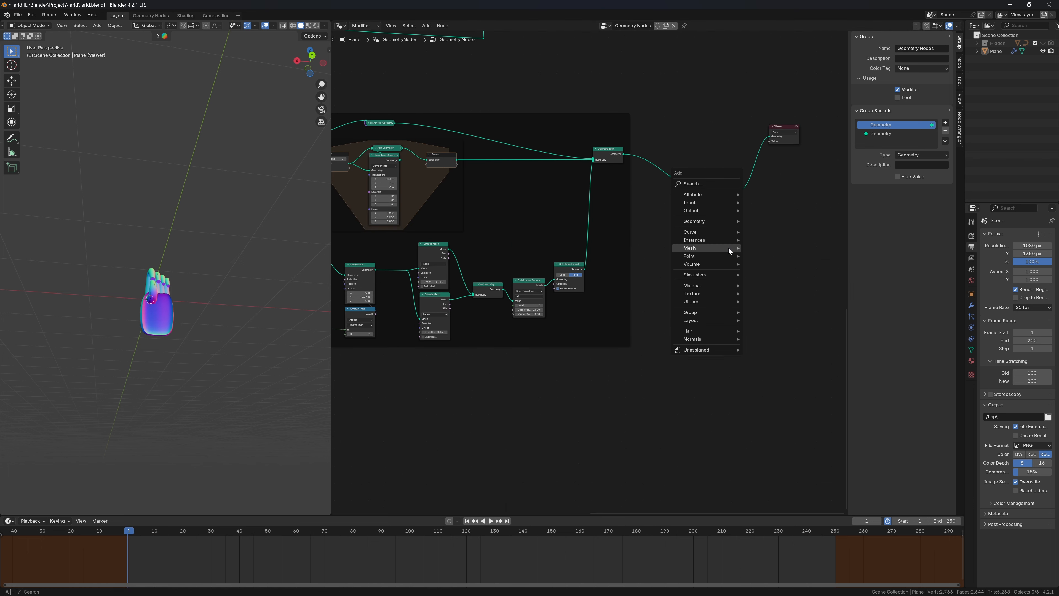
mouse_move(729, 247)
text(cyl)
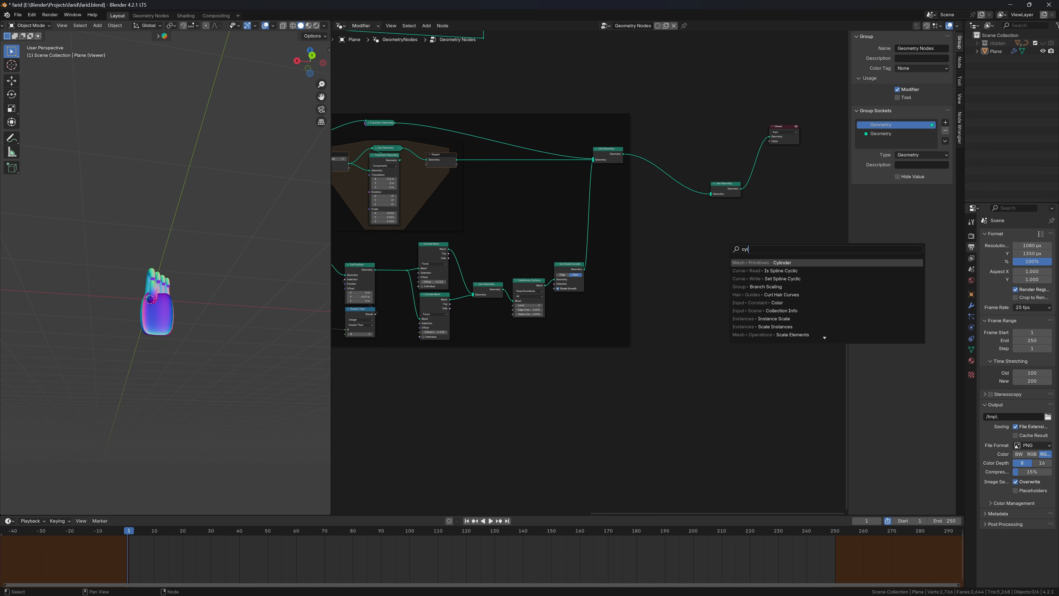
key(Return)
text(tra)
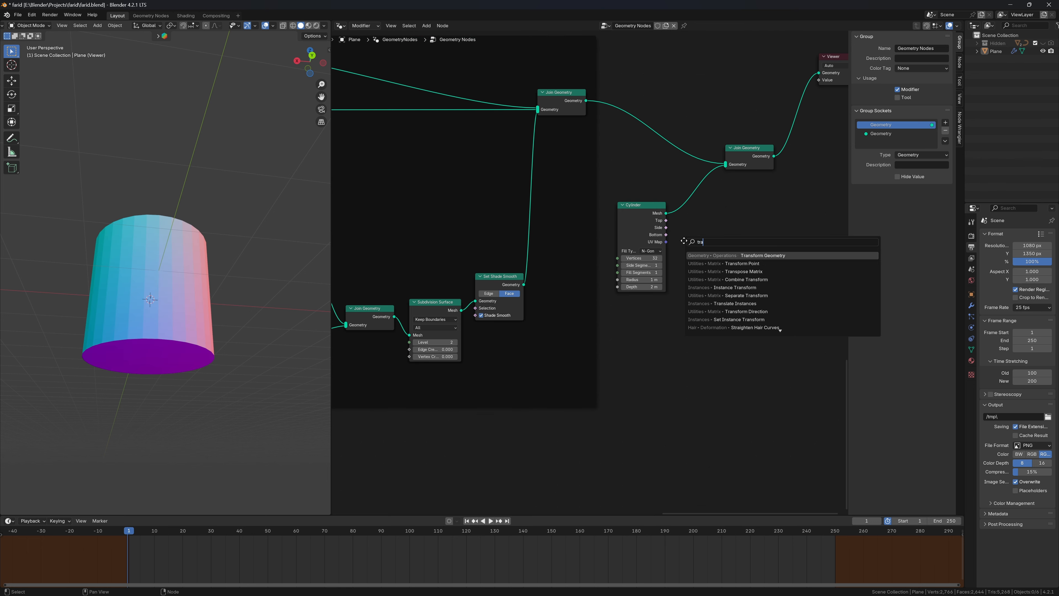
key(Return)
click(709, 264)
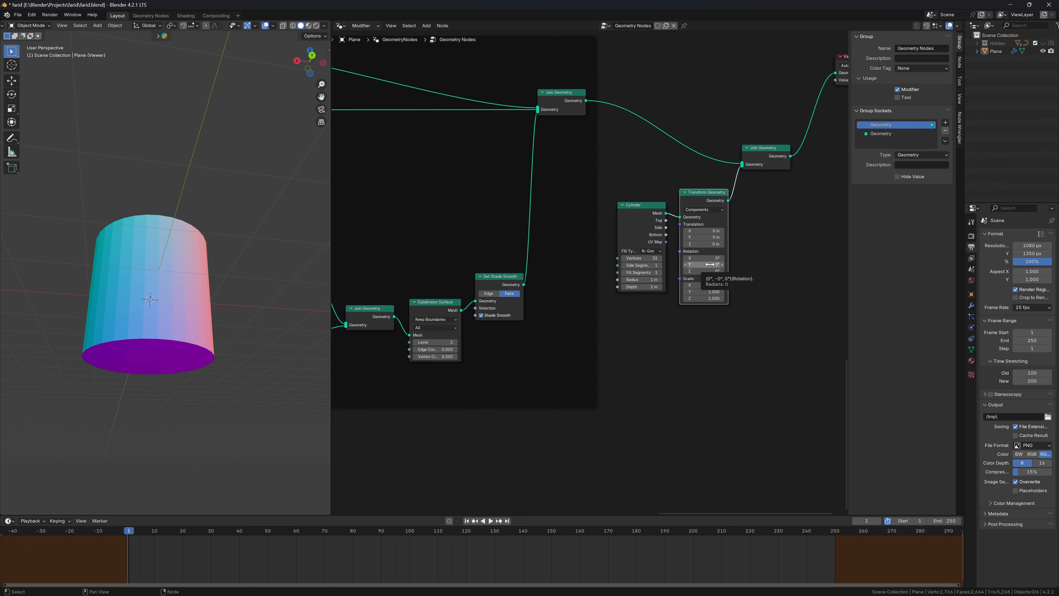
click(709, 264)
text(90)
key(Return)
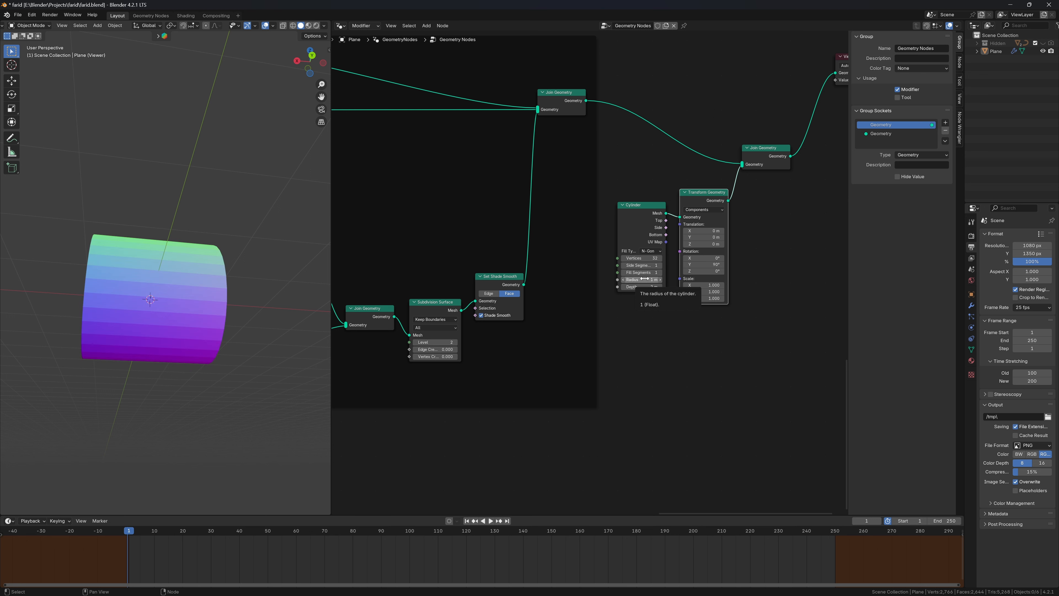
Step: Set the cylinder's radius to 0.1 m, lengthen its depth, and shift it along negative X and to 0.27 m in Z
click(643, 280)
text(.1)
key(Return)
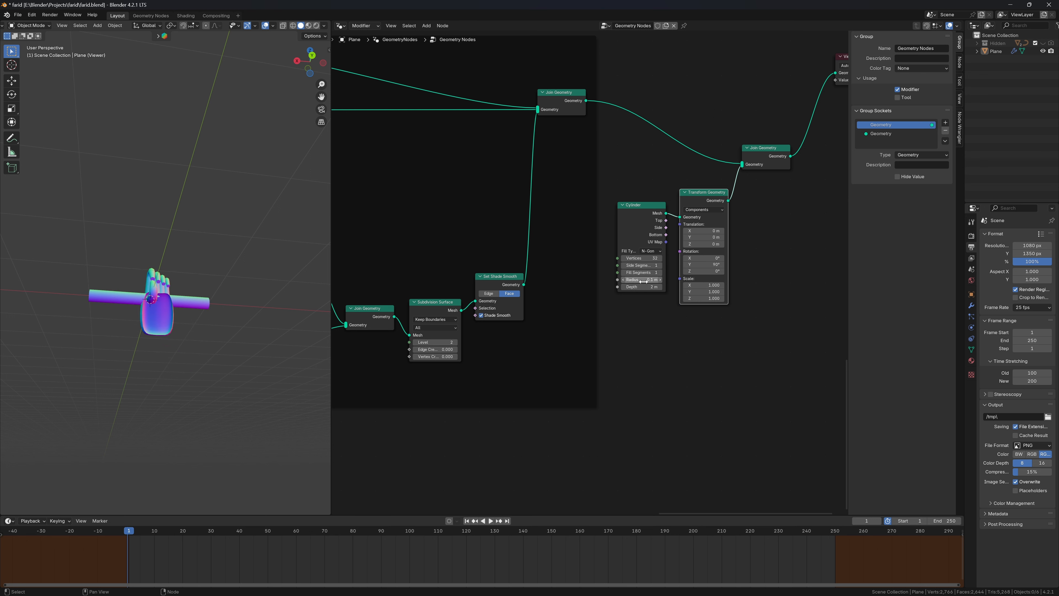
mouse_move(705, 244)
mouse_down()
mouse_move(723, 243)
mouse_move(710, 231)
mouse_move(722, 230)
mouse_move(706, 231)
mouse_up()
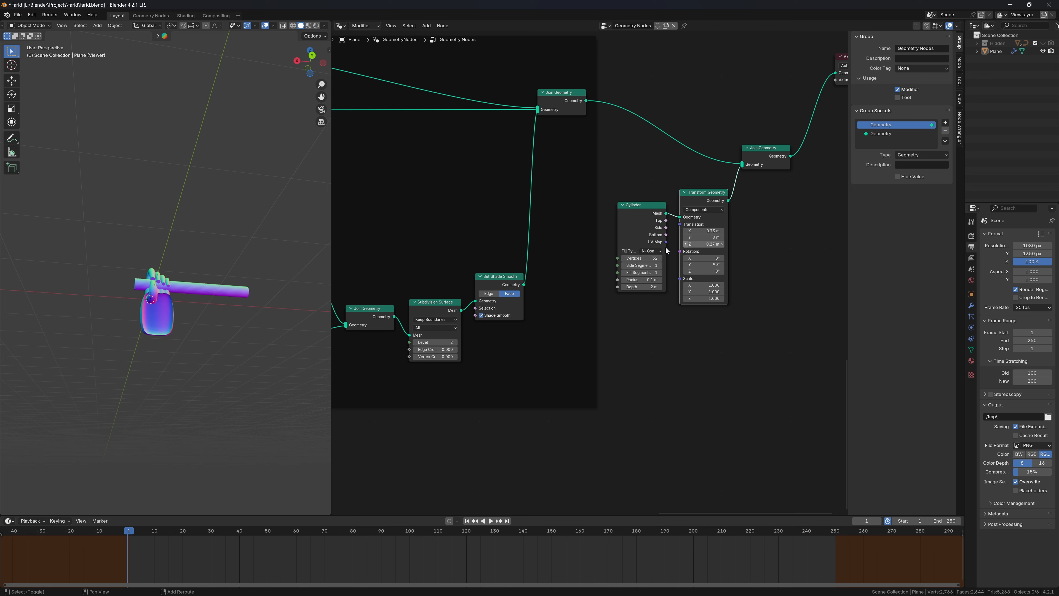
drag(632, 287, 663, 288)
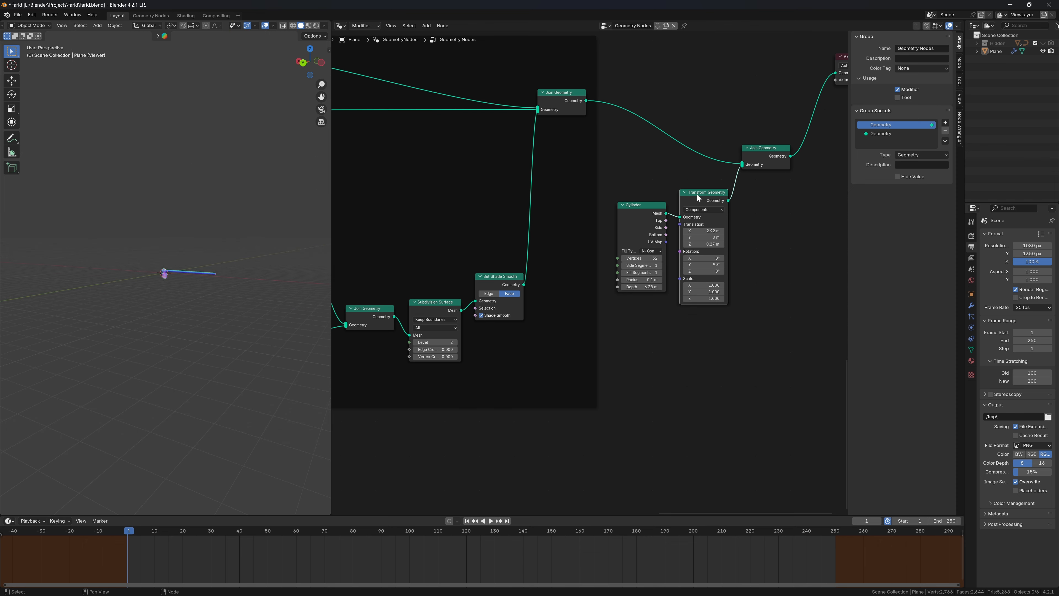
Step: Connect the joined hand and cylinder to the Instance input of Instance on Points, replacing the Ico Sphere
scroll(696, 196, down, 9)
middle_drag(744, 162, 691, 201)
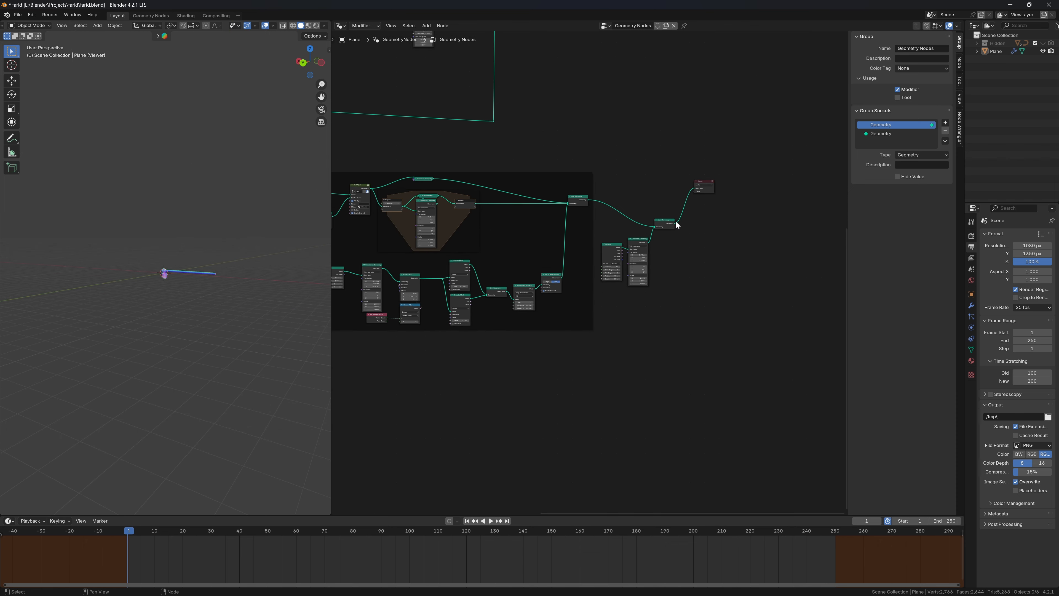
drag(675, 224, 383, 133)
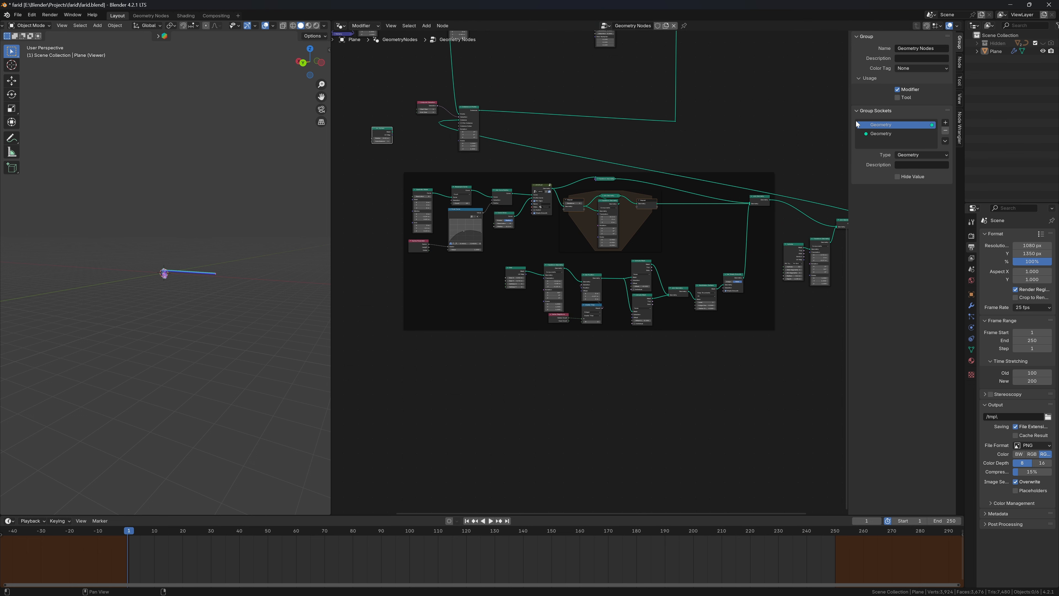
scroll(646, 216, up, 6)
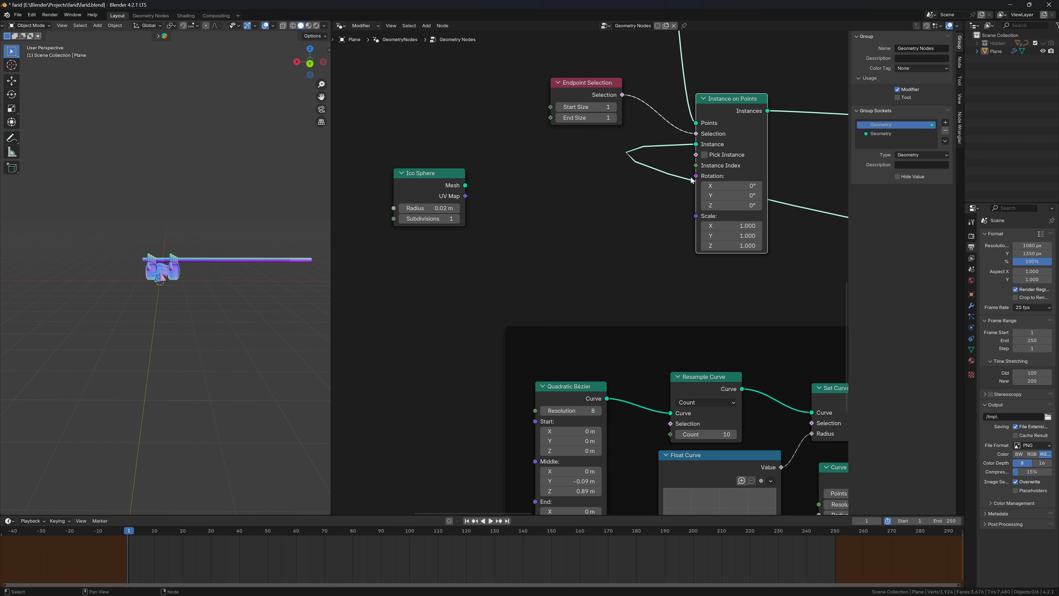
drag(696, 217, 596, 325)
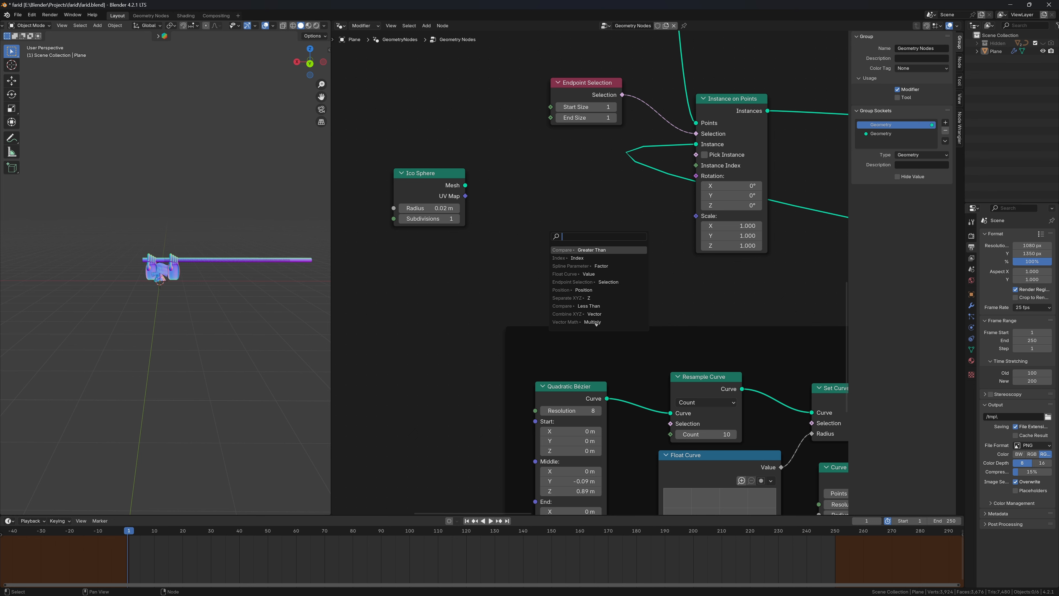
text(bake)
key(Return)
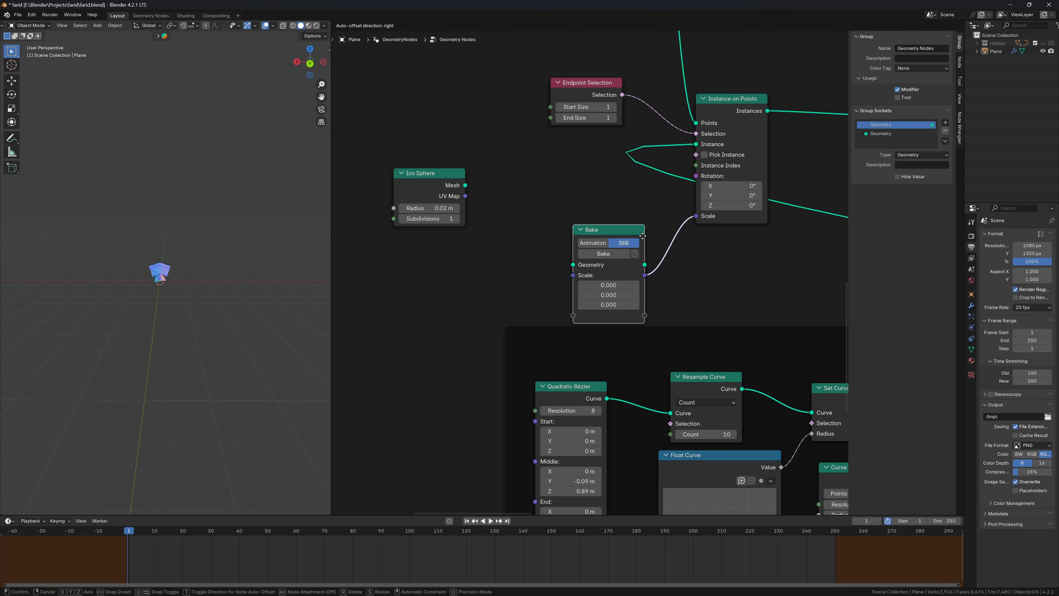
key(Escape)
Step: Drive the Instance on Points' Scale with a Value node and move the hand and cylinder nodes clear of the tree
drag(696, 216, 597, 252)
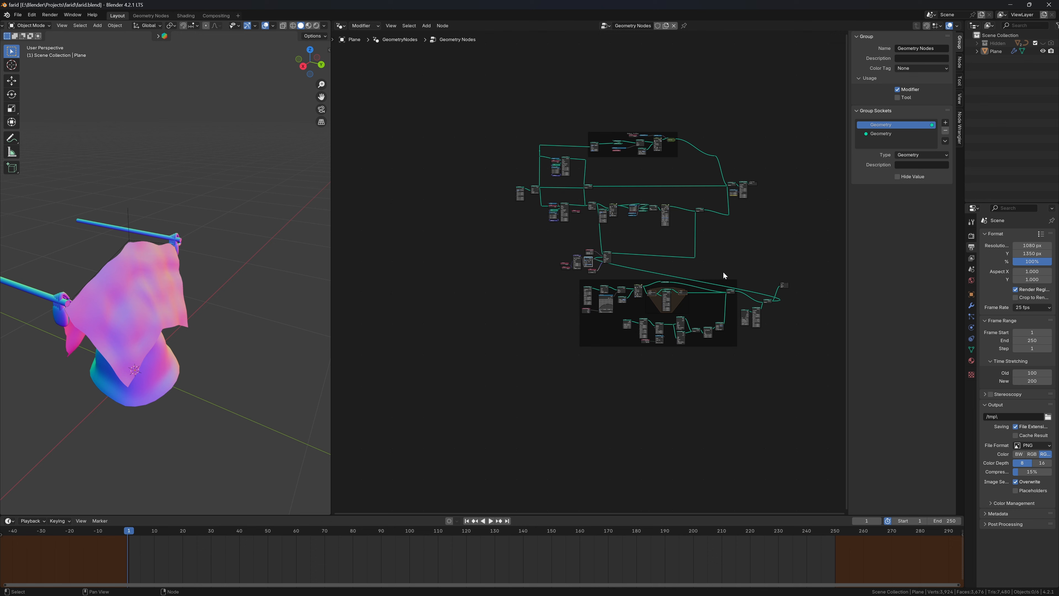
drag(723, 272, 790, 354)
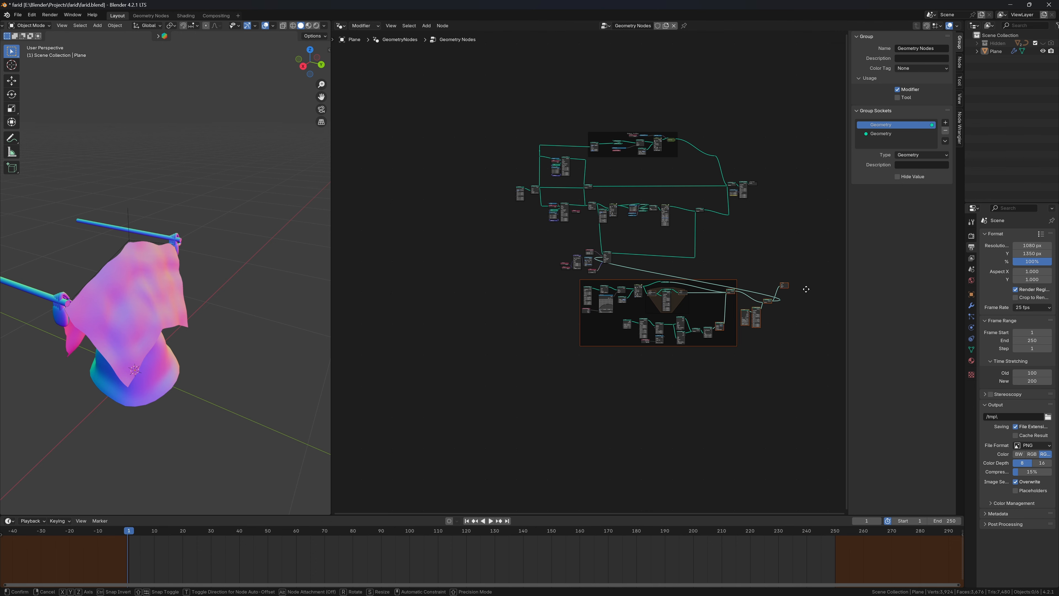
scroll(813, 284, up, 10)
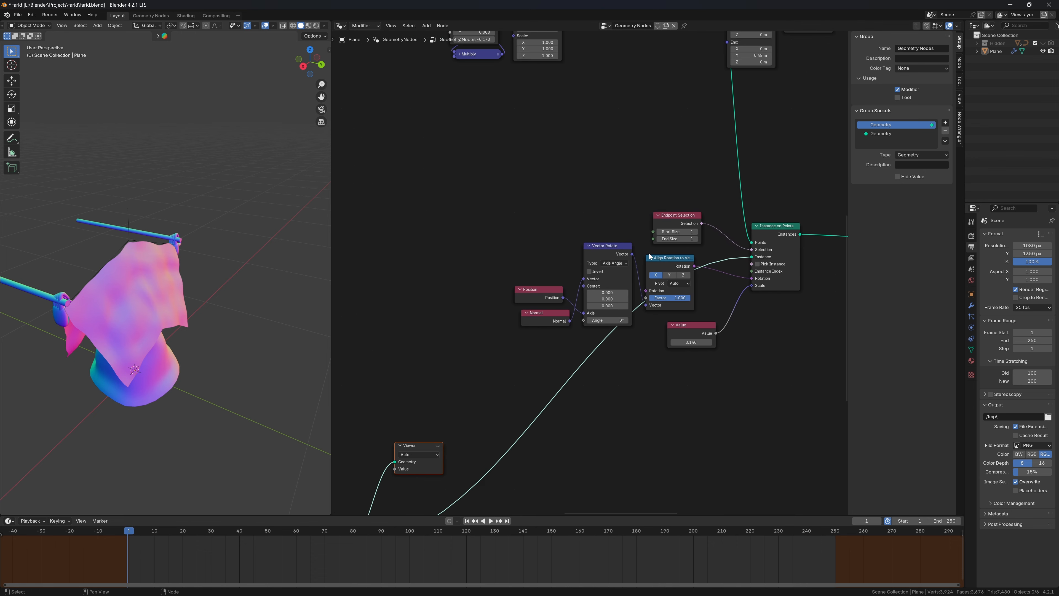
click(653, 307)
scroll(600, 261, up, 3)
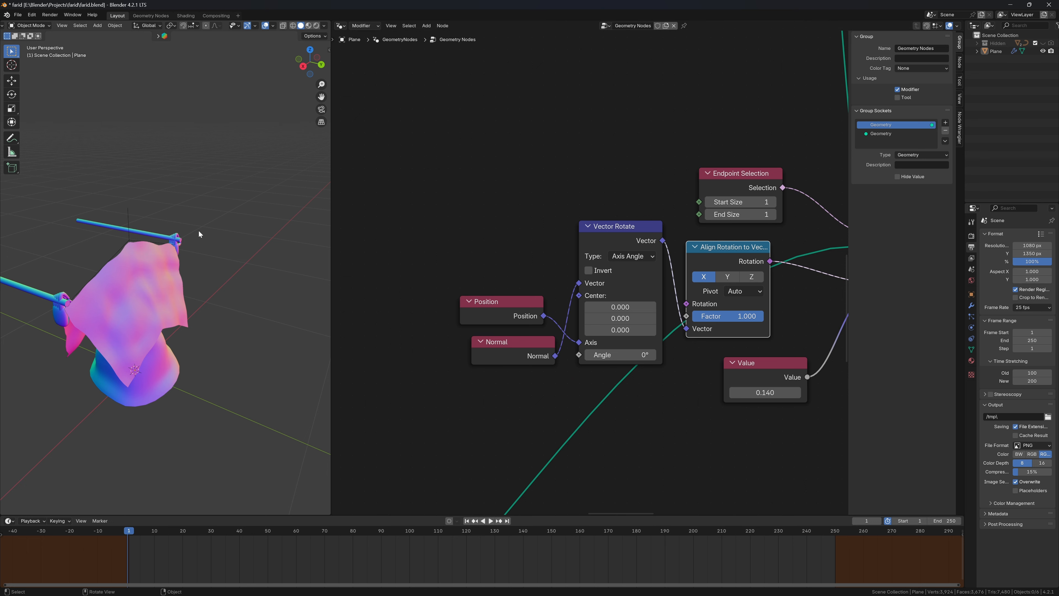
mouse_move(198, 231)
middle_down()
mouse_move(180, 213)
mouse_move(181, 241)
middle_up()
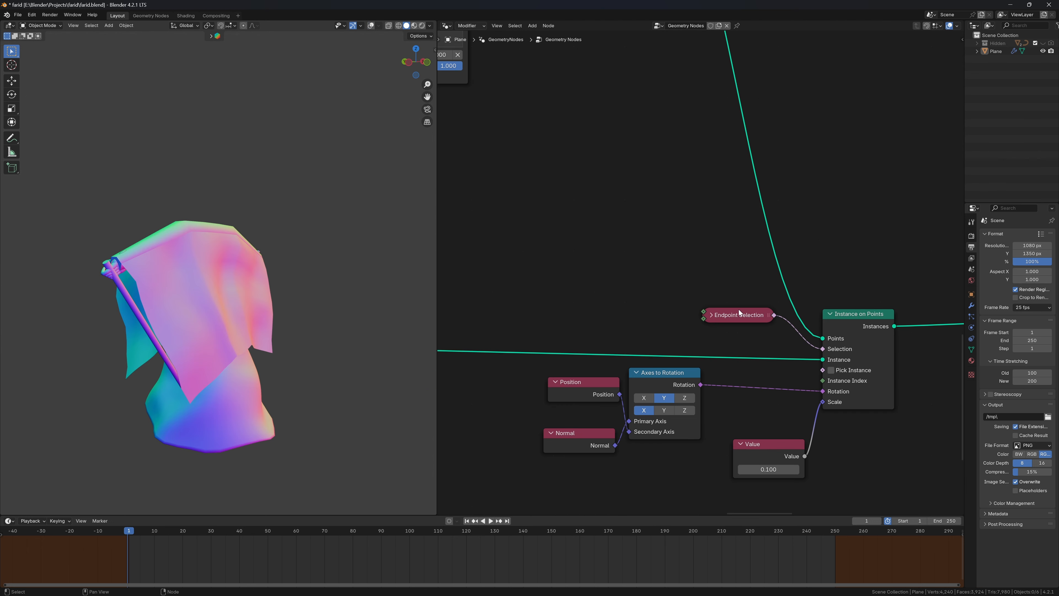
Step: Tidy the Endpoint Selection and Instance on Points layout and delete the Position, Normal and Axes to Rotation nodes
click(710, 316)
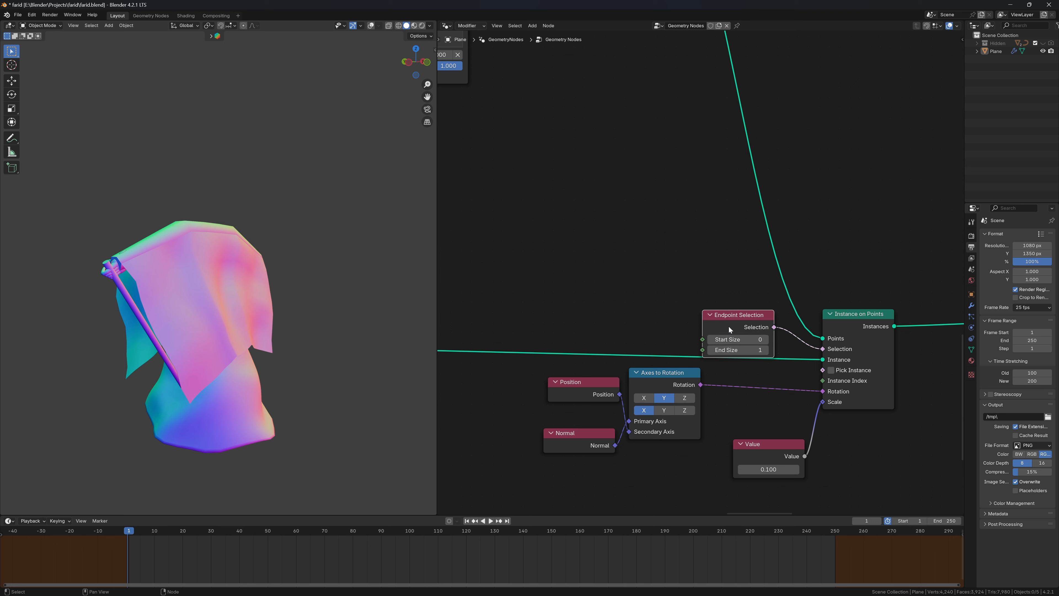
drag(880, 360, 840, 359)
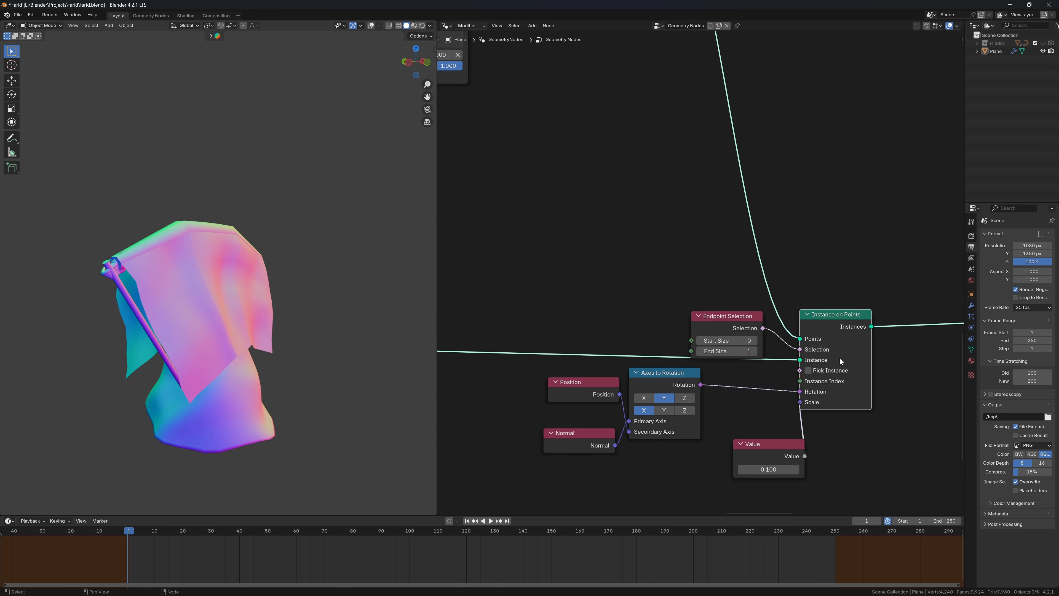
click(653, 378)
drag(558, 373, 661, 439)
key(x)
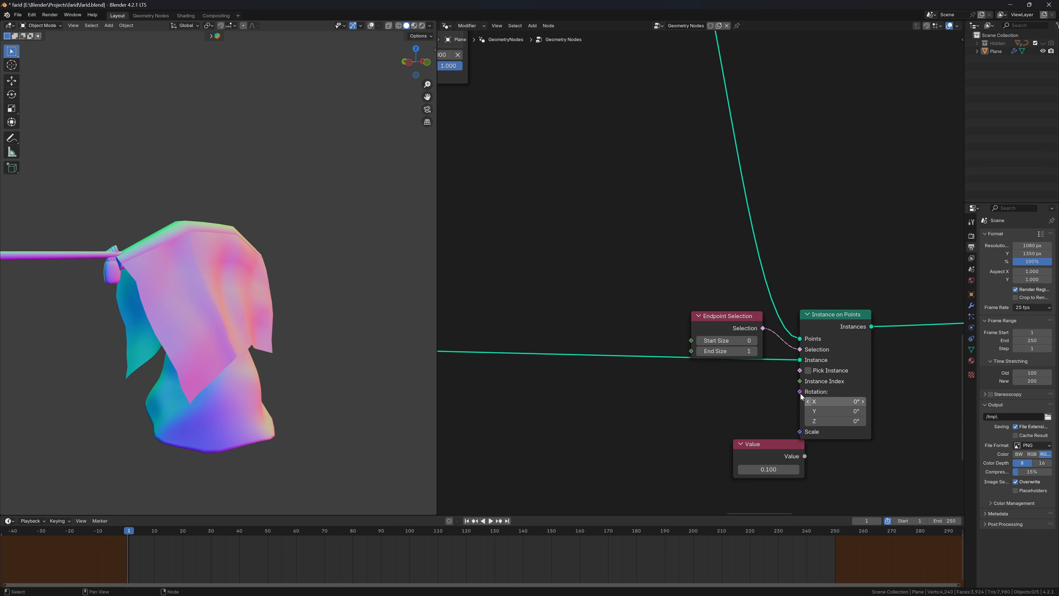
Step: Drive the Instance on Points' Rotation with an Align Rotation to Vector node whose Vector comes from a Curve Tangent node
drag(800, 392, 667, 396)
drag(800, 392, 688, 404)
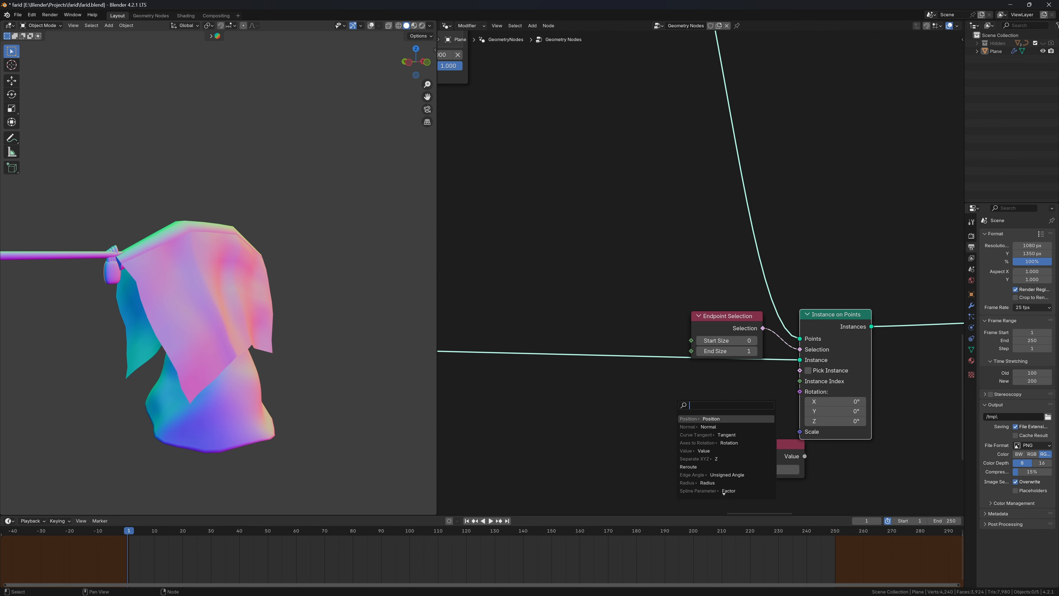
text(ali)
key(Return)
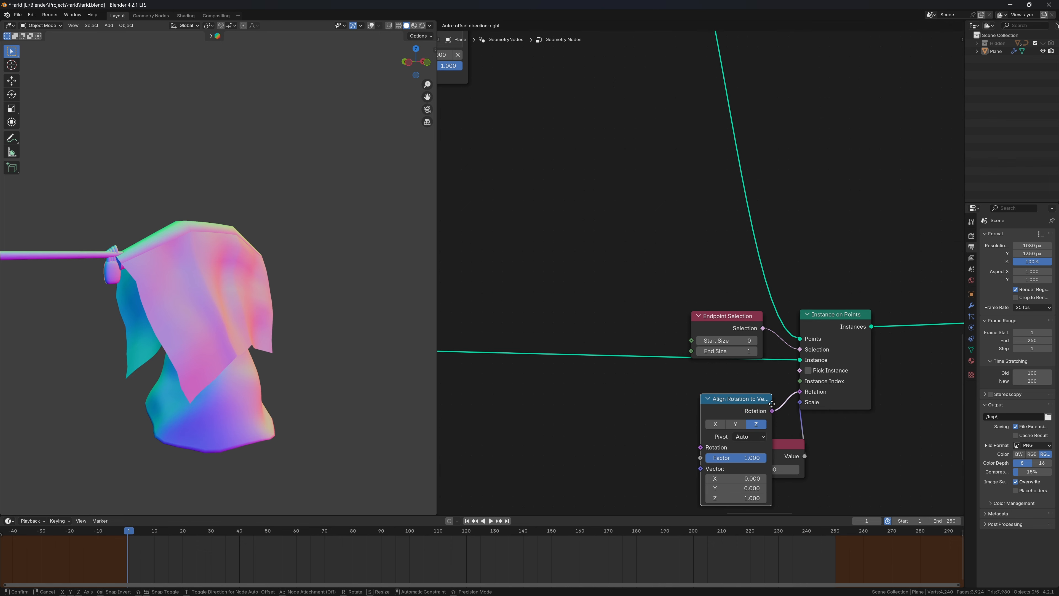
click(748, 372)
drag(676, 436, 559, 437)
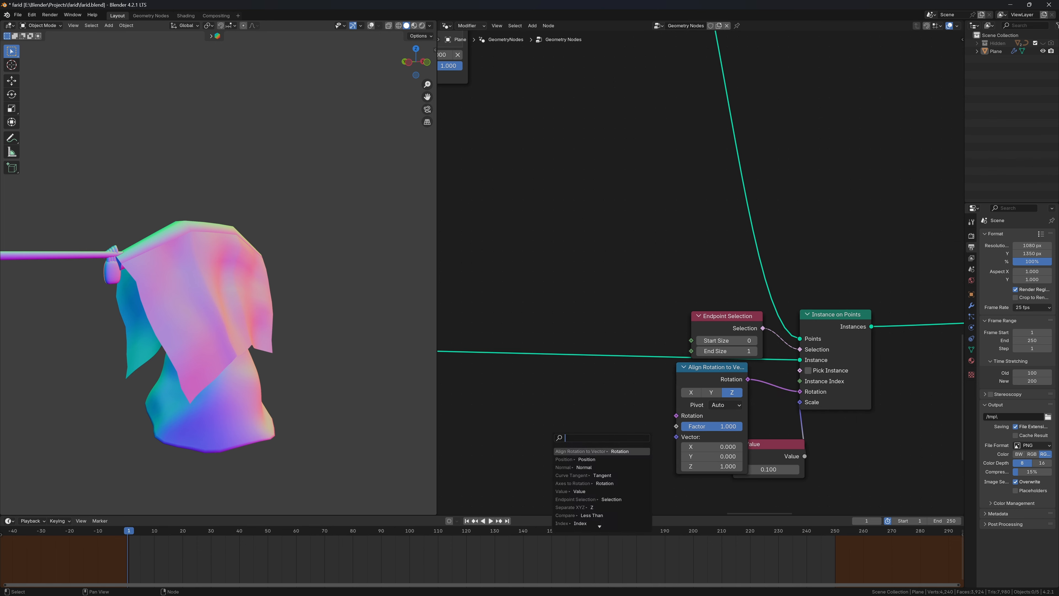
text(tan)
click(602, 459)
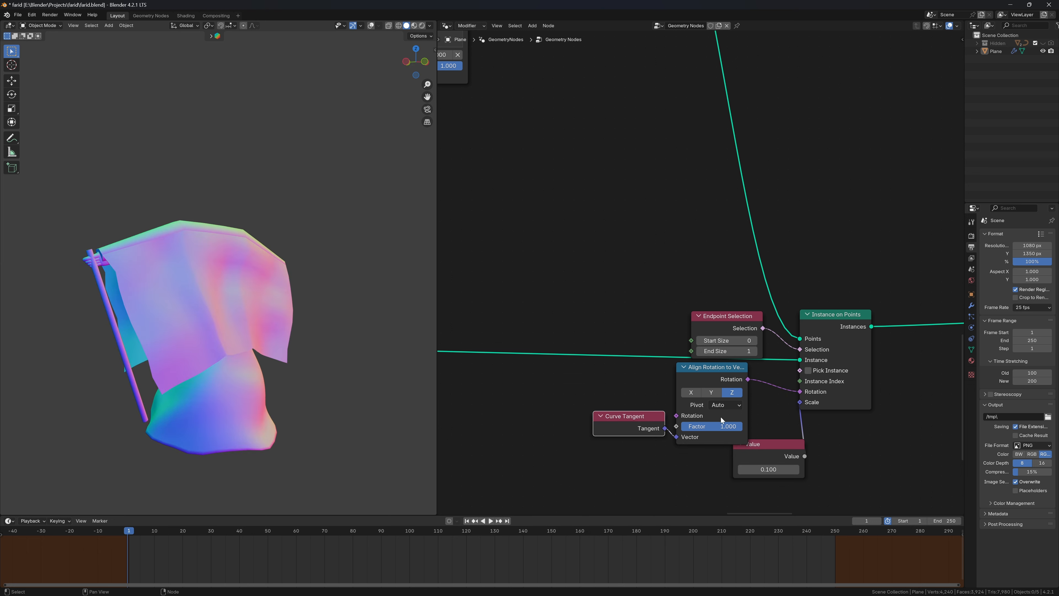
Step: Insert a Transform Geometry after Instance on Points, translate it -0.05, -0.01, -0.01 m, and set the scale Value to 0.09
middle_drag(873, 374, 835, 373)
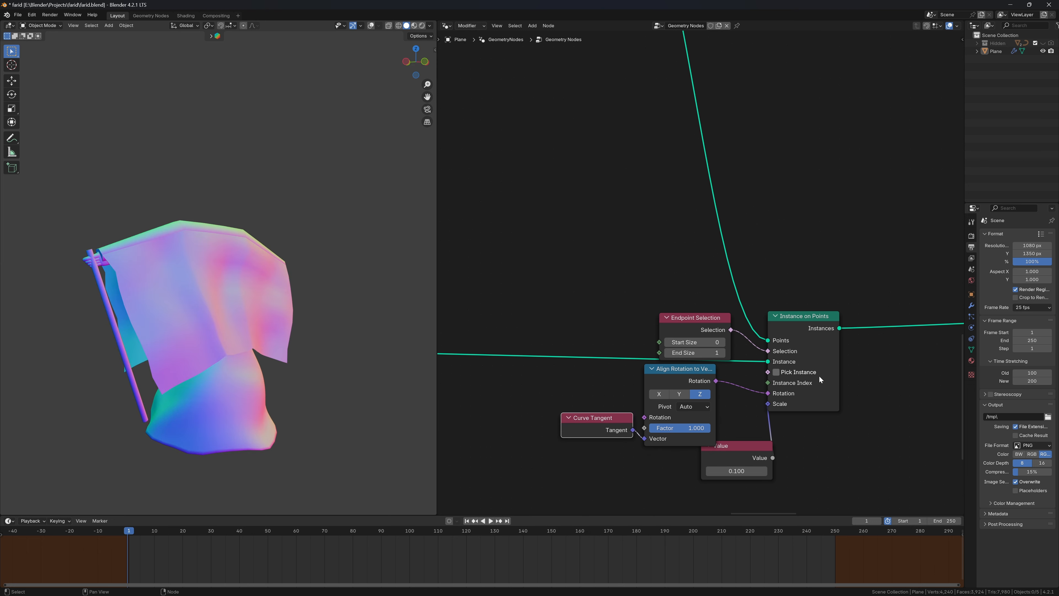
key(shift+a)
text(tra)
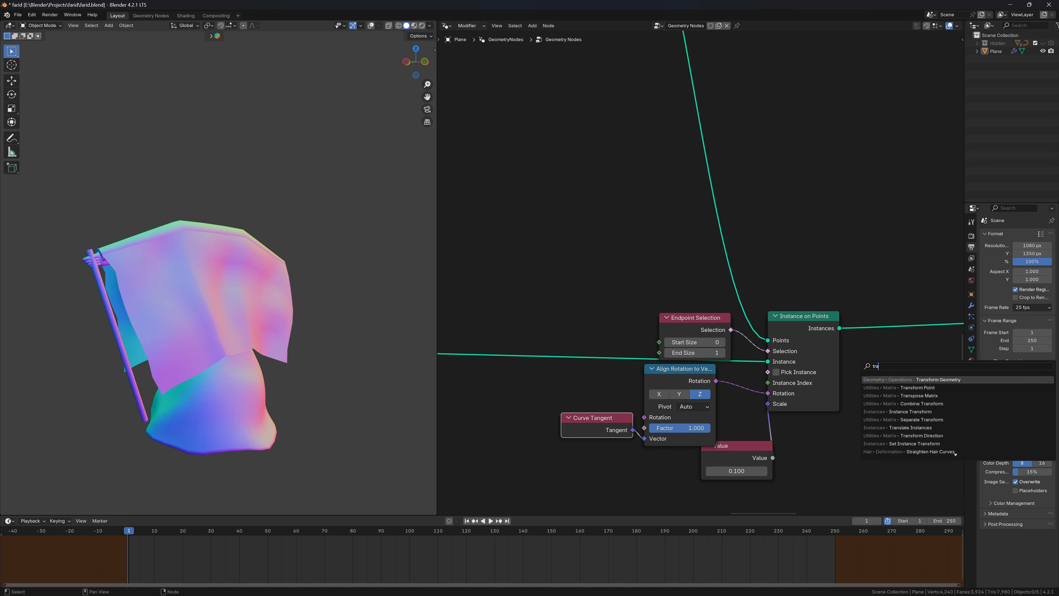
key(Return)
click(868, 339)
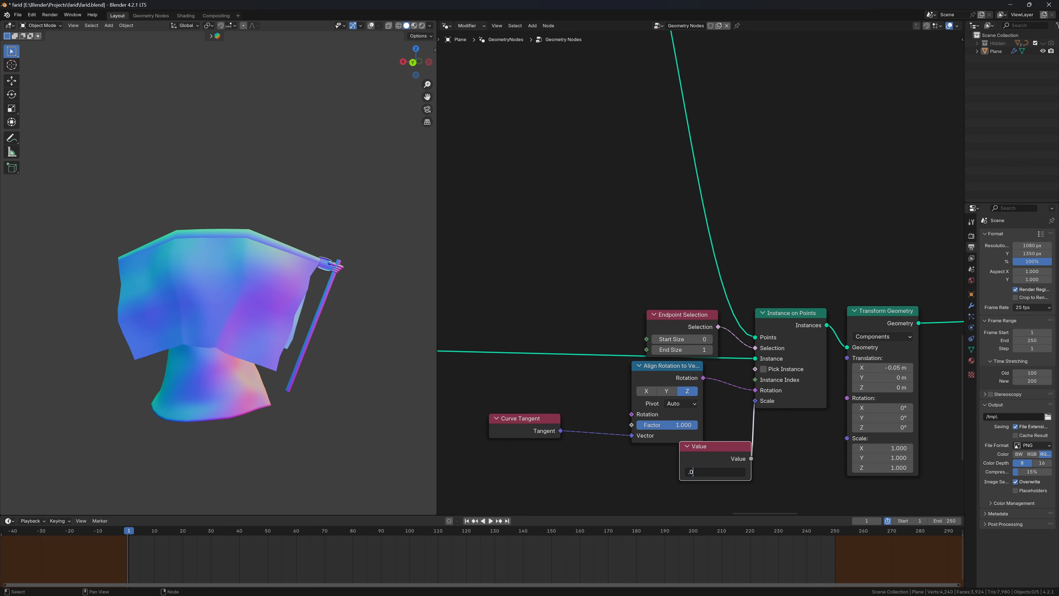
key(Return)
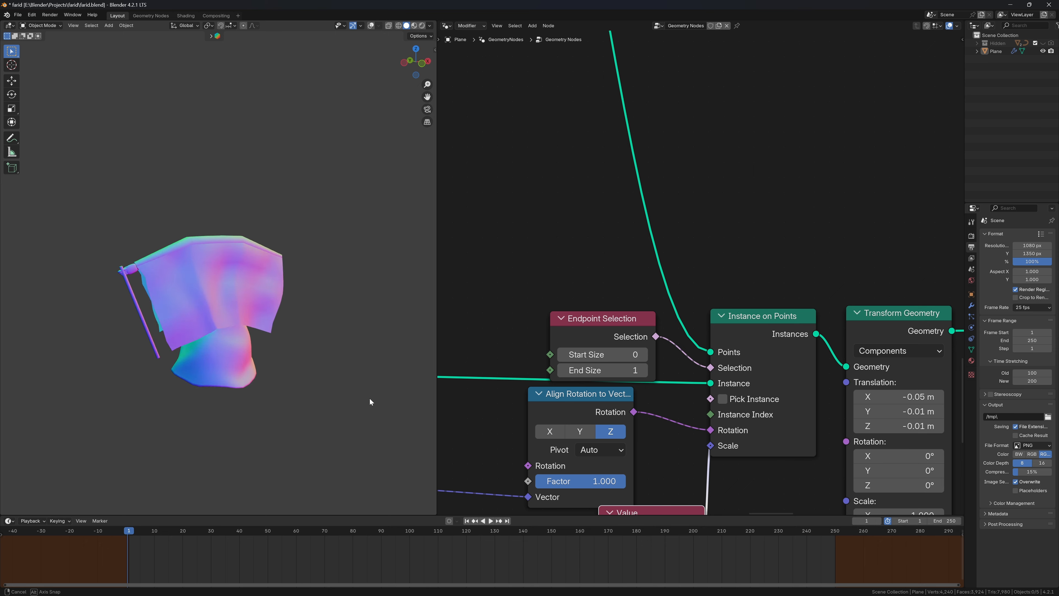
Step: Arrange the Endpoint Selection, Align Rotation to Vector, Value and Curve Tangent nodes compactly beside Instance on Points
scroll(893, 355, down, 1)
scroll(854, 341, down, 2)
drag(597, 257, 818, 404)
key(g)
click(755, 401)
click(531, 274)
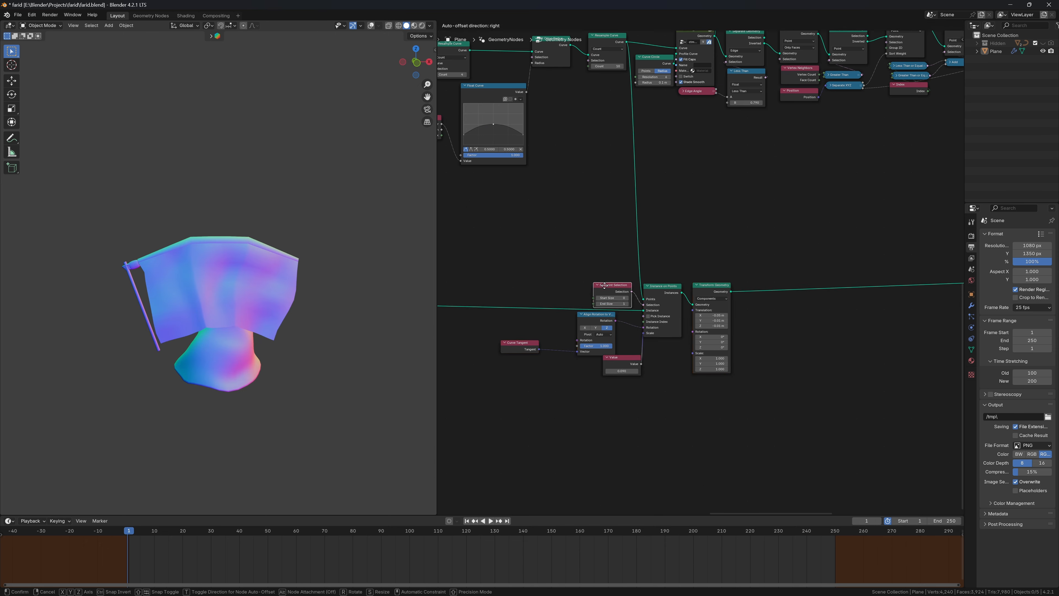
drag(598, 294, 610, 291)
drag(597, 351, 612, 353)
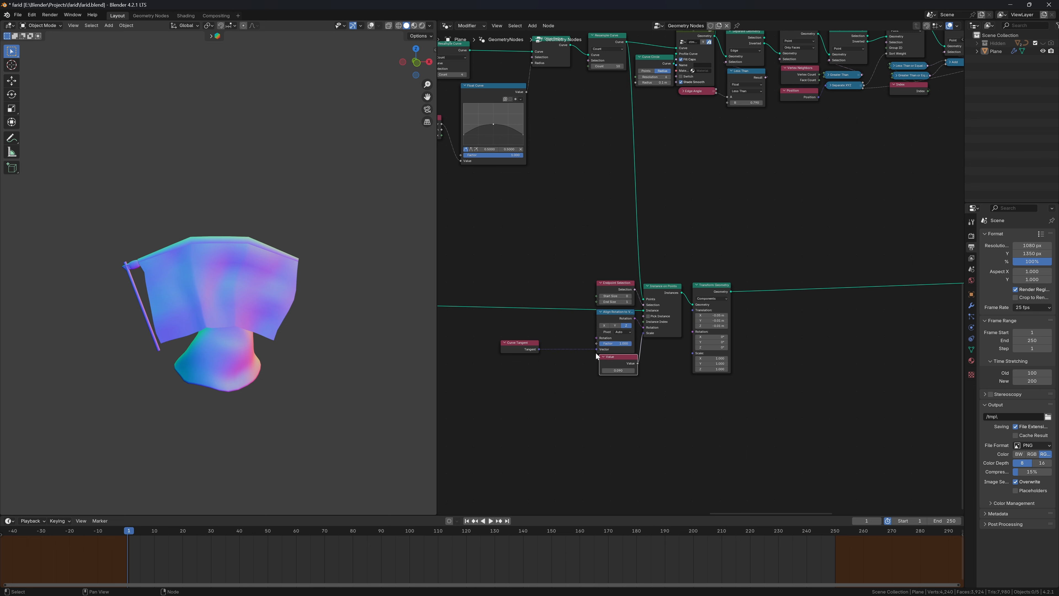
drag(519, 342, 564, 336)
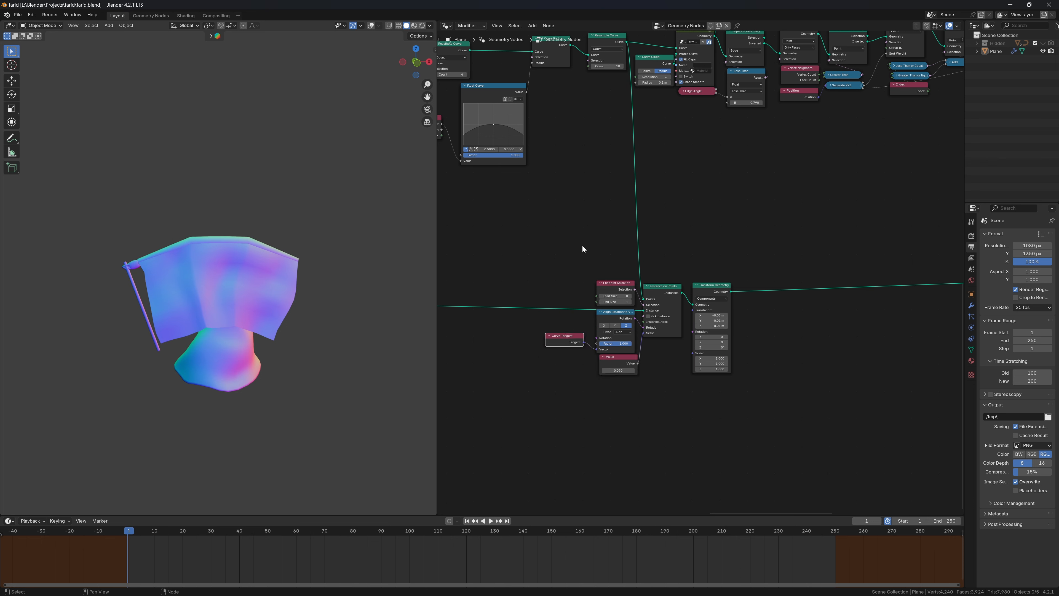
Step: Duplicate the instancing nodes, feed the copy the rodless hand with Endpoint Selection Start Size 1 and End Size 0, and join both branches
drag(550, 253, 755, 418)
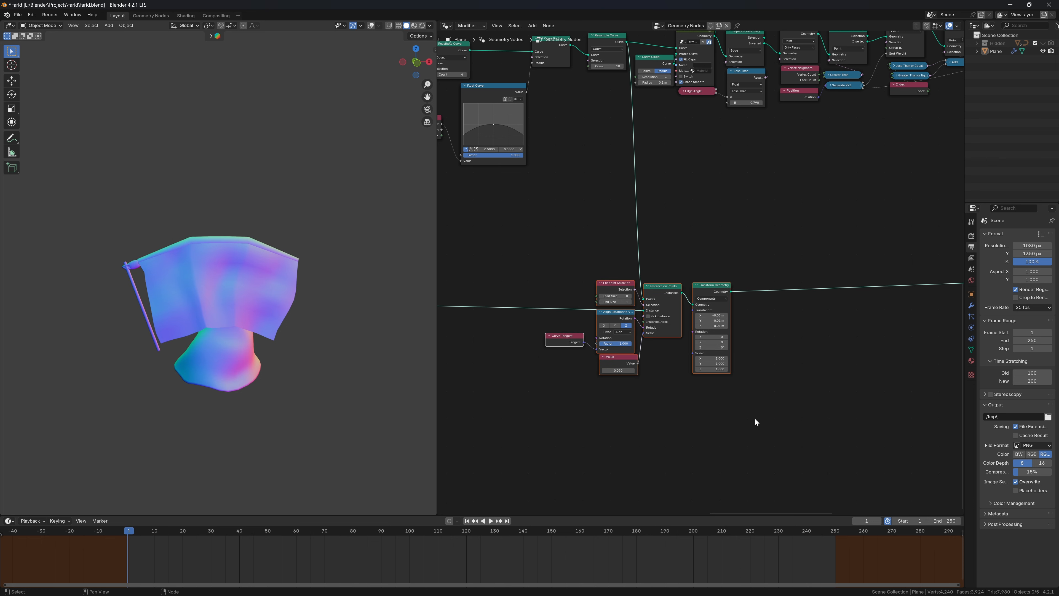
key(shift+d)
click(755, 311)
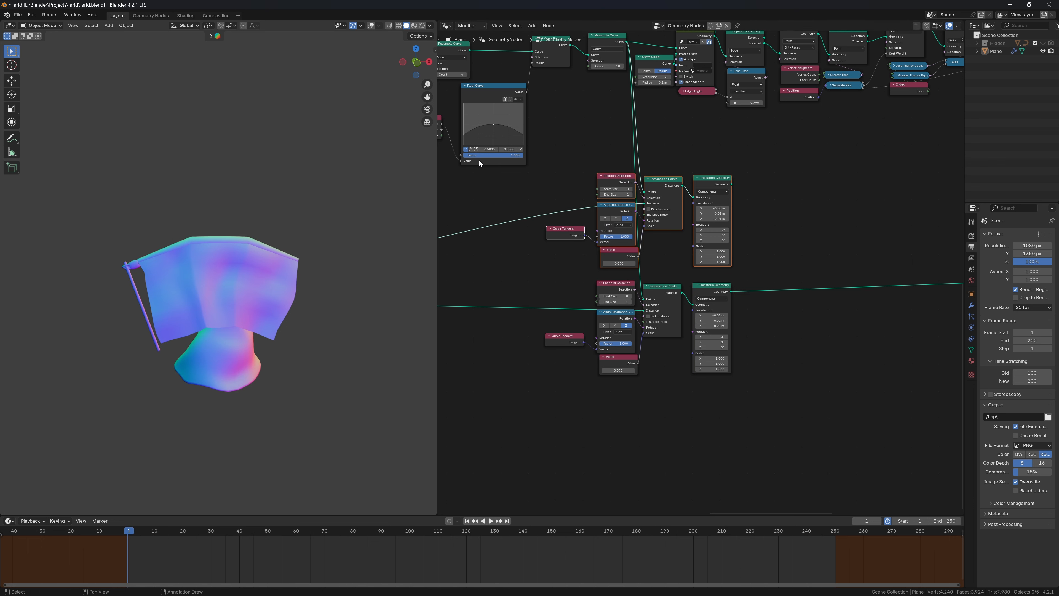
scroll(572, 216, down, 6)
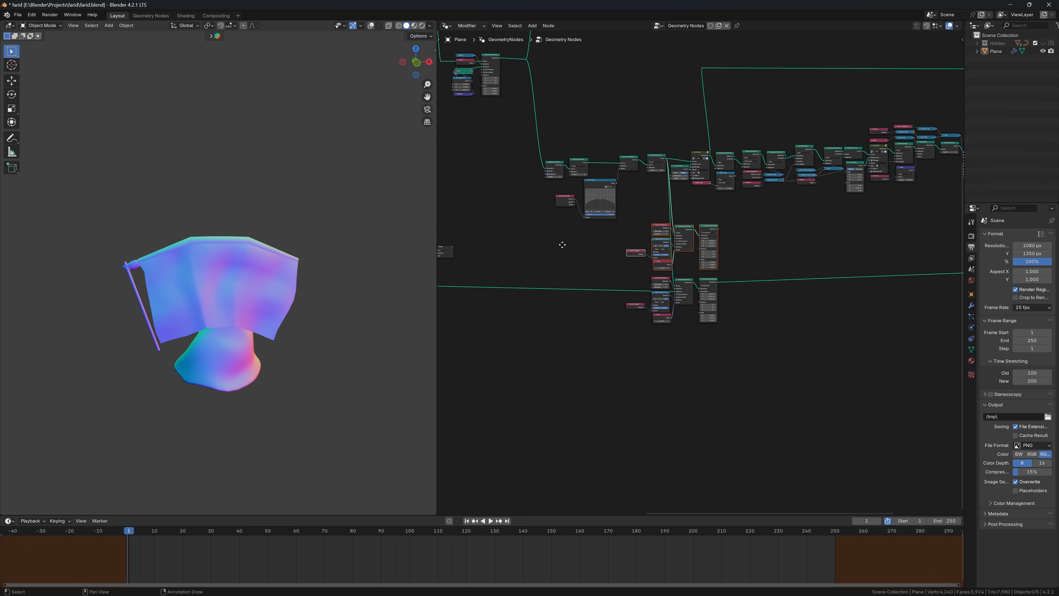
middle_drag(477, 274, 510, 275)
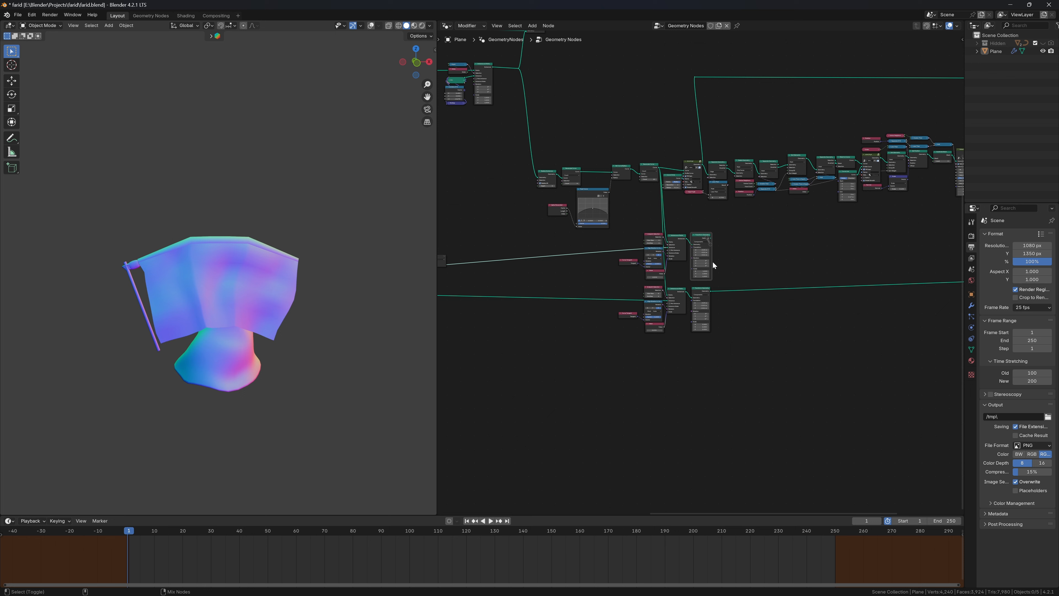
ctrl+shift+right_drag(713, 263, 716, 287)
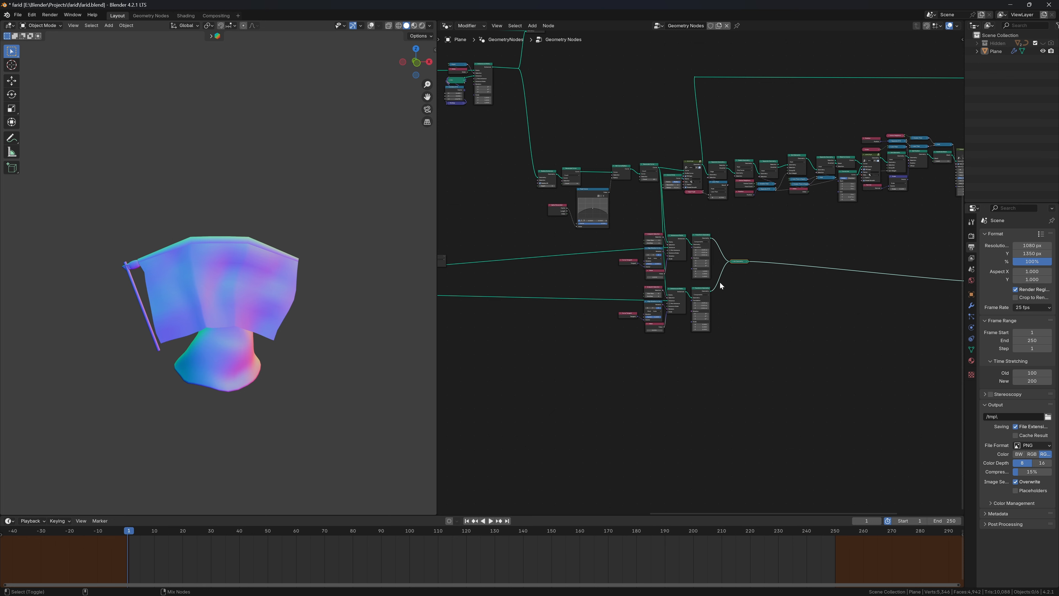
drag(738, 260, 795, 262)
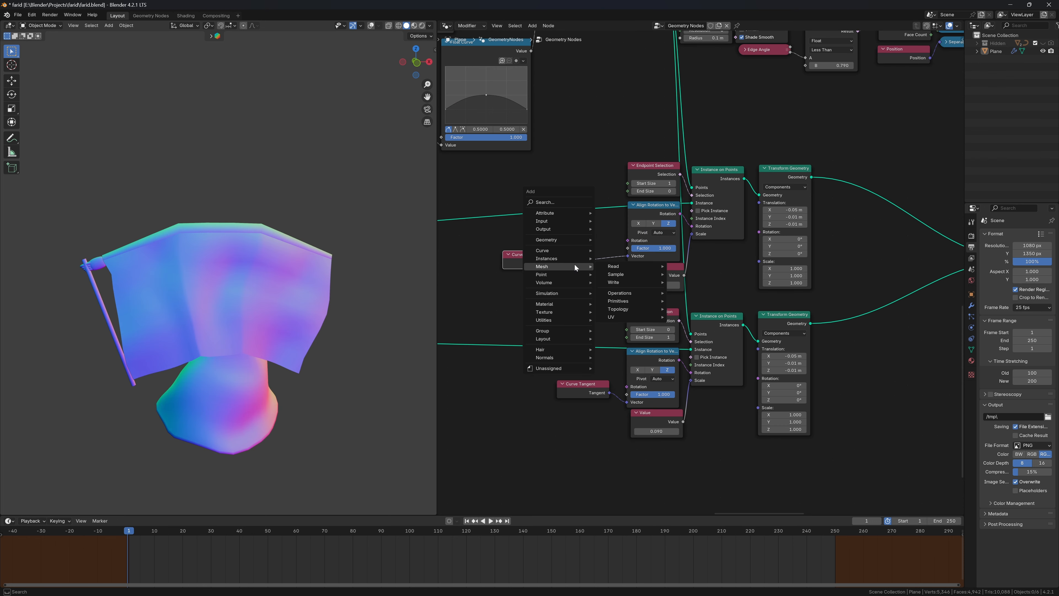
Step: Turn on X-ray display and insert a Vector Math node set to Multiply after the copied Curve Tangent
click(388, 26)
mouse_move(342, 267)
middle_down()
mouse_move(304, 258)
mouse_move(345, 271)
mouse_move(326, 275)
middle_up()
key(shift+a)
mouse_move(606, 270)
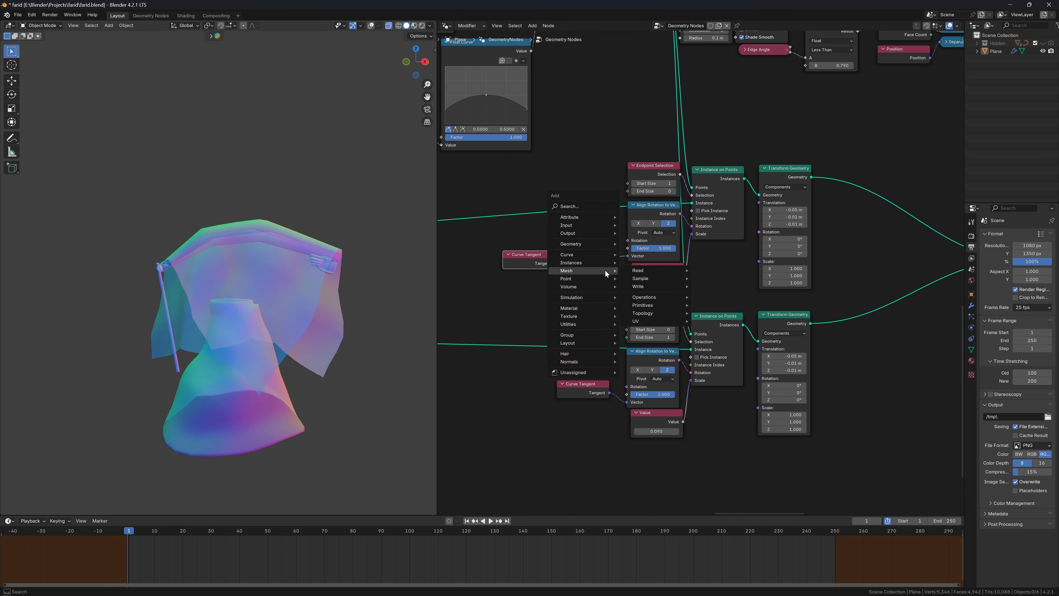
key(Escape)
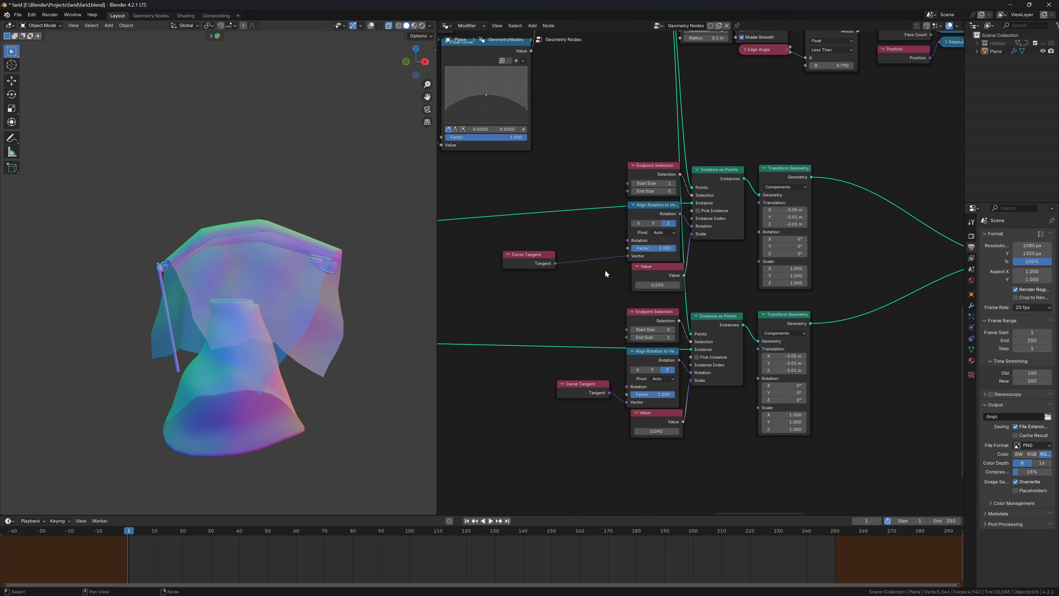
key(shift+a)
text(vm)
key(Return)
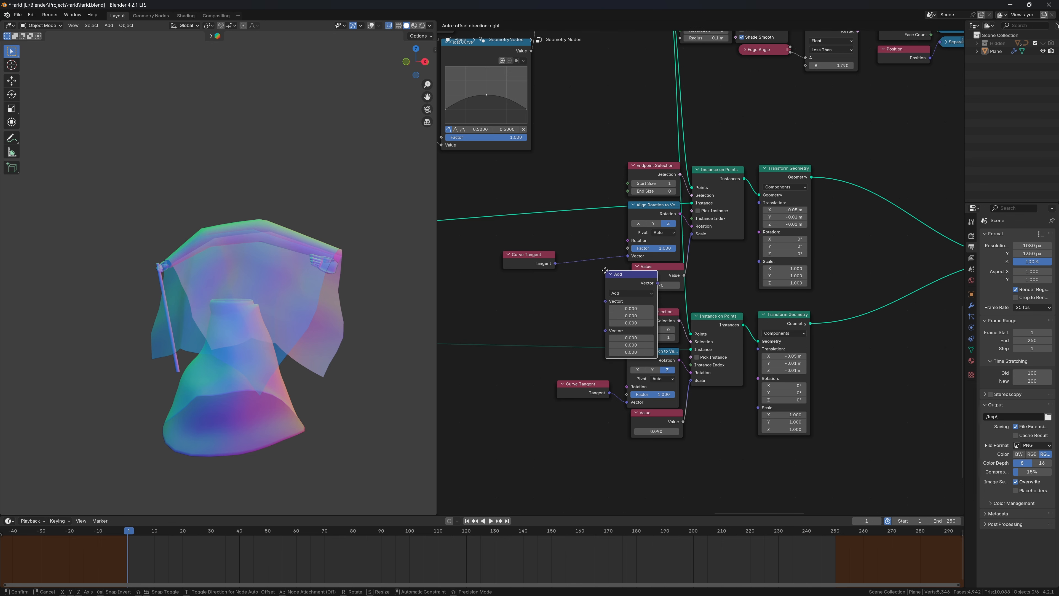
click(567, 216)
click(597, 253)
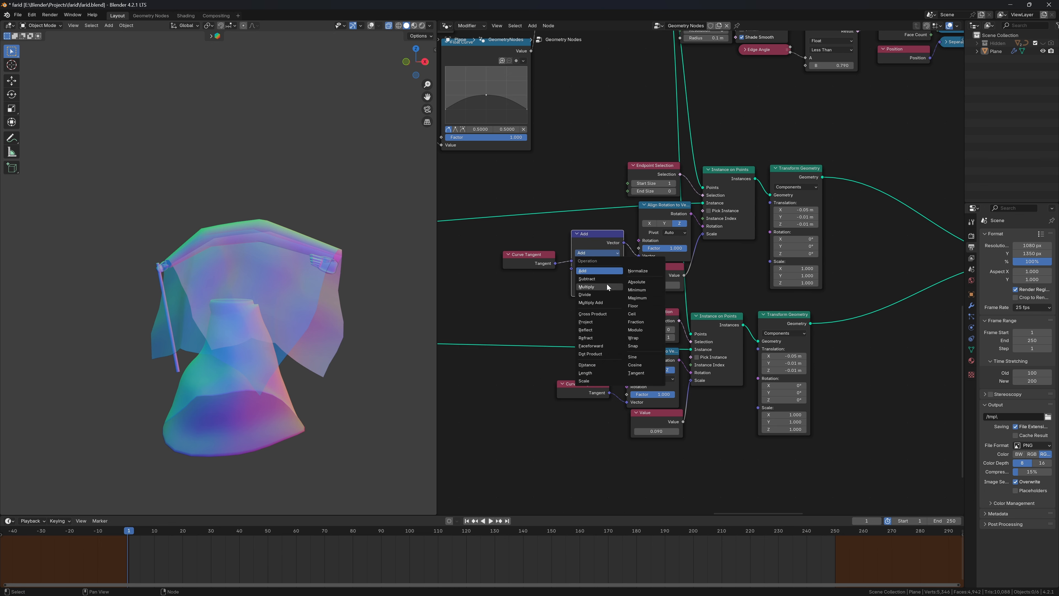
click(607, 284)
Step: Try to reverse the copied curve tangent by setting all three components of the Multiply vector to -1
click(596, 275)
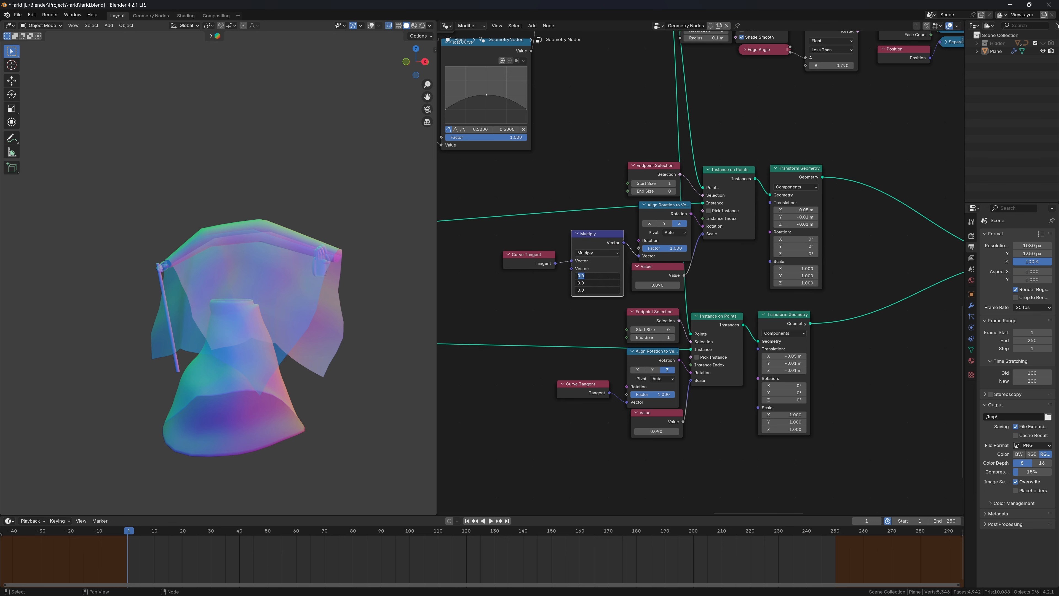
text(1)
key(Return)
click(595, 275)
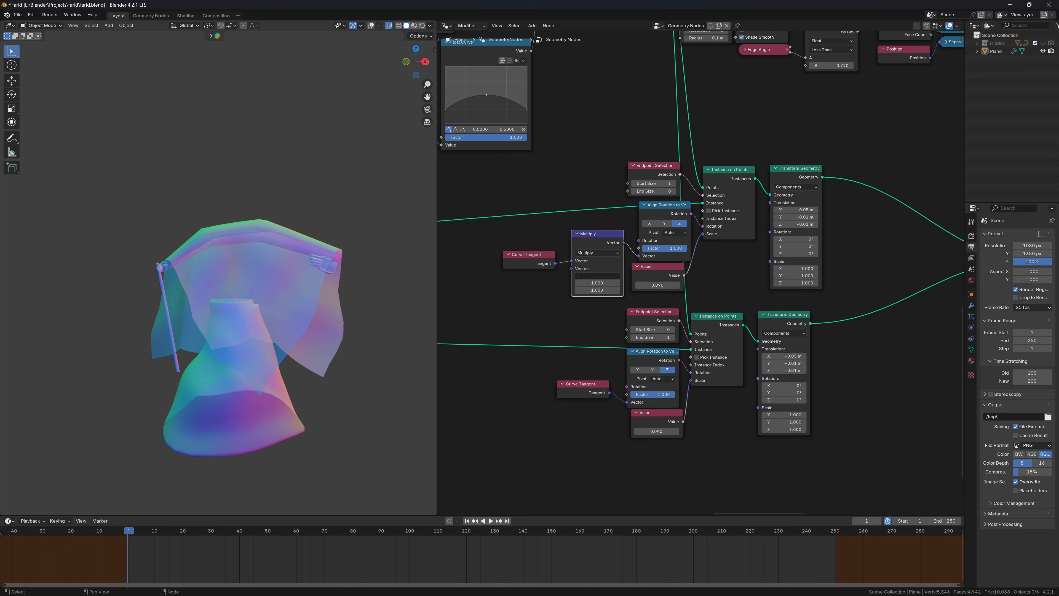
text(-1)
key(Tab)
key(Tab)
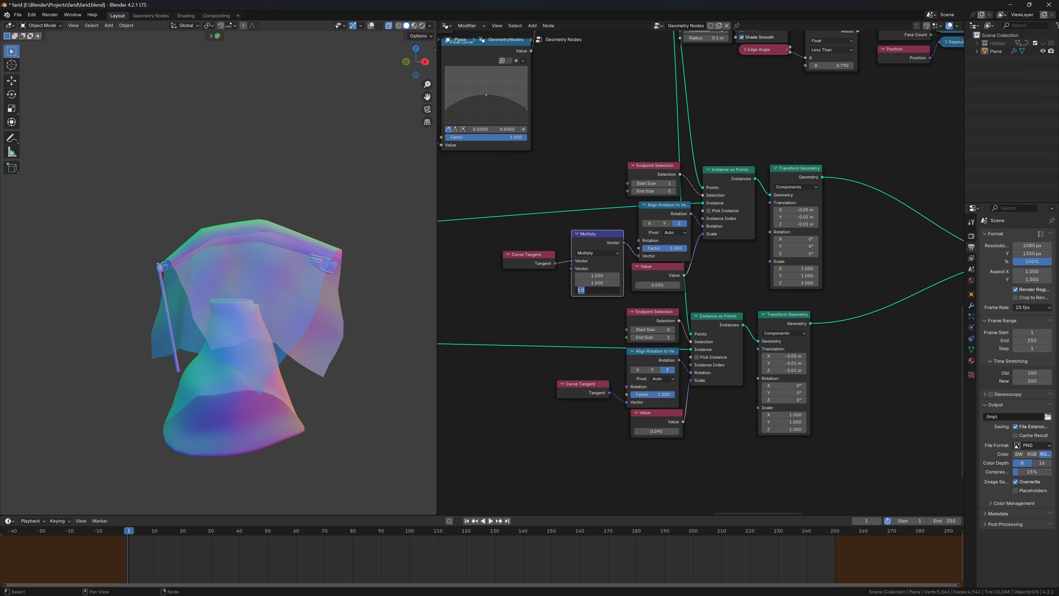
text(-0.01)
key(Return)
key(ctrl+z)
drag(597, 290, 596, 276)
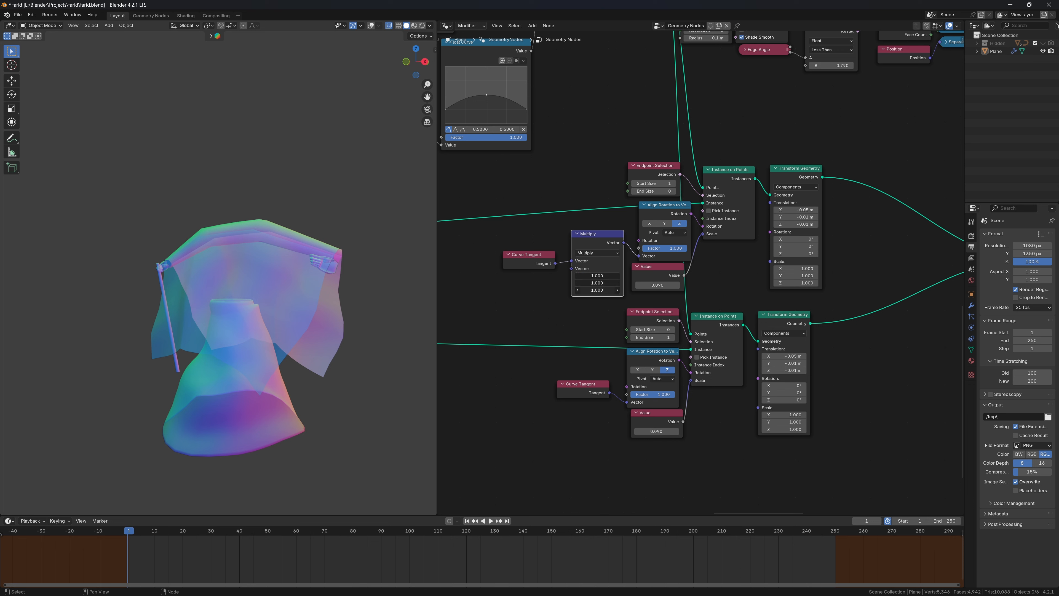
key(Return)
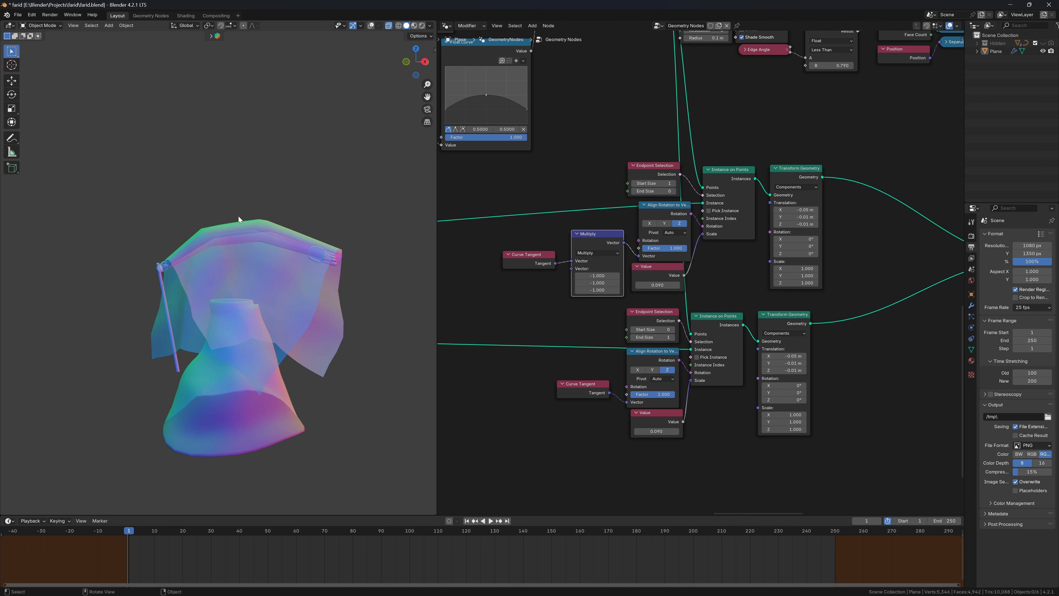
middle_drag(239, 217, 149, 216)
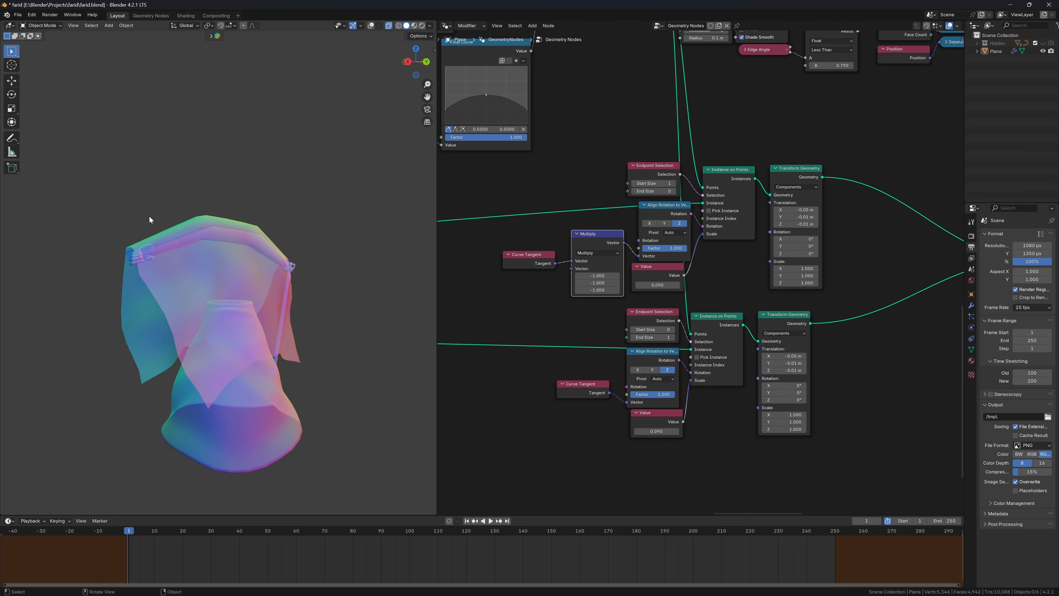
Step: Remove the Multiply node and insert a Rotate Rotation node between the copied Align Rotation to Vector and Instance on Points
click(597, 290)
drag(585, 265, 474, 264)
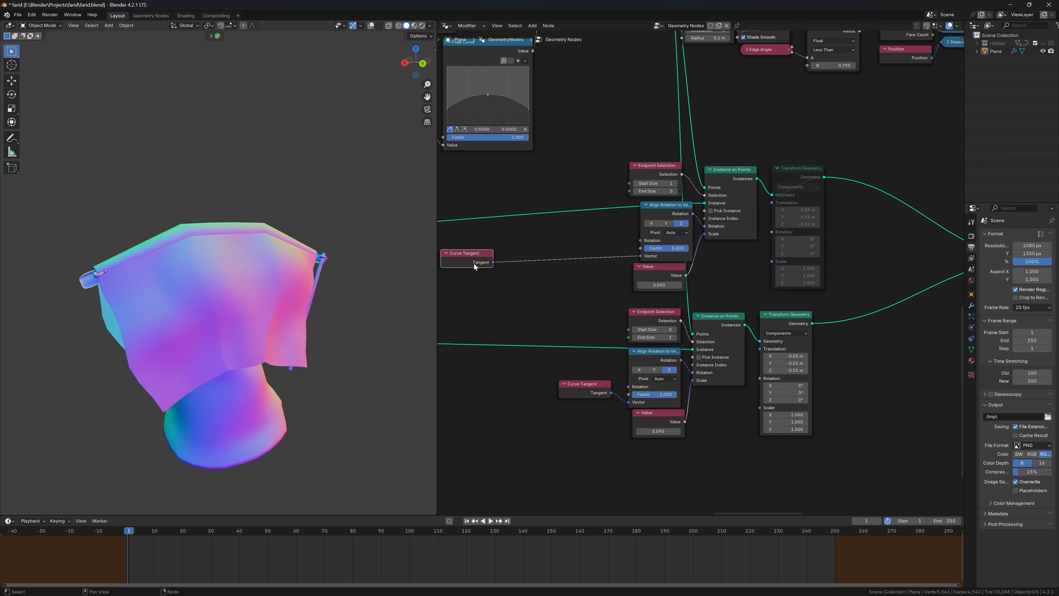
drag(668, 216, 522, 237)
key(shift+a)
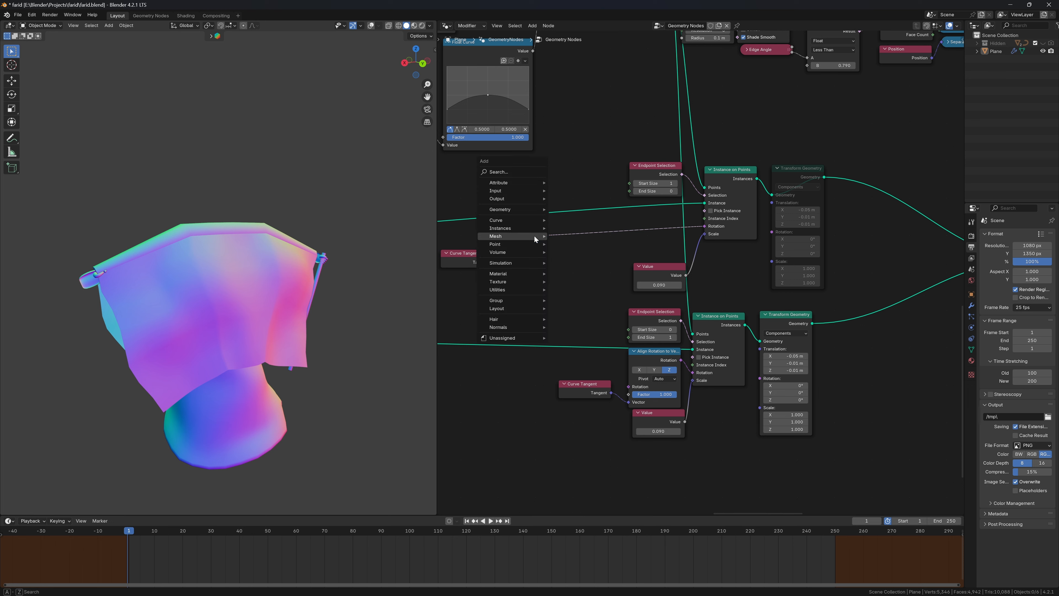
text(rotat ro)
key(Return)
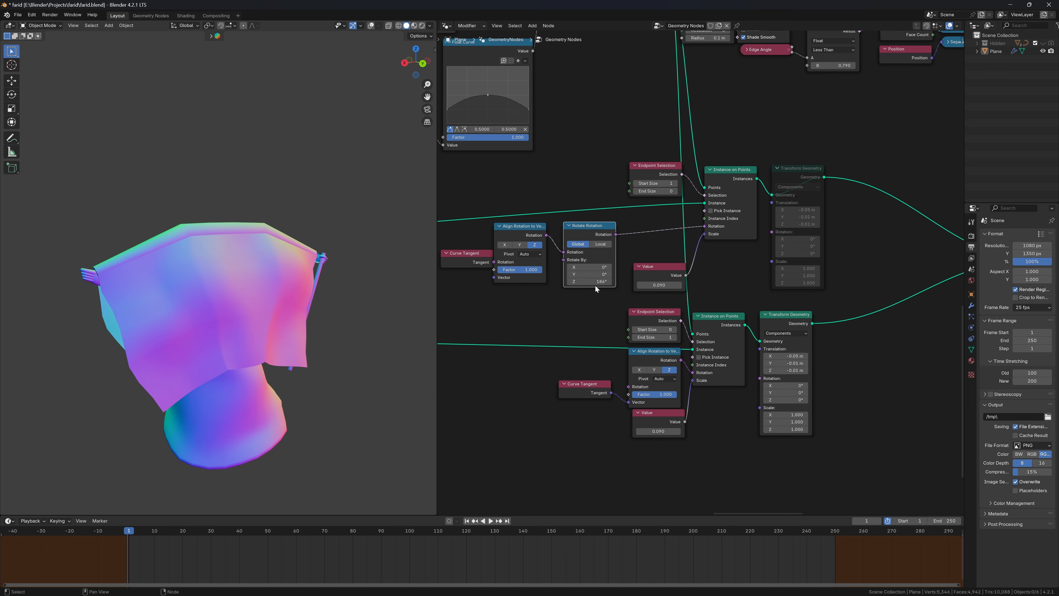
Step: Set the Rotate Rotation node's Rotate By to a negative Y angle and 180° in Z
click(592, 282)
key(Return)
shift+drag(589, 274, 561, 275)
click(589, 275)
text(-)
key(Return)
Step: Unmute the copied Transform Geometry node and set its translation to 0.035 m in X and 0 m in Y
click(816, 171)
key(m)
key(BackSpace)
mouse_move(798, 224)
shift+mouse_down()
mouse_move(809, 224)
mouse_move(799, 225)
shift+mouse_up()
click(799, 225)
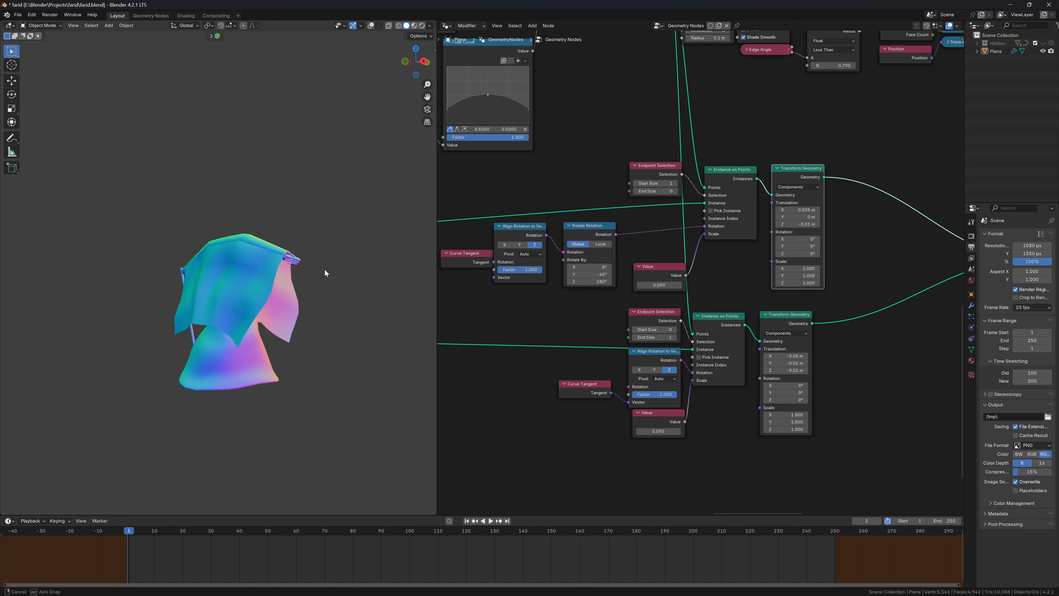
scroll(324, 270, down, 1)
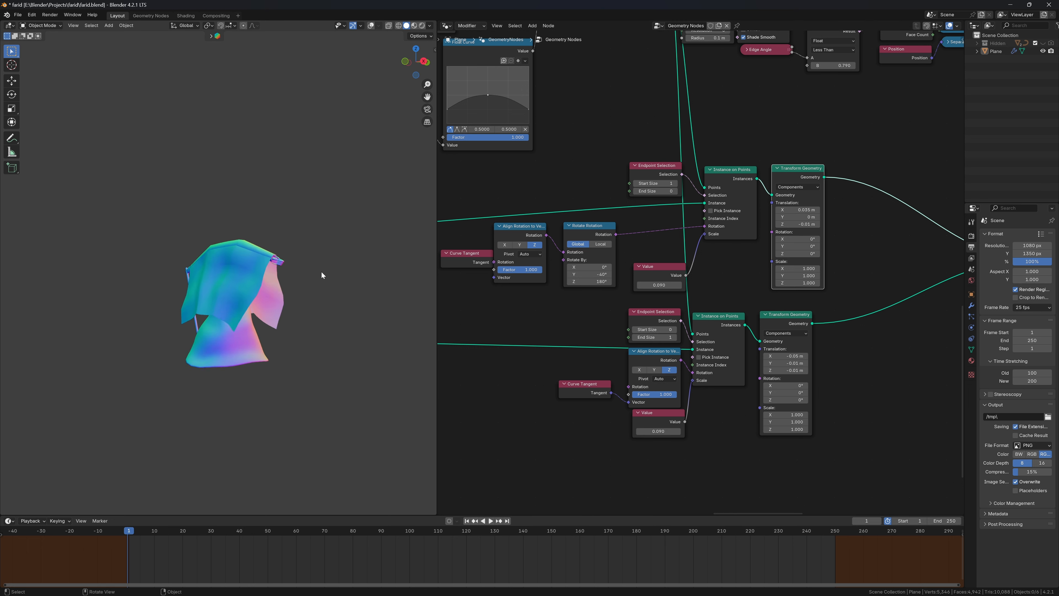
middle_drag(321, 271, 281, 297)
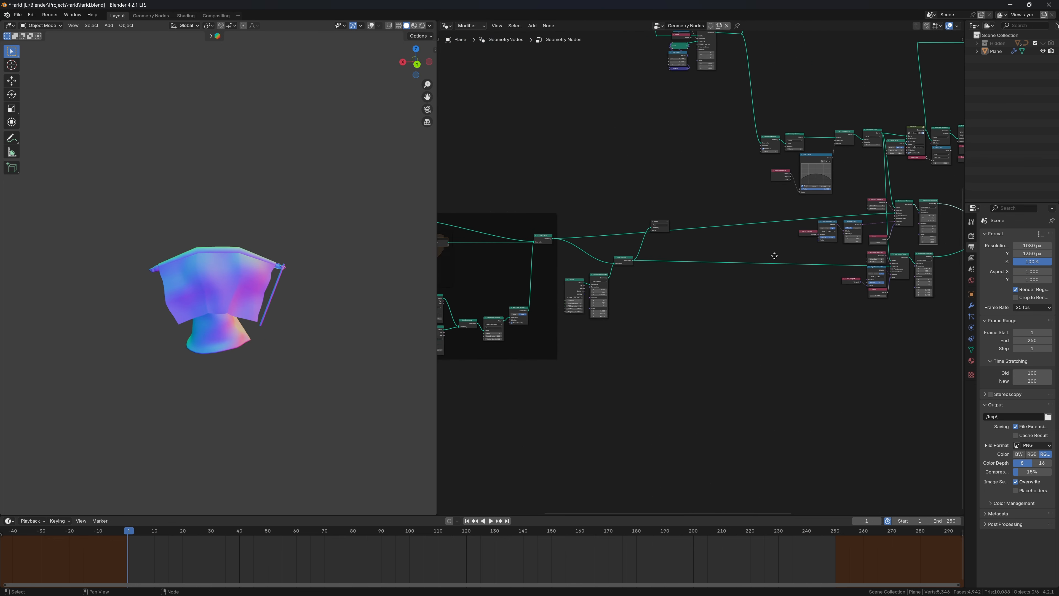
Step: Duplicate the whole framed hand node setup and place the copy above the original frame
middle_drag(526, 250, 656, 255)
click(672, 258)
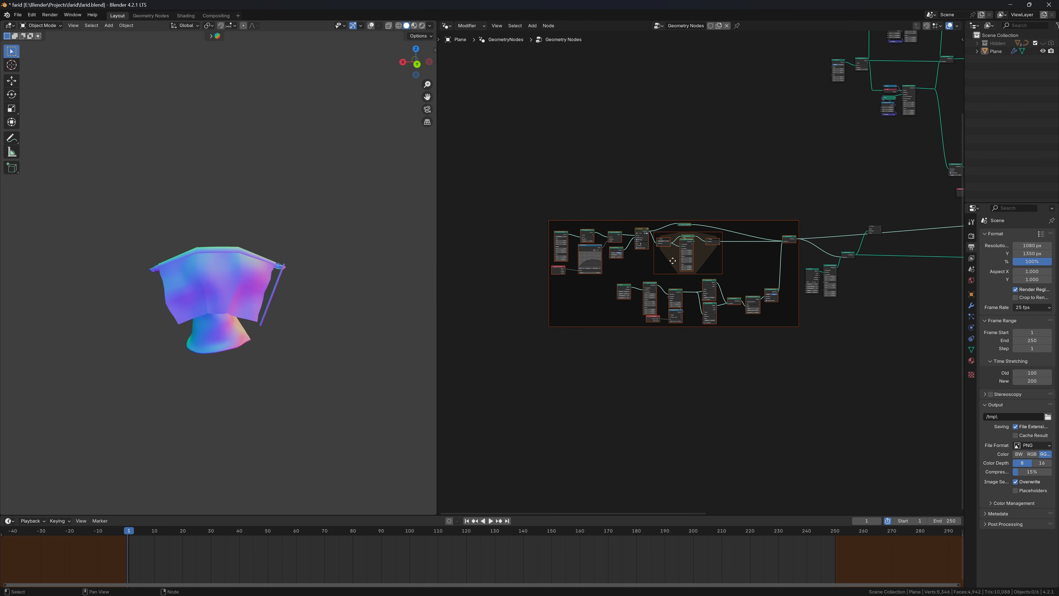
drag(512, 175, 805, 377)
key(shift+d)
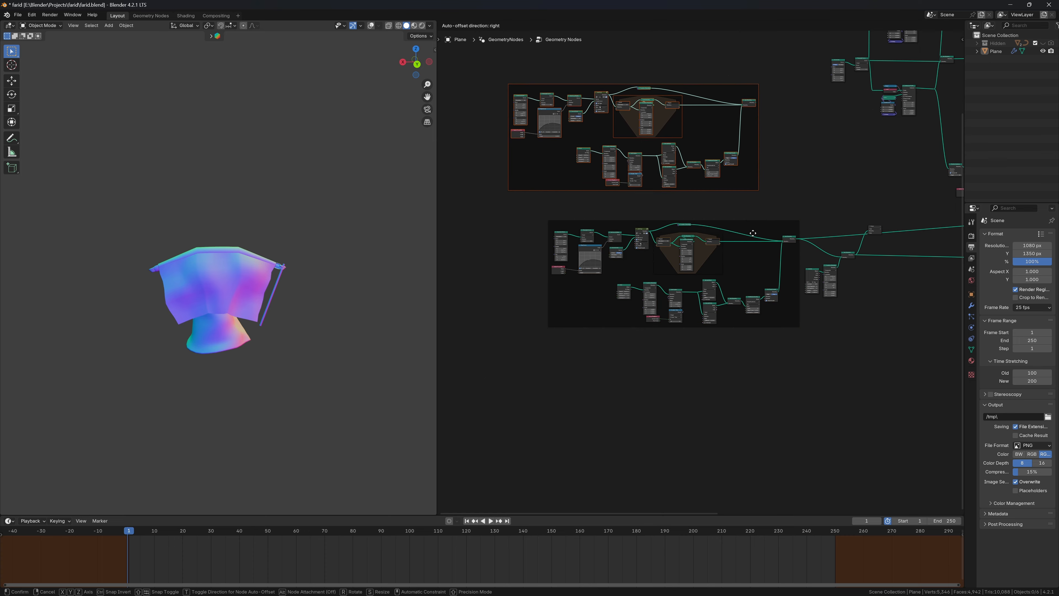
click(788, 244)
Step: Connect the duplicated hand's joined geometry to the upper Instance on Points node's Instance input and insert a Z-rotated Transform Geometry node after it
scroll(773, 114, up, 3)
scroll(773, 117, up, 1)
middle_drag(811, 161, 661, 247)
key(alt+p)
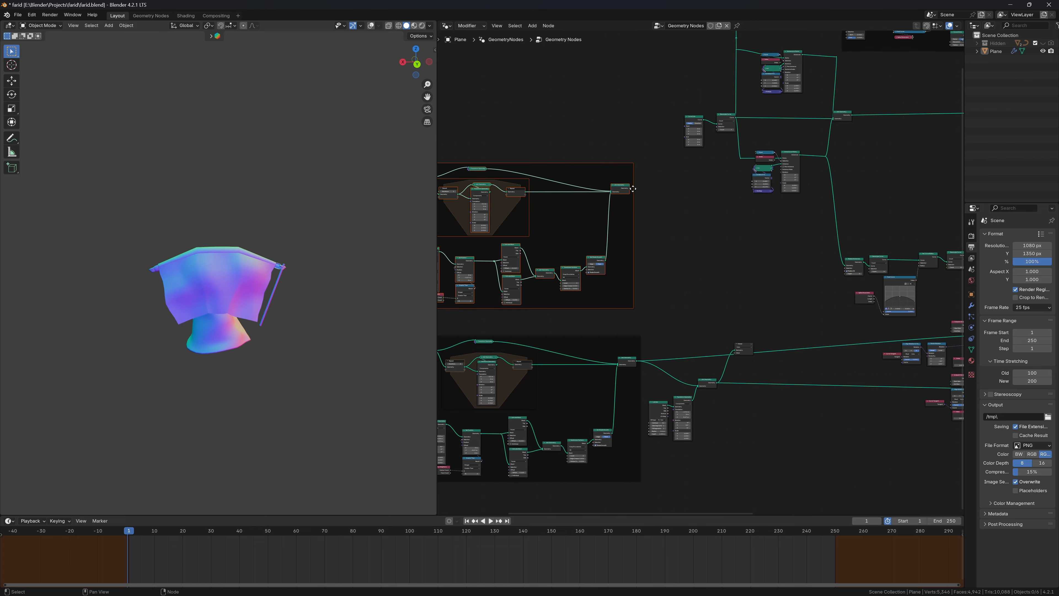
drag(633, 188, 919, 337)
middle_drag(608, 311, 819, 324)
scroll(702, 273, up, 5)
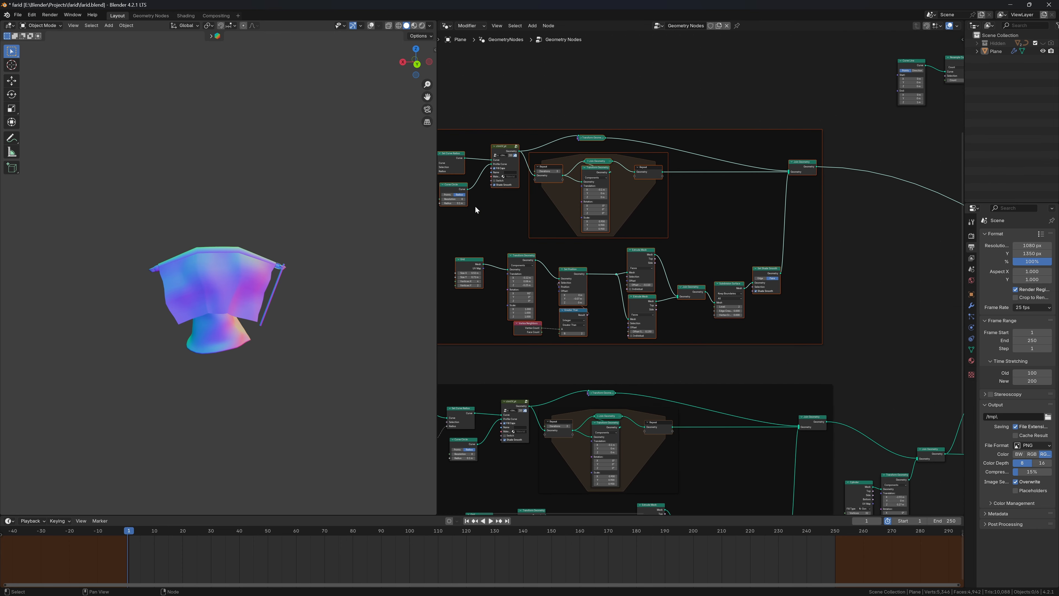
middle_drag(609, 185, 777, 220)
scroll(777, 220, up, 3)
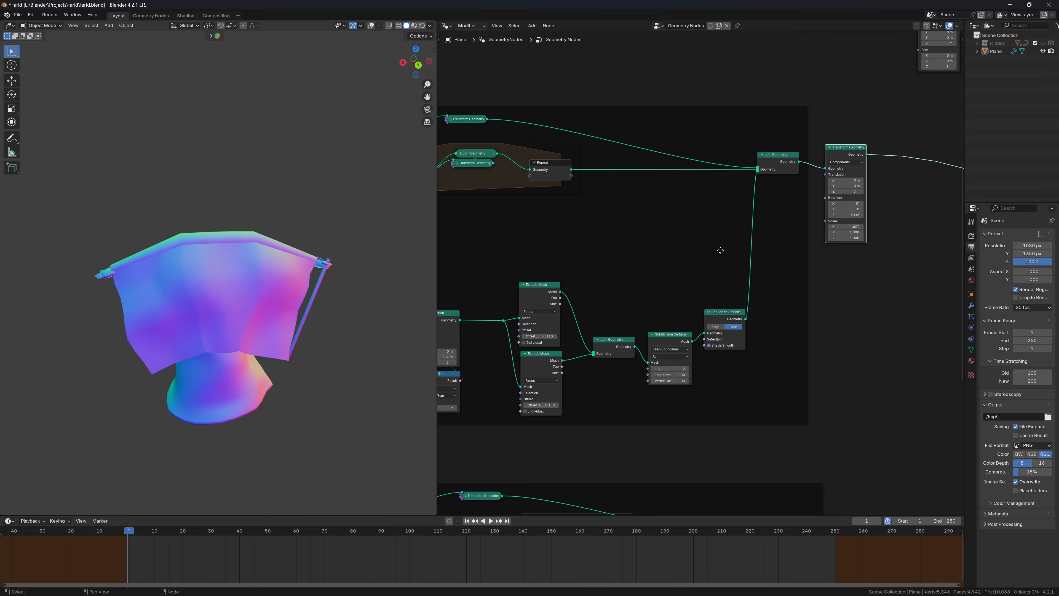
Step: Set the Y translation of the upper hand's Transform Geometry node, after Instance on Points, to 0.12 m
scroll(940, 250, down, 5)
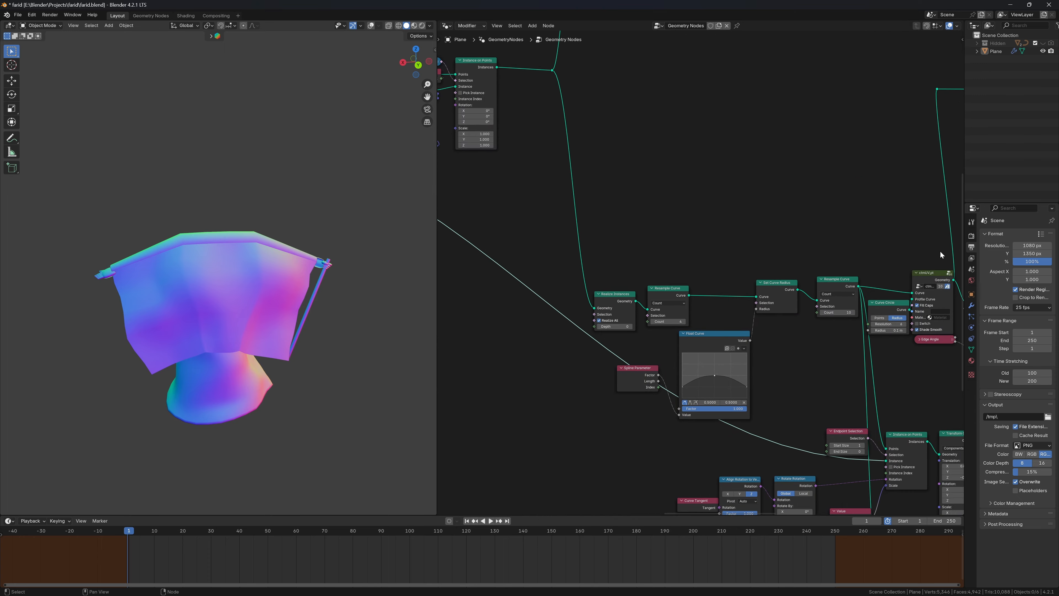
middle_drag(860, 247, 620, 219)
scroll(547, 282, up, 4)
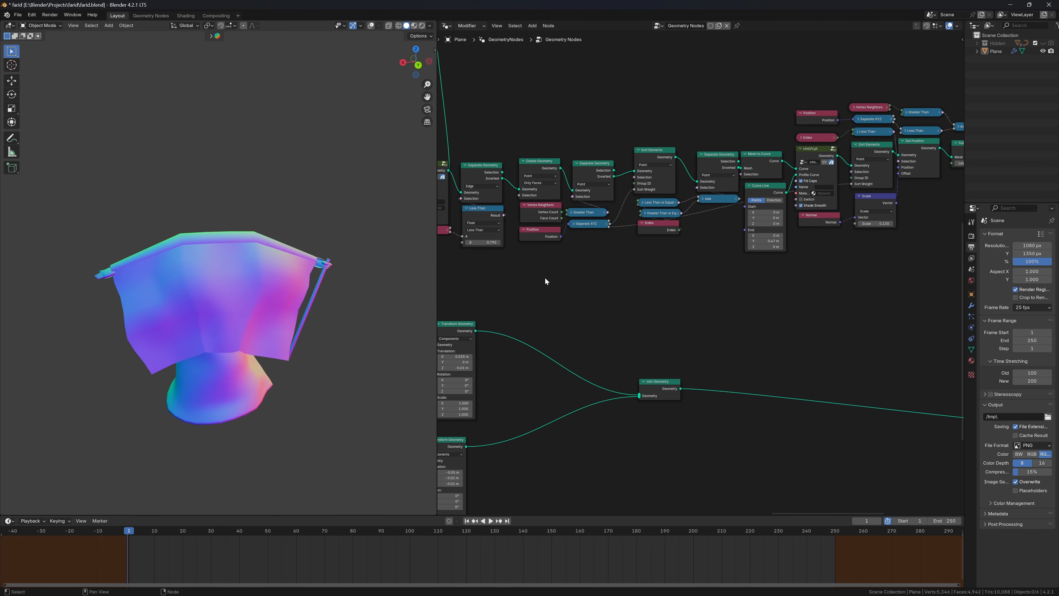
middle_drag(292, 208, 241, 205)
scroll(287, 235, up, 6)
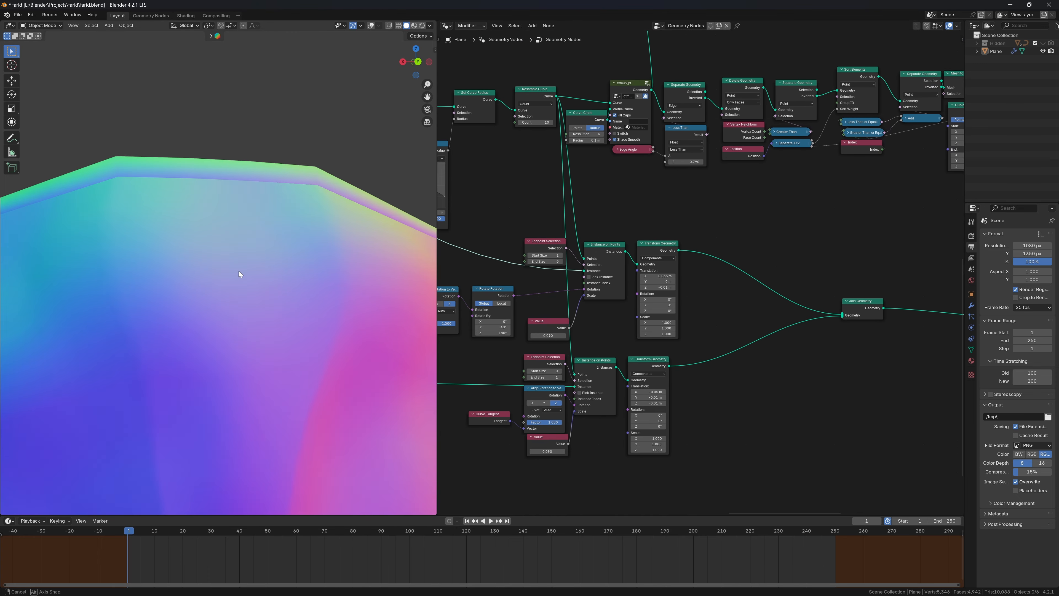
middle_drag(239, 271, 307, 281)
scroll(657, 281, up, 3)
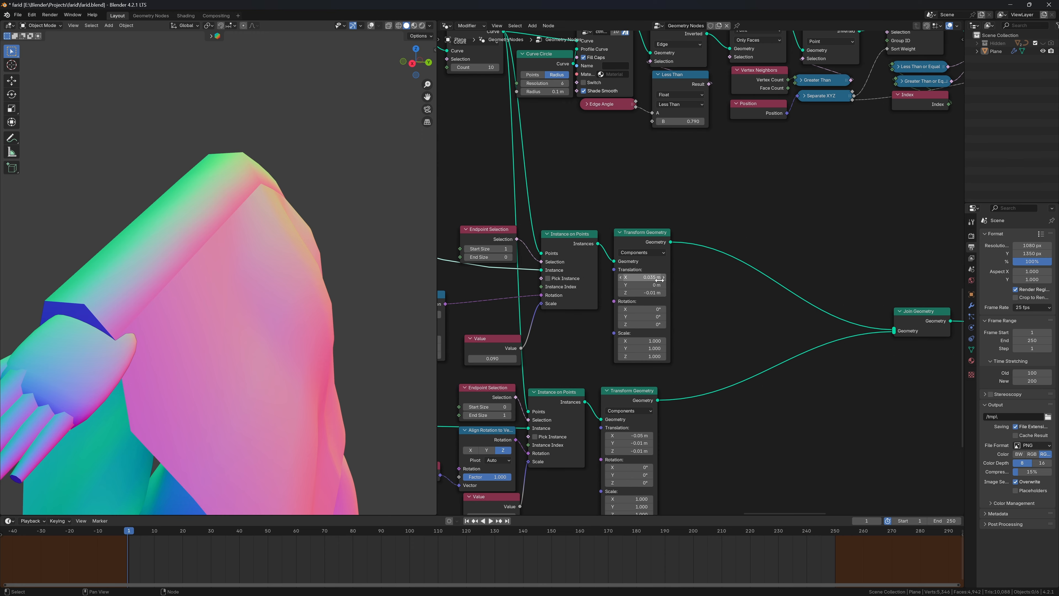
scroll(141, 257, down, 3)
middle_drag(141, 257, 194, 235)
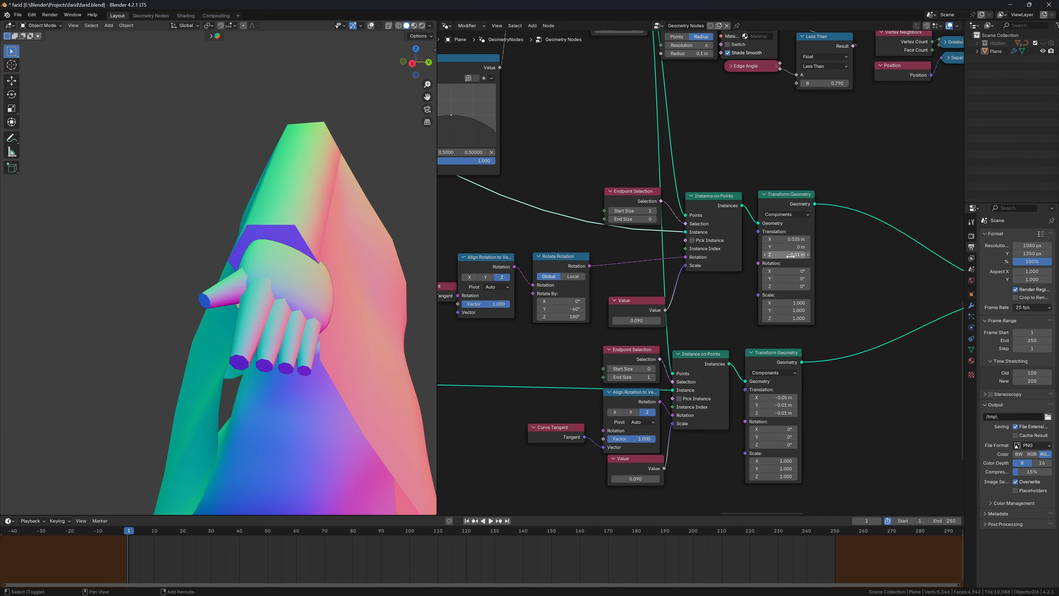
mouse_move(791, 256)
mouse_down()
mouse_move(762, 256)
mouse_move(790, 240)
mouse_up()
key(ctrl+z)
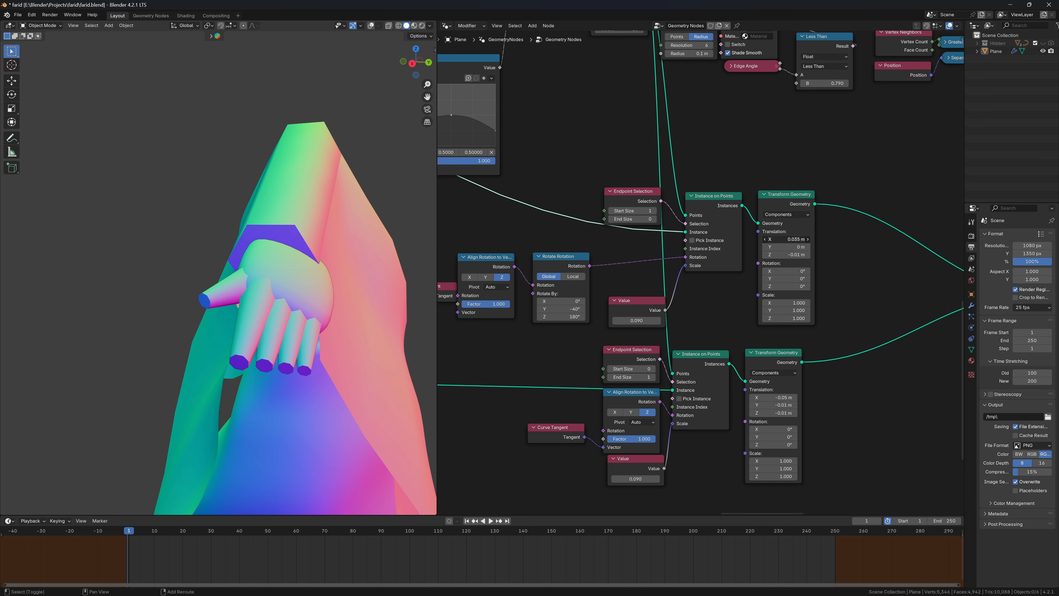
click(787, 247)
text(0.12)
key(Return)
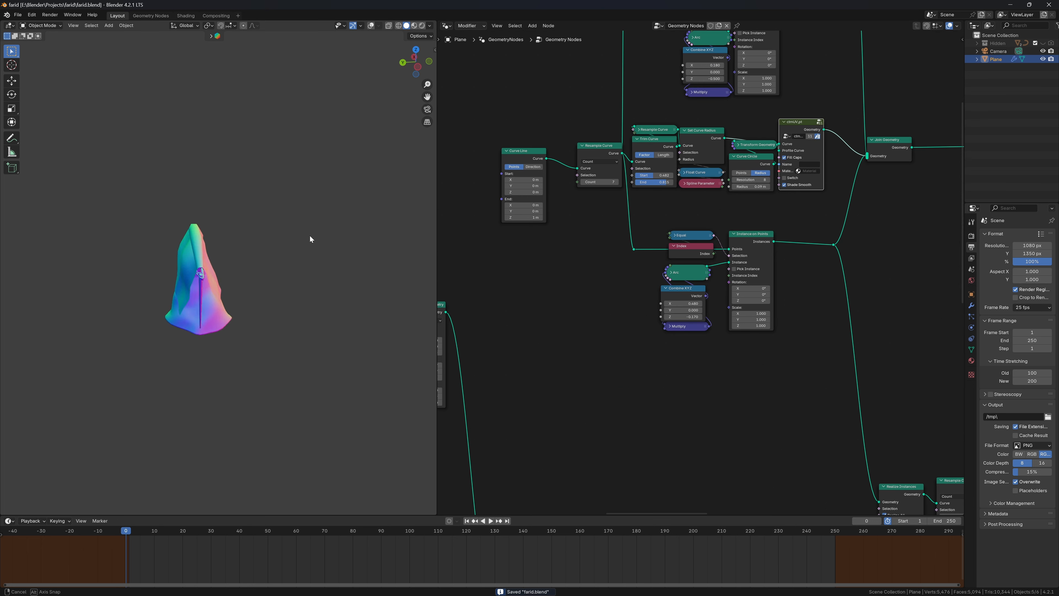
Step: Look through the camera and set its focal length to 800 mm
middle_drag(310, 236, 348, 225)
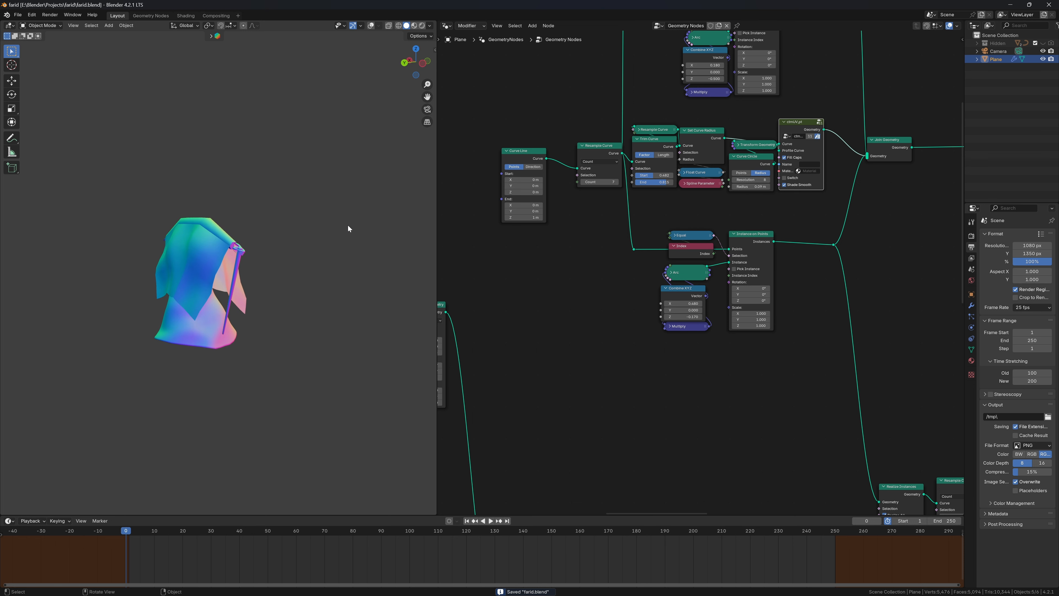
key(KP_0)
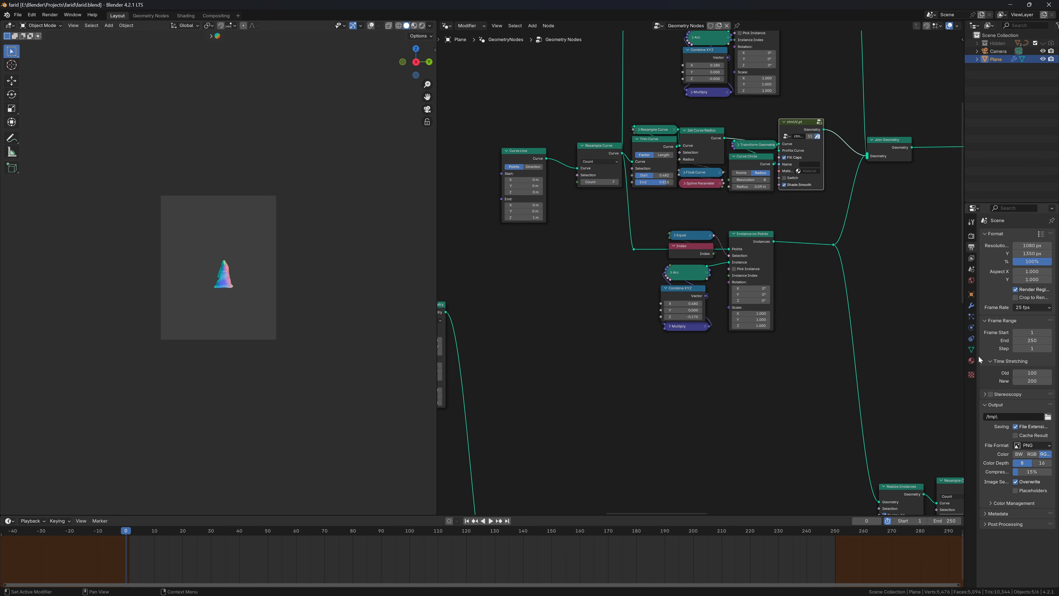
click(998, 51)
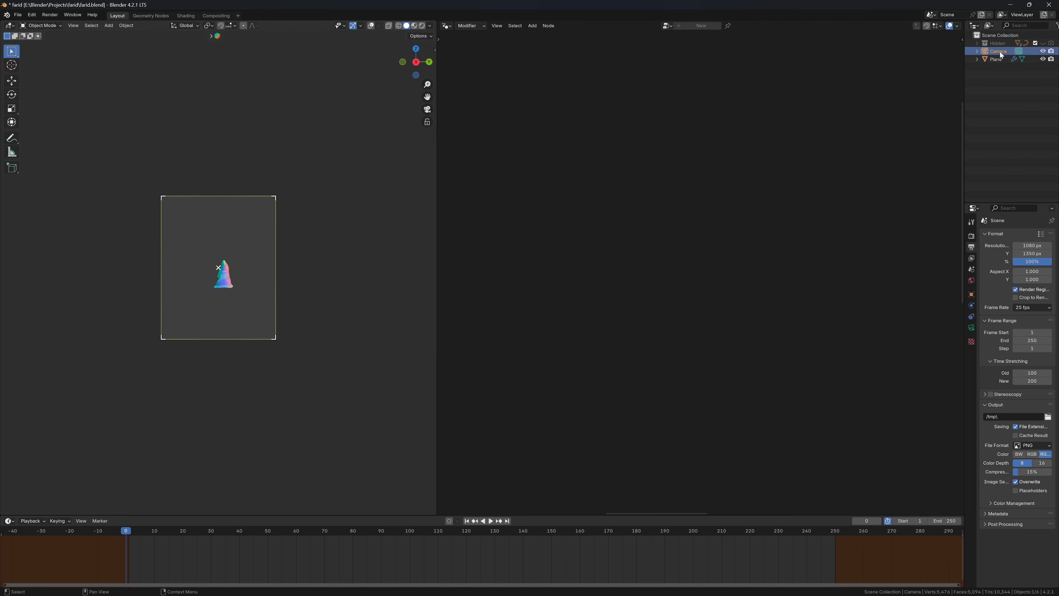
click(972, 327)
click(1026, 273)
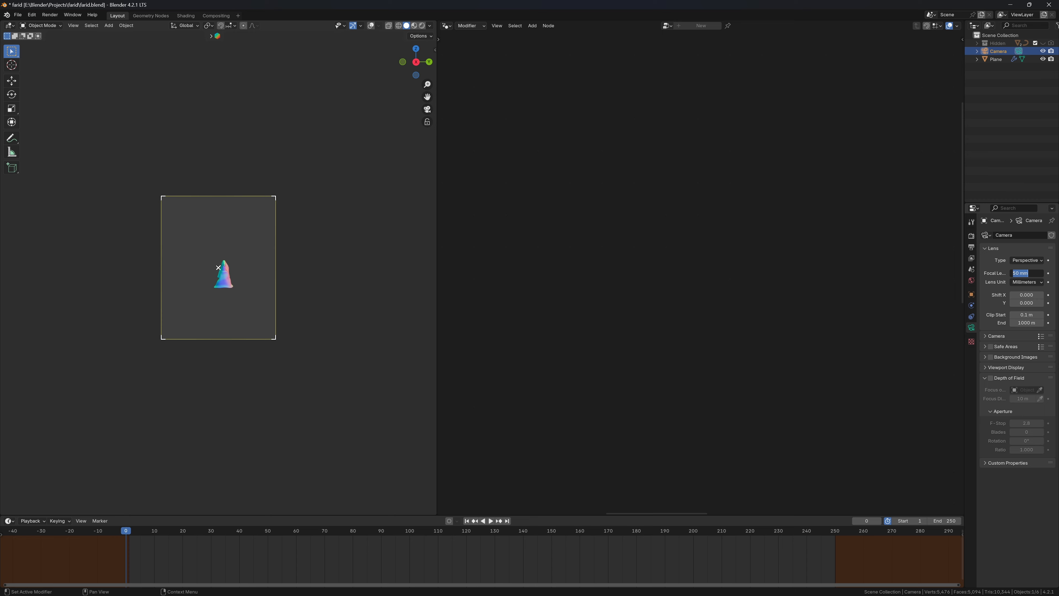
text(800)
key(Return)
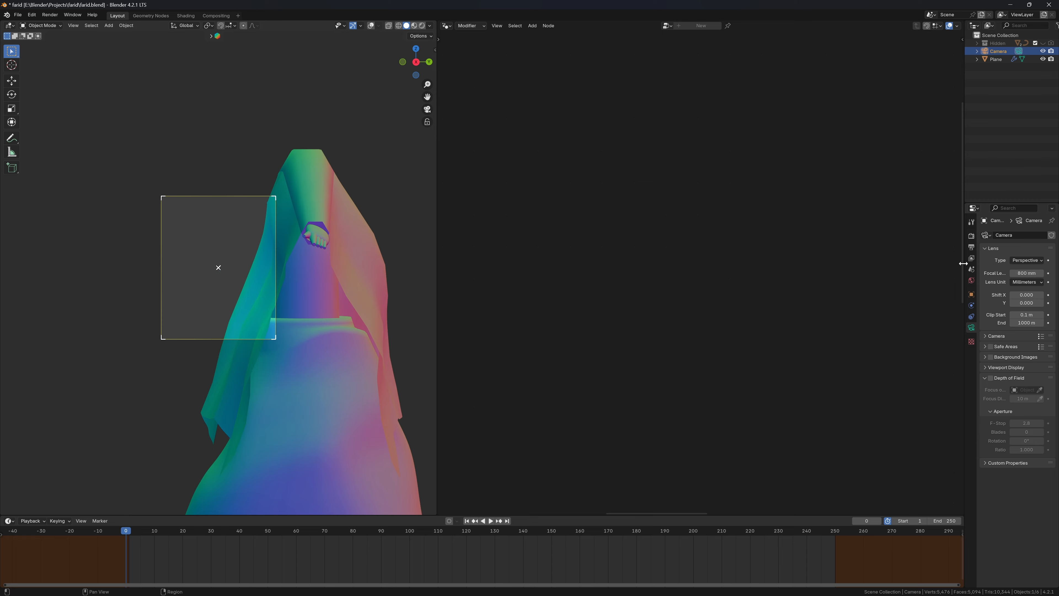
Step: Set the camera's clip end distance to 10000 m
click(972, 296)
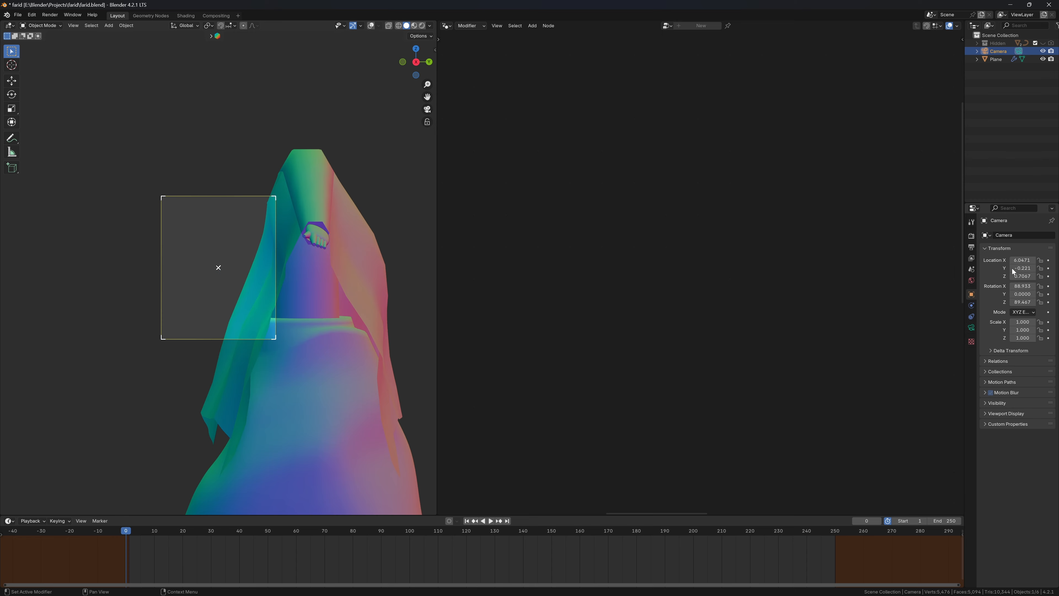
click(972, 328)
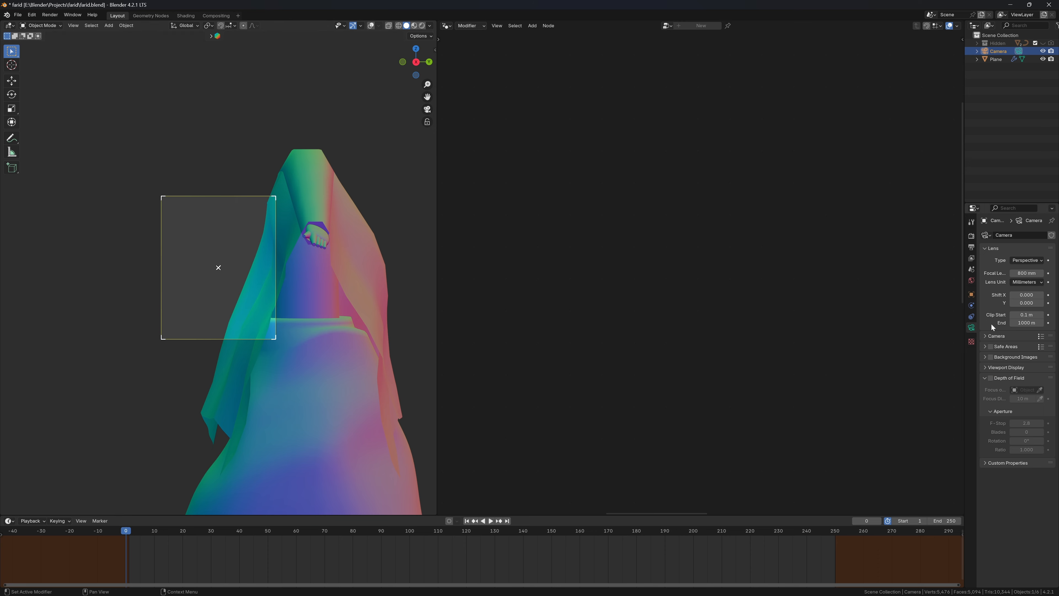
double_click(1027, 322)
text(100)
key(Return)
Step: Reposition the camera at X 104.4 m, Y -0.837 m and Z 2.0497 m to fit the whole figure in its frame
click(973, 294)
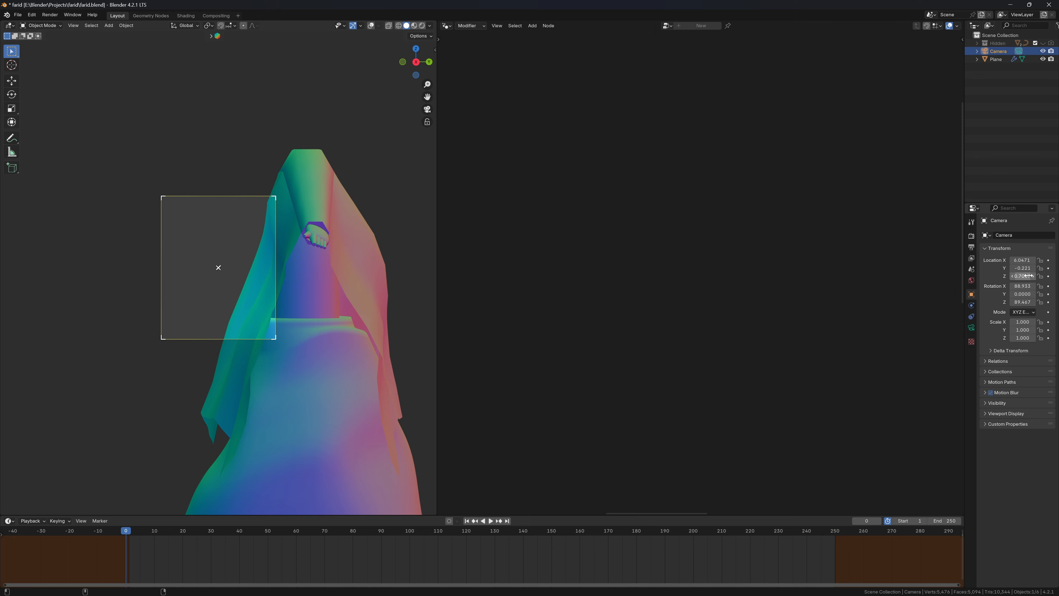
click(1022, 268)
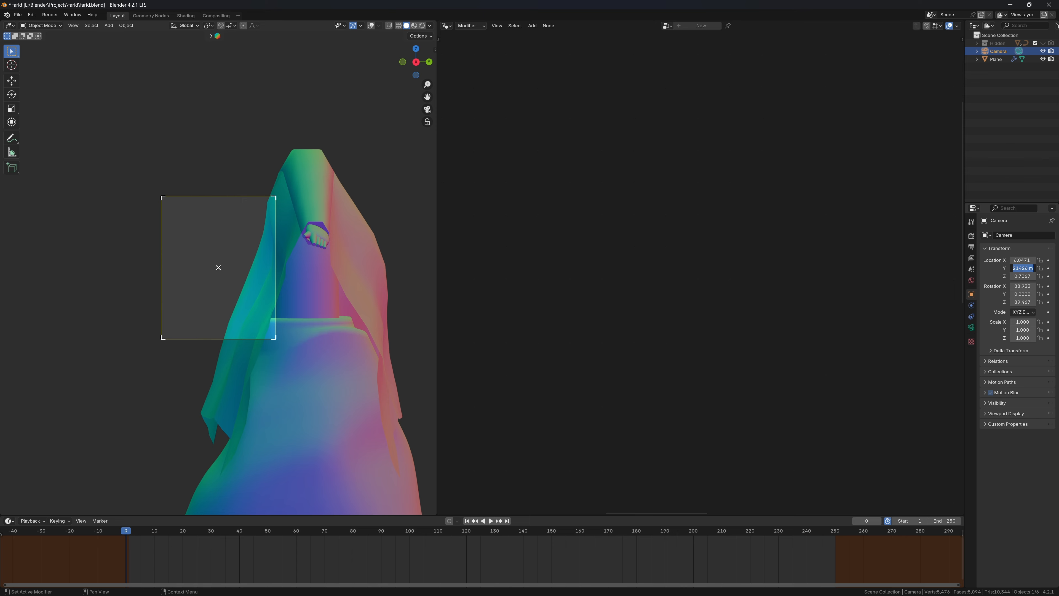
text(0)
key(Return)
drag(1023, 260, 1058, 259)
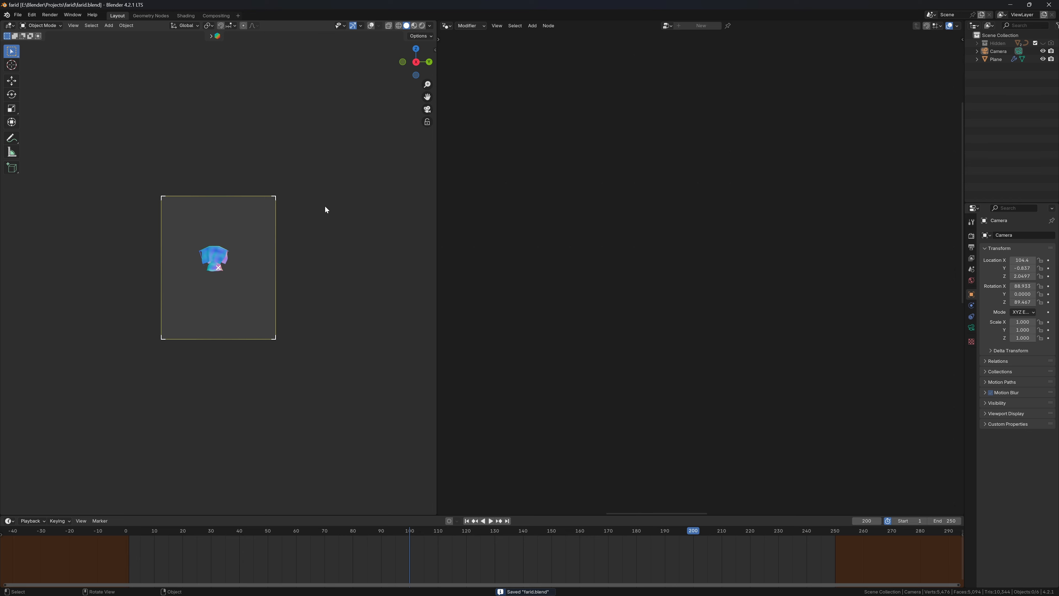
Step: Fit the camera frame to the viewport and enable Depth of Field in the viewport shading options
click(972, 328)
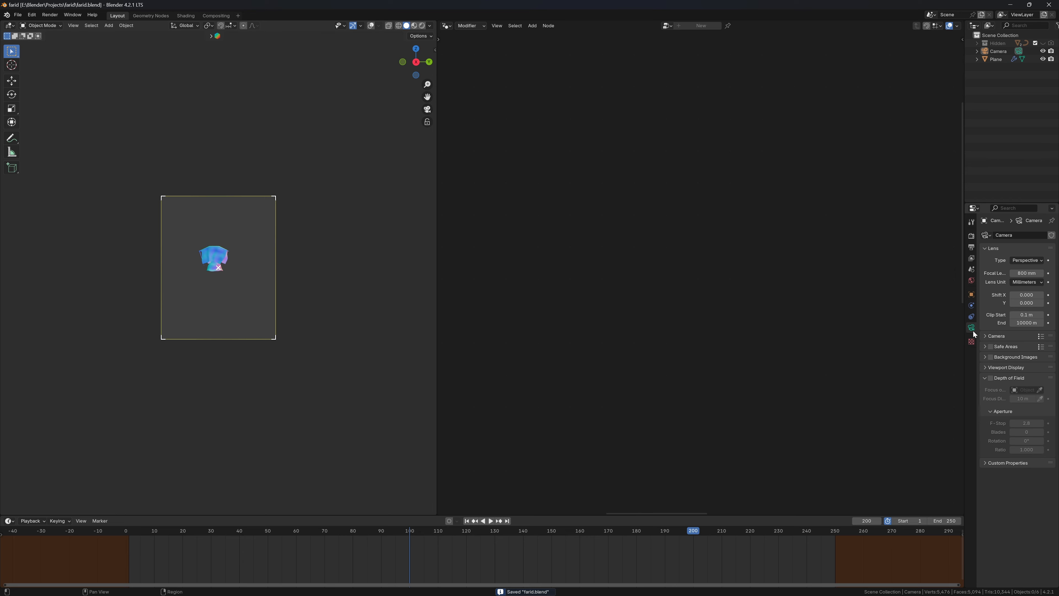
key(Home)
click(430, 26)
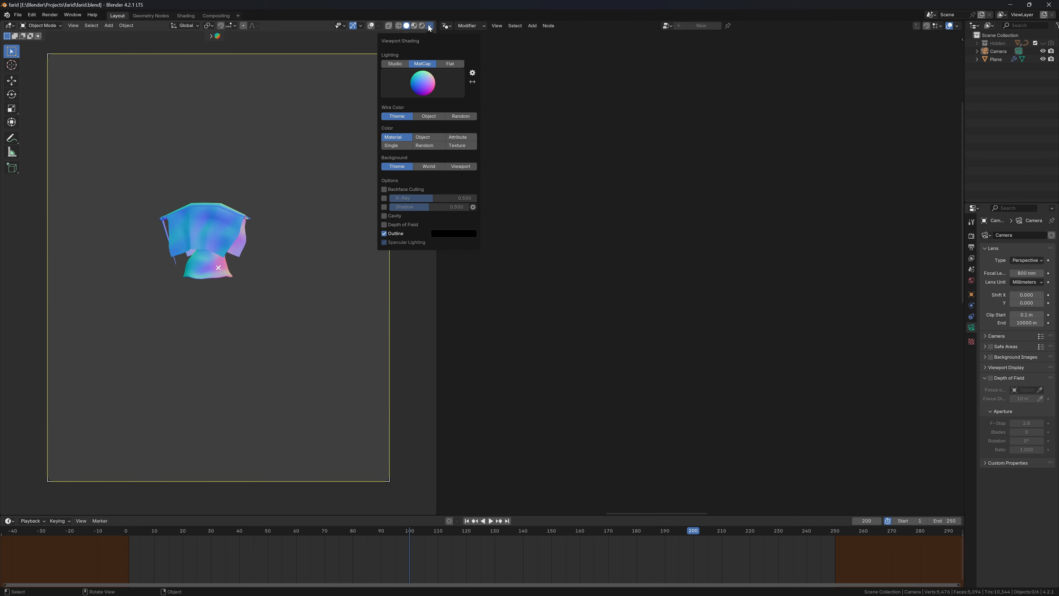
click(376, 28)
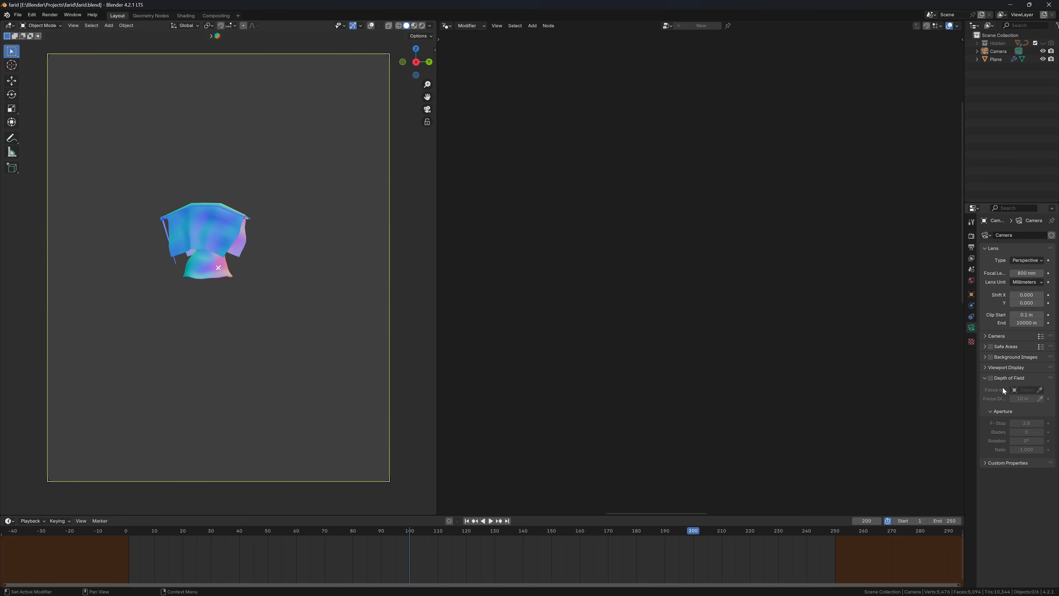
Step: Enable the camera's depth of field and pick the draped figure as its focus object
click(991, 379)
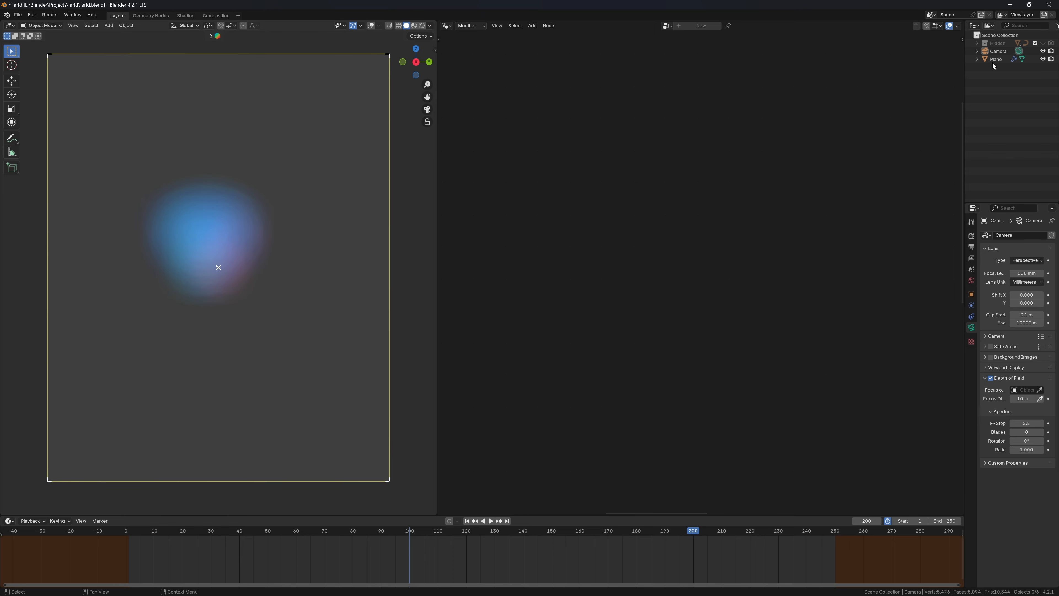
click(1040, 390)
click(169, 247)
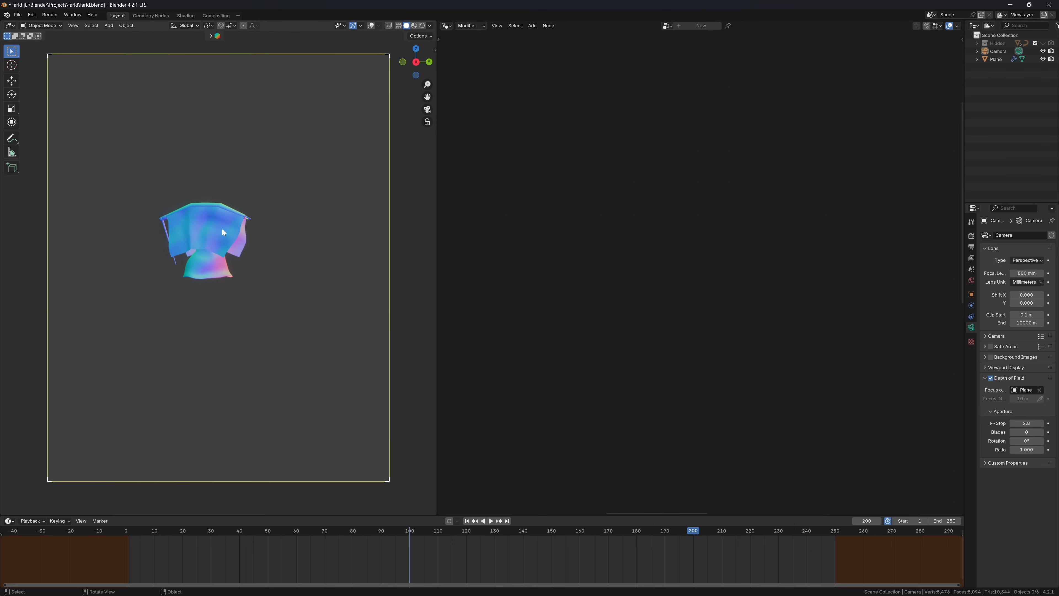
Step: Add an empty named focus and assign it as the camera's depth of field focus object in place of Plane
click(192, 230)
key(shift+a)
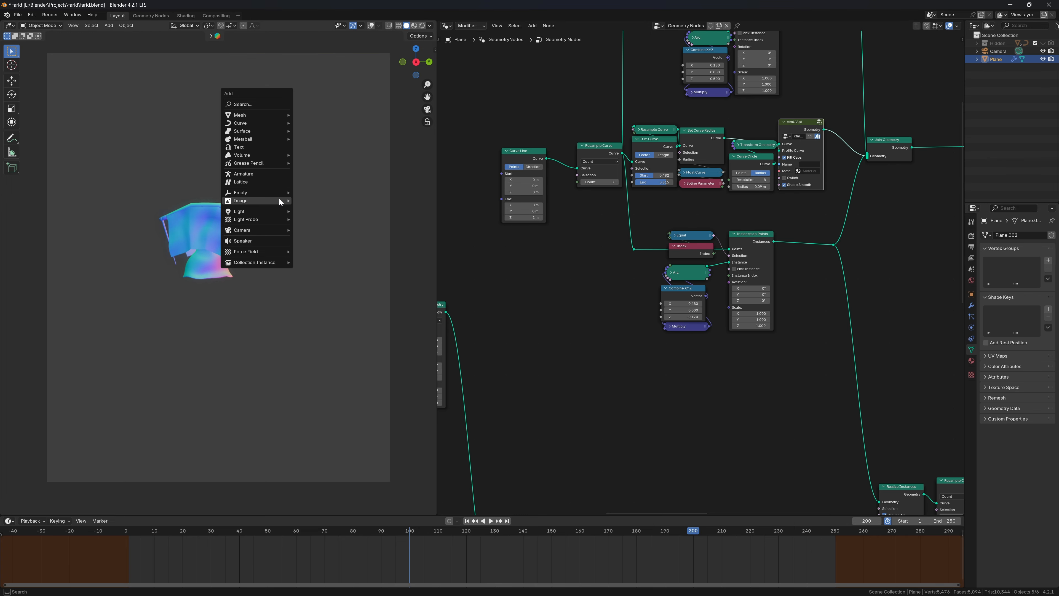
click(1003, 51)
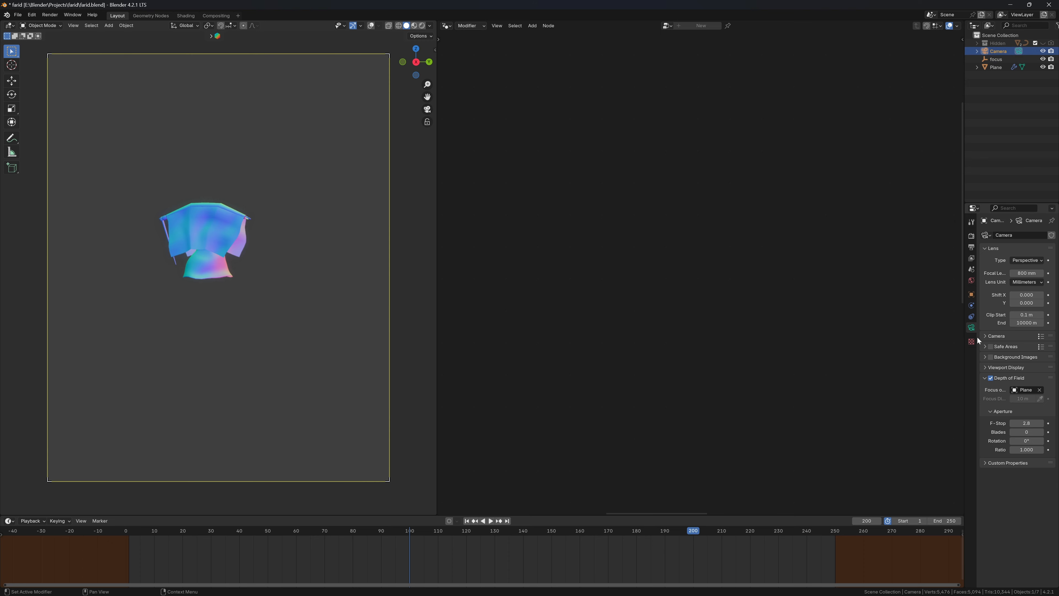
click(1040, 390)
click(1026, 390)
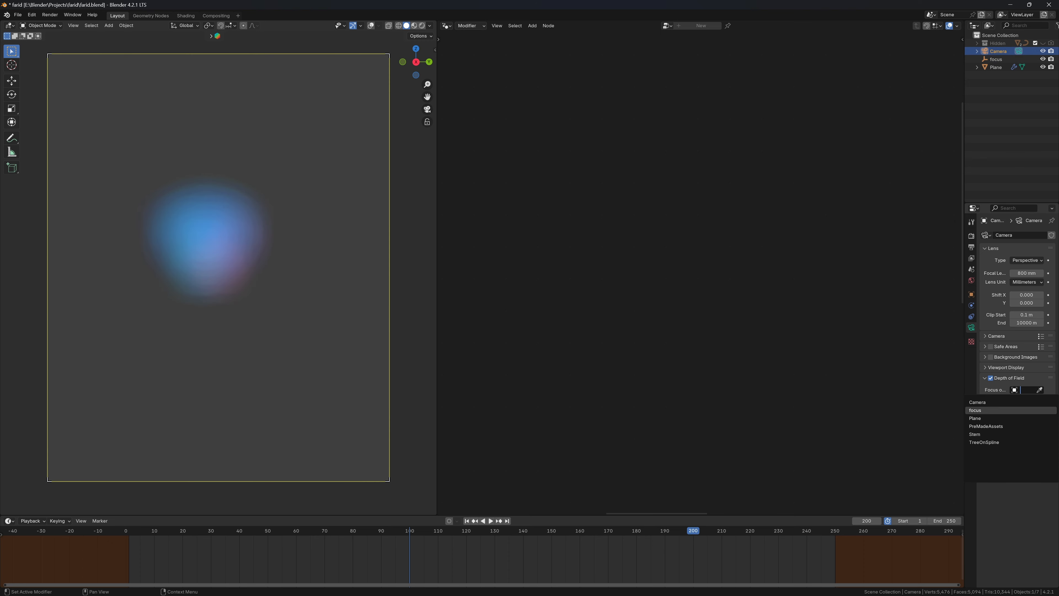
click(1016, 410)
Step: Set the camera's aperture F-Stop to 0.1 and save the file
click(1019, 425)
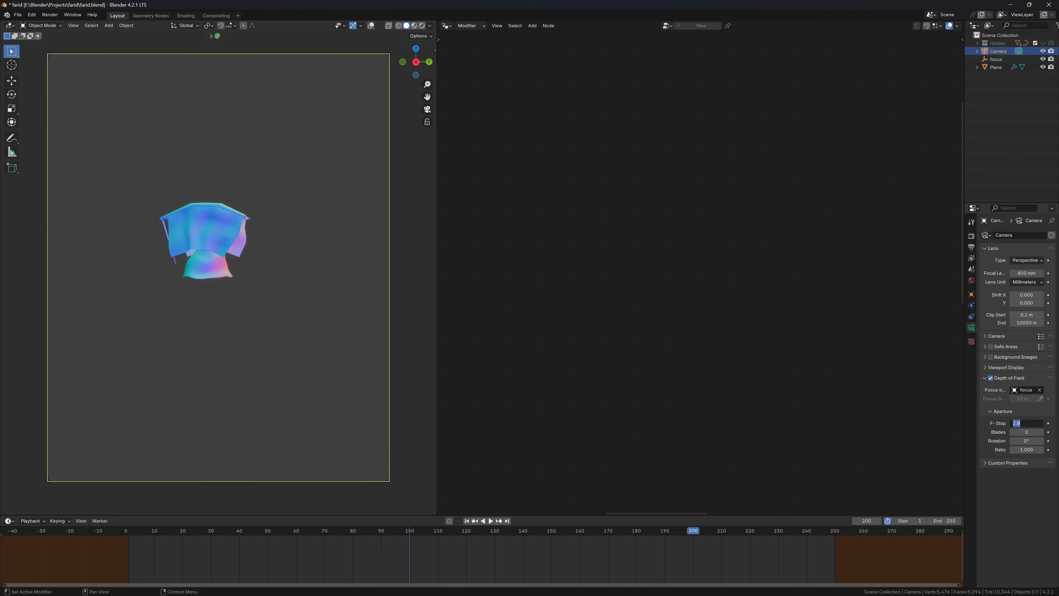
text(0.1)
key(Return)
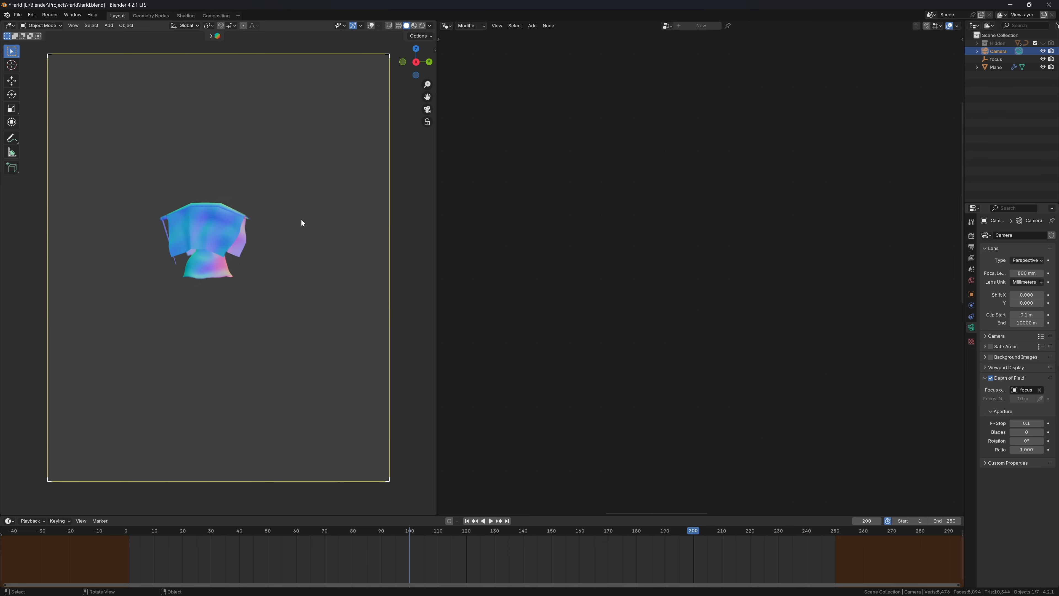
key(ctrl+s)
Step: Select the draped figure to bring back its node tree and return the timeline to frame 1
drag(158, 197, 233, 243)
click(233, 242)
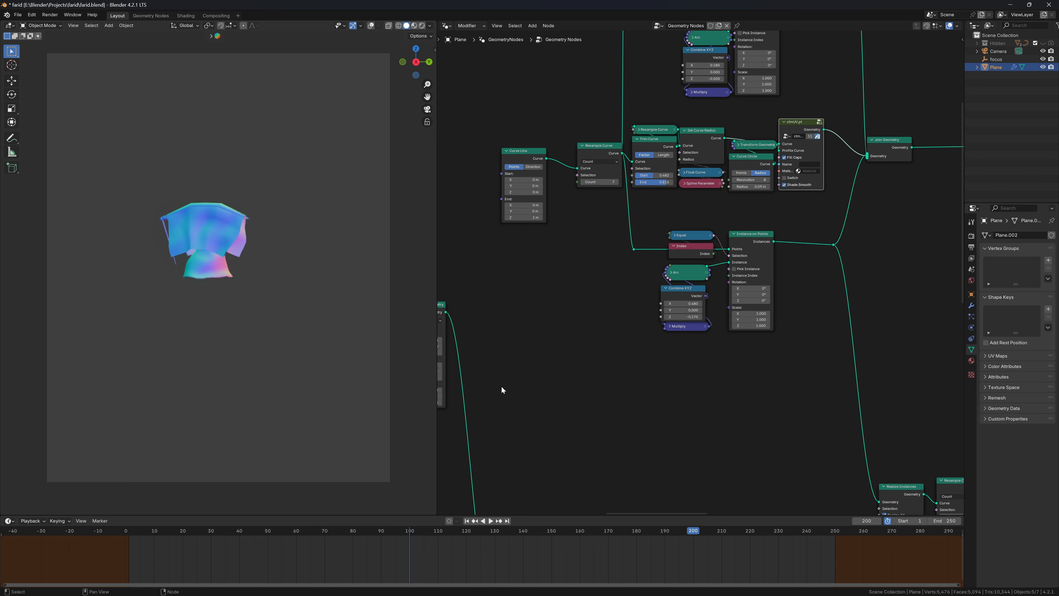
key(shift+Left)
scroll(593, 297, down, 4)
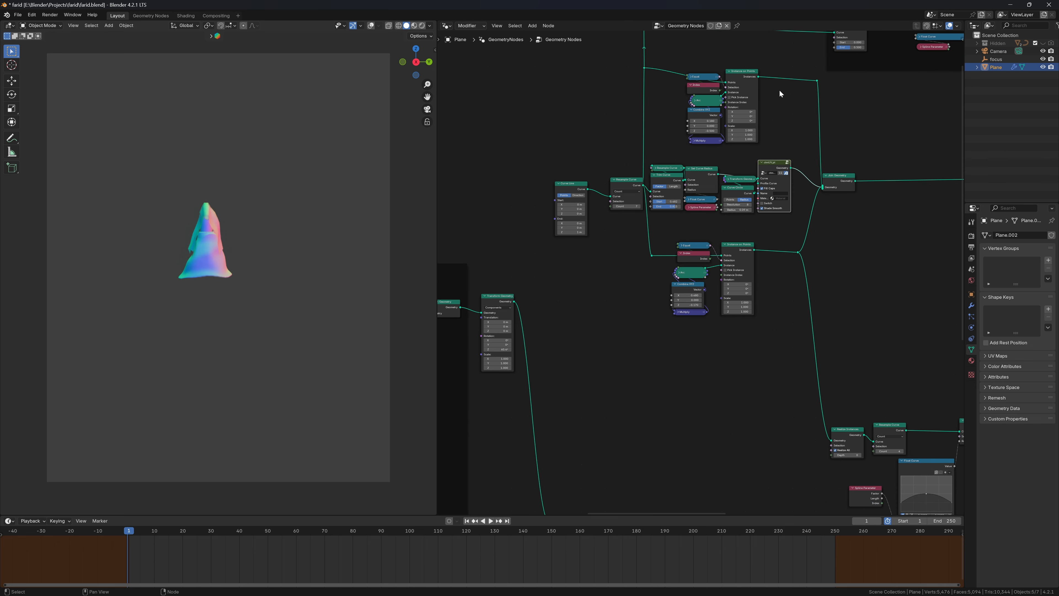
middle_drag(803, 132, 766, 135)
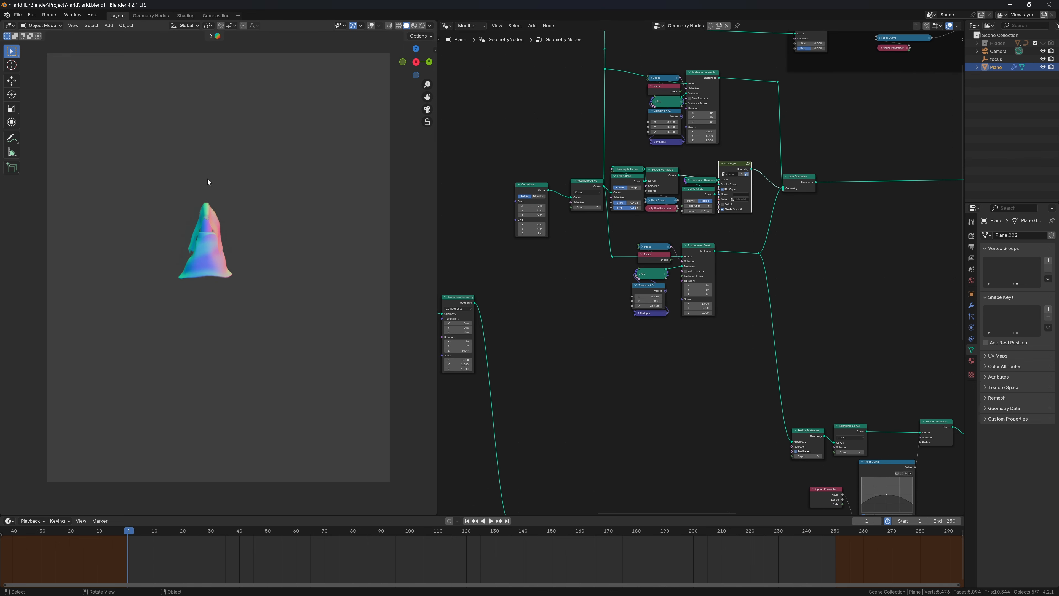